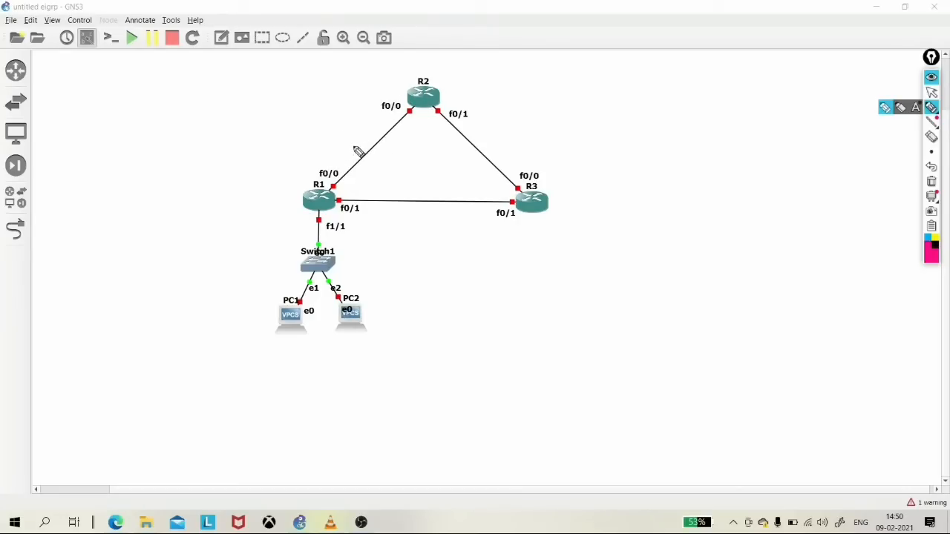
# Step: Handwrite network labels on the topology links: 12 on R1–R2, 23.0.0.0 on R2–R3 and 13 on R1–R3
pyautogui.moveTo(344, 147)
pyautogui.mouseDown()
pyautogui.moveTo(345, 156)
pyautogui.moveTo(368, 155)
pyautogui.mouseUp()
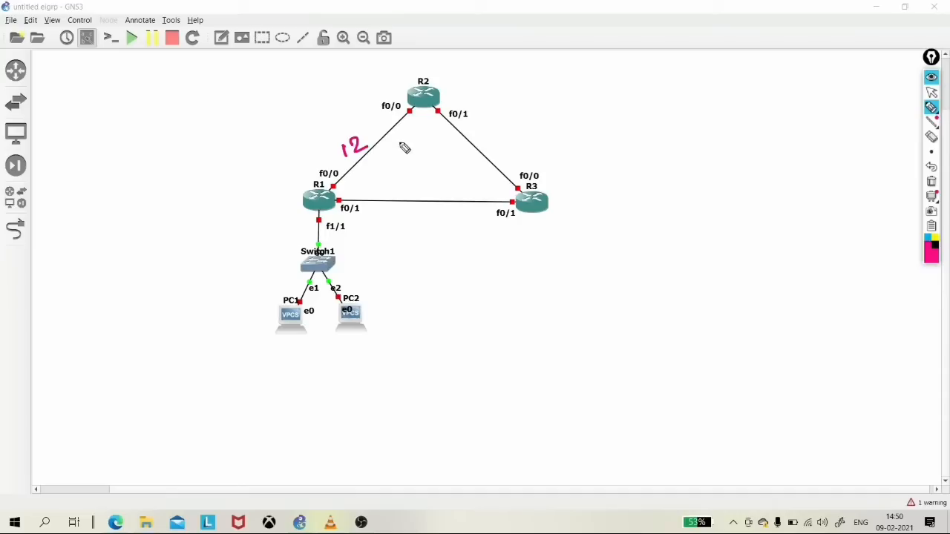
pyautogui.moveTo(485, 133)
pyautogui.mouseDown()
pyautogui.moveTo(486, 144)
pyautogui.moveTo(561, 121)
pyautogui.mouseUp()
pyautogui.click(524, 129)
pyautogui.click(547, 125)
pyautogui.click(572, 122)
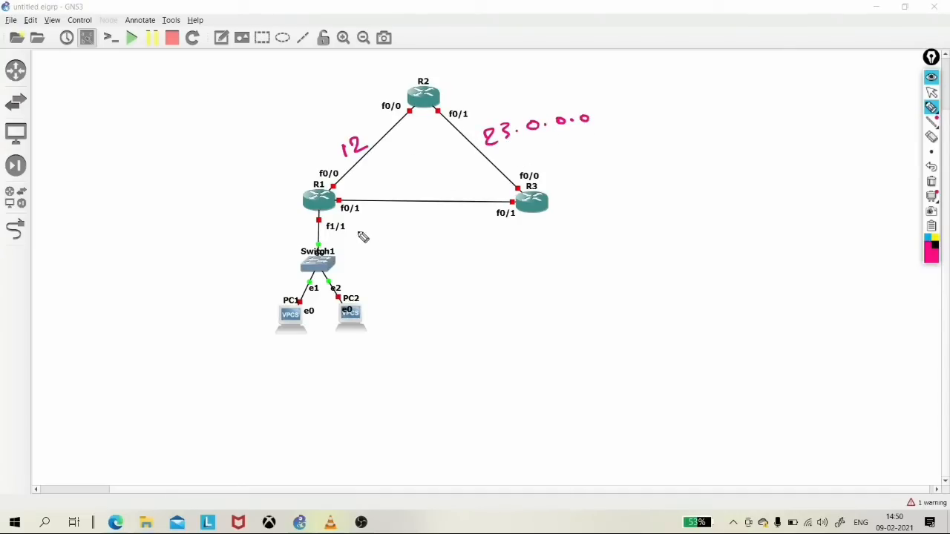
pyautogui.moveTo(413, 211); pyautogui.dragTo(425, 222)
# Step: Circle the LAN containing Switch1, PC1 and PC2, and handwrite 172.168.1.0/24 beneath it
pyautogui.moveTo(320, 214)
pyautogui.mouseDown()
pyautogui.moveTo(241, 279)
pyautogui.moveTo(289, 345)
pyautogui.moveTo(387, 322)
pyautogui.moveTo(380, 268)
pyautogui.moveTo(338, 218)
pyautogui.moveTo(318, 214)
pyautogui.mouseUp()
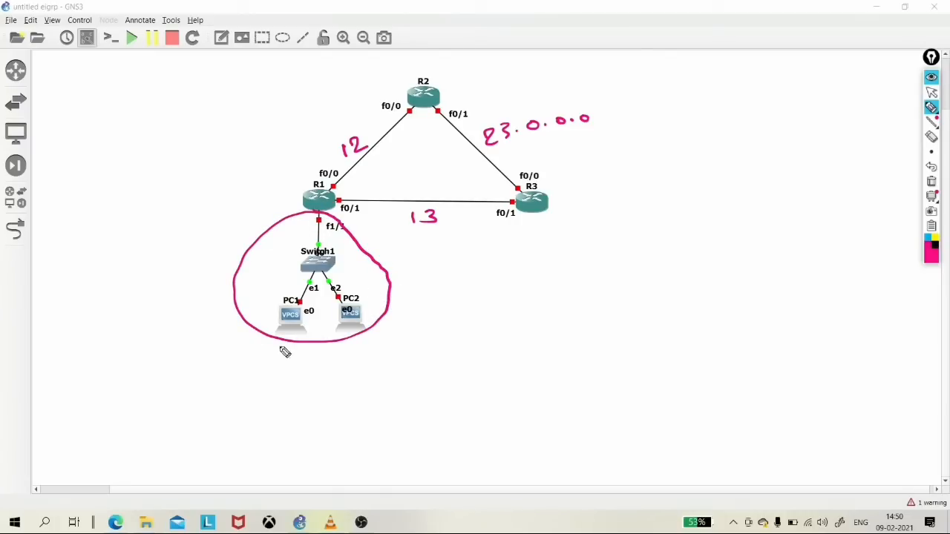
pyautogui.moveTo(262, 354)
pyautogui.mouseDown()
pyautogui.moveTo(260, 379)
pyautogui.moveTo(333, 375)
pyautogui.moveTo(364, 352)
pyautogui.moveTo(381, 363)
pyautogui.moveTo(410, 343)
pyautogui.moveTo(407, 369)
pyautogui.moveTo(442, 365)
pyautogui.mouseUp()
pyautogui.click(323, 363)
pyautogui.click(373, 362)
pyautogui.click(394, 358)
pyautogui.moveTo(453, 343); pyautogui.dragTo(461, 369)
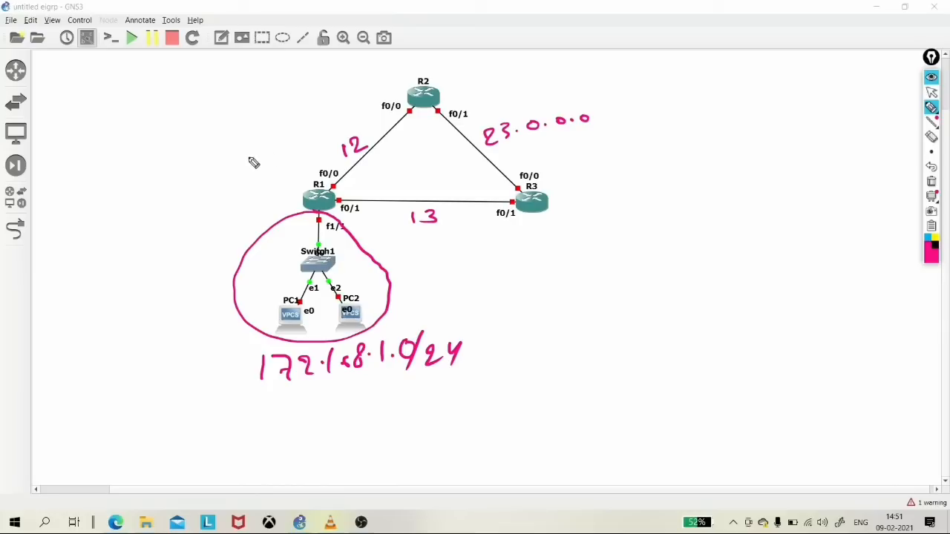
# Step: Draw curved arrows from R1 to R2, from R1 to R3 and from R2 to R3
pyautogui.moveTo(295, 180)
pyautogui.mouseDown()
pyautogui.moveTo(380, 77)
pyautogui.moveTo(354, 76)
pyautogui.mouseUp()
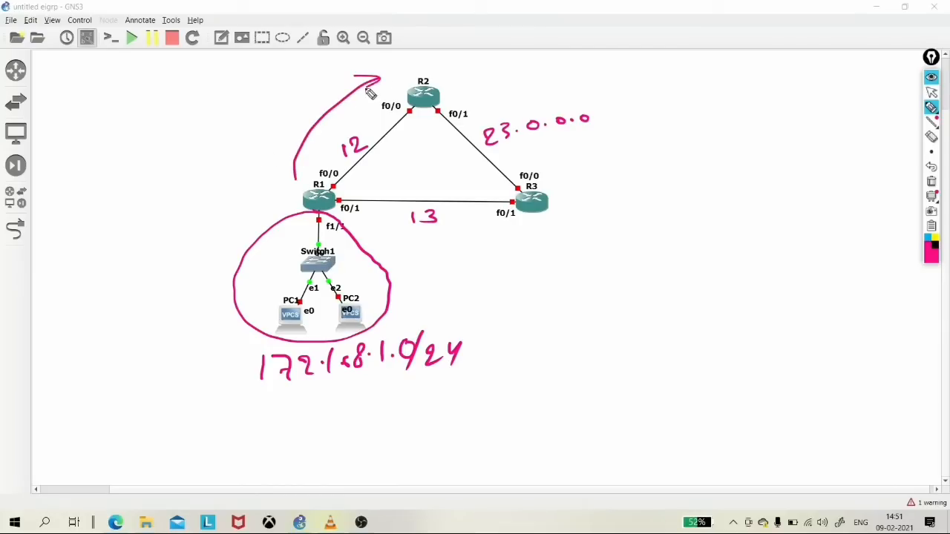
pyautogui.moveTo(322, 230)
pyautogui.mouseDown()
pyautogui.moveTo(330, 247)
pyautogui.moveTo(415, 254)
pyautogui.moveTo(506, 227)
pyautogui.moveTo(494, 245)
pyautogui.mouseUp()
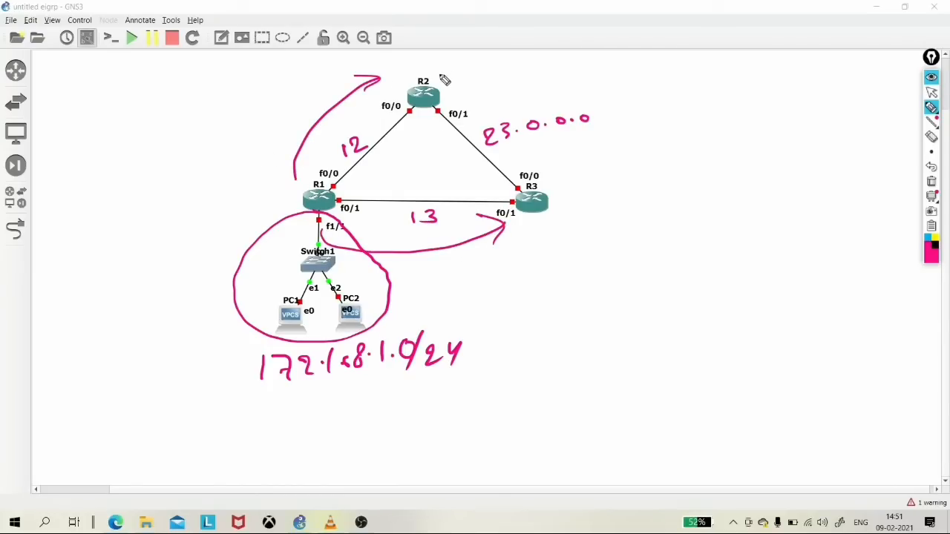
pyautogui.moveTo(436, 87)
pyautogui.mouseDown()
pyautogui.moveTo(484, 74)
pyautogui.moveTo(562, 168)
pyautogui.moveTo(543, 200)
pyautogui.mouseUp()
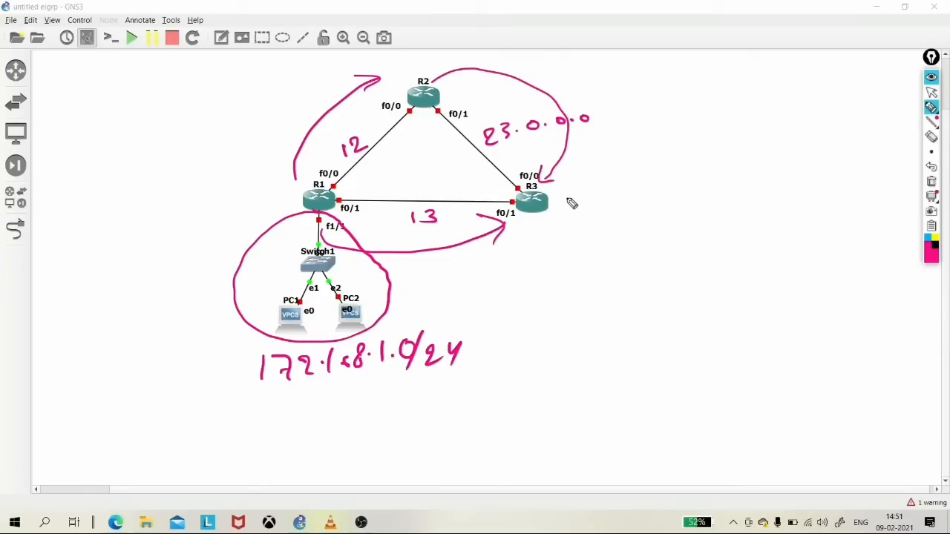
# Step: Beside R3, handwrite the destination network "172." followed by a dash, with underlined cost and "Band" notes below it
pyautogui.moveTo(570, 184); pyautogui.dragTo(658, 179)
pyautogui.moveTo(563, 248); pyautogui.dragTo(664, 242)
pyautogui.moveTo(584, 151)
pyautogui.mouseDown()
pyautogui.moveTo(584, 173)
pyautogui.moveTo(749, 169)
pyautogui.mouseUp()
pyautogui.click(656, 173)
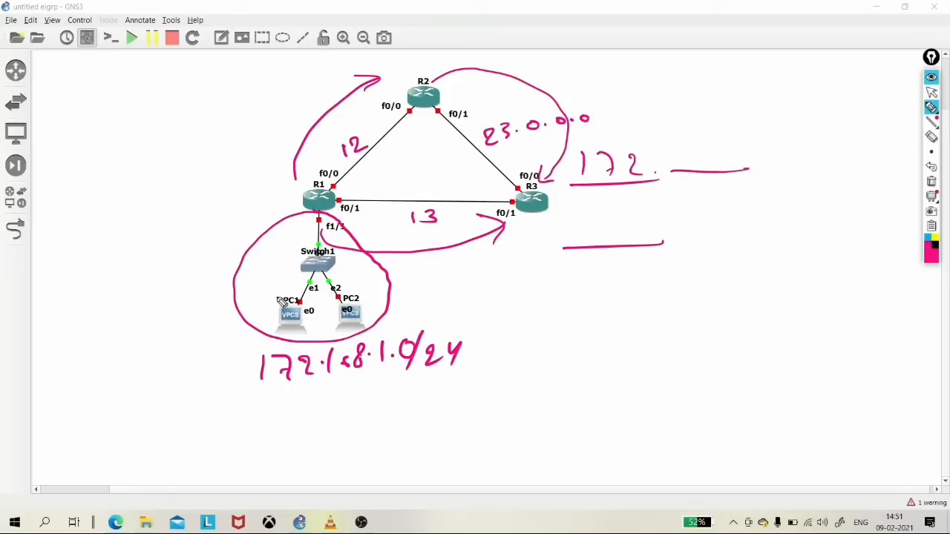
pyautogui.moveTo(609, 216)
pyautogui.mouseDown()
pyautogui.moveTo(609, 235)
pyautogui.moveTo(690, 215)
pyautogui.mouseUp()
pyautogui.moveTo(720, 198)
pyautogui.mouseDown()
pyautogui.moveTo(750, 224)
pyautogui.moveTo(802, 210)
pyautogui.mouseUp()
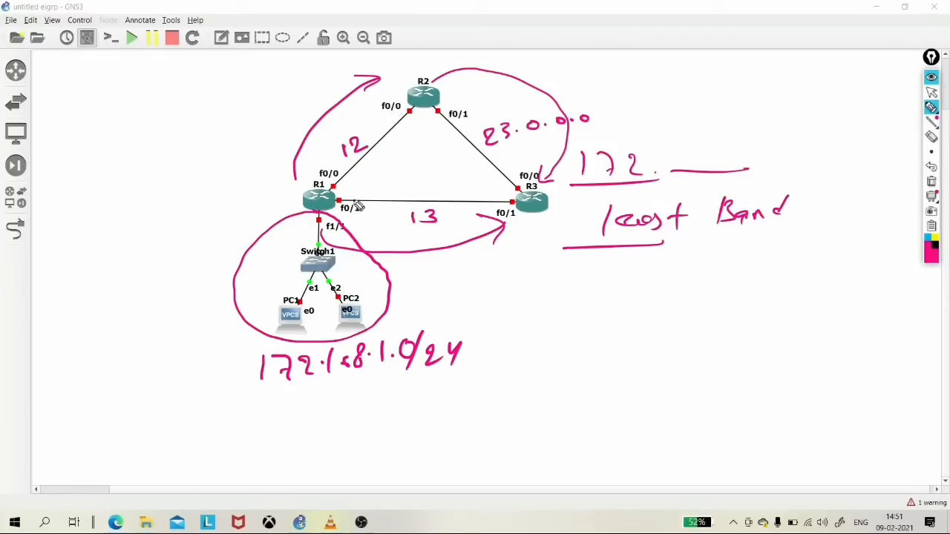
# Step: Label the direct R1–R3 link "Successor" with an arrow beneath, and trace the alternate path from R1 through R2 towards R3
pyautogui.moveTo(349, 190)
pyautogui.mouseDown()
pyautogui.moveTo(457, 190)
pyautogui.moveTo(438, 195)
pyautogui.mouseUp()
pyautogui.moveTo(366, 189)
pyautogui.mouseDown()
pyautogui.moveTo(417, 177)
pyautogui.moveTo(499, 176)
pyautogui.mouseUp()
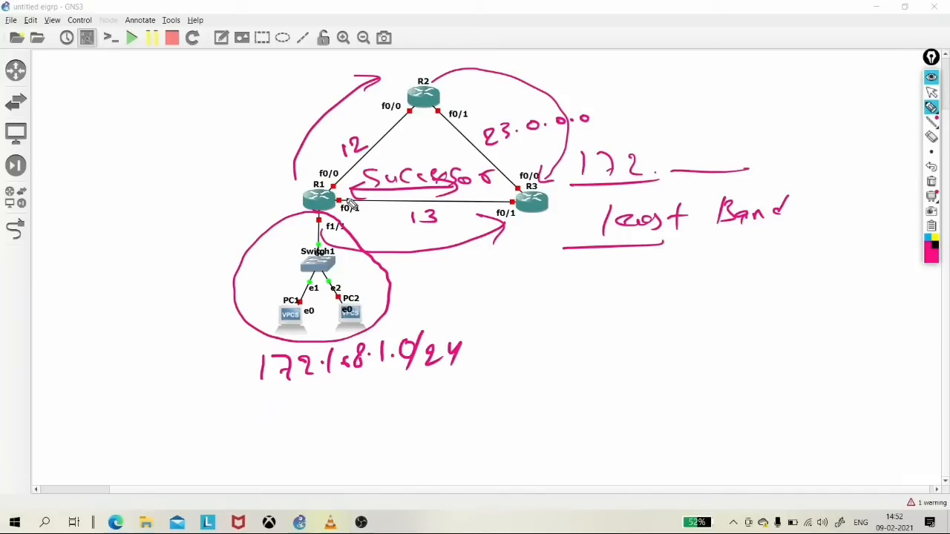
pyautogui.moveTo(356, 183)
pyautogui.mouseDown()
pyautogui.moveTo(445, 120)
pyautogui.moveTo(490, 157)
pyautogui.moveTo(470, 174)
pyautogui.mouseUp()
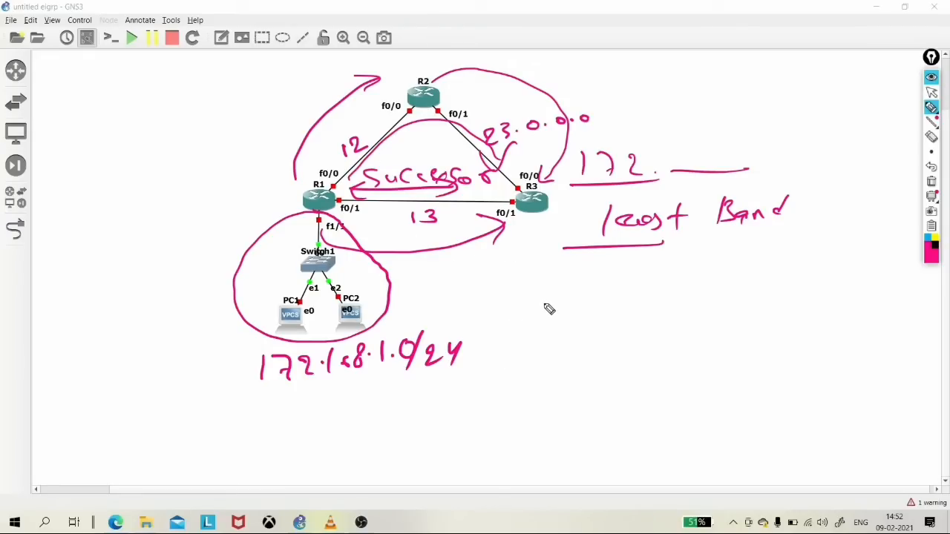
# Step: Clear all annotations and draw arrows for R1's direct route to R3 and its route through R2
pyautogui.click(931, 182)
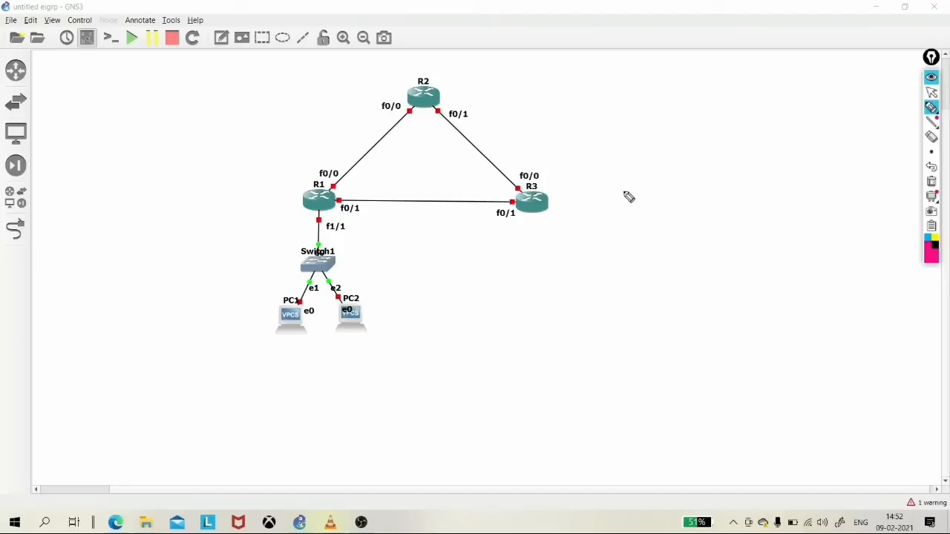
pyautogui.moveTo(289, 182)
pyautogui.mouseDown()
pyautogui.moveTo(434, 106)
pyautogui.moveTo(492, 160)
pyautogui.moveTo(514, 143)
pyautogui.mouseUp()
pyautogui.moveTo(371, 246); pyautogui.dragTo(499, 240)
pyautogui.moveTo(458, 226); pyautogui.dragTo(493, 245)
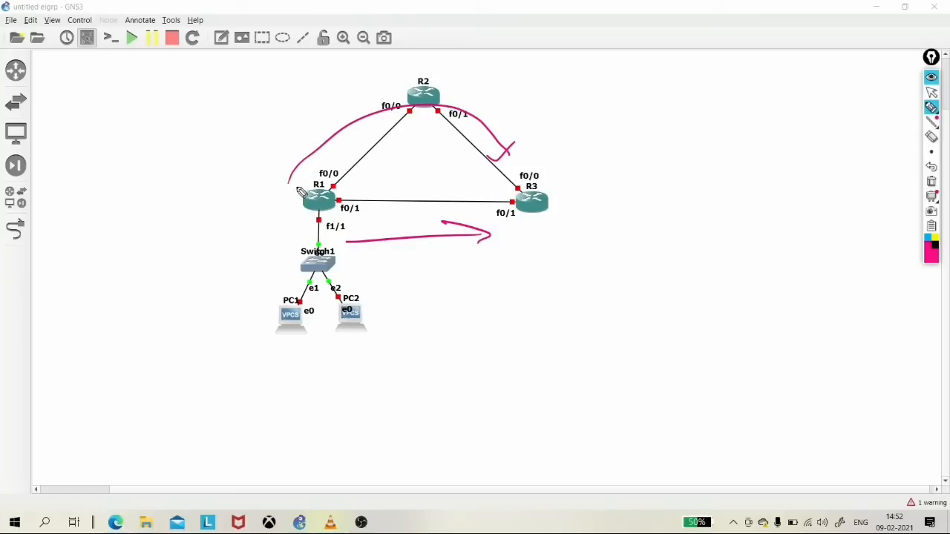
pyautogui.moveTo(289, 205); pyautogui.dragTo(395, 94)
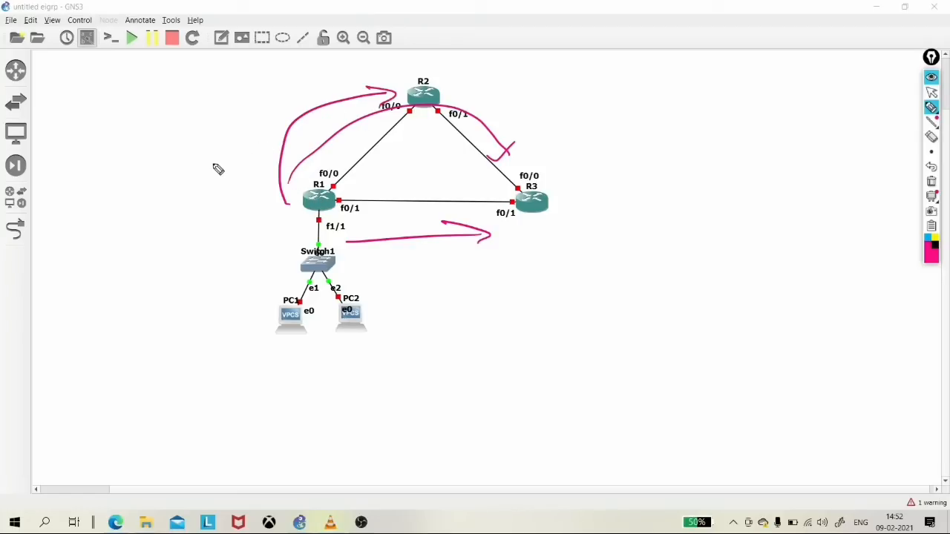
# Step: Handwrite the list "Metric", "Bandwith" and "Delay" beside R1
pyautogui.moveTo(175, 147)
pyautogui.mouseDown()
pyautogui.moveTo(202, 144)
pyautogui.moveTo(227, 121)
pyautogui.moveTo(244, 132)
pyautogui.moveTo(297, 99)
pyautogui.moveTo(270, 131)
pyautogui.mouseUp()
pyautogui.moveTo(182, 175)
pyautogui.mouseDown()
pyautogui.moveTo(212, 197)
pyautogui.moveTo(282, 164)
pyautogui.moveTo(301, 177)
pyautogui.mouseUp()
pyautogui.moveTo(189, 225)
pyautogui.mouseDown()
pyautogui.moveTo(191, 236)
pyautogui.moveTo(274, 231)
pyautogui.mouseUp()
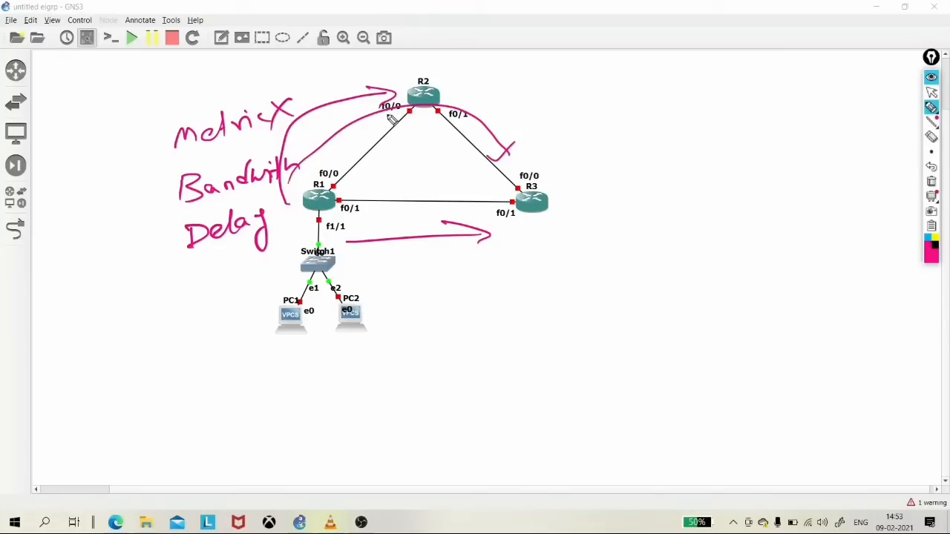
# Step: Clear all annotations, then underline R2's f0/0 interface and draw a curved arrow from R1 to it
pyautogui.click(932, 181)
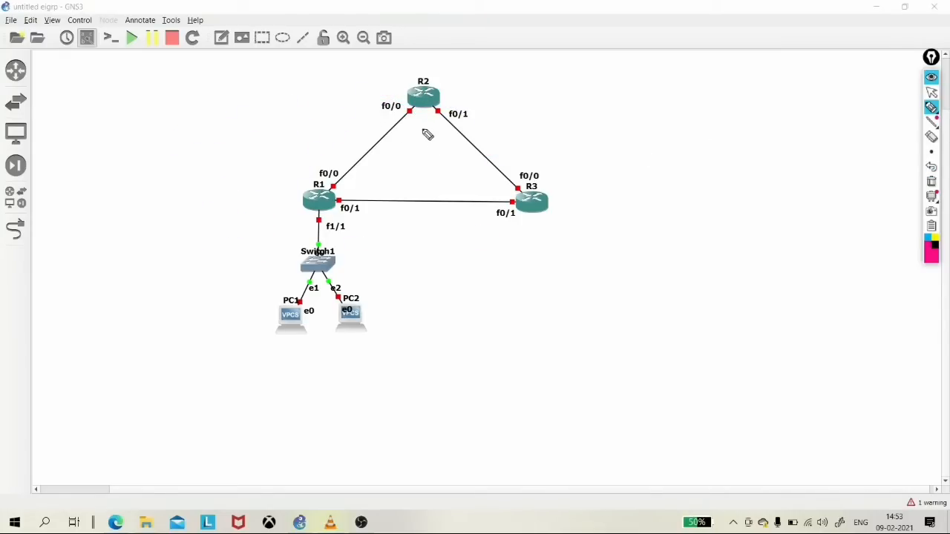
pyautogui.moveTo(379, 116); pyautogui.dragTo(405, 116)
pyautogui.moveTo(283, 193)
pyautogui.mouseDown()
pyautogui.moveTo(296, 149)
pyautogui.moveTo(381, 98)
pyautogui.moveTo(387, 104)
pyautogui.mouseUp()
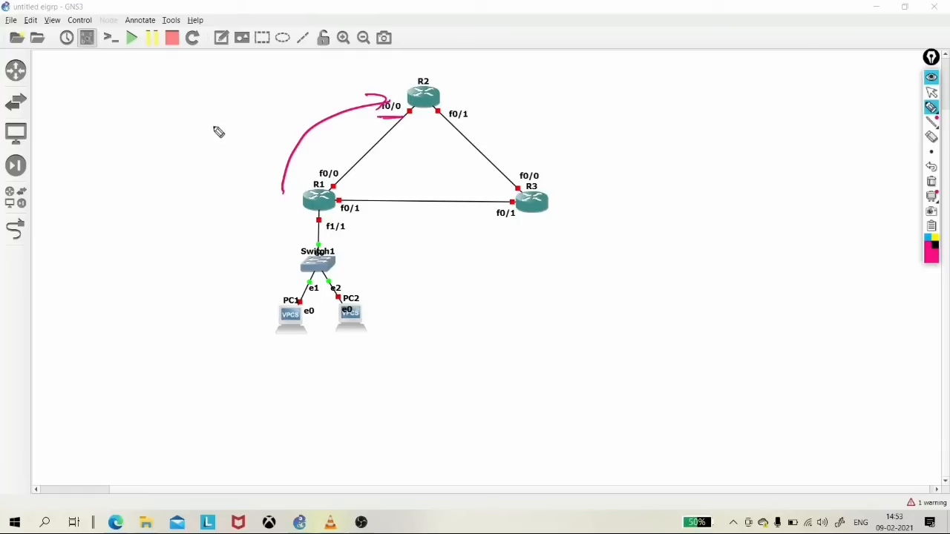
# Step: Handwrite the link values beside the R1–R2 arrow: B/w → 10^5 and Delay → 1000
pyautogui.moveTo(224, 110)
pyautogui.mouseDown()
pyautogui.moveTo(224, 126)
pyautogui.moveTo(262, 92)
pyautogui.mouseUp()
pyautogui.moveTo(128, 119)
pyautogui.mouseDown()
pyautogui.moveTo(138, 126)
pyautogui.moveTo(146, 112)
pyautogui.moveTo(158, 132)
pyautogui.moveTo(168, 119)
pyautogui.moveTo(203, 119)
pyautogui.mouseUp()
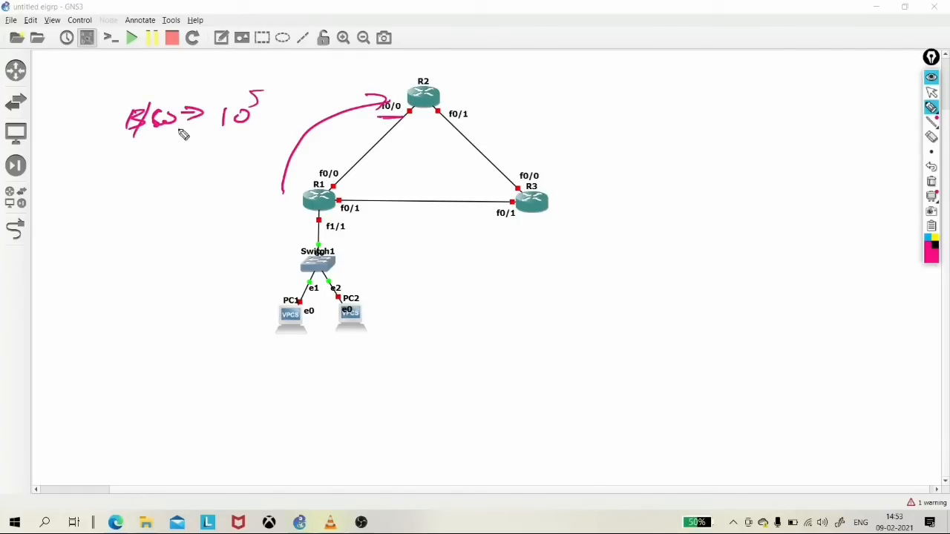
pyautogui.moveTo(130, 162)
pyautogui.mouseDown()
pyautogui.moveTo(144, 178)
pyautogui.moveTo(283, 158)
pyautogui.mouseUp()
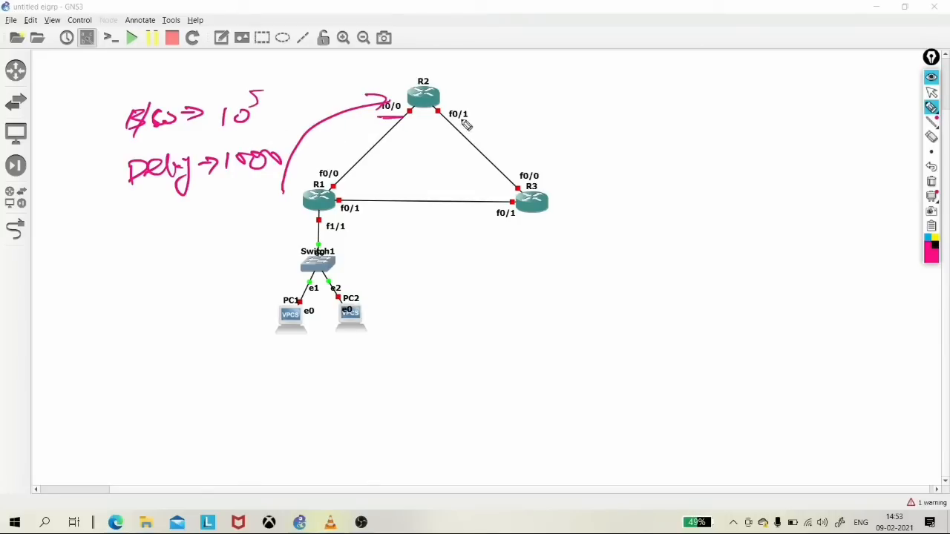
# Step: Write a double-underlined "L.S" near R2, circle R2's f0/0 interface and draw an arrow from R2 to R3
pyautogui.moveTo(553, 84)
pyautogui.mouseDown()
pyautogui.moveTo(549, 107)
pyautogui.moveTo(586, 104)
pyautogui.mouseUp()
pyautogui.click(574, 98)
pyautogui.moveTo(525, 119); pyautogui.dragTo(633, 121)
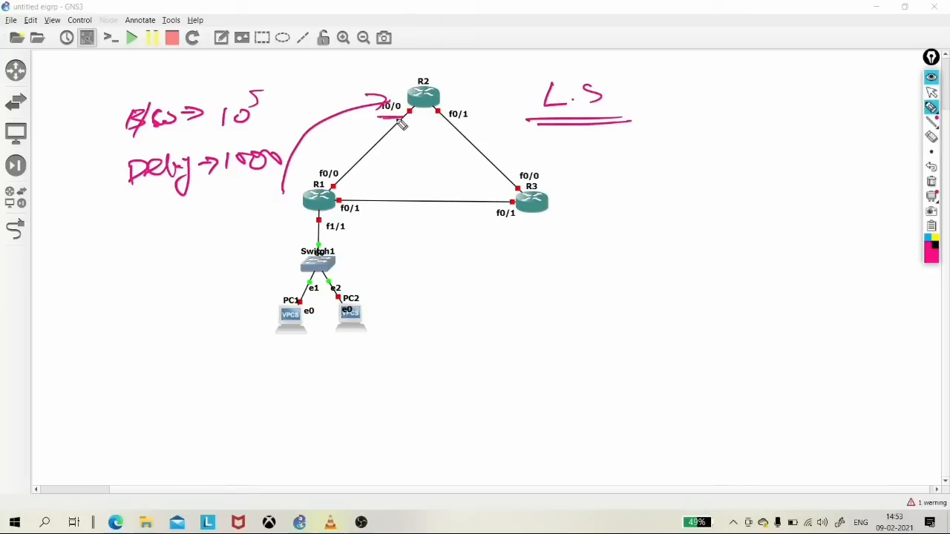
pyautogui.moveTo(397, 120); pyautogui.dragTo(407, 116)
pyautogui.moveTo(439, 87)
pyautogui.mouseDown()
pyautogui.moveTo(519, 113)
pyautogui.moveTo(532, 157)
pyautogui.moveTo(551, 145)
pyautogui.mouseUp()
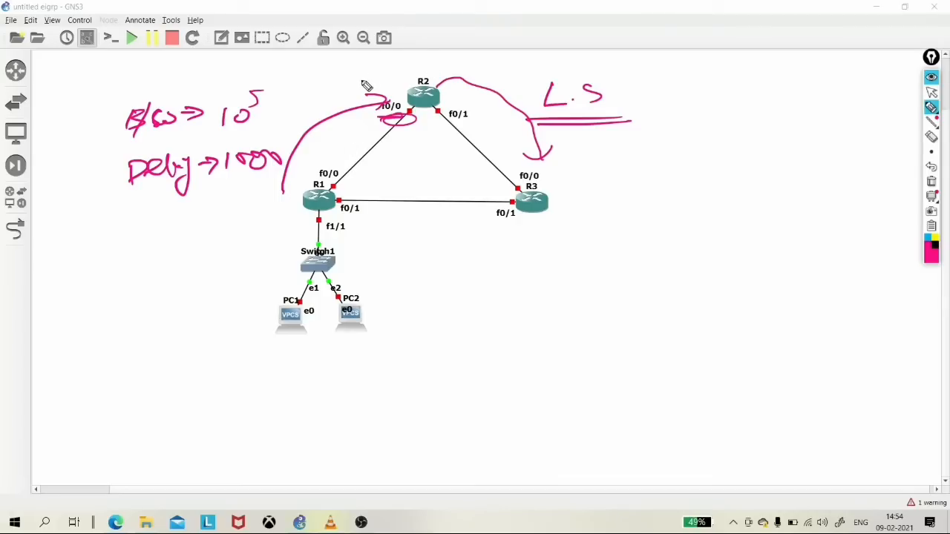
# Step: Handwrite the bandwidth term of the metric formula as the fraction 10^7 over 10^5 beside R3
pyautogui.moveTo(614, 172)
pyautogui.mouseDown()
pyautogui.moveTo(611, 190)
pyautogui.moveTo(636, 179)
pyautogui.mouseUp()
pyautogui.moveTo(646, 159); pyautogui.dragTo(652, 185)
pyautogui.moveTo(595, 202); pyautogui.dragTo(698, 195)
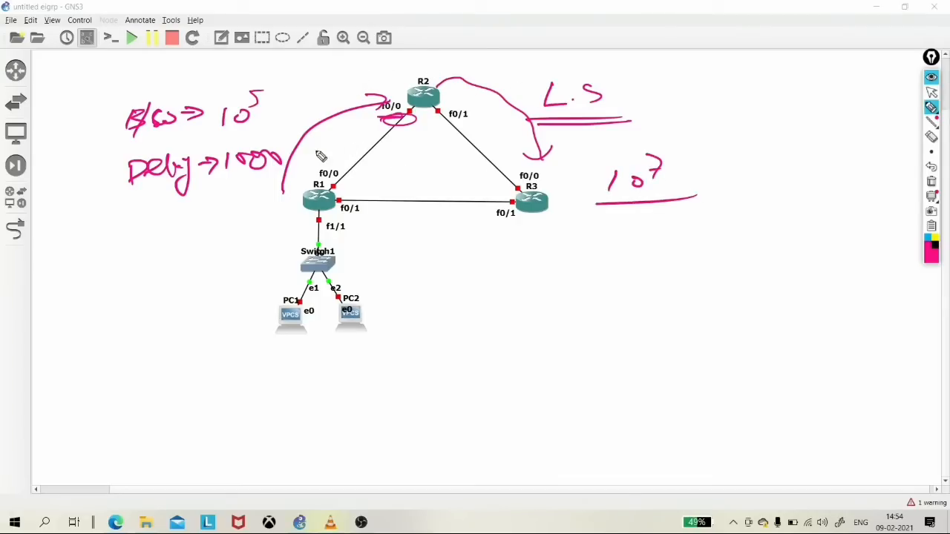
pyautogui.moveTo(616, 223); pyautogui.dragTo(614, 247)
pyautogui.moveTo(640, 231); pyautogui.dragTo(652, 229)
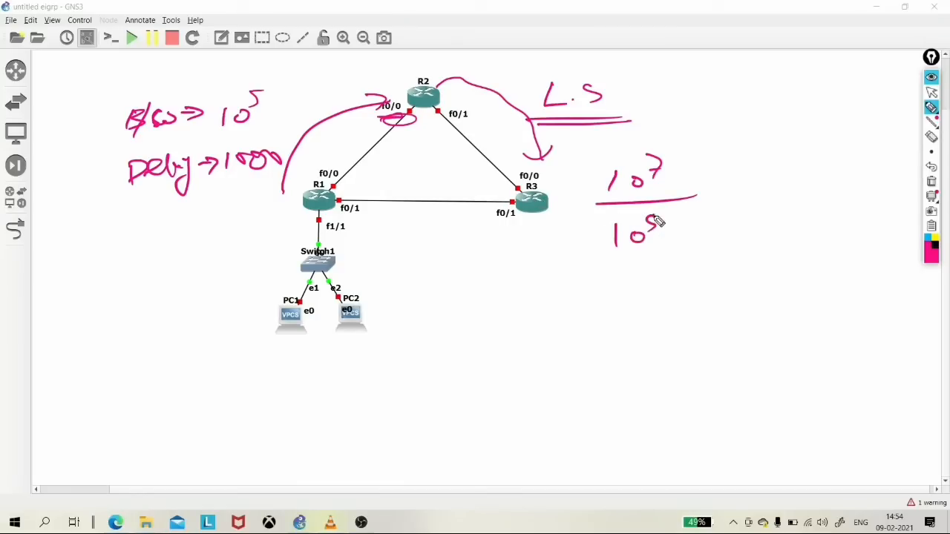
# Step: Add the delay term to the metric formula as + 1000 over 10
pyautogui.moveTo(720, 183)
pyautogui.mouseDown()
pyautogui.moveTo(714, 202)
pyautogui.moveTo(726, 191)
pyautogui.mouseUp()
pyautogui.moveTo(745, 157)
pyautogui.mouseDown()
pyautogui.moveTo(739, 177)
pyautogui.moveTo(769, 159)
pyautogui.mouseUp()
pyautogui.moveTo(789, 158)
pyautogui.mouseDown()
pyautogui.moveTo(785, 169)
pyautogui.moveTo(790, 158)
pyautogui.moveTo(801, 169)
pyautogui.moveTo(811, 155)
pyautogui.mouseUp()
pyautogui.moveTo(726, 199); pyautogui.dragTo(830, 190)
pyautogui.moveTo(764, 210); pyautogui.dragTo(759, 233)
pyautogui.moveTo(771, 216); pyautogui.dragTo(783, 221)
# Step: Bracket the two fractions, multiply them by 256 and write the underlined example result = 100
pyautogui.moveTo(845, 161); pyautogui.dragTo(791, 232)
pyautogui.moveTo(616, 169)
pyautogui.mouseDown()
pyautogui.moveTo(578, 215)
pyautogui.moveTo(616, 239)
pyautogui.mouseUp()
pyautogui.moveTo(839, 187); pyautogui.dragTo(855, 208)
pyautogui.moveTo(854, 190)
pyautogui.mouseDown()
pyautogui.moveTo(836, 207)
pyautogui.moveTo(878, 211)
pyautogui.moveTo(893, 201)
pyautogui.moveTo(882, 210)
pyautogui.mouseUp()
pyautogui.moveTo(808, 245); pyautogui.dragTo(825, 244)
pyautogui.moveTo(809, 253); pyautogui.dragTo(839, 251)
pyautogui.moveTo(862, 231)
pyautogui.mouseDown()
pyautogui.moveTo(861, 245)
pyautogui.moveTo(882, 245)
pyautogui.mouseUp()
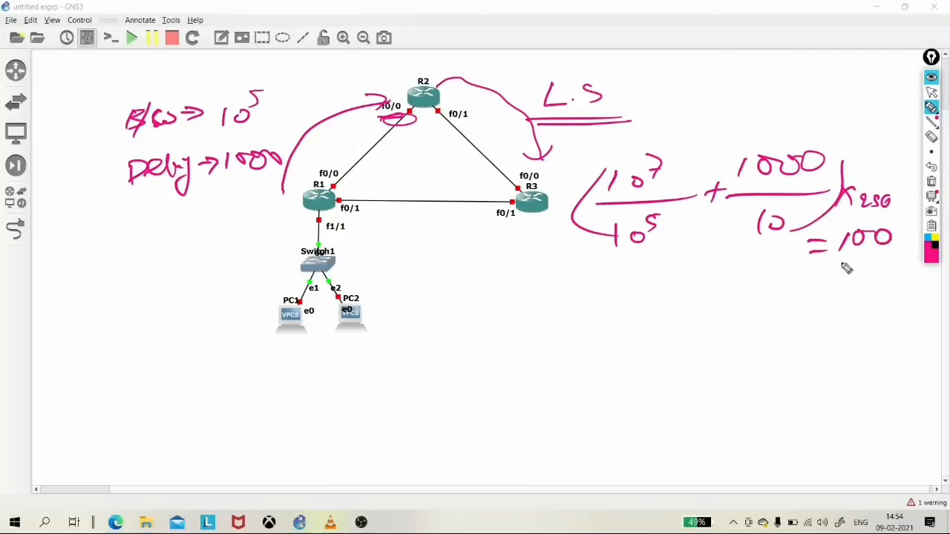
pyautogui.moveTo(822, 270); pyautogui.dragTo(874, 262)
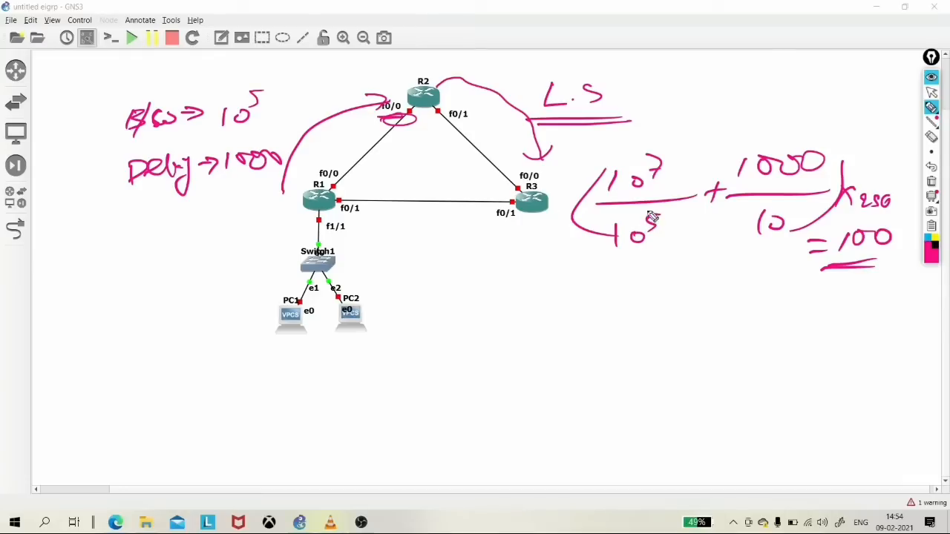
# Step: Circle the 10^5 denominator and R2's f0/0 interface, and write the path costs 100 above R2 and underlined 200 beside R3
pyautogui.moveTo(653, 222); pyautogui.dragTo(604, 213)
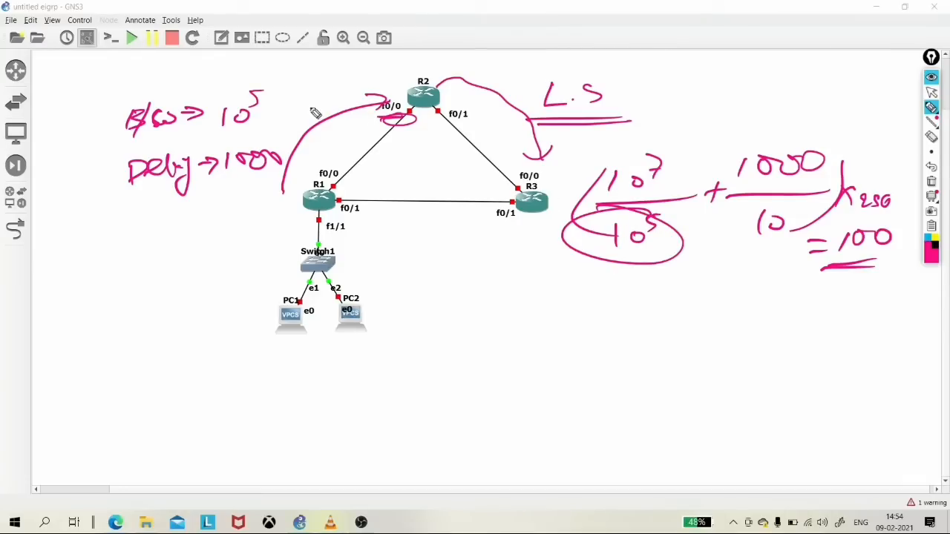
pyautogui.moveTo(408, 121)
pyautogui.mouseDown()
pyautogui.moveTo(383, 111)
pyautogui.moveTo(399, 135)
pyautogui.mouseUp()
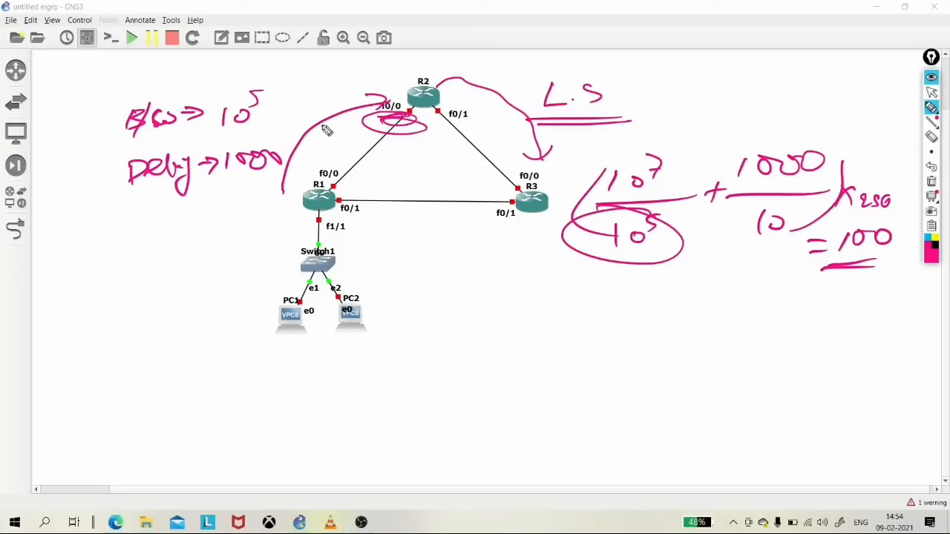
pyautogui.moveTo(402, 60)
pyautogui.mouseDown()
pyautogui.moveTo(403, 73)
pyautogui.moveTo(418, 62)
pyautogui.moveTo(444, 67)
pyautogui.mouseUp()
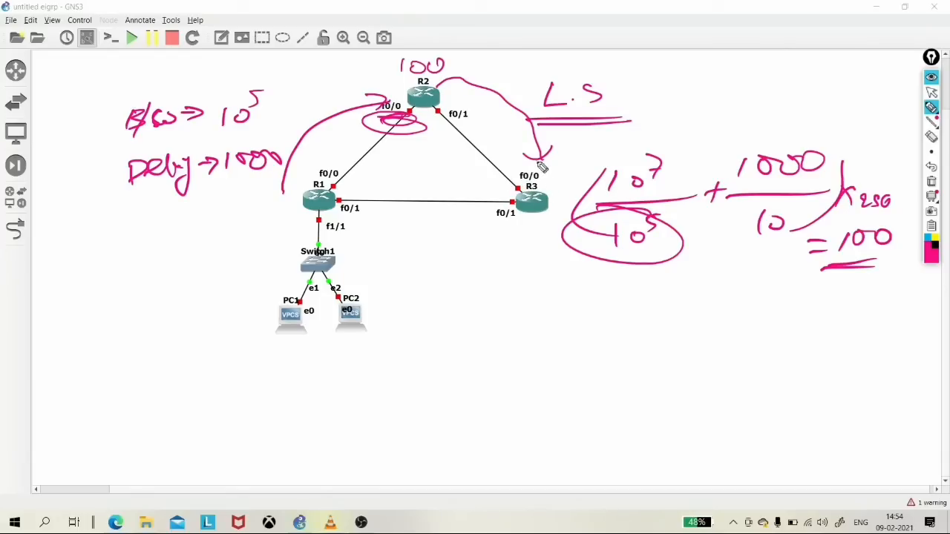
pyautogui.moveTo(555, 164)
pyautogui.mouseDown()
pyautogui.moveTo(572, 179)
pyautogui.moveTo(603, 164)
pyautogui.mouseUp()
pyautogui.moveTo(561, 187); pyautogui.dragTo(628, 181)
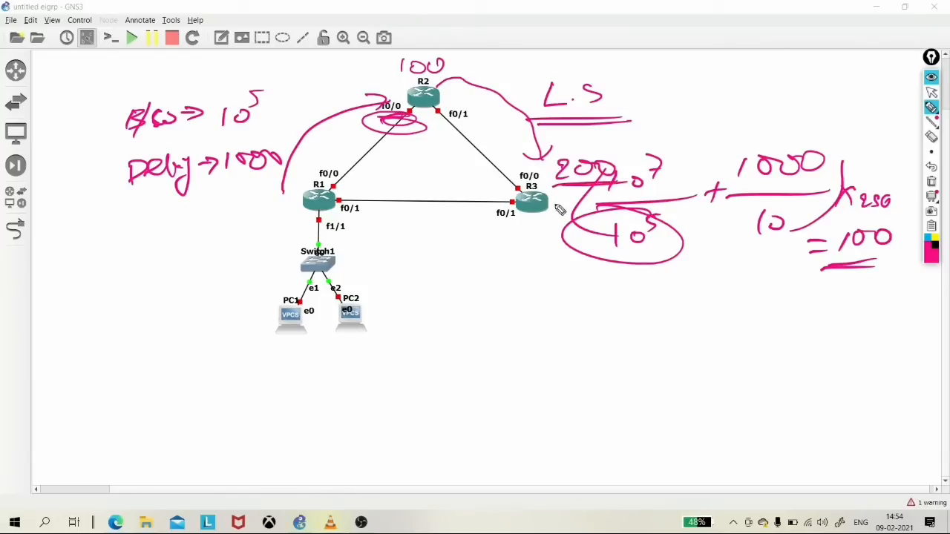
# Step: Draw arrows for the direct R1–R3 path and the path through R2, labelling each with cost 100
pyautogui.moveTo(338, 241)
pyautogui.mouseDown()
pyautogui.moveTo(476, 238)
pyautogui.moveTo(486, 253)
pyautogui.moveTo(506, 251)
pyautogui.mouseUp()
pyautogui.moveTo(521, 239)
pyautogui.mouseDown()
pyautogui.moveTo(536, 245)
pyautogui.moveTo(520, 232)
pyautogui.mouseUp()
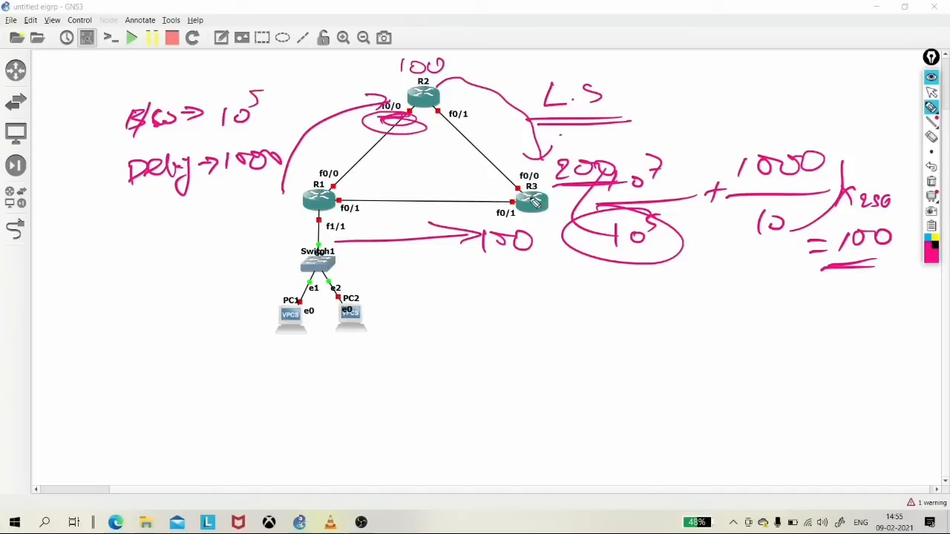
pyautogui.moveTo(374, 173)
pyautogui.mouseDown()
pyautogui.moveTo(397, 153)
pyautogui.moveTo(471, 157)
pyautogui.moveTo(481, 149)
pyautogui.mouseUp()
pyautogui.moveTo(460, 156)
pyautogui.mouseDown()
pyautogui.moveTo(475, 163)
pyautogui.moveTo(456, 189)
pyautogui.moveTo(487, 179)
pyautogui.mouseUp()
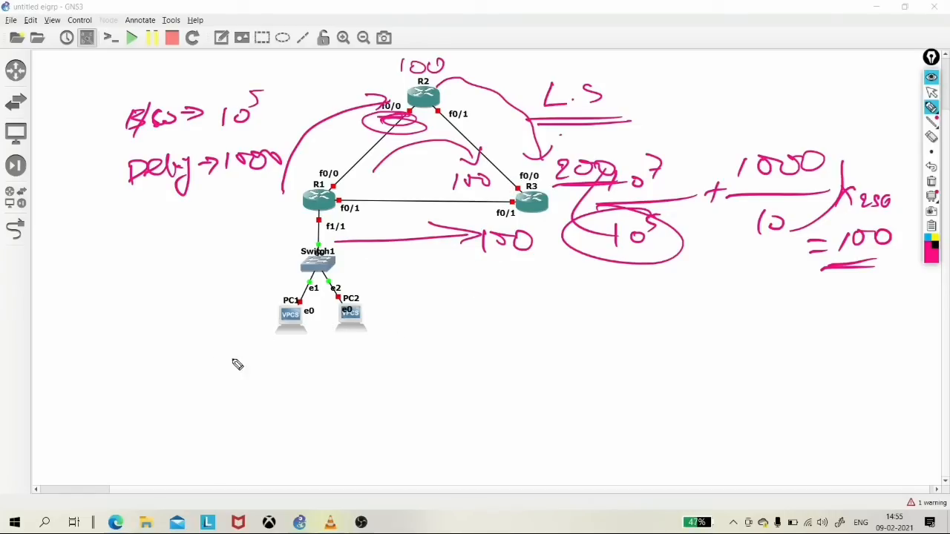
# Step: Write "equal cost load balancing" with an underline and two parallel arrows marked "eq", and clear all annotations
pyautogui.moveTo(233, 359)
pyautogui.mouseDown()
pyautogui.moveTo(357, 361)
pyautogui.moveTo(374, 346)
pyautogui.moveTo(394, 357)
pyautogui.moveTo(420, 340)
pyautogui.moveTo(468, 349)
pyautogui.moveTo(498, 345)
pyautogui.moveTo(516, 327)
pyautogui.moveTo(537, 346)
pyautogui.moveTo(599, 338)
pyautogui.moveTo(586, 340)
pyautogui.moveTo(651, 361)
pyautogui.mouseUp()
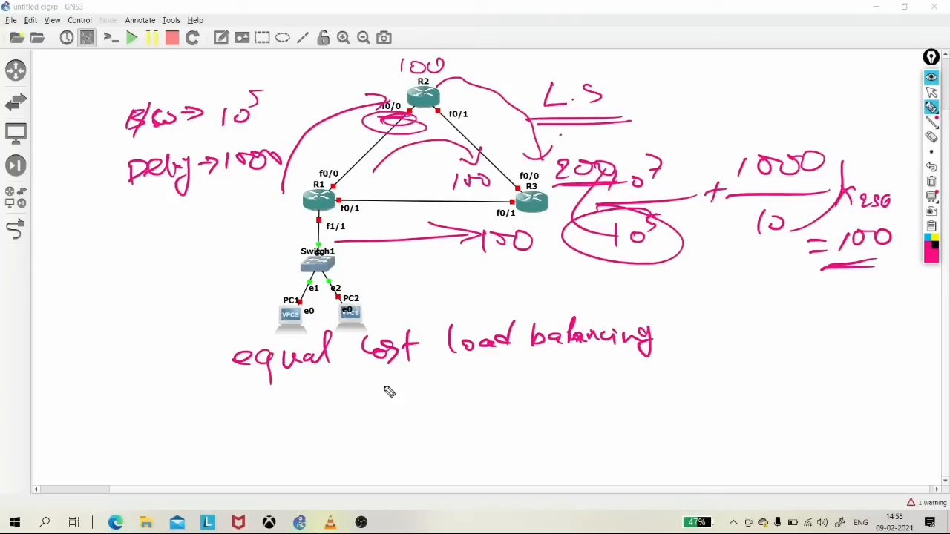
pyautogui.moveTo(459, 376); pyautogui.dragTo(652, 365)
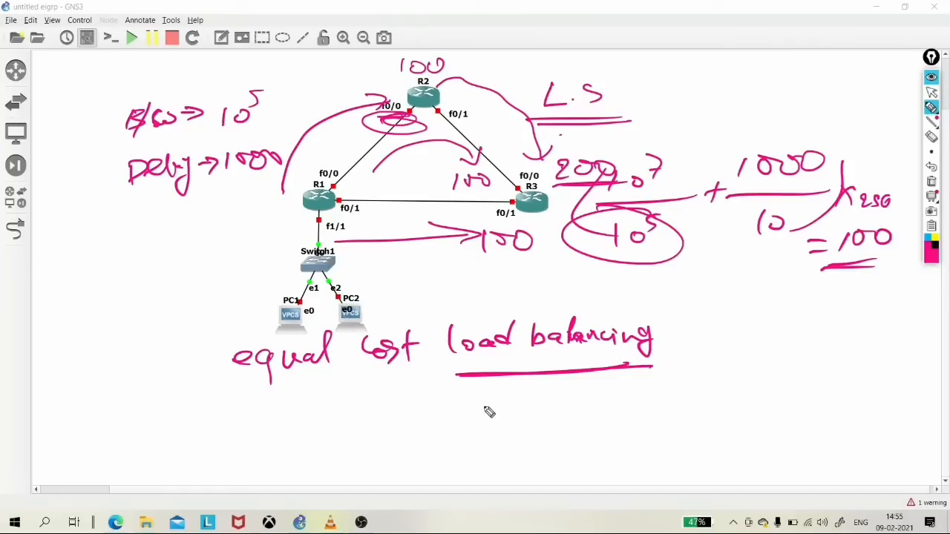
pyautogui.moveTo(488, 414)
pyautogui.mouseDown()
pyautogui.moveTo(554, 409)
pyautogui.moveTo(573, 426)
pyautogui.mouseUp()
pyautogui.moveTo(524, 403)
pyautogui.mouseDown()
pyautogui.moveTo(554, 409)
pyautogui.moveTo(568, 435)
pyautogui.moveTo(619, 414)
pyautogui.moveTo(612, 424)
pyautogui.mouseUp()
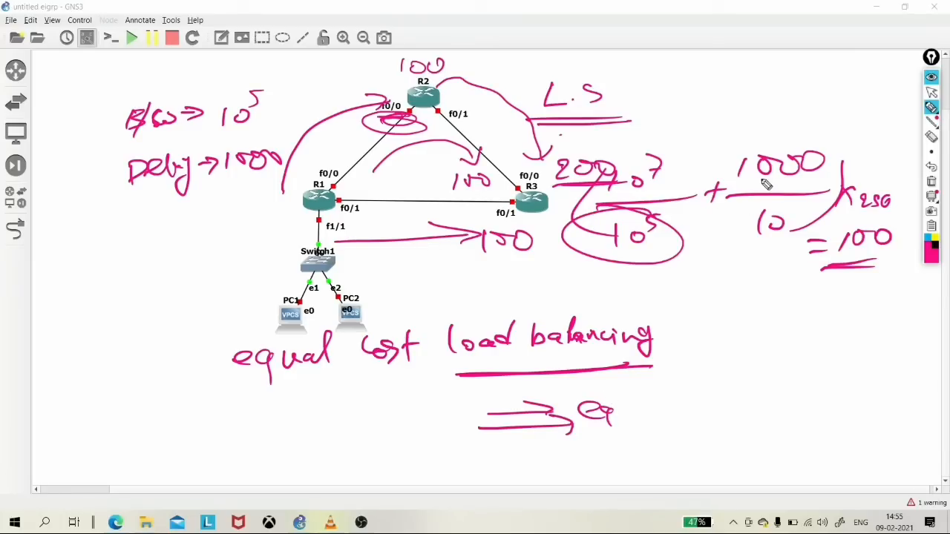
pyautogui.click(931, 185)
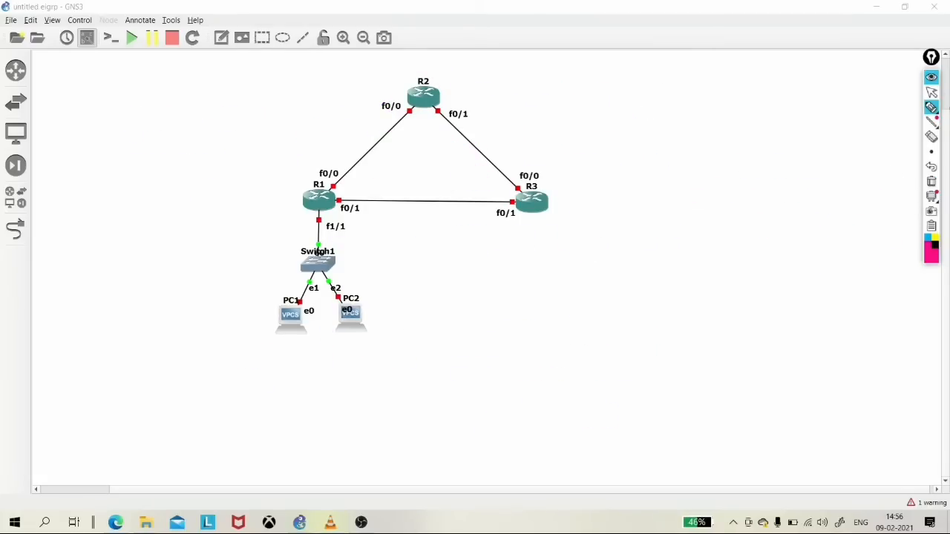
# Step: Switch from annotating to normal selection and start all devices in the topology
pyautogui.click(932, 92)
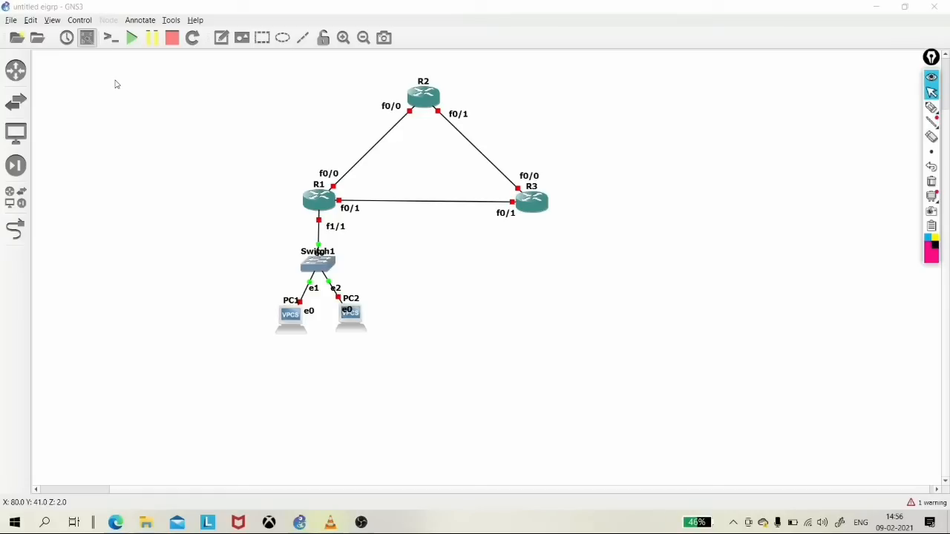
pyautogui.click(131, 38)
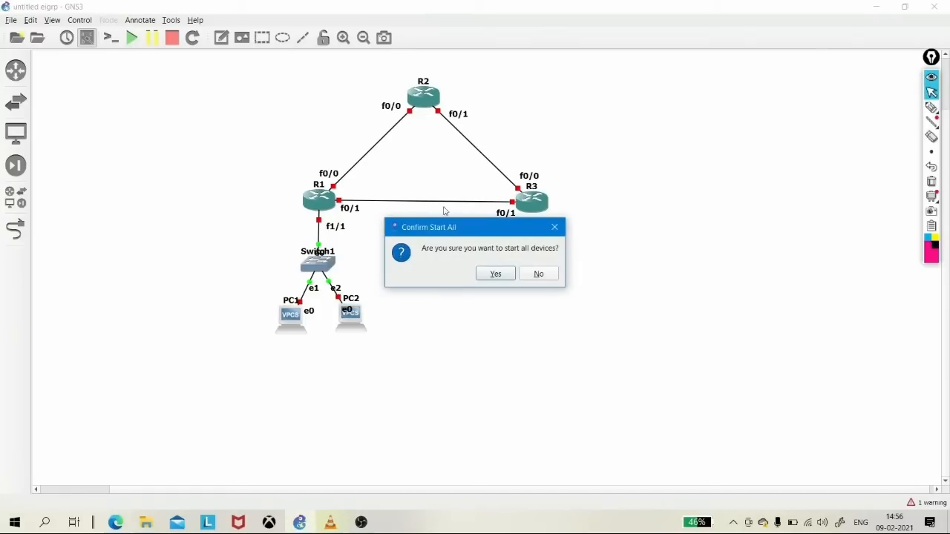
pyautogui.click(495, 273)
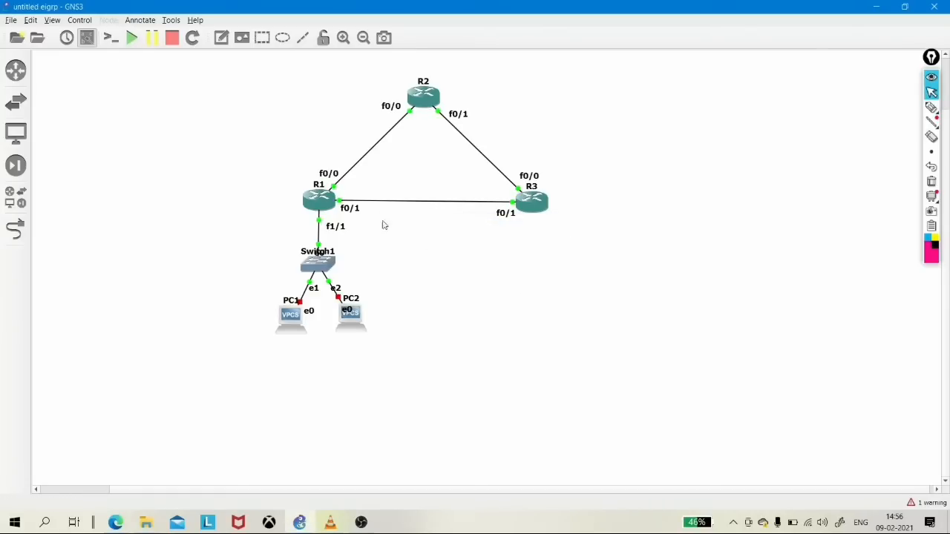
# Step: Open R1's console and resize its window shorter and wider so the three routers stay visible above it
pyautogui.doubleClick(320, 211)
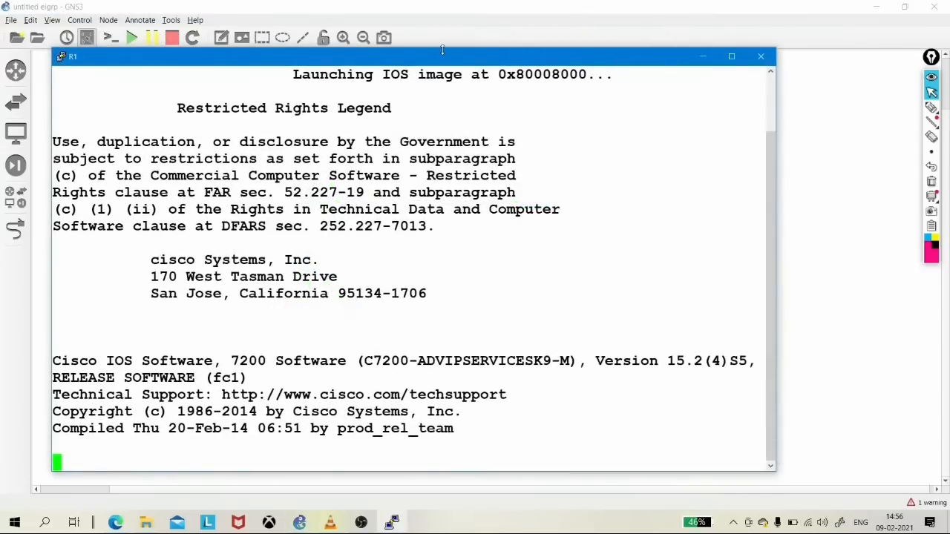
pyautogui.moveTo(442, 50); pyautogui.dragTo(443, 254)
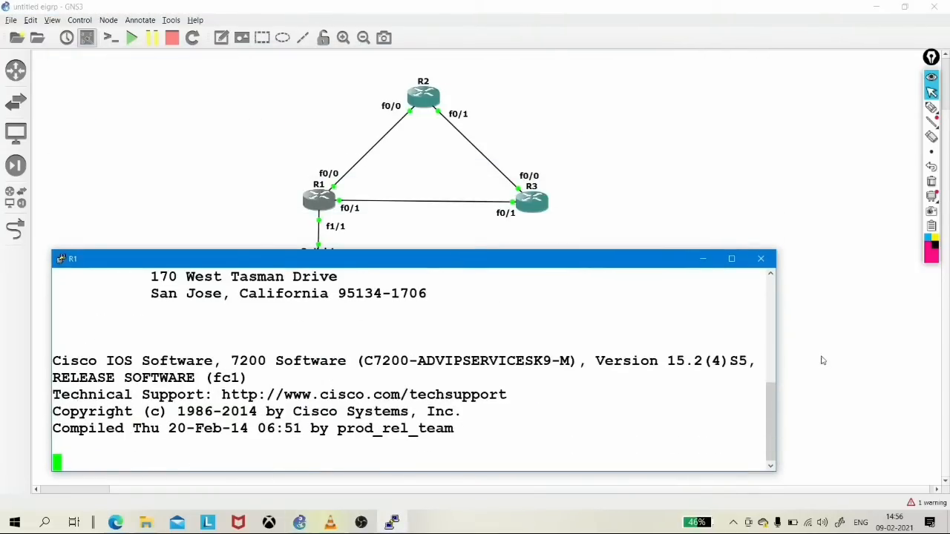
pyautogui.moveTo(775, 362); pyautogui.dragTo(918, 362)
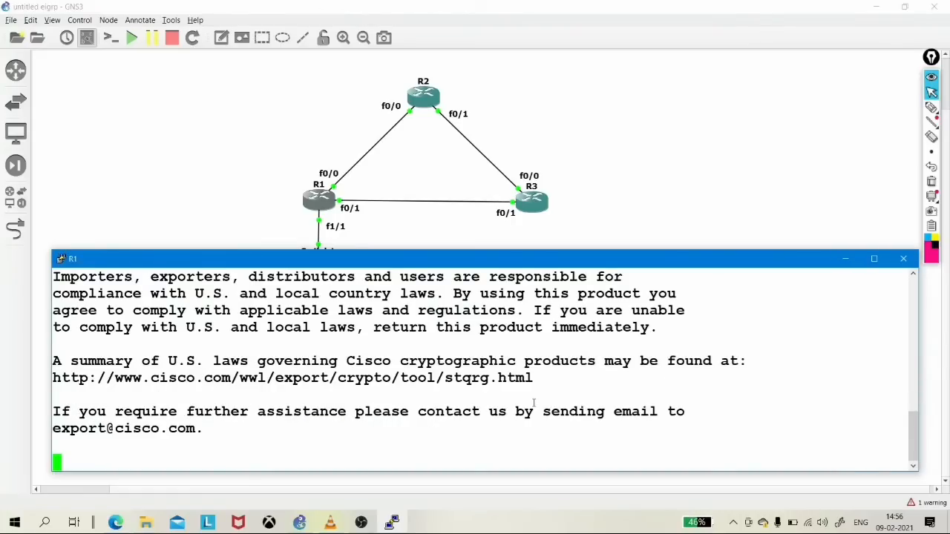
pyautogui.doubleClick(534, 401)
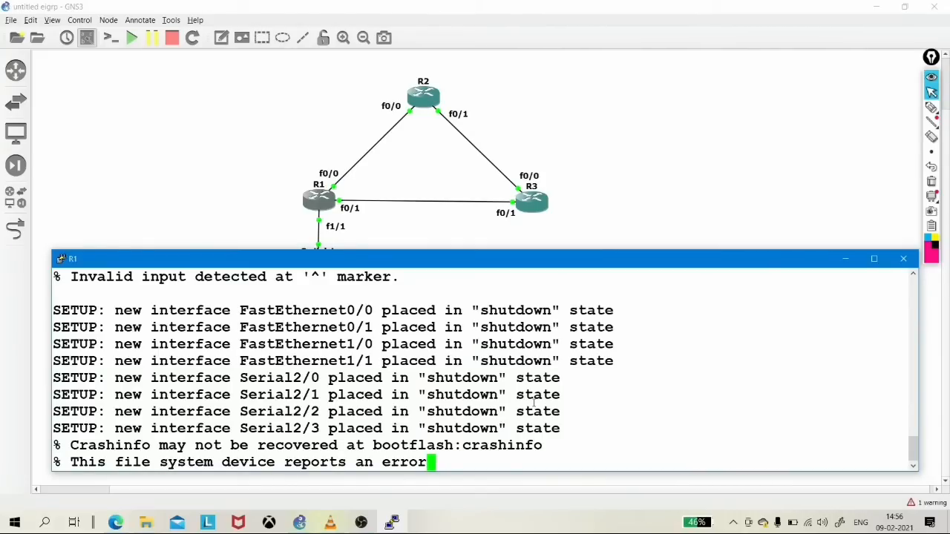
# Step: Bring up the R1 command prompt and enter global configuration mode with configure terminal
pyautogui.press('Return')
pyautogui.press('Return')
pyautogui.press('Return')
pyautogui.press('Return')
pyautogui.press('Return')
pyautogui.press('Return')
pyautogui.press('Return')
pyautogui.press('Return')
pyautogui.press('Return')
pyautogui.press('Return')
pyautogui.press('Return')
pyautogui.press('Return')
pyautogui.write('conf')
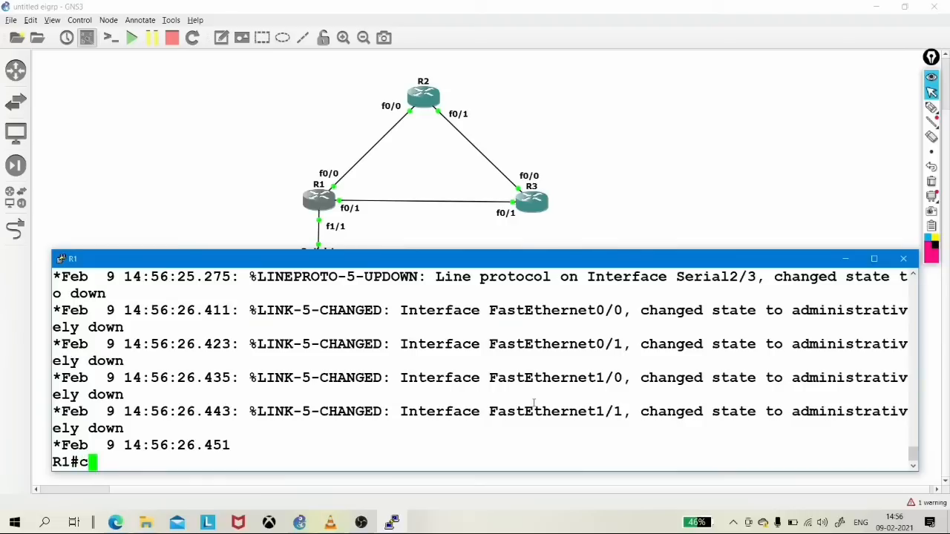
pyautogui.press('Tab')
pyautogui.write('t')
pyautogui.press('Tab')
pyautogui.press('Return')
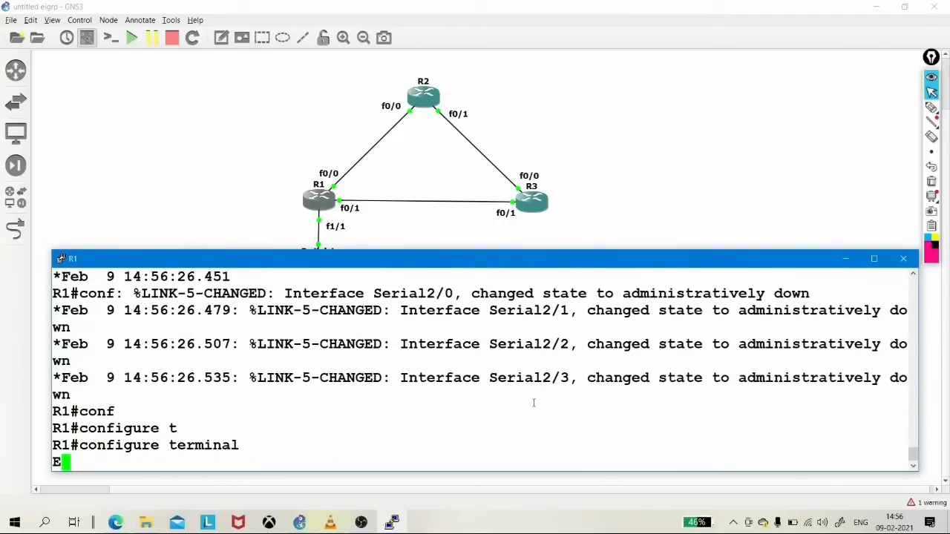
# Step: Select interface f0/0 on R1 and enable it with no shutdown
pyautogui.write('int f0/0')
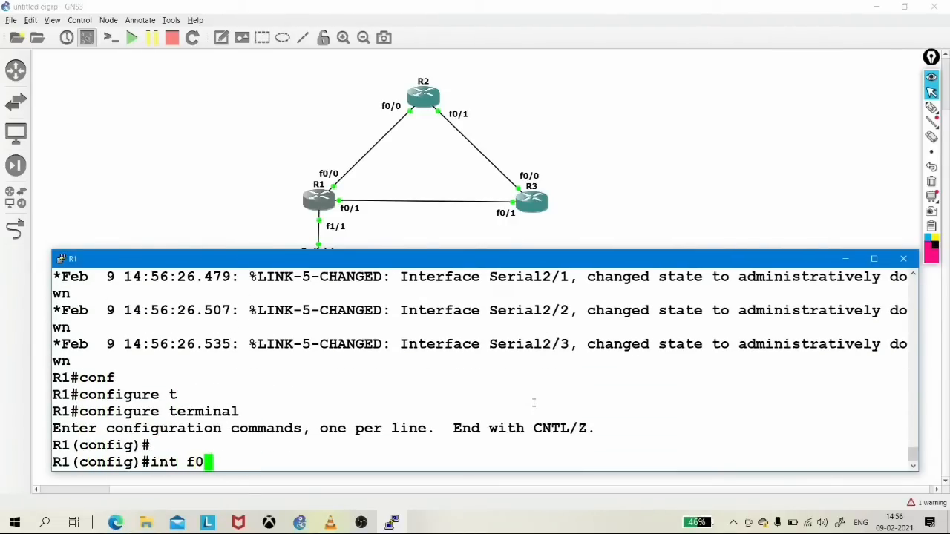
pyautogui.press('Return')
pyautogui.write('no sjh')
pyautogui.press('Tab')
pyautogui.press('BackSpace')
pyautogui.press('BackSpace')
pyautogui.write('h')
pyautogui.press('Tab')
pyautogui.write('u')
pyautogui.press('Tab')
pyautogui.press('Return')
# Step: Assign IP address 12.0.0.1 with mask 255.0.0.0 to R1's f0/0 and exit interface configuration
pyautogui.write('ip add')
pyautogui.press('Tab')
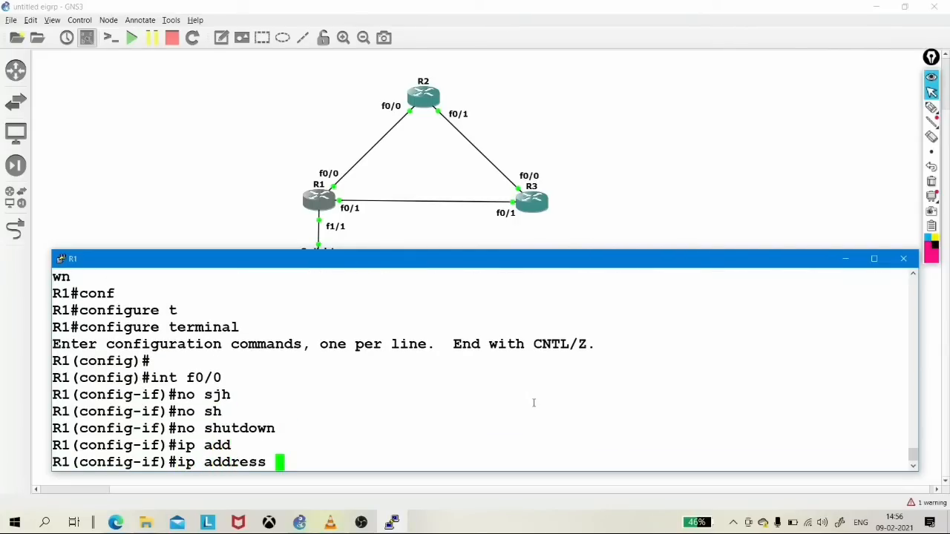
pyautogui.write('12.0.0.')
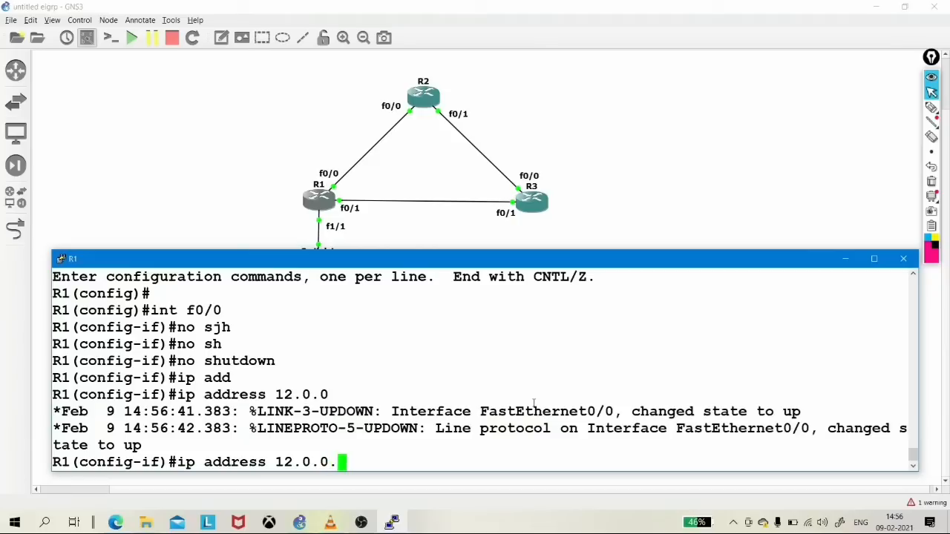
pyautogui.write('1 255.0.0.0')
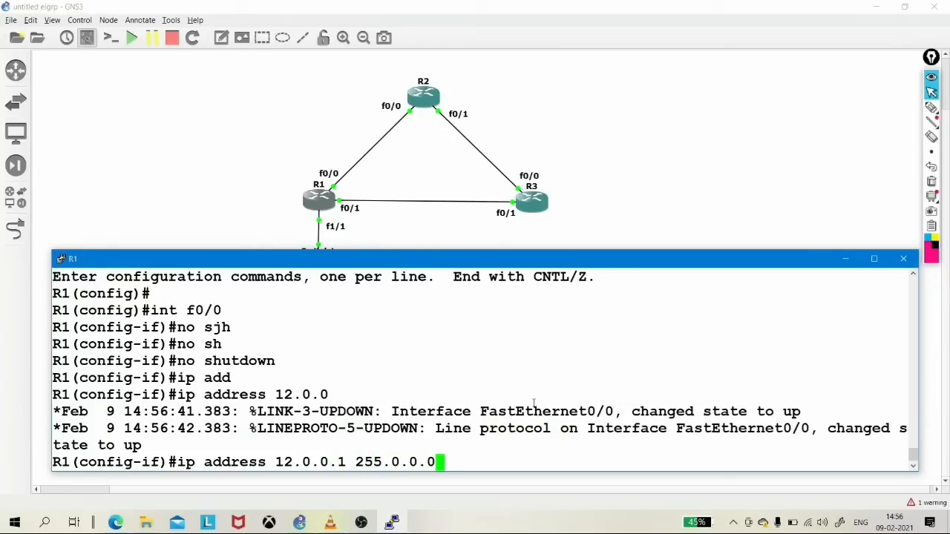
pyautogui.press('Return')
pyautogui.write('ex')
pyautogui.press('Return')
# Step: Select interface f0/1 on R1 and enable it with no shutdown
pyautogui.write('int f0/1')
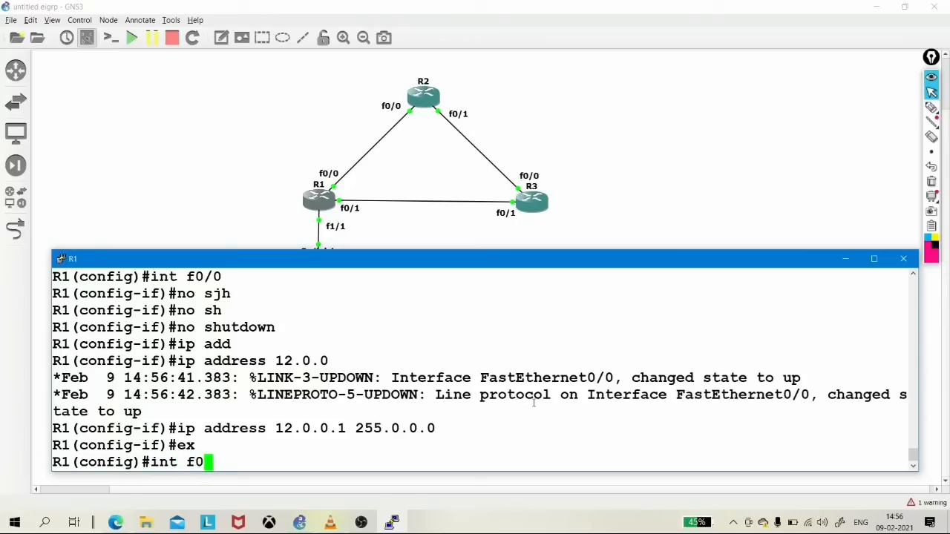
pyautogui.press('Return')
pyautogui.write('no sh')
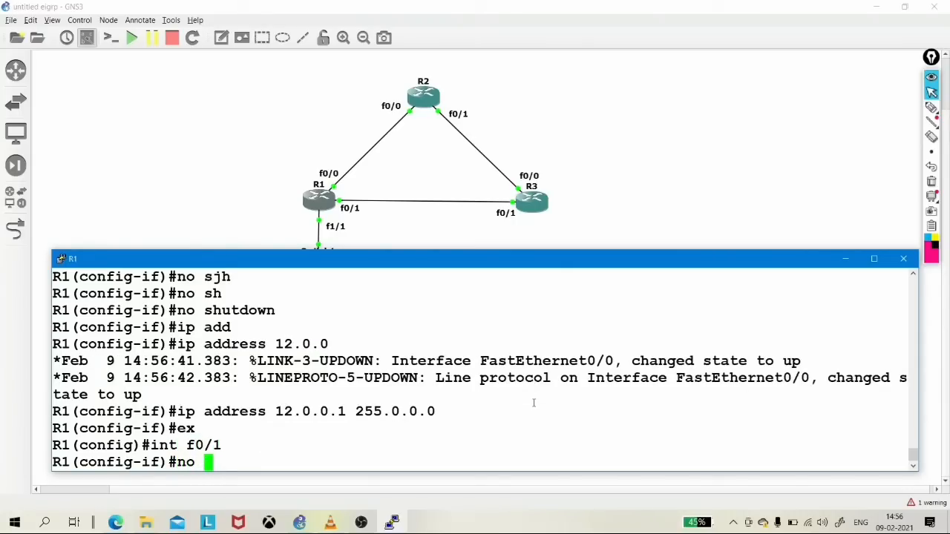
pyautogui.press('Tab')
pyautogui.press('Return')
# Step: Assign IP address 13.0.0.1 with mask 255.0.0.0 to R1's f0/1 and exit interface configuration
pyautogui.write('i')
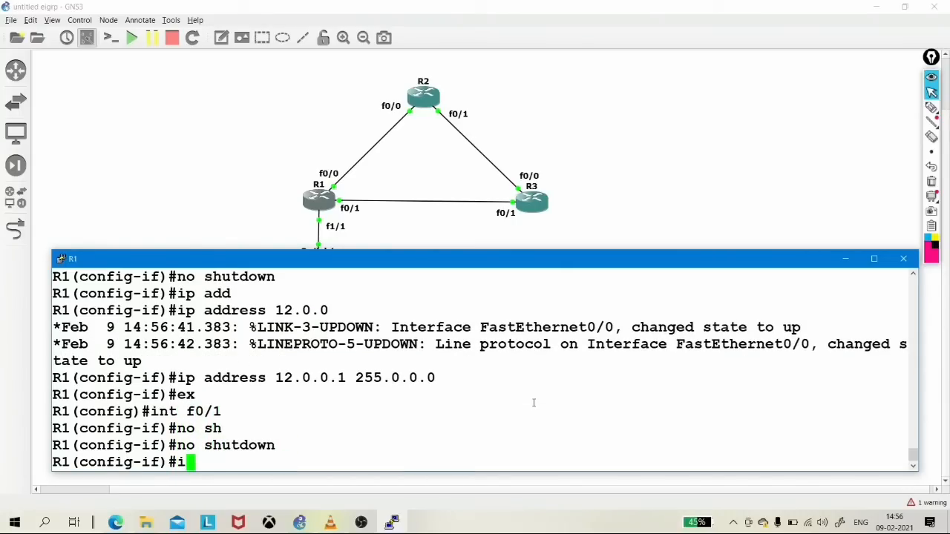
pyautogui.write('p add')
pyautogui.press('Tab')
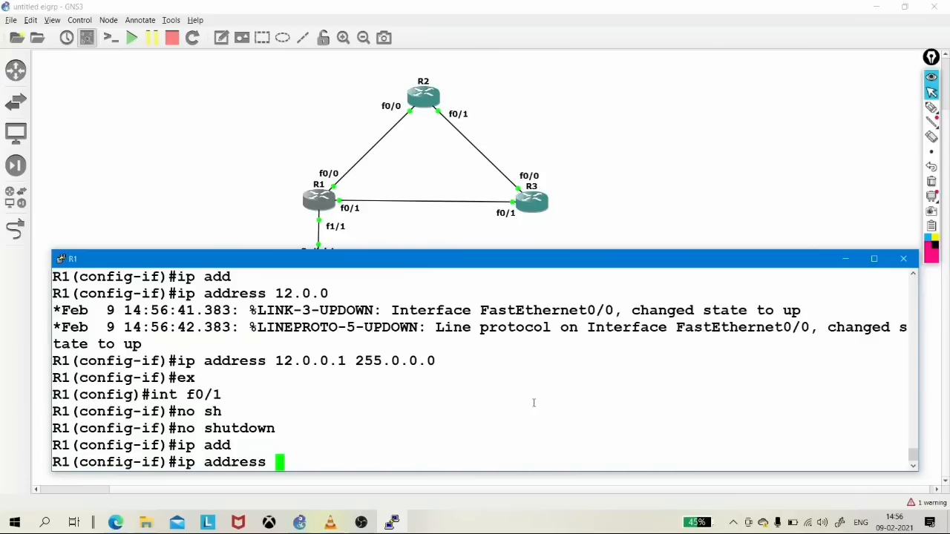
pyautogui.write('13')
pyautogui.press('Return')
pyautogui.write('.')
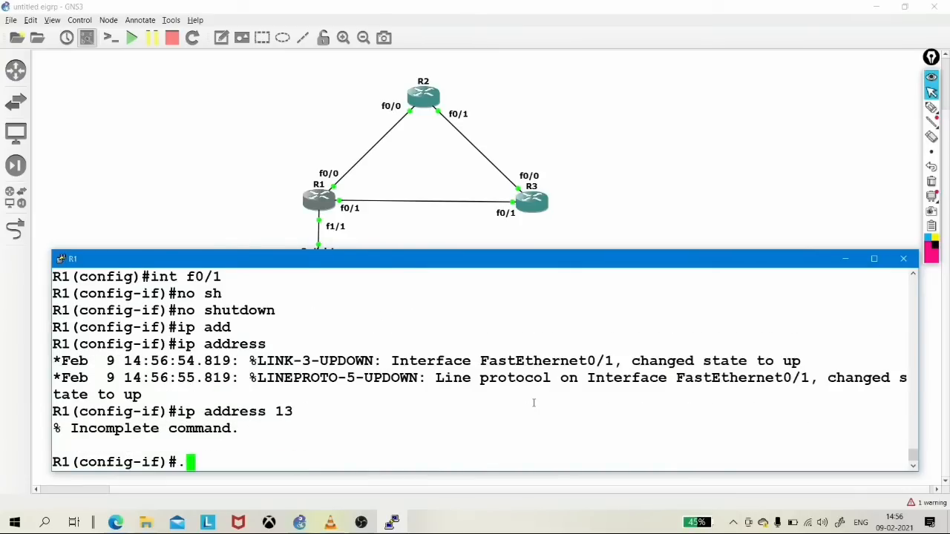
pyautogui.press('Up')
pyautogui.write('.0.0.')
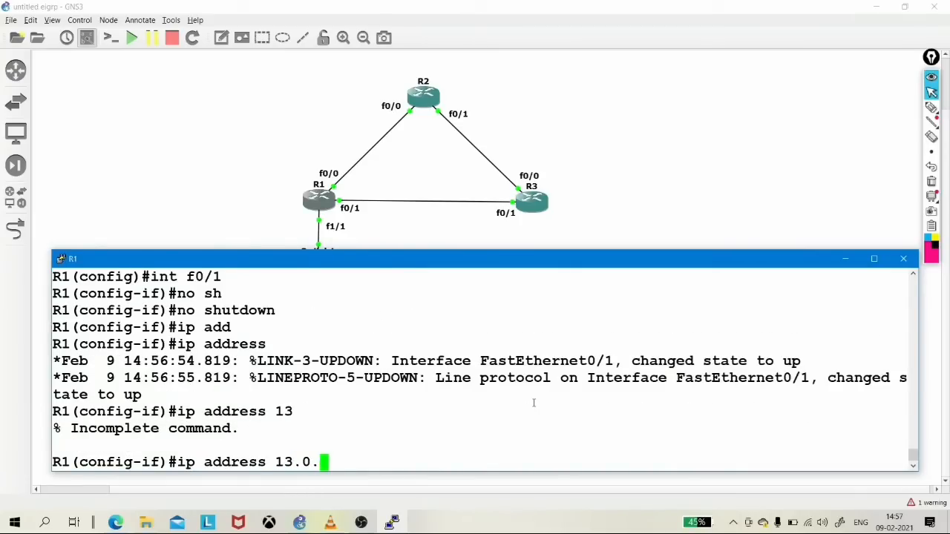
pyautogui.write('1 2')
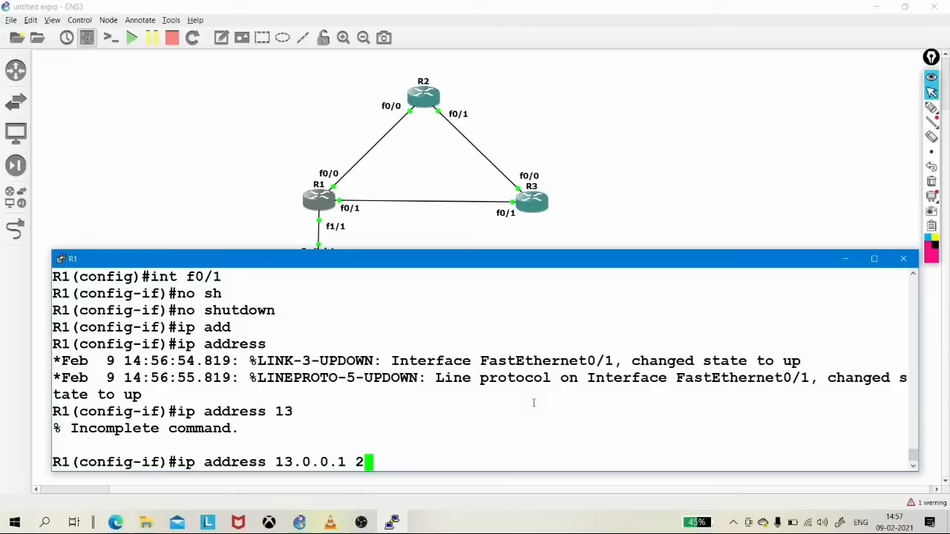
pyautogui.write('55.0.0.0')
pyautogui.press('Return')
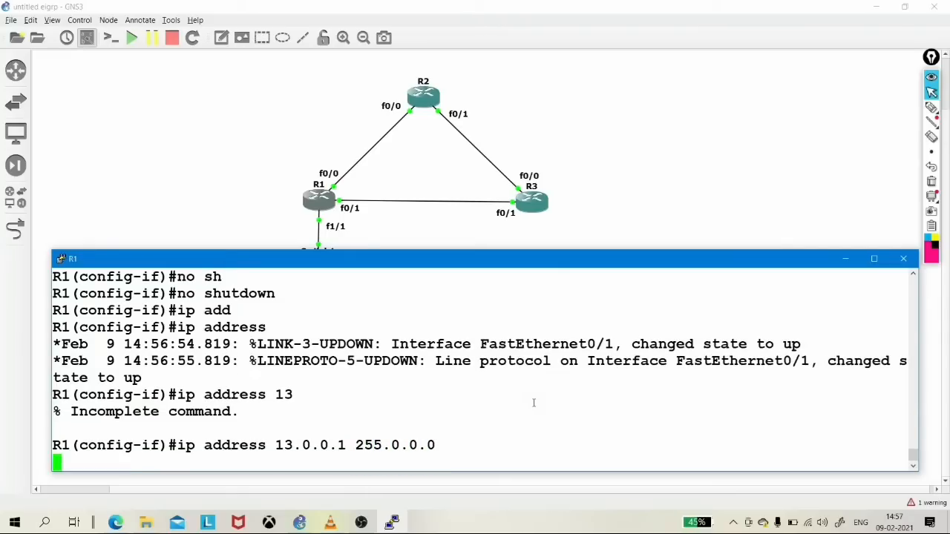
pyautogui.write('ex')
pyautogui.press('Return')
# Step: Select interface f1/1 on R1 and enable it with no shutdown
pyautogui.write('int ')
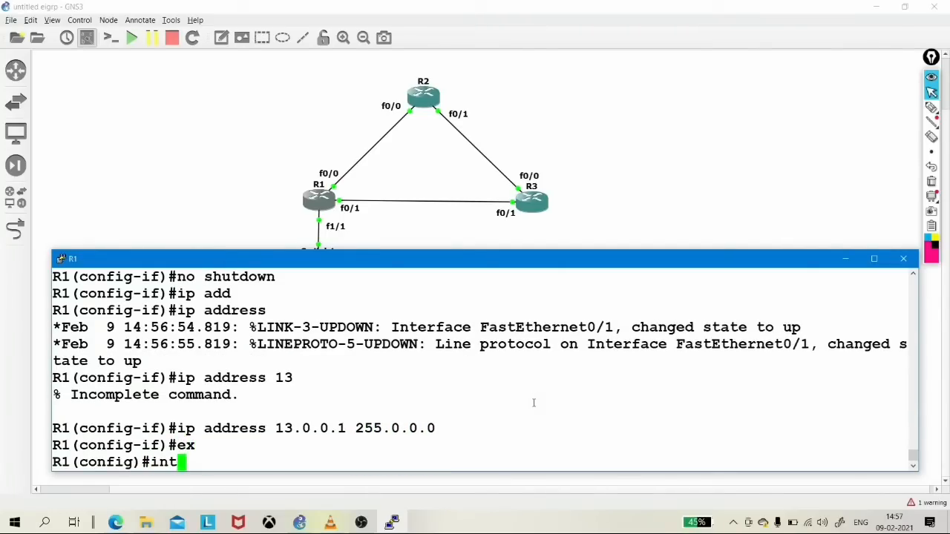
pyautogui.write('f1//1')
pyautogui.press('Return')
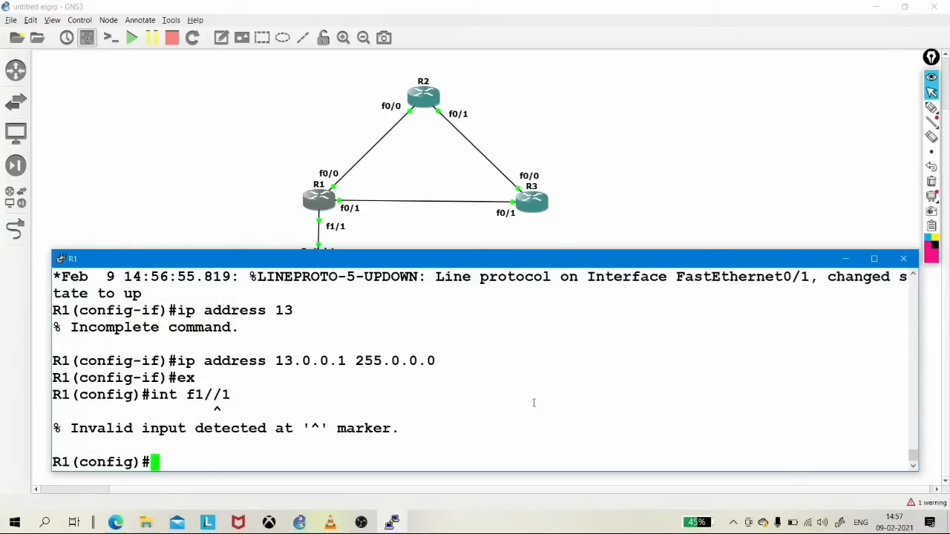
pyautogui.press('Up')
pyautogui.press('BackSpace')
pyautogui.press('BackSpace')
pyautogui.write('1')
pyautogui.press('Return')
pyautogui.write('no sh')
pyautogui.press('Tab')
pyautogui.press('Return')
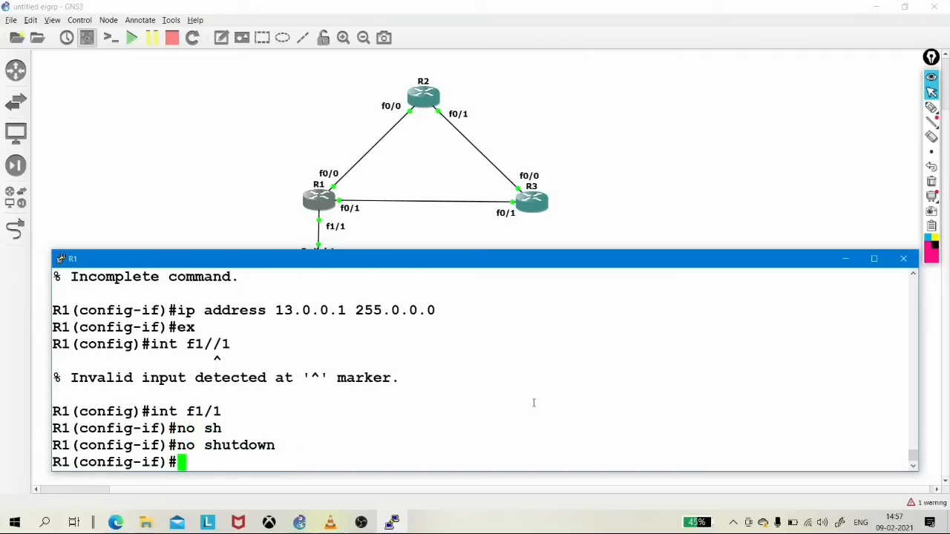
# Step: Assign IP address 172.168.1.1 with mask 255.255.255.0 to R1's f1/1 and exit interface configuration
pyautogui.write('ip add')
pyautogui.press('Tab')
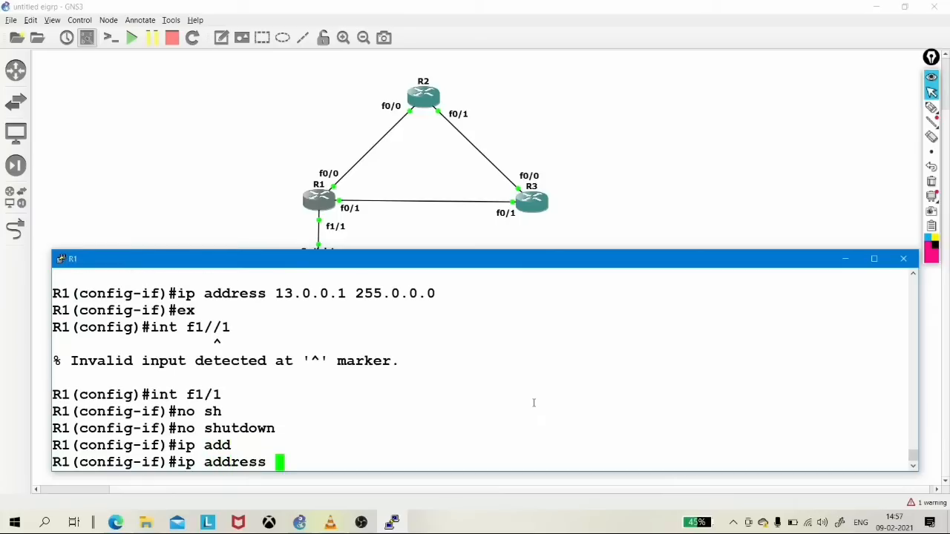
pyautogui.write('172.')
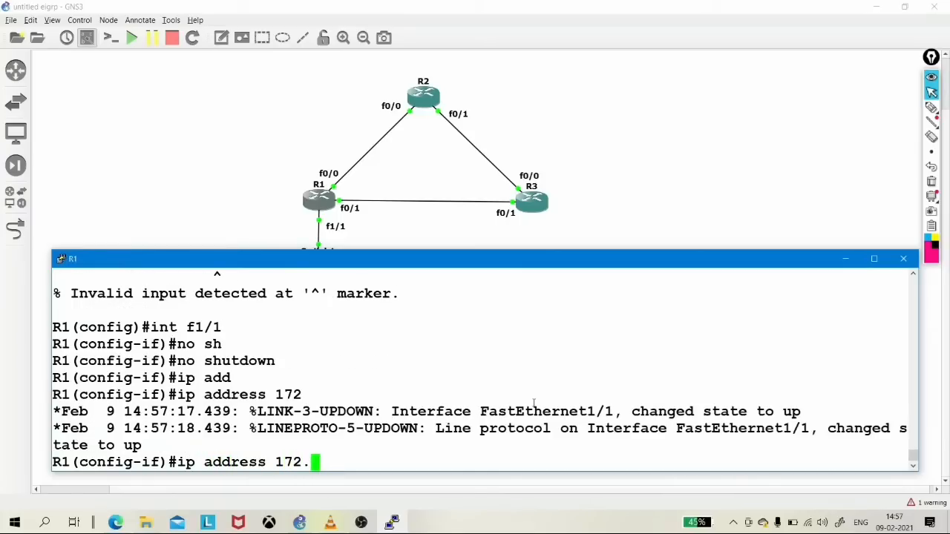
pyautogui.write('168.1')
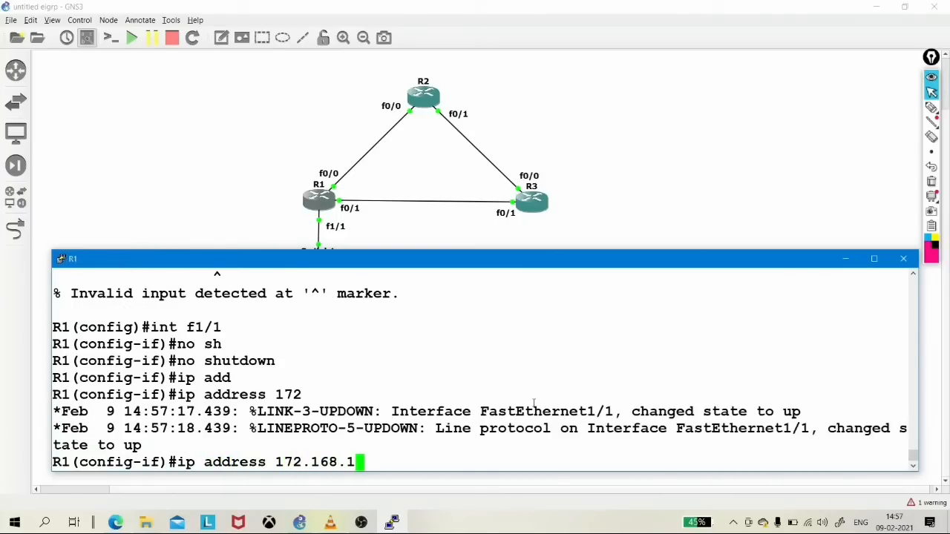
pyautogui.write('.1 255')
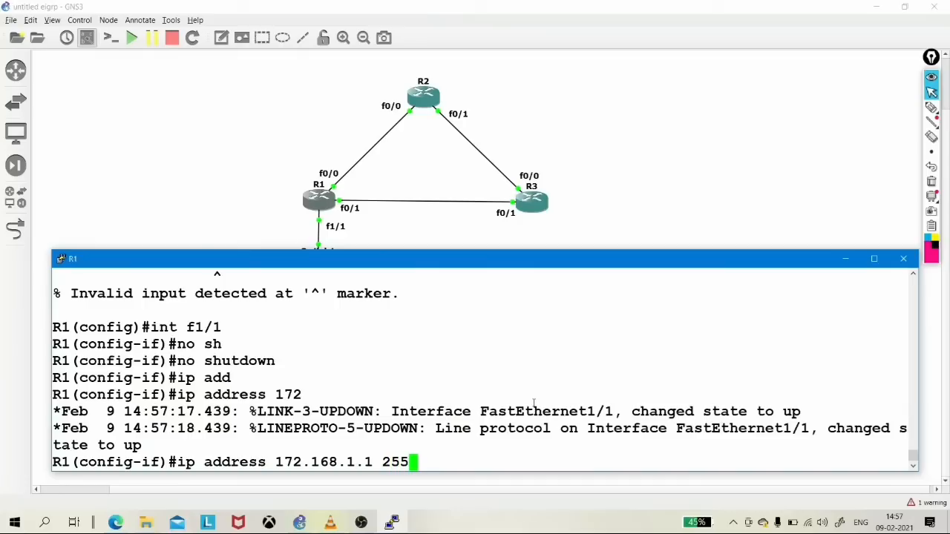
pyautogui.write('.255.255.0')
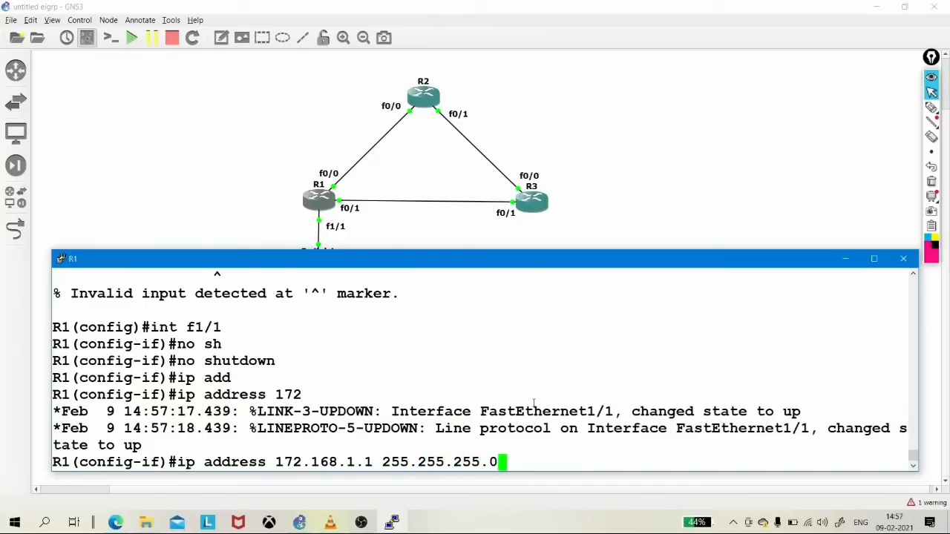
pyautogui.press('Return')
pyautogui.write('ex')
pyautogui.press('Return')
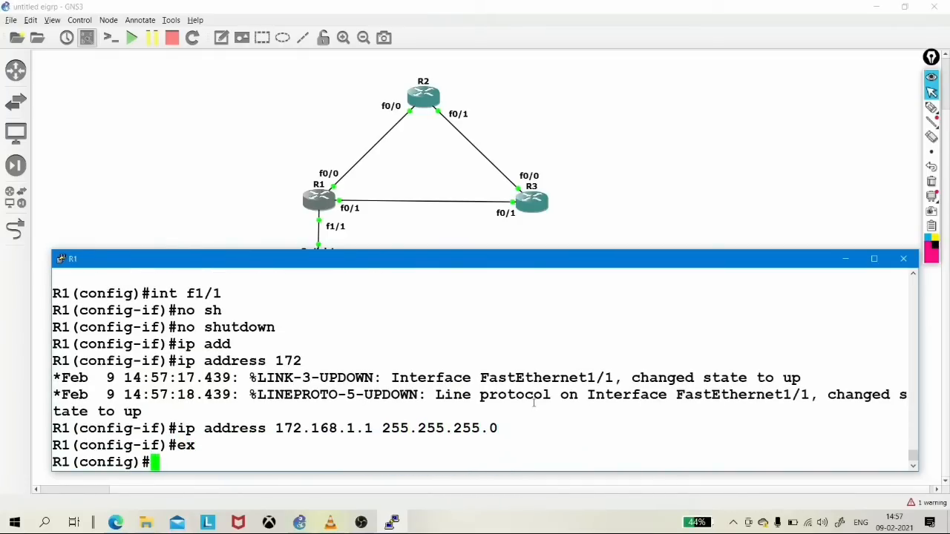
# Step: Leave configuration mode on R1 and check its addressed interfaces with show ip int br | exclude ass
pyautogui.write('exi')
pyautogui.press('Return')
pyautogui.press('Return')
pyautogui.press('Return')
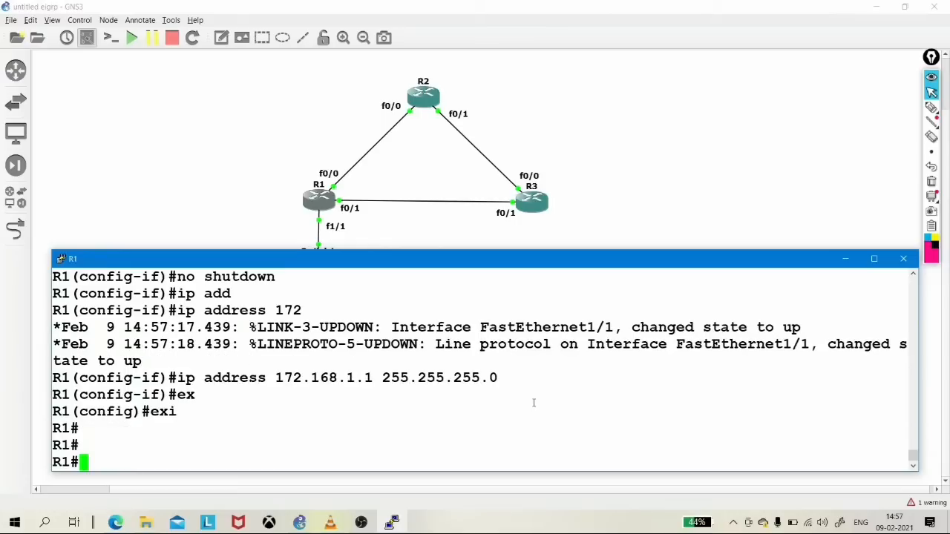
pyautogui.write('show ip ')
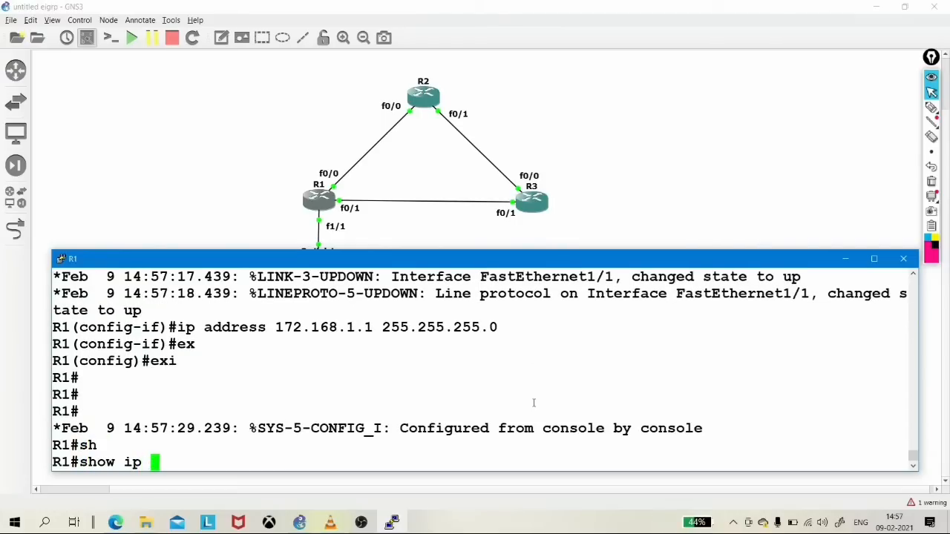
pyautogui.write('int br | ex')
pyautogui.press('Tab')
pyautogui.write('ass')
pyautogui.press('Return')
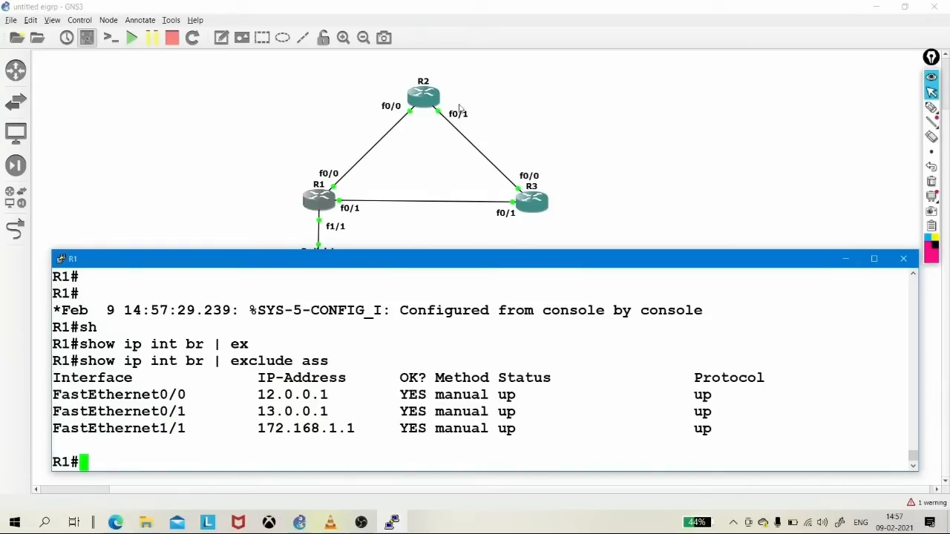
# Step: Open R2's console, place it below the router triangle and bring up its command prompt
pyautogui.click(428, 95)
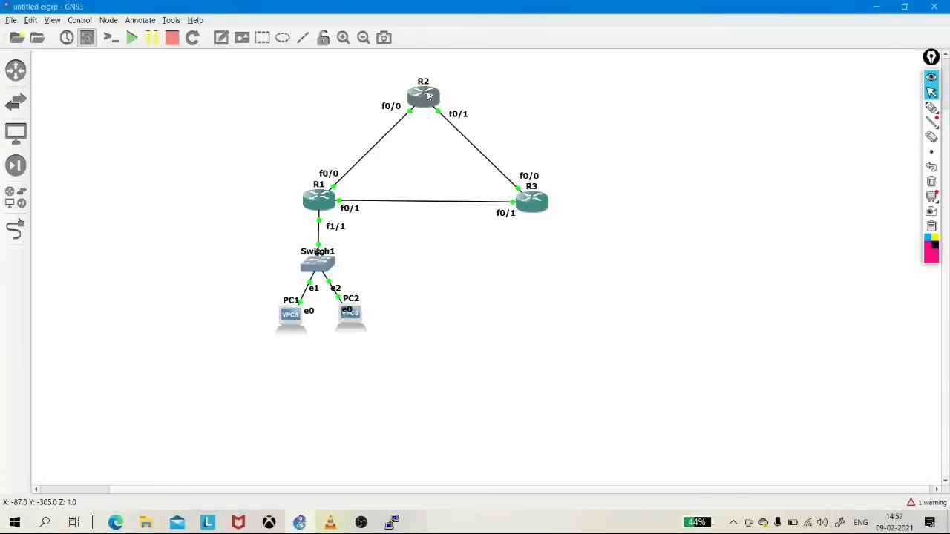
pyautogui.doubleClick(428, 95)
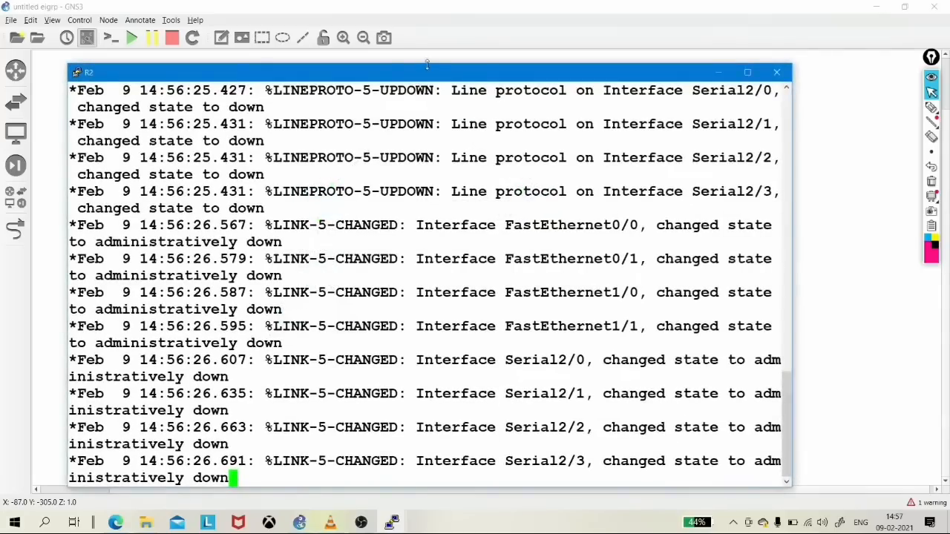
pyautogui.moveTo(427, 64); pyautogui.dragTo(479, 243)
pyautogui.press('Return')
pyautogui.press('Return')
pyautogui.press('Return')
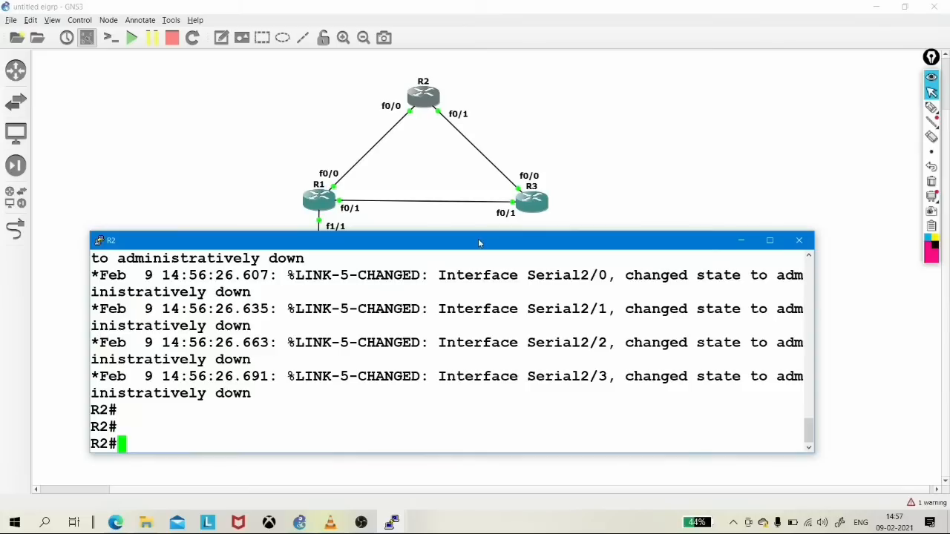
# Step: Enter global configuration mode on R2 and enable interface f0/0 with no shutdown
pyautogui.write('conf')
pyautogui.press('Tab')
pyautogui.write('t')
pyautogui.press('Tab')
pyautogui.press('Return')
pyautogui.write('int f')
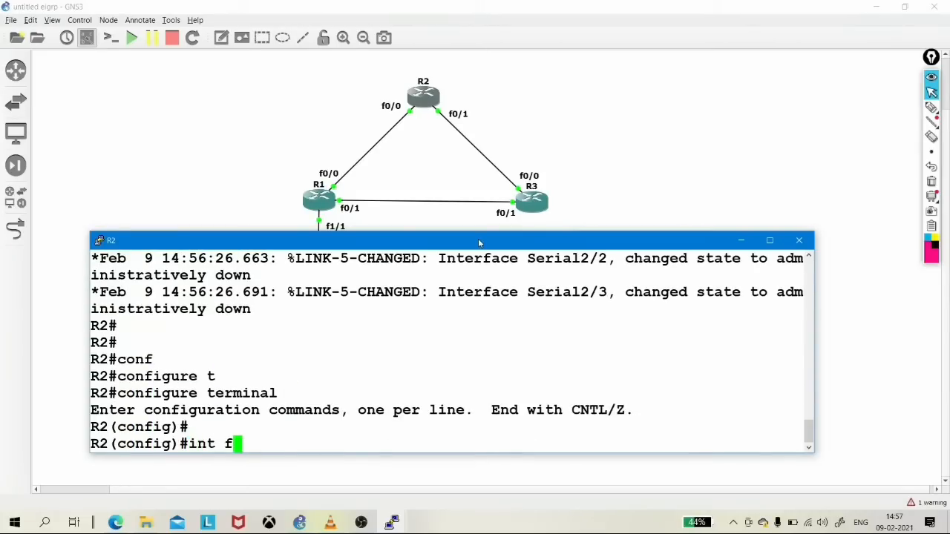
pyautogui.write('0/0')
pyautogui.press('Return')
pyautogui.write('no sh')
pyautogui.press('Tab')
pyautogui.press('Return')
# Step: Assign IP address 12.0.0.2 with mask 255.0.0.0 to R2's f0/0 and exit interface configuration
pyautogui.write('ip add')
pyautogui.press('Tab')
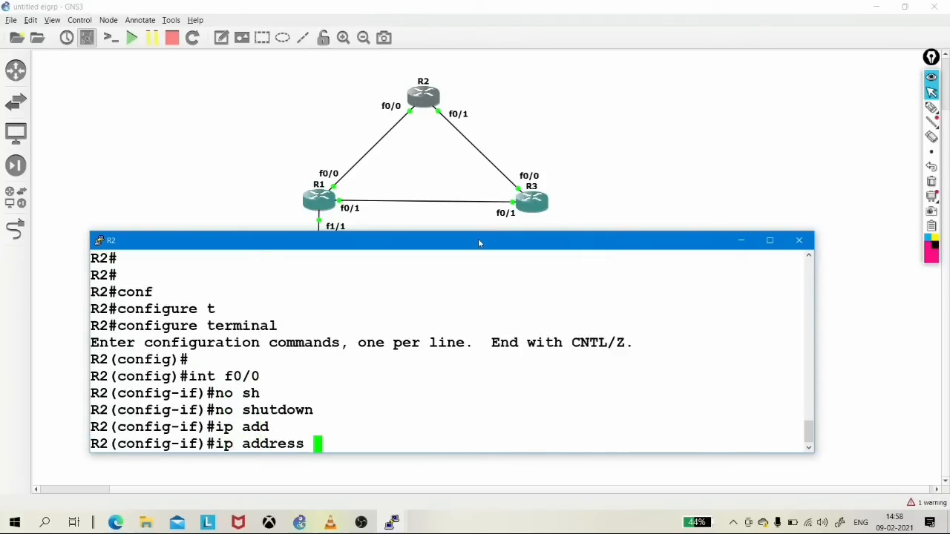
pyautogui.write('12.0..')
pyautogui.write('2')
pyautogui.press('BackSpace')
pyautogui.press('BackSpace')
pyautogui.write('0.')
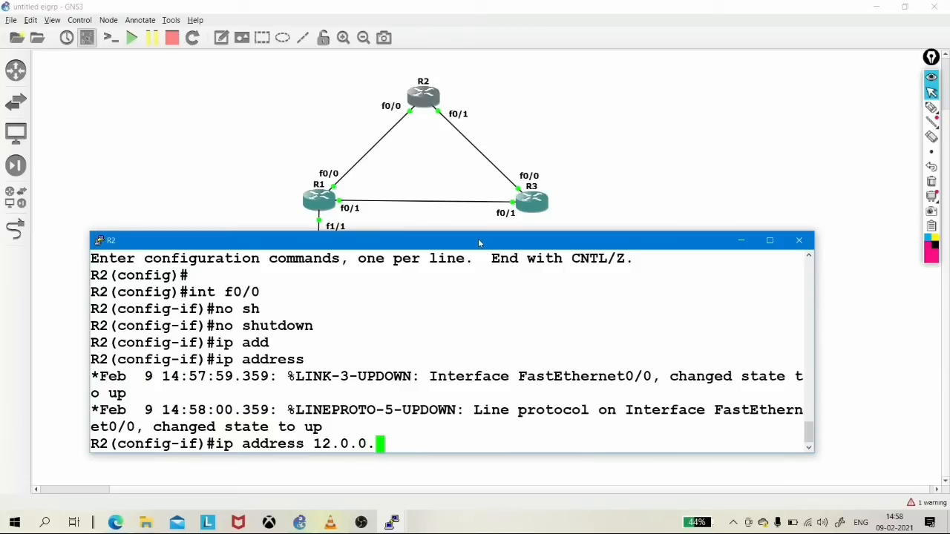
pyautogui.write('2 255.0.0.0')
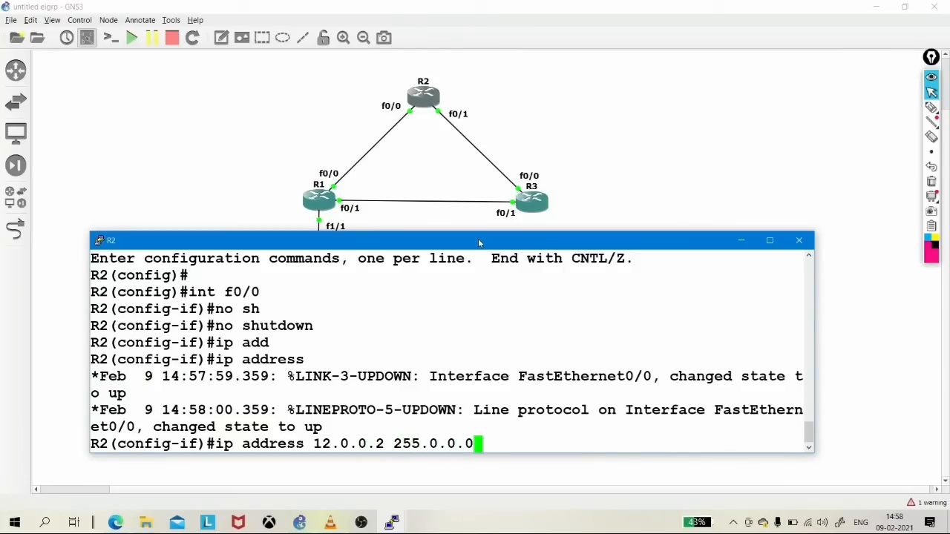
pyautogui.press('Return')
pyautogui.write('ex')
pyautogui.press('Return')
# Step: Select interface f0/1 on R2 and enable it with no shutdown
pyautogui.write('int f0/1')
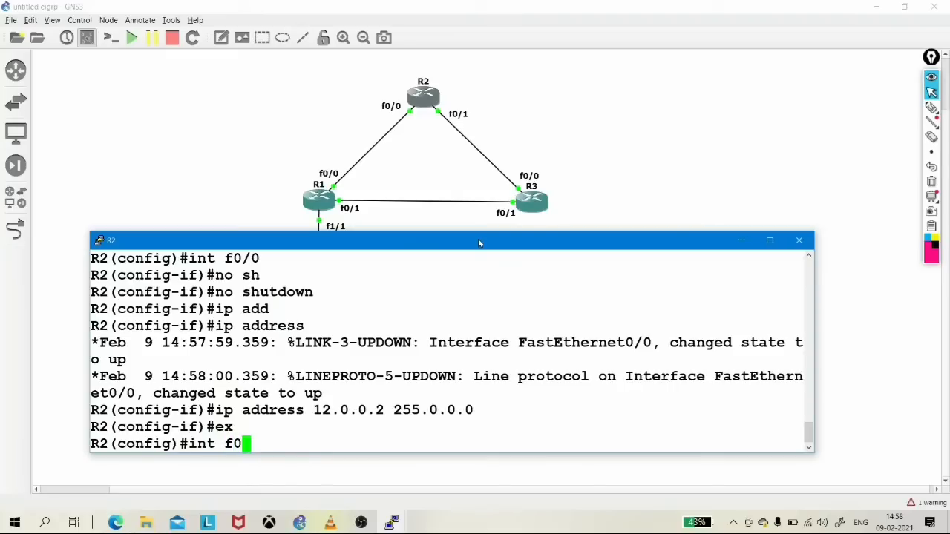
pyautogui.press('Return')
pyautogui.write('no s')
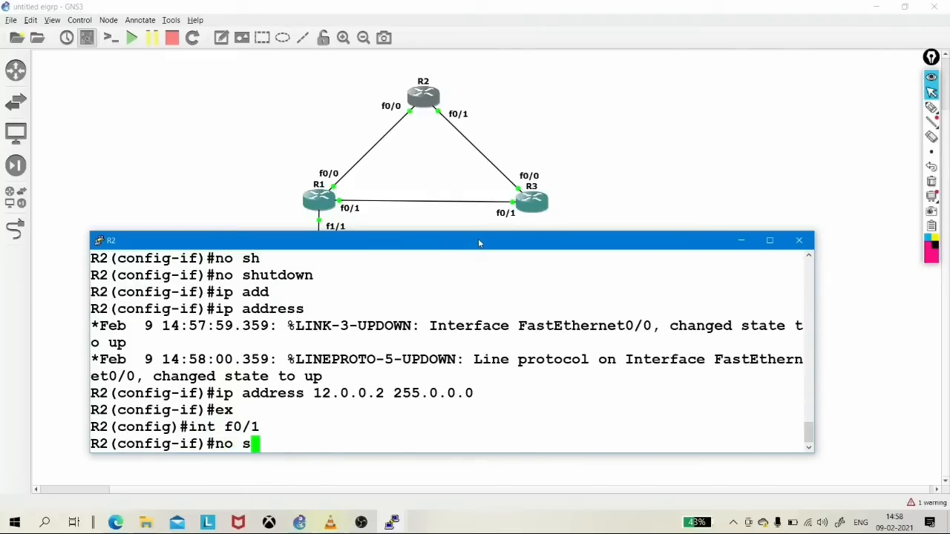
pyautogui.write('hutdown')
pyautogui.press('Tab')
pyautogui.press('Return')
# Step: Assign IP address 23.0.0.2 with mask 255.0.0.0 to R2's f0/1 and exit interface configuration
pyautogui.write('ip add')
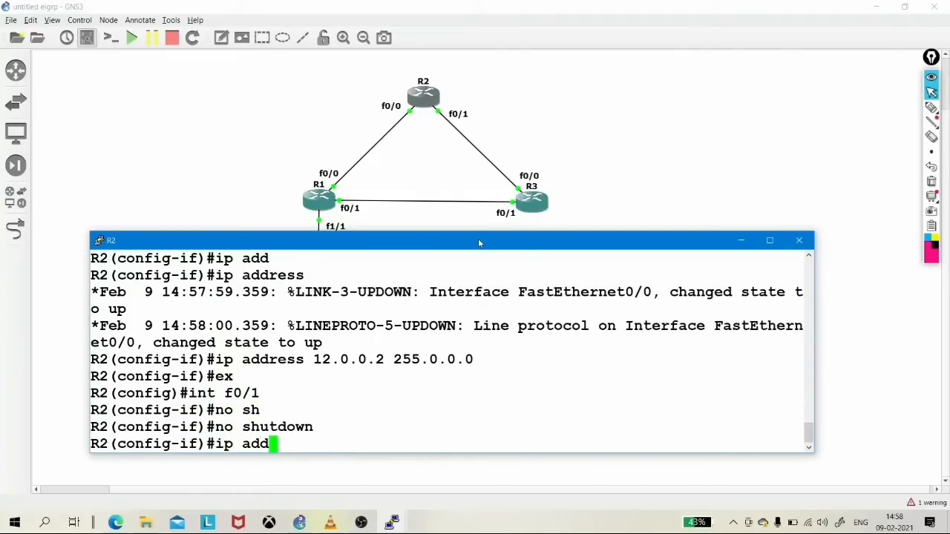
pyautogui.press('Tab')
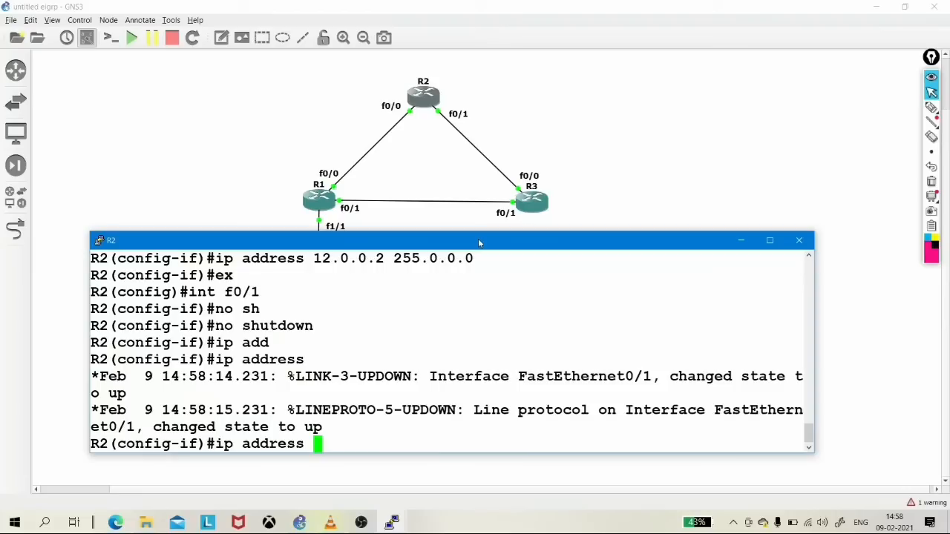
pyautogui.write('23.0.0.2 255.0.0.0')
pyautogui.press('Return')
pyautogui.write('e')
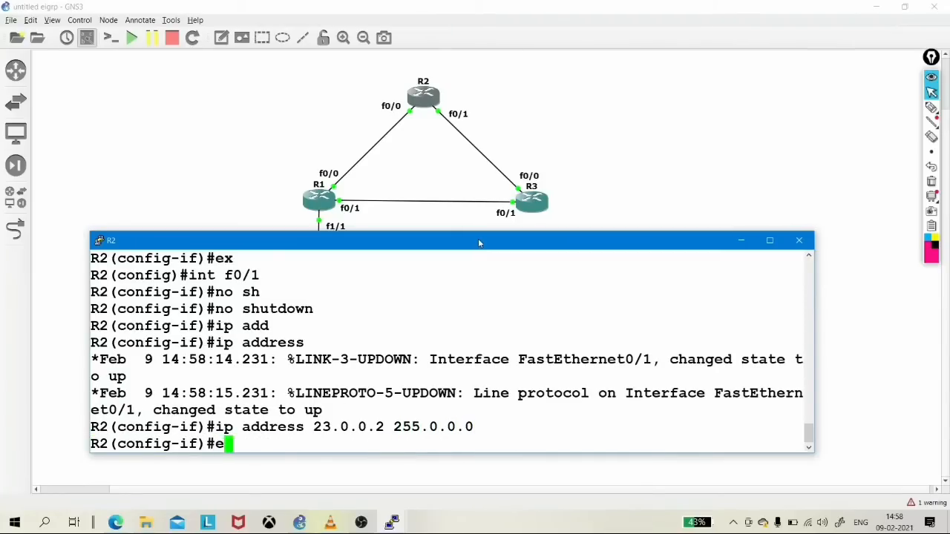
pyautogui.write('x')
pyautogui.press('Return')
# Step: Leave configuration mode on R2 and check its addressed interfaces with show ip int br | exclude ass
pyautogui.write('exi')
pyautogui.press('Return')
pyautogui.press('Return')
pyautogui.write('s')
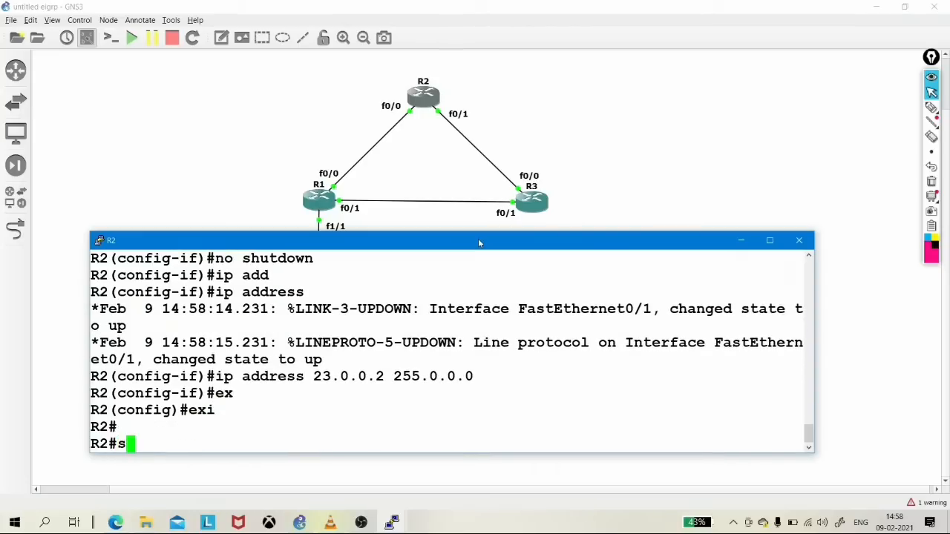
pyautogui.write('h')
pyautogui.press('Tab')
pyautogui.write('ip int br | ex')
pyautogui.press('Tab')
pyautogui.write('ass')
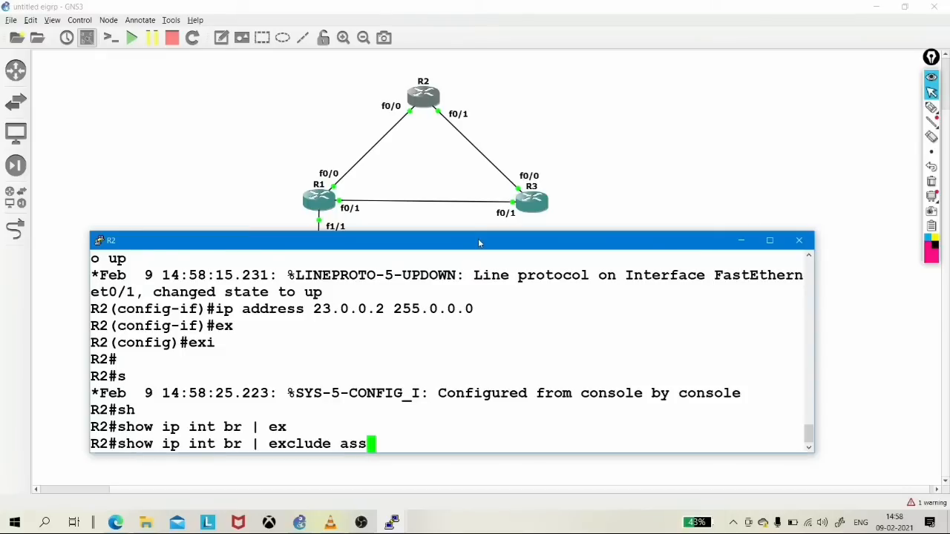
pyautogui.press('Return')
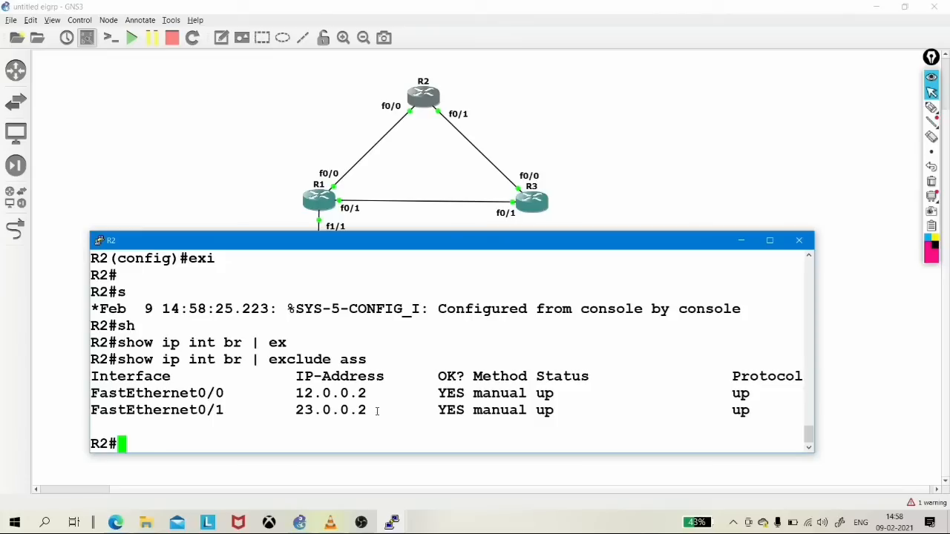
# Step: Minimize R2's console, open R3's console below the router triangle and bring up its command prompt
pyautogui.click(741, 240)
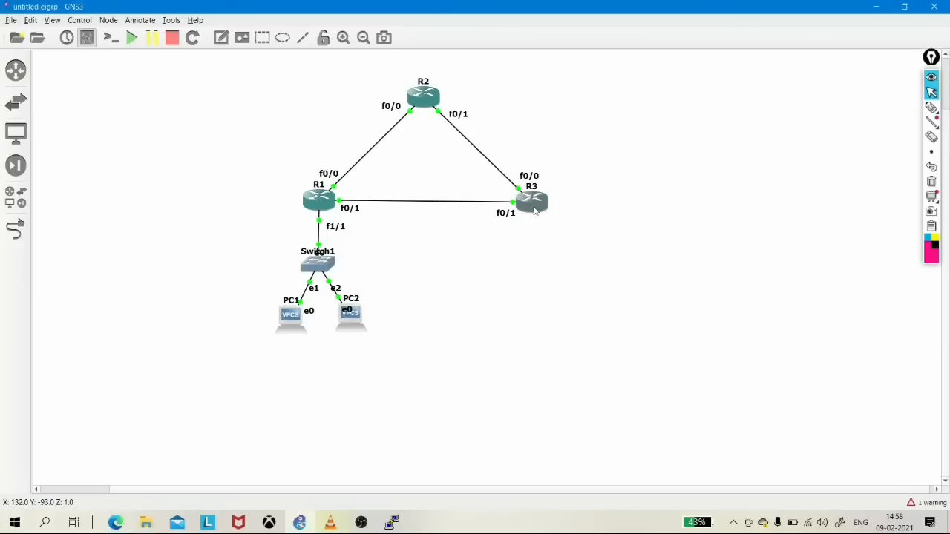
pyautogui.doubleClick(534, 211)
pyautogui.moveTo(434, 80); pyautogui.dragTo(474, 282)
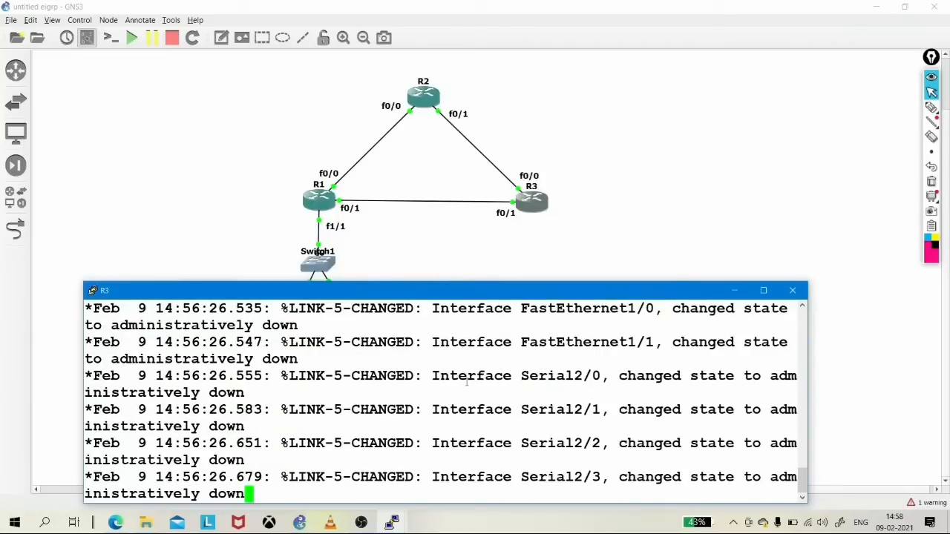
pyautogui.press('Return')
pyautogui.press('Return')
pyautogui.press('Return')
pyautogui.press('Return')
# Step: Enter global configuration mode on R3 and enable interface f0/0 with no shutdown
pyautogui.write('conf')
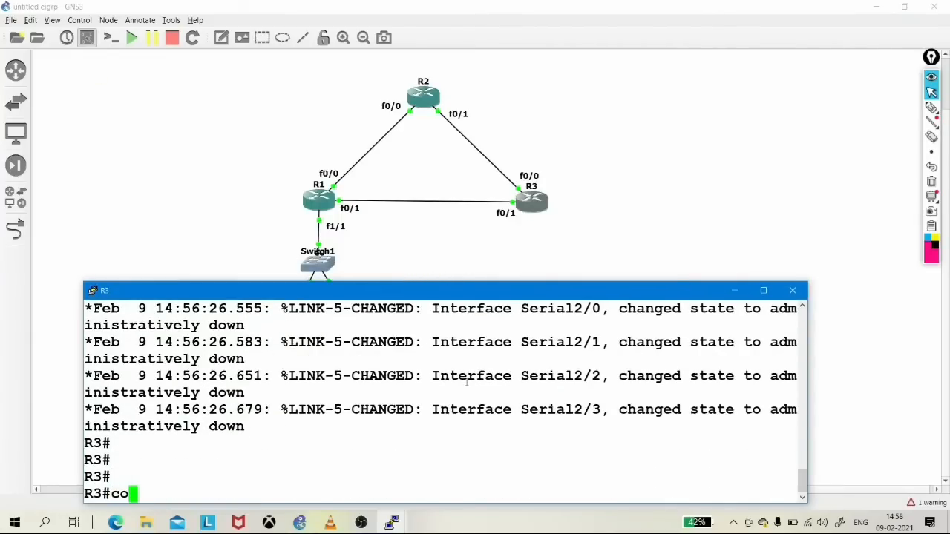
pyautogui.press('Tab')
pyautogui.write('t')
pyautogui.press('Tab')
pyautogui.press('Return')
pyautogui.press('Return')
pyautogui.write('int f0/0')
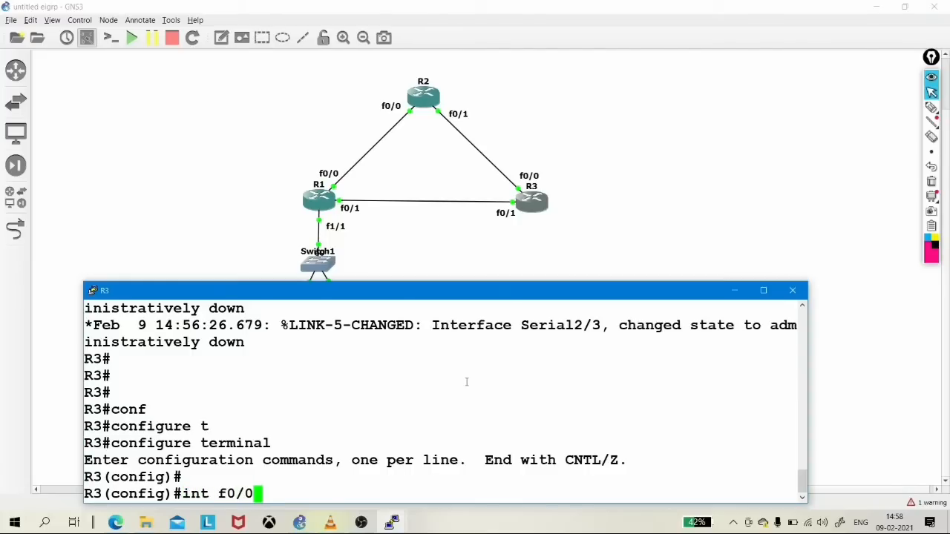
pyautogui.press('Return')
pyautogui.write('no sh')
pyautogui.press('Tab')
pyautogui.press('Return')
# Step: Assign IP address 23.0.0.3 with mask 255.0.0.0 to R3's f0/0 and exit interface configuration
pyautogui.write('ip add')
pyautogui.press('Tab')
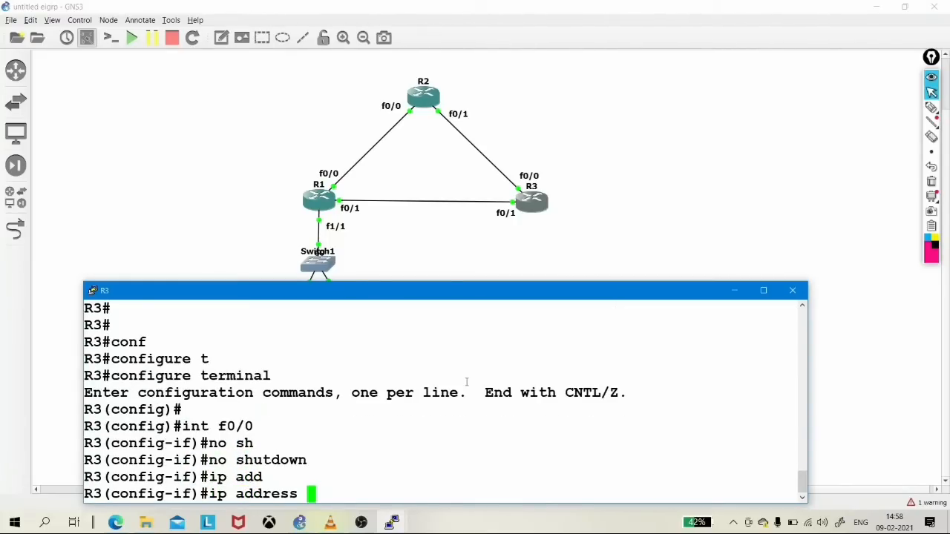
pyautogui.write('23.0.0.3 255.0.0.0')
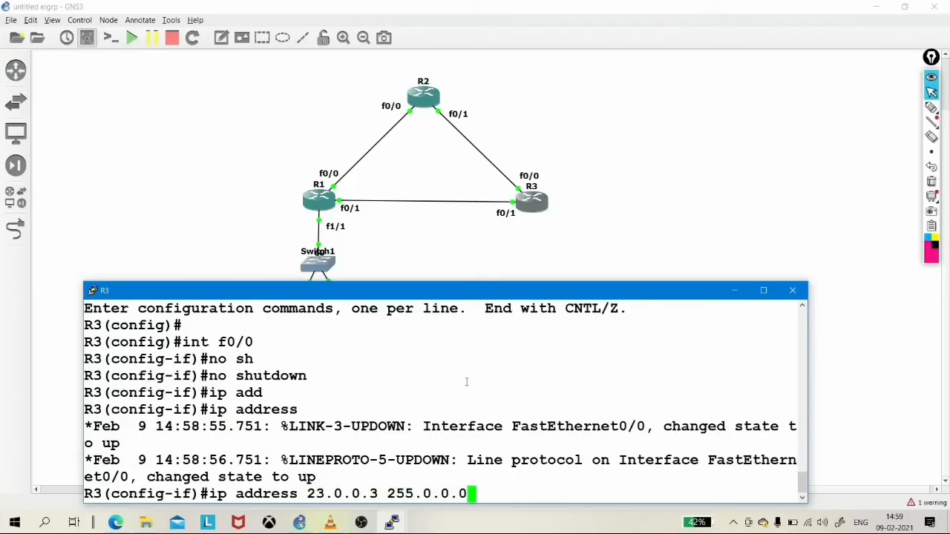
pyautogui.press('Return')
pyautogui.write('ex')
pyautogui.press('Return')
# Step: Select interface f0/1 on R3 and enable it with no shutdown
pyautogui.write('int f0/1')
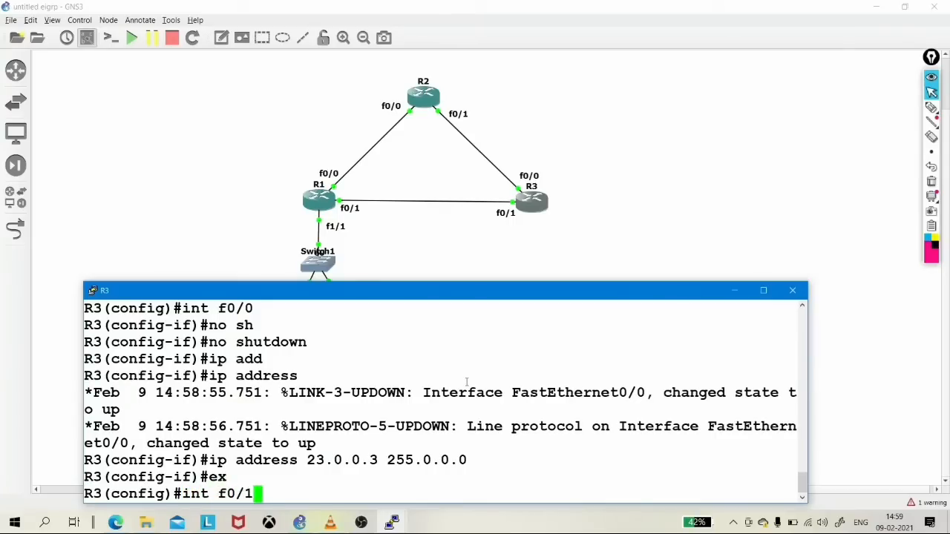
pyautogui.press('Return')
pyautogui.write('no sh')
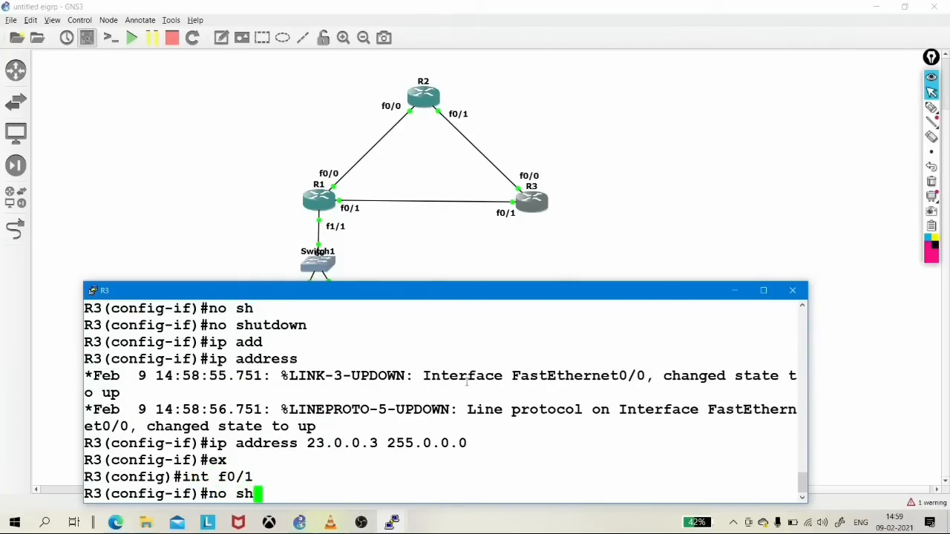
pyautogui.press('Tab')
pyautogui.press('Return')
# Step: Assign IP address 13.0.0.3 with mask 255.0.0.0 to R3's f0/1 and exit interface configuration
pyautogui.write('ip add')
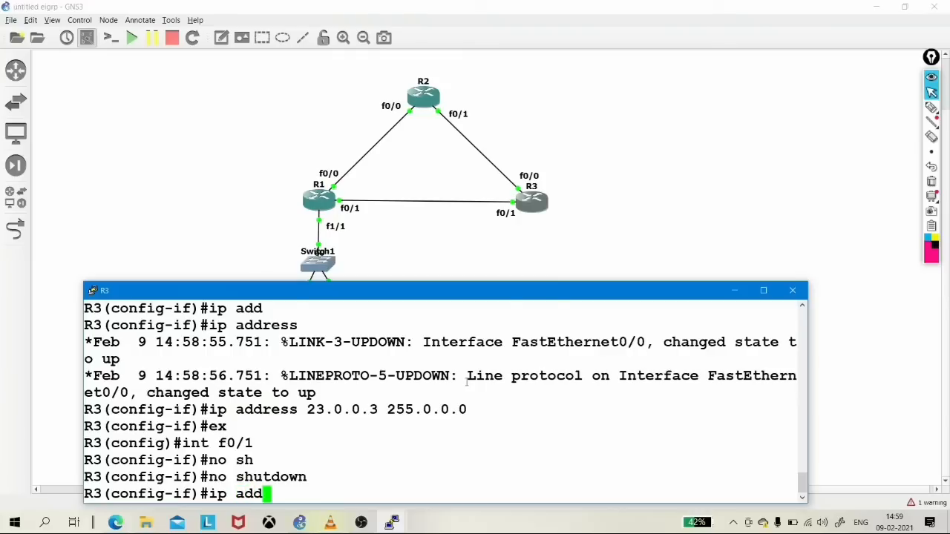
pyautogui.press('Tab')
pyautogui.write('13.0.0.3 255.0.0.0')
pyautogui.press('Return')
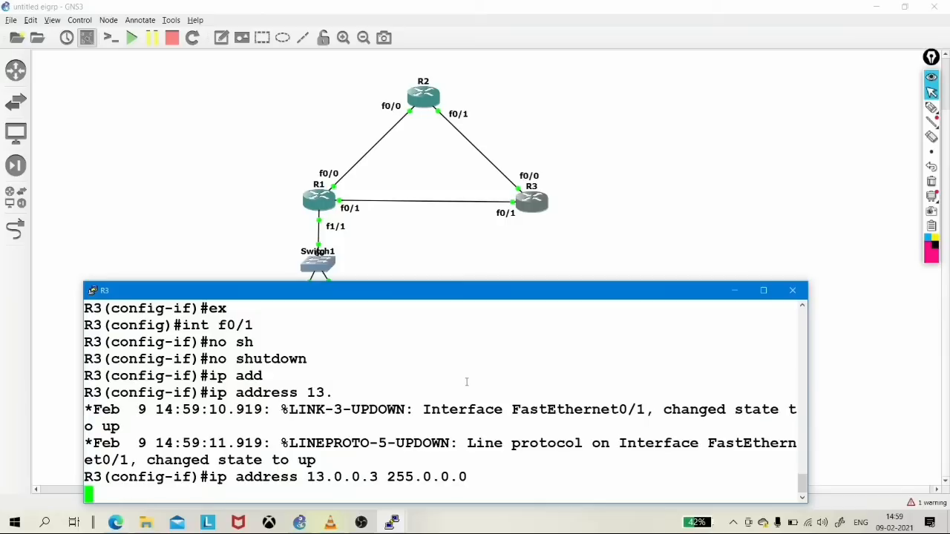
pyautogui.write('ex')
pyautogui.press('Return')
# Step: Leave configuration mode on R3 and check its addressed interfaces with show ip int br | exclude ass
pyautogui.write('exi')
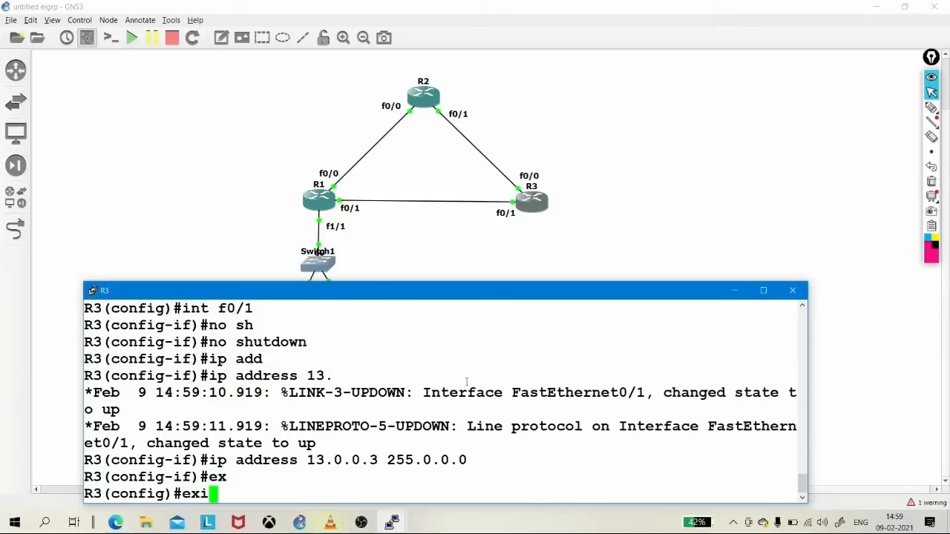
pyautogui.press('Return')
pyautogui.write('sh')
pyautogui.press('Tab')
pyautogui.write('ip int br | ex')
pyautogui.press('Tab')
pyautogui.write('ass')
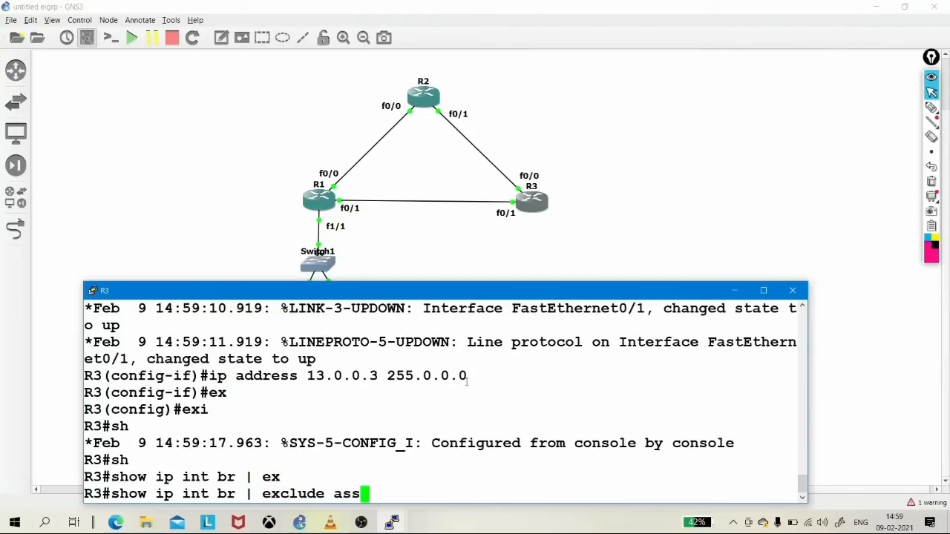
pyautogui.press('Return')
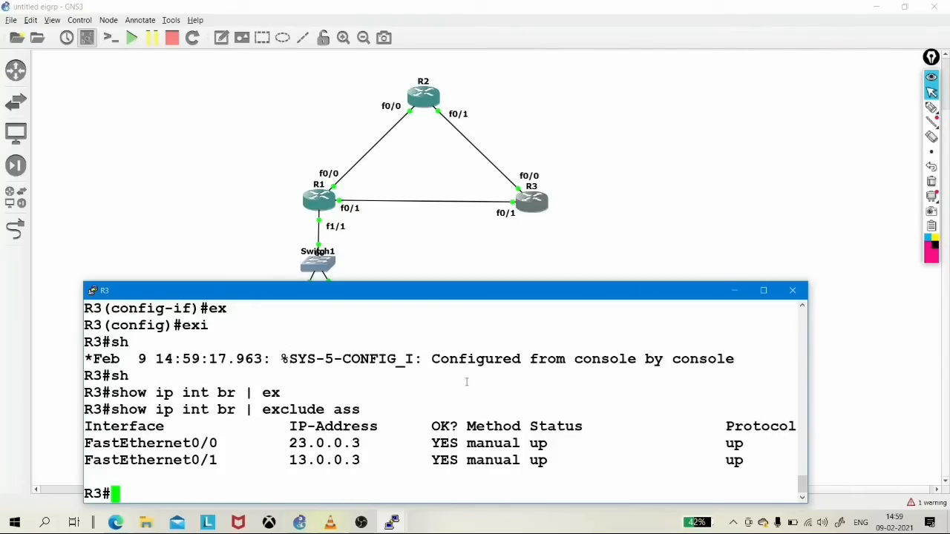
# Step: Minimize R3's console, return to R1's console and enter global configuration mode from the terminal
pyautogui.click(736, 291)
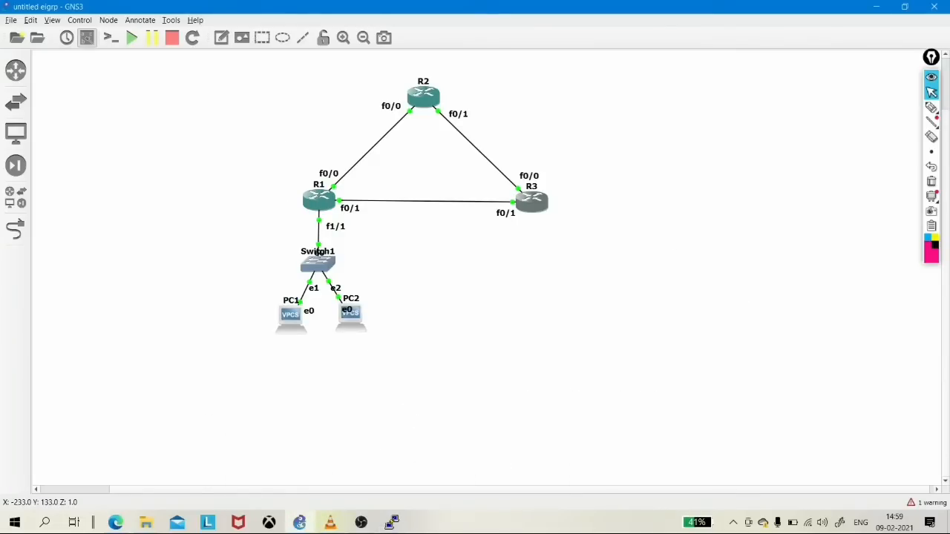
pyautogui.click(257, 487)
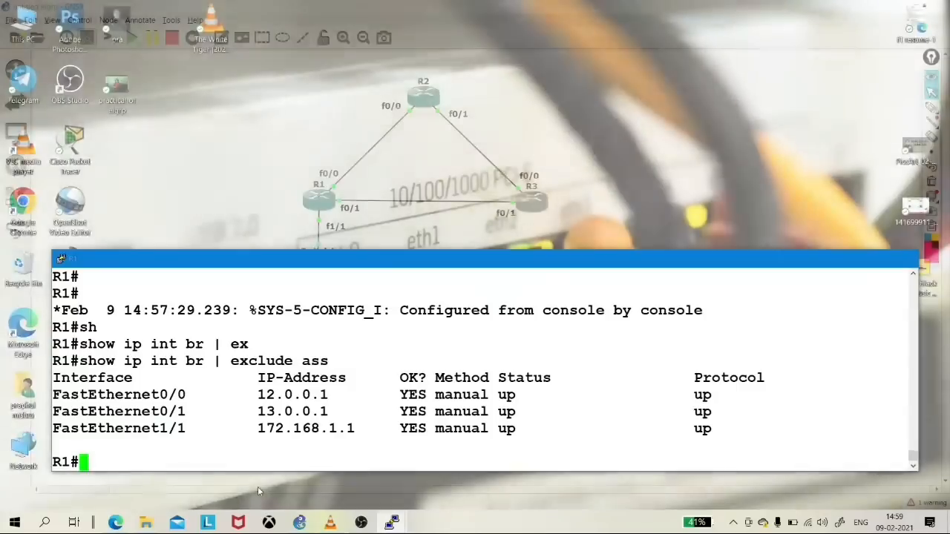
pyautogui.write('conf')
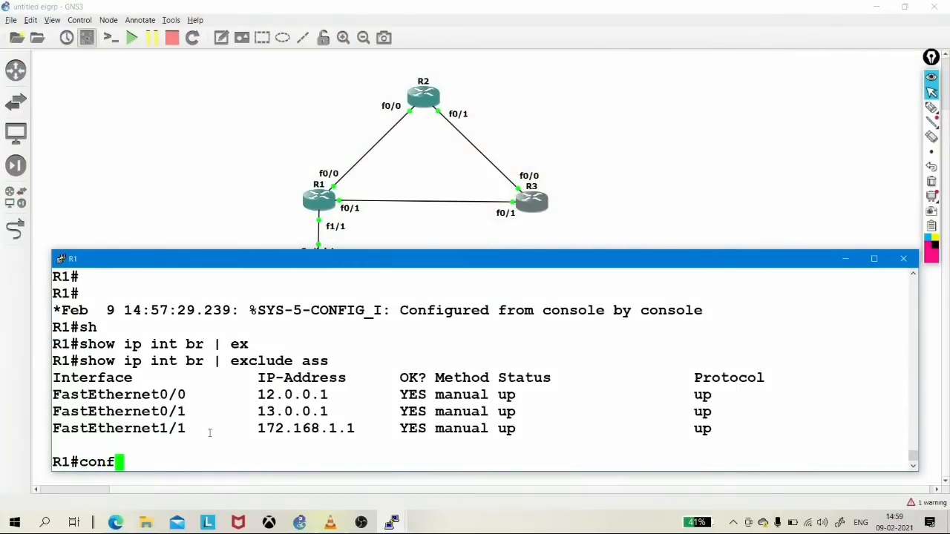
pyautogui.press('Return')
pyautogui.press('Return')
pyautogui.press('Return')
pyautogui.press('Return')
# Step: Start the EIGRP routing process on R1 with autonomous system number 100
pyautogui.write('rou')
pyautogui.press('Tab')
pyautogui.write('ter')
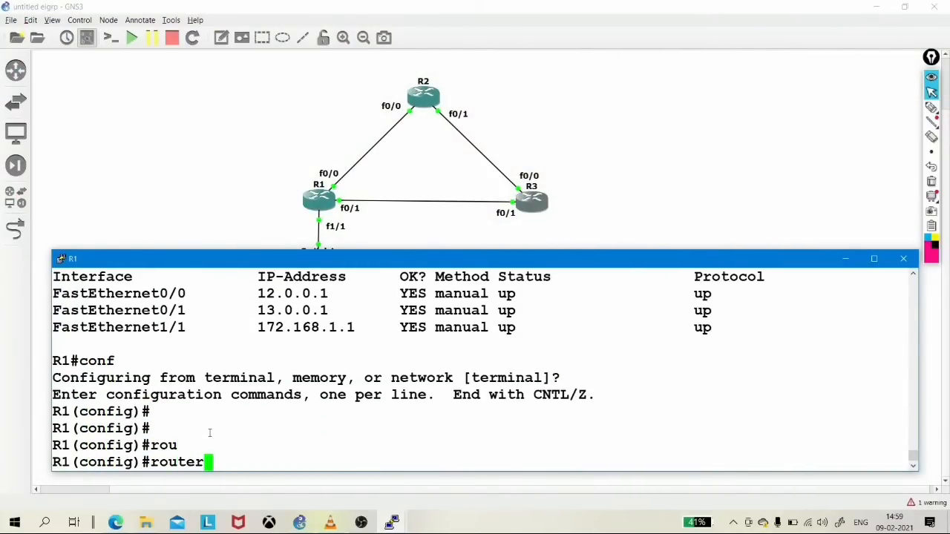
pyautogui.write(' ei')
pyautogui.press('Tab')
pyautogui.write('100')
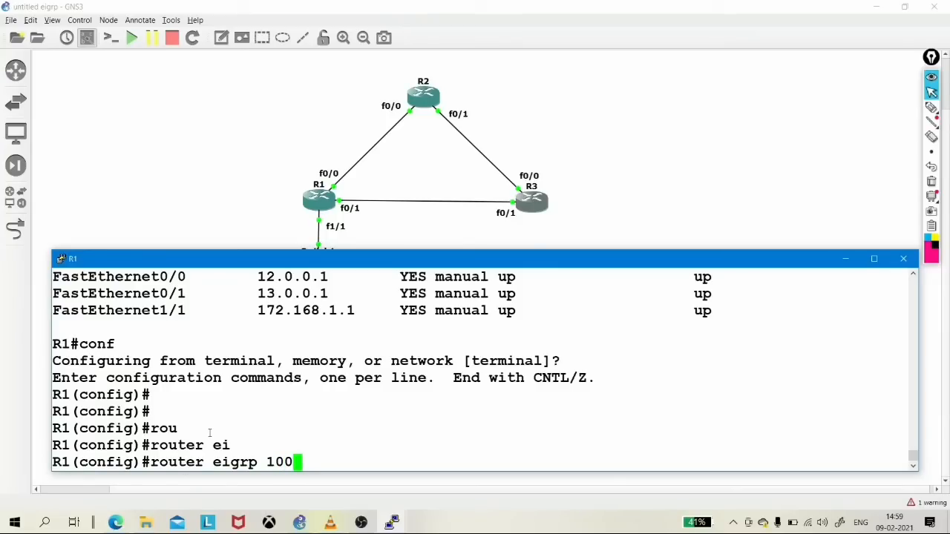
pyautogui.press('Return')
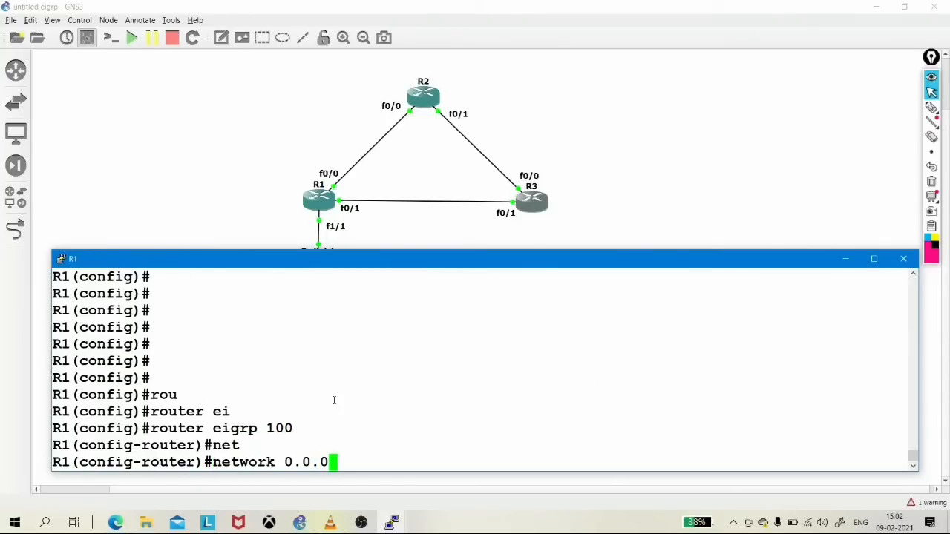
# Step: Advertise network 0.0.0.0 in EIGRP 100 on R1 and exit router configuration
pyautogui.write('.0.0.0')
pyautogui.press('Return')
pyautogui.write('ex')
pyautogui.press('Return')
# Step: Show R1's command history, copy its router eigrp 100 and network 0.0.0.0 lines and paste them at R1's prompt
pyautogui.write('do')
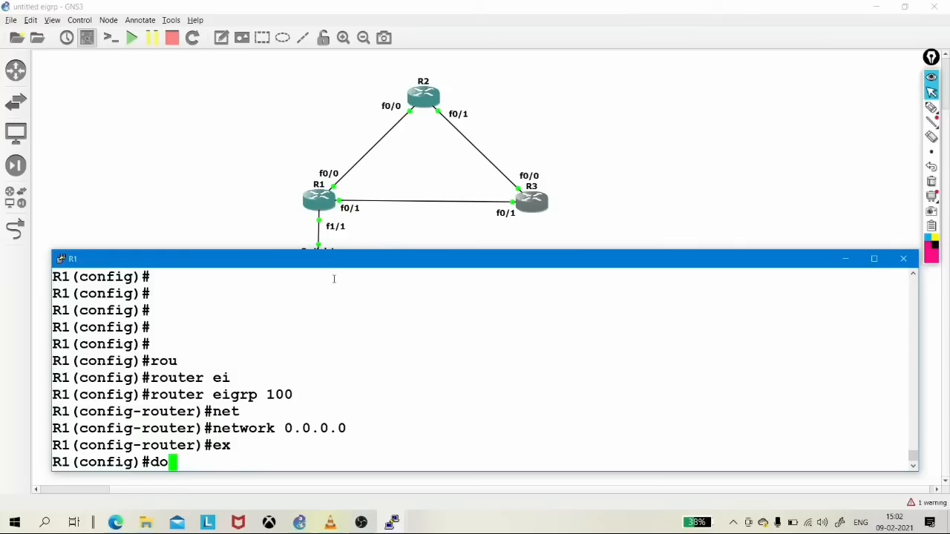
pyautogui.write(' show his')
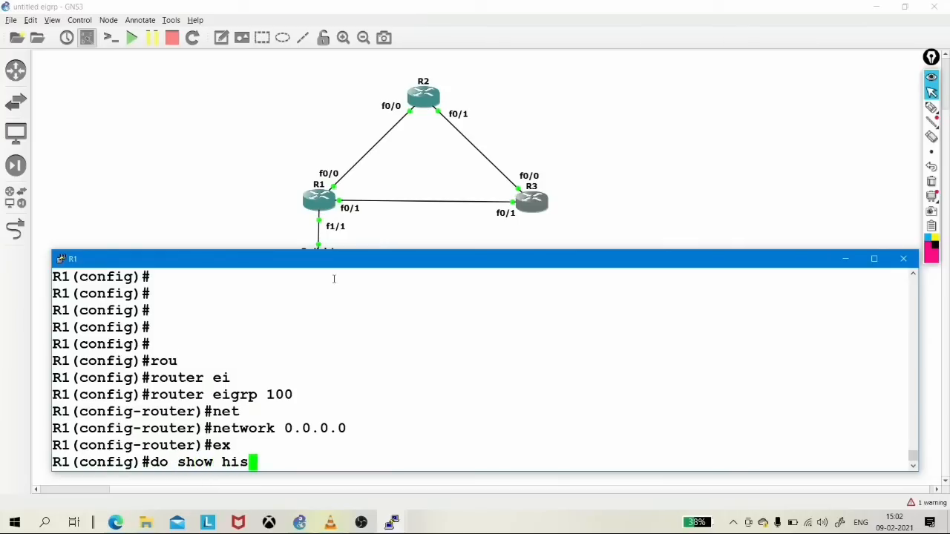
pyautogui.press('Tab')
pyautogui.press('Return')
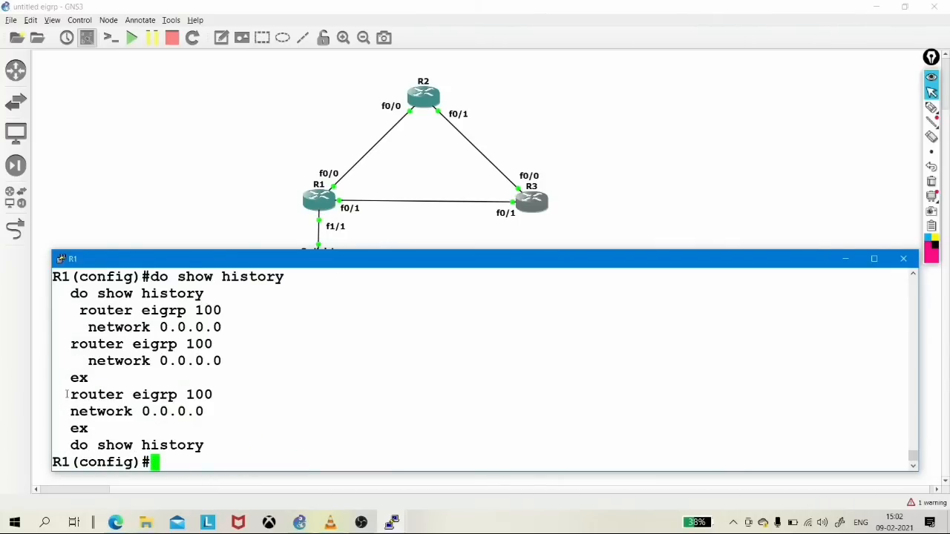
pyautogui.moveTo(67, 395); pyautogui.dragTo(55, 422)
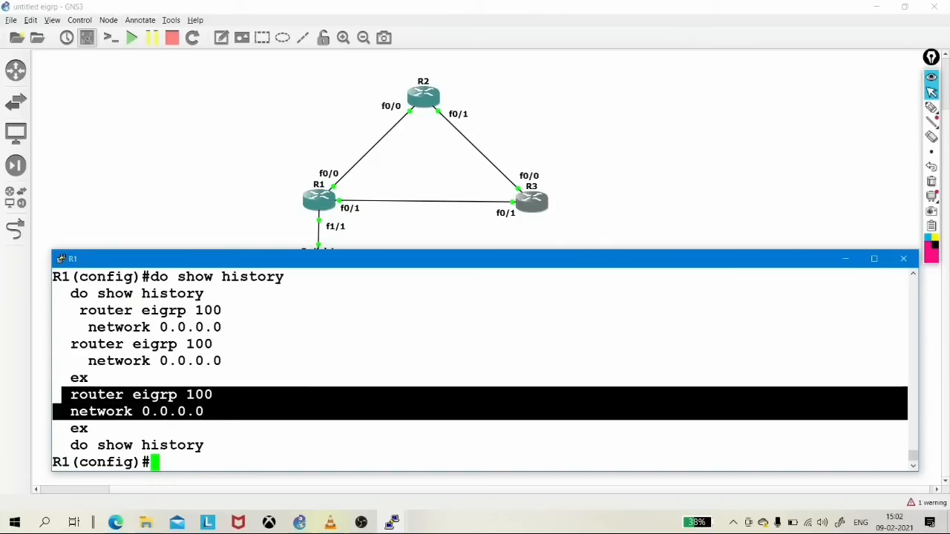
pyautogui.rightClick(225, 407)
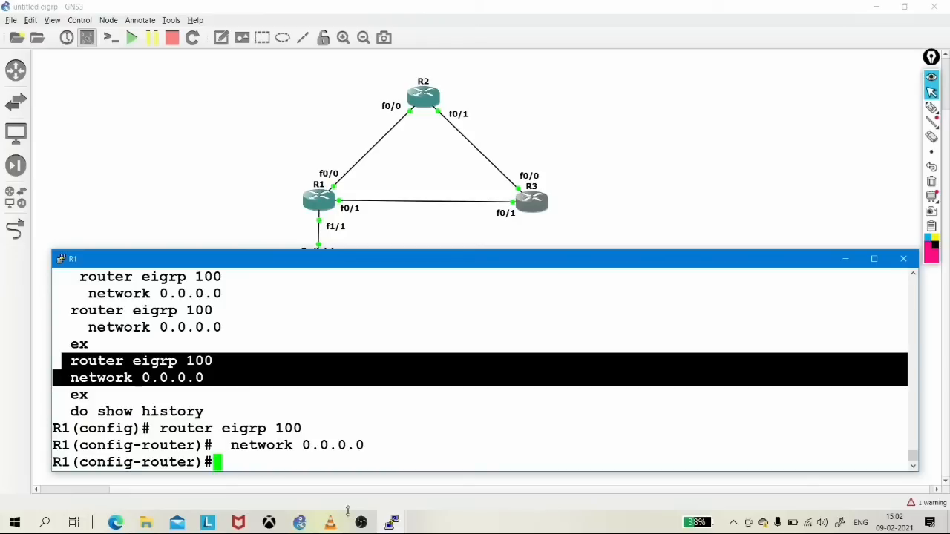
# Step: Switch to R2's console, clear the old output with blank prompt lines and exit router configuration mode
pyautogui.moveTo(393, 524)
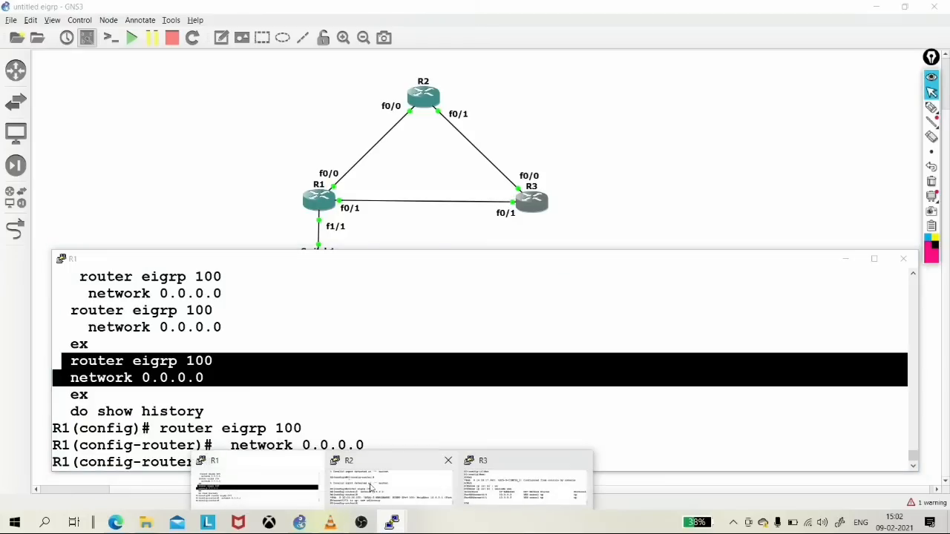
pyautogui.click(383, 482)
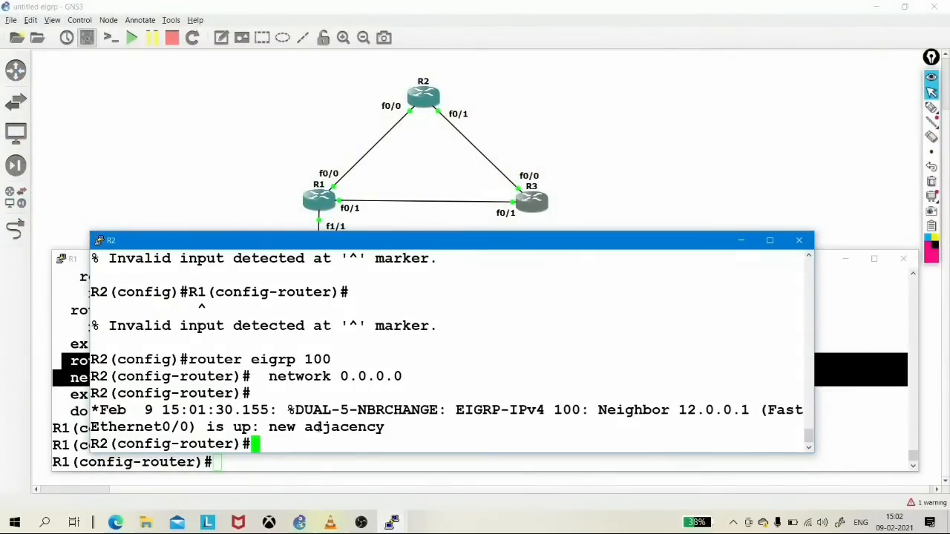
pyautogui.press('Return')
pyautogui.press('Return')
pyautogui.press('Return')
pyautogui.press('Return')
pyautogui.press('Return')
pyautogui.press('Return')
pyautogui.press('Return')
pyautogui.press('Return')
pyautogui.press('Return')
pyautogui.press('Return')
pyautogui.press('Return')
pyautogui.write('exi')
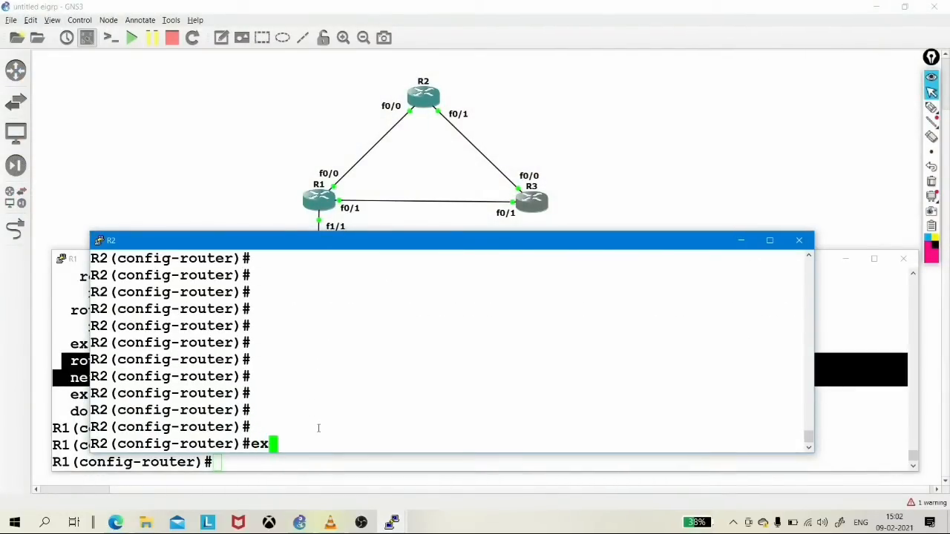
pyautogui.press('Return')
pyautogui.press('Return')
pyautogui.press('Return')
pyautogui.press('Return')
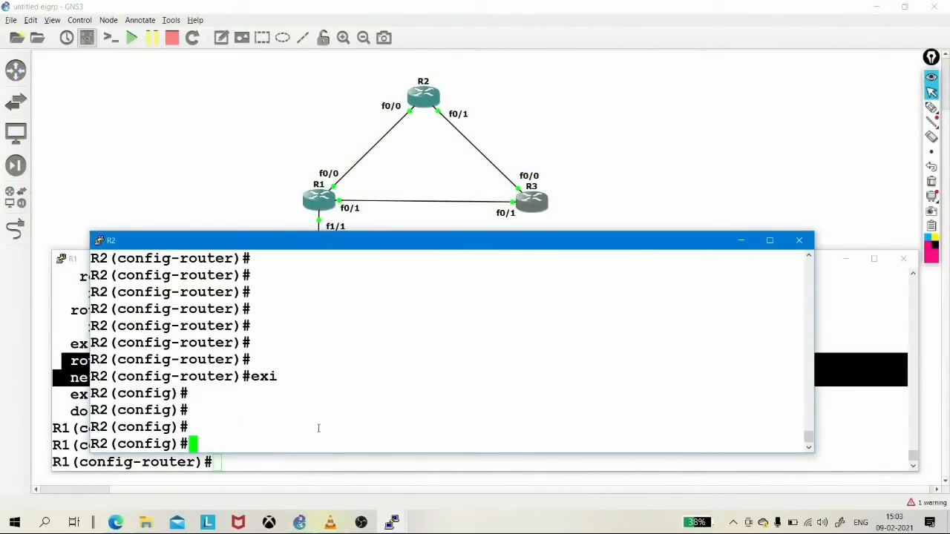
# Step: Paste the router eigrp 100 and network 0.0.0.0 commands on R2, and exit to privileged mode
pyautogui.rightClick(319, 429)
pyautogui.press('Return')
pyautogui.press('Return')
pyautogui.press('Return')
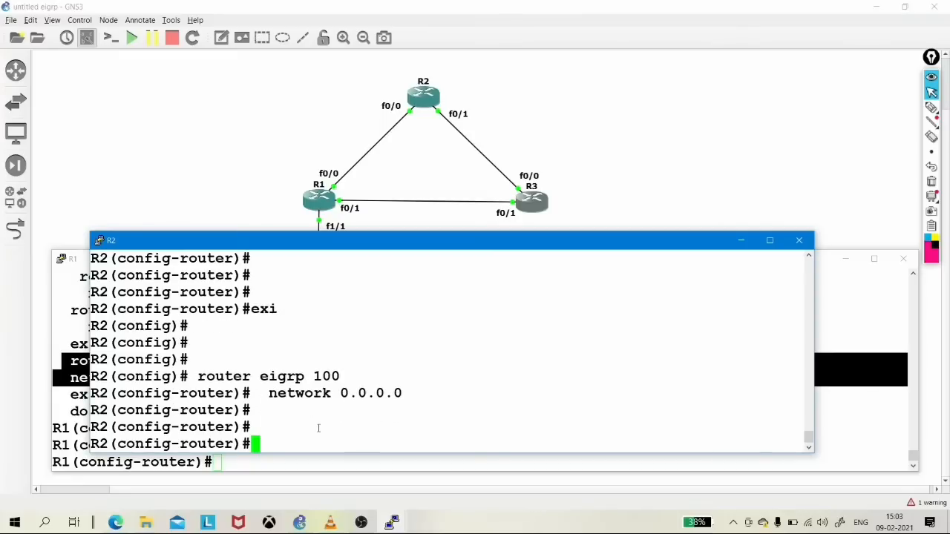
pyautogui.write('ex')
pyautogui.press('Return')
pyautogui.write('exi')
pyautogui.press('Return')
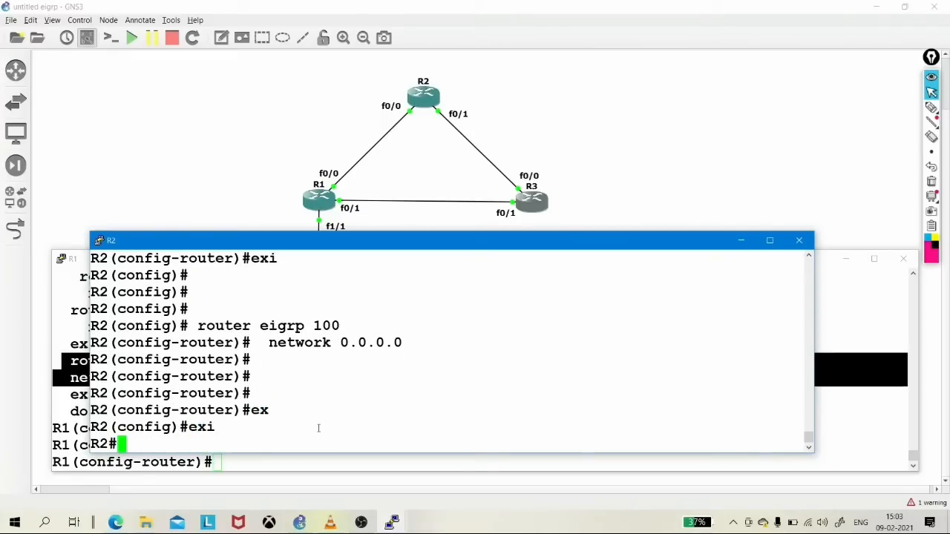
# Step: Run show ip eigrp interfaces on R2 and examine the peer counts of Fa0/0 and Fa0/1
pyautogui.write('show ip ei')
pyautogui.press('Tab')
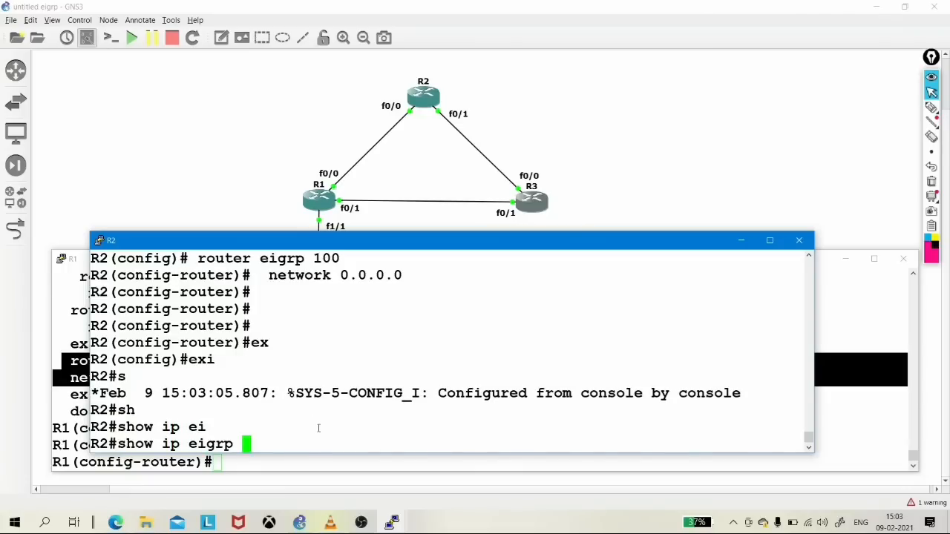
pyautogui.write('int')
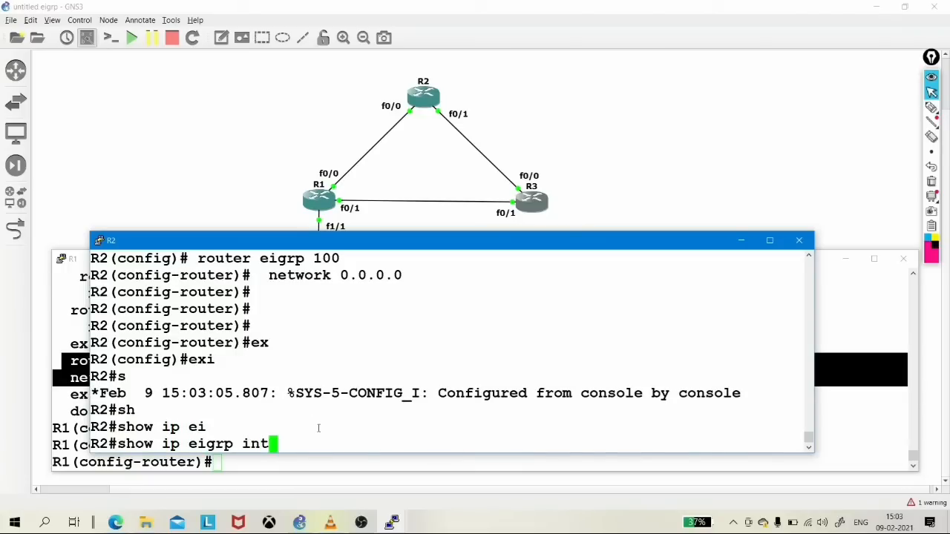
pyautogui.press('Tab')
pyautogui.press('Return')
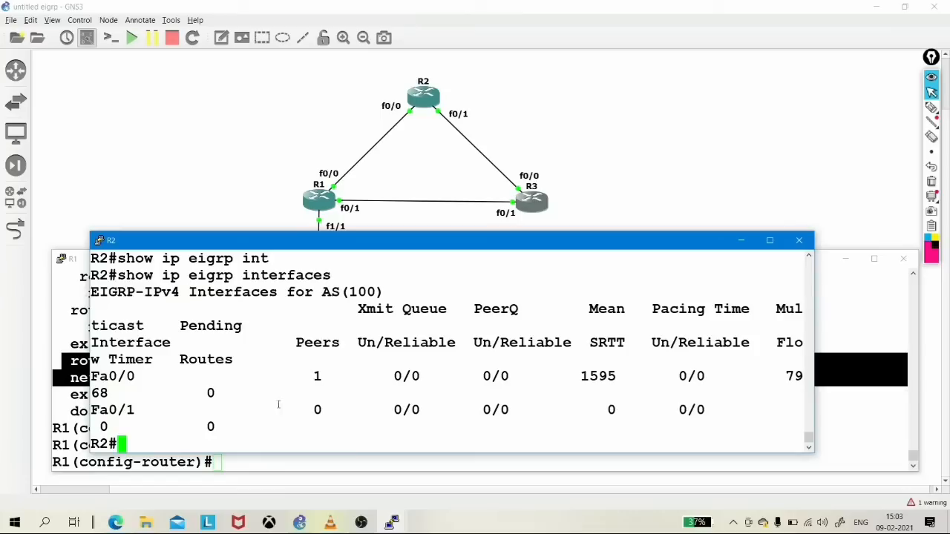
pyautogui.moveTo(94, 378); pyautogui.dragTo(330, 376)
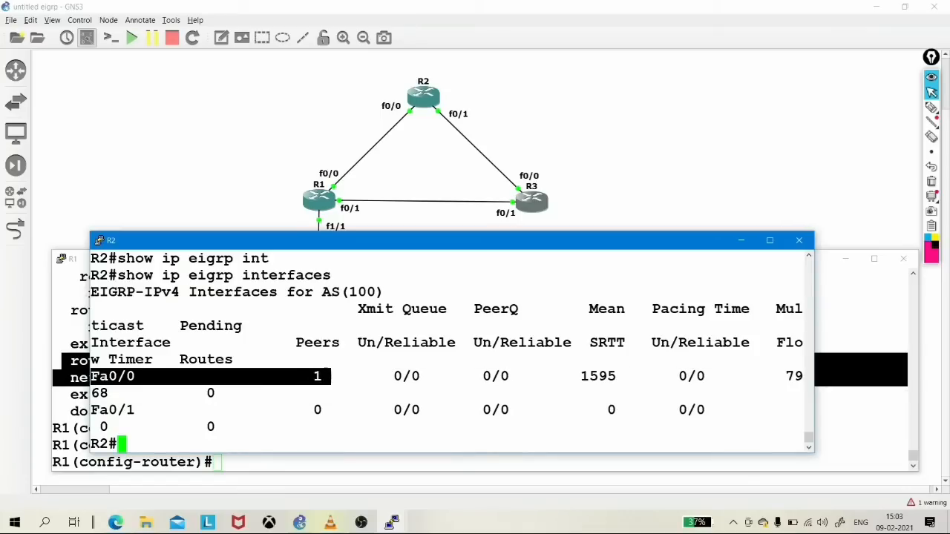
pyautogui.moveTo(116, 416); pyautogui.dragTo(340, 411)
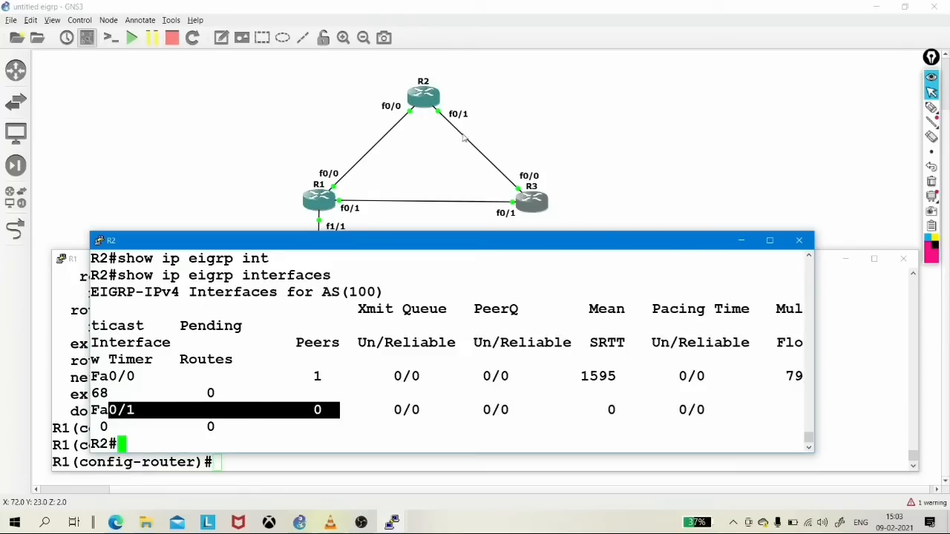
# Step: Minimize R2's console, switch to R3's console and enter global configuration mode from the terminal
pyautogui.click(740, 240)
pyautogui.click(392, 522)
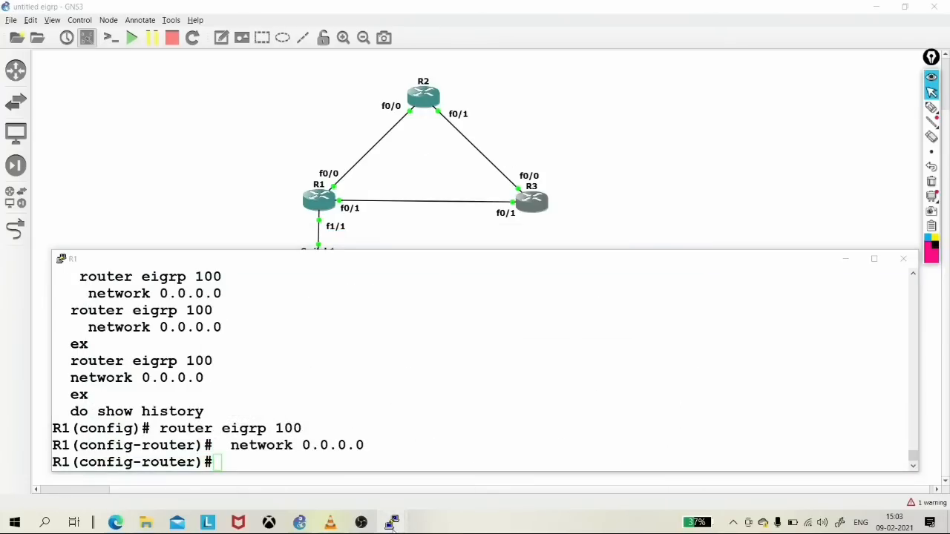
pyautogui.click(524, 493)
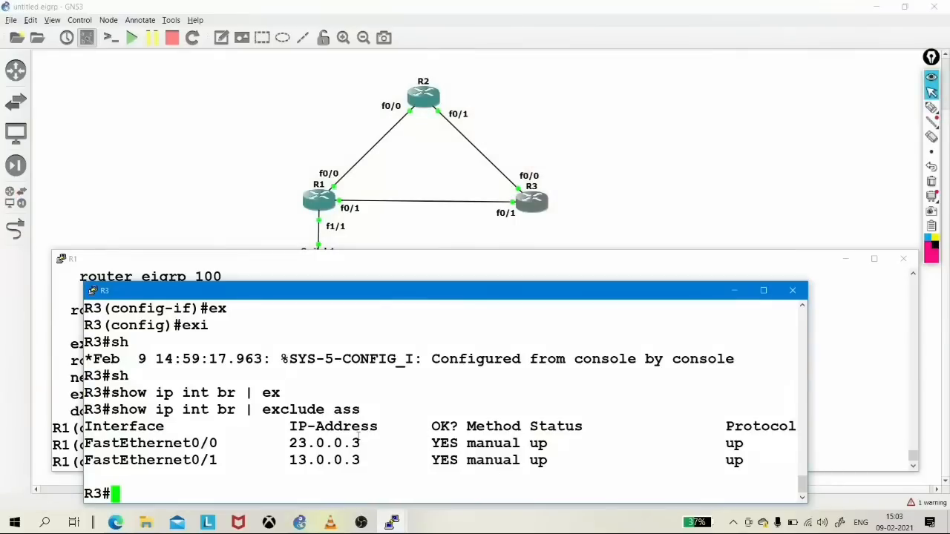
pyautogui.press('Return')
pyautogui.write('conf')
pyautogui.press('Tab')
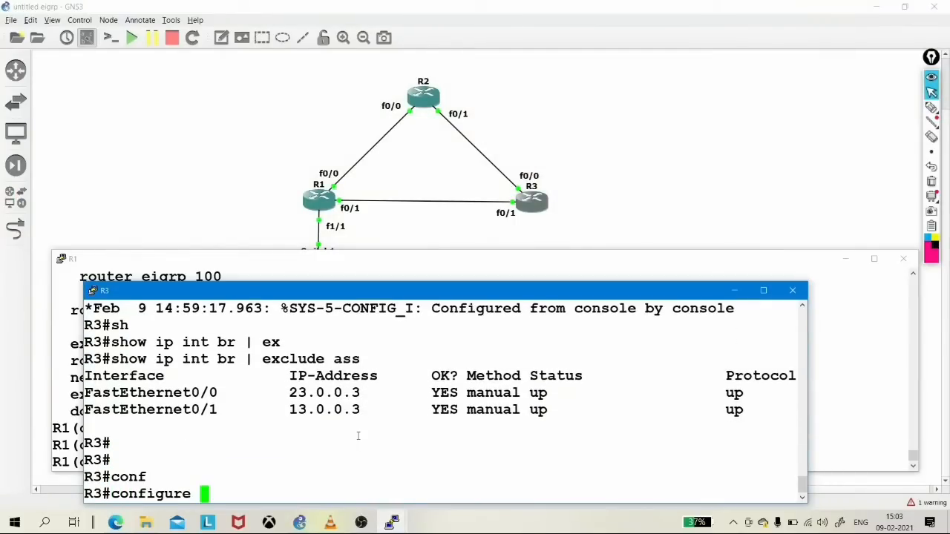
pyautogui.write('t')
pyautogui.press('Tab')
pyautogui.press('Return')
pyautogui.press('Return')
pyautogui.press('Return')
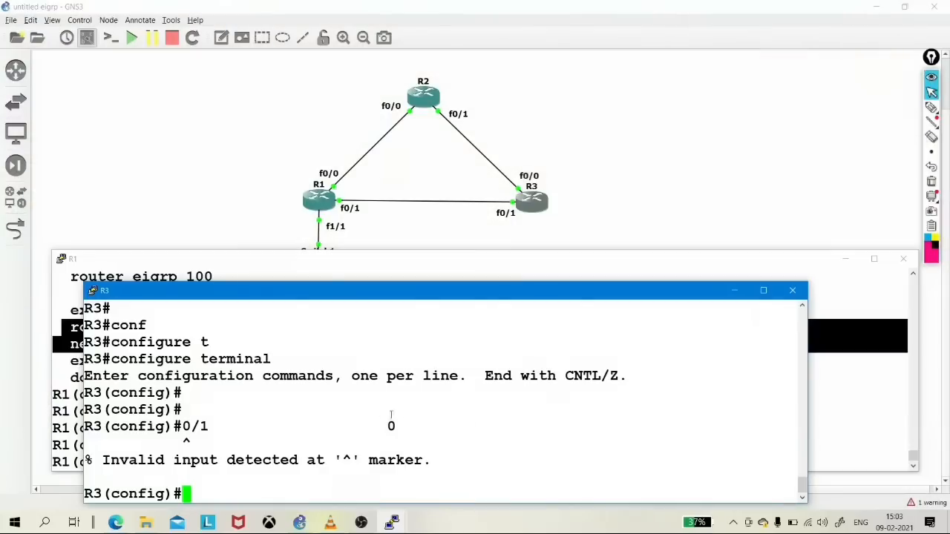
# Step: Paste the router eigrp 100 and network 0.0.0.0 commands on R3, and exit to privileged mode
pyautogui.rightClick(375, 414)
pyautogui.press('Return')
pyautogui.press('Return')
pyautogui.press('Return')
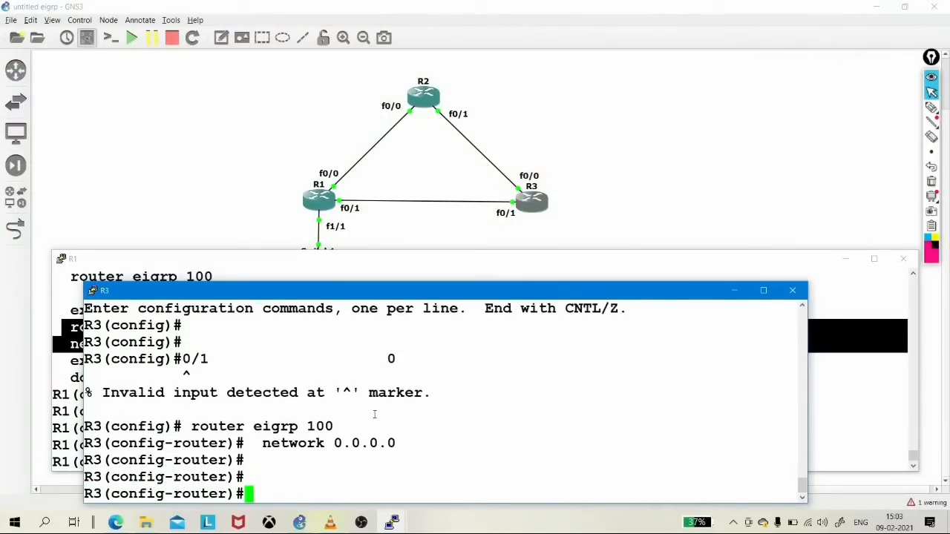
pyautogui.write('ex')
pyautogui.press('Return')
pyautogui.write('exi')
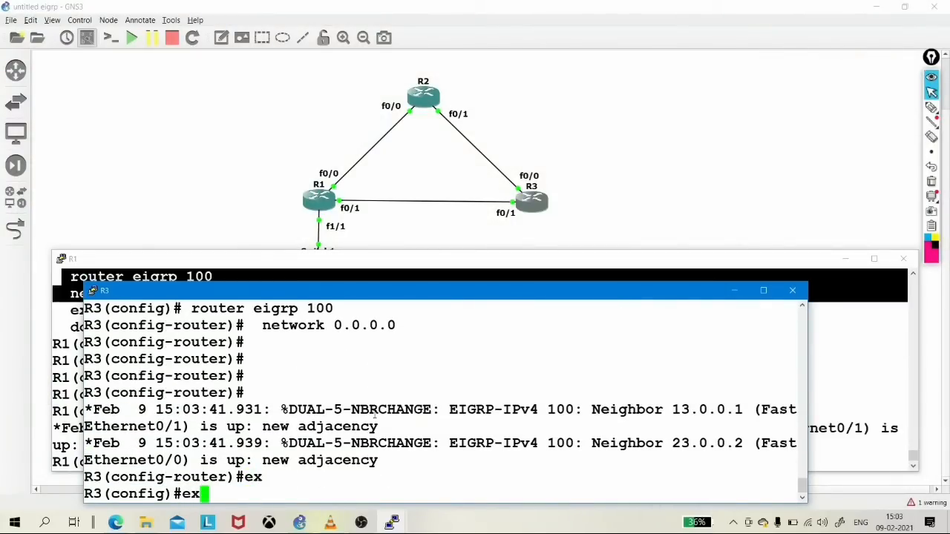
pyautogui.press('Return')
pyautogui.press('Return')
pyautogui.press('Return')
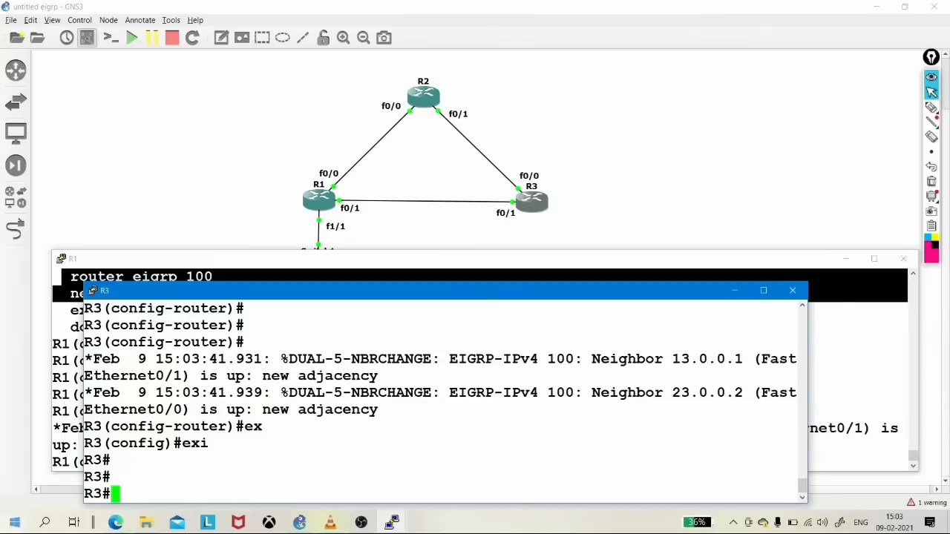
# Step: Return to R1's console and exit its configuration modes to the privileged prompt
pyautogui.click(76, 335)
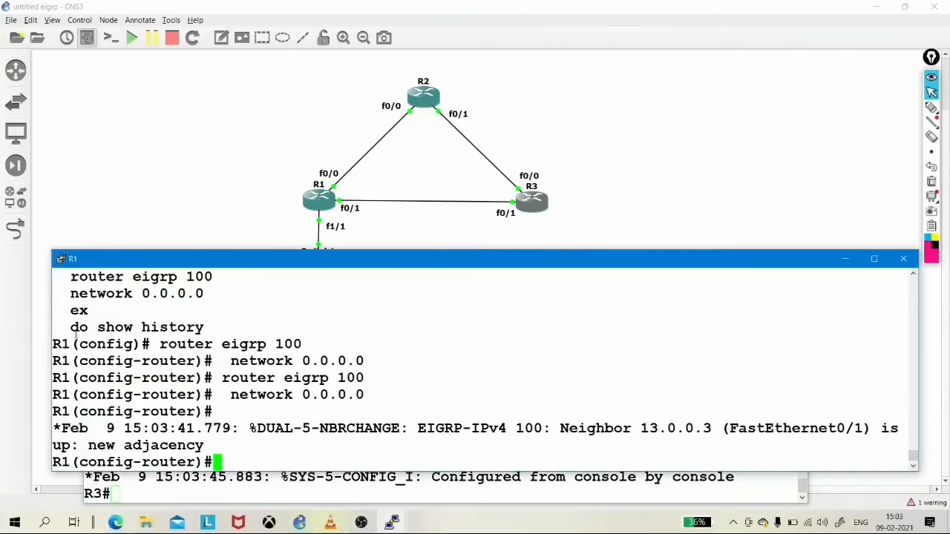
pyautogui.write('ex')
pyautogui.write('i')
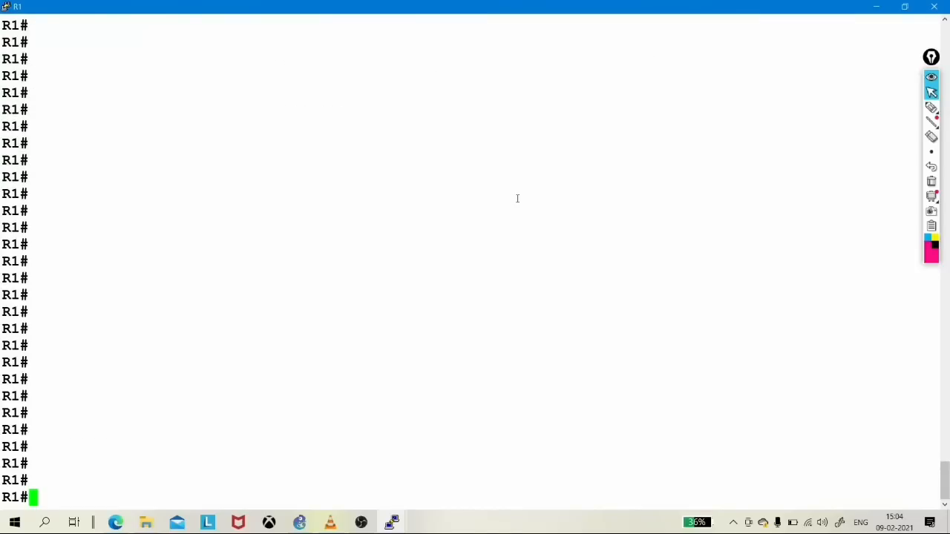
# Step: Run show ip protocols on R1 and examine the EIGRP autonomous system number and K1 metric weight
pyautogui.write('sh')
pyautogui.press('Tab')
pyautogui.write('ip pro')
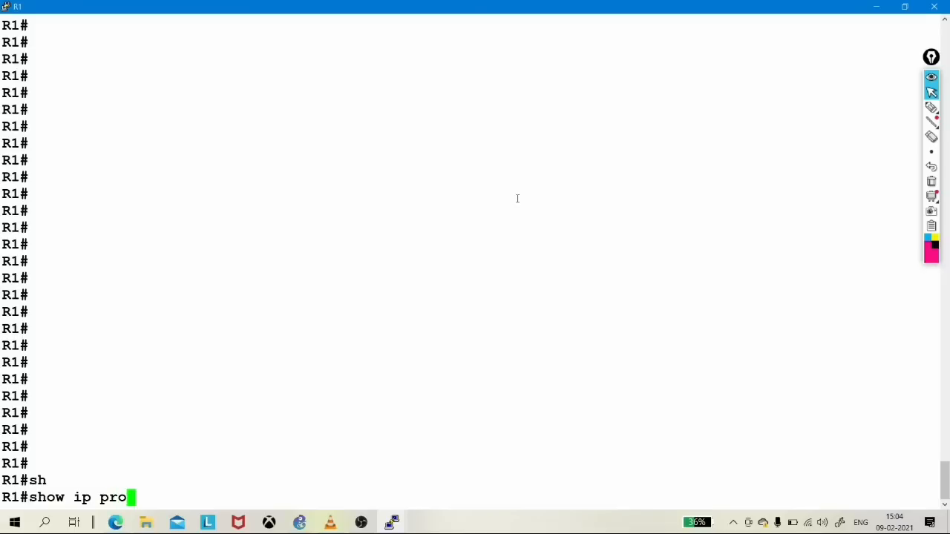
pyautogui.press('Tab')
pyautogui.press('Return')
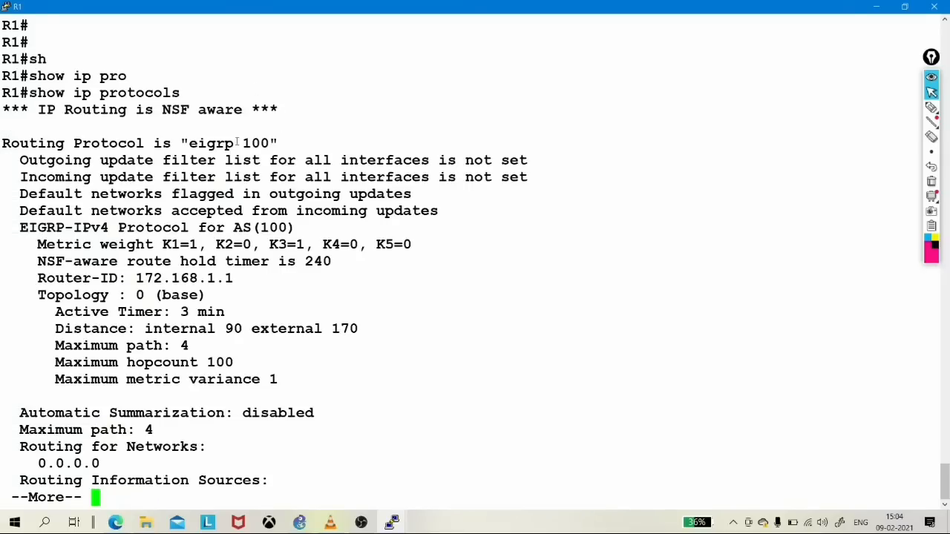
pyautogui.moveTo(197, 146); pyautogui.dragTo(277, 145)
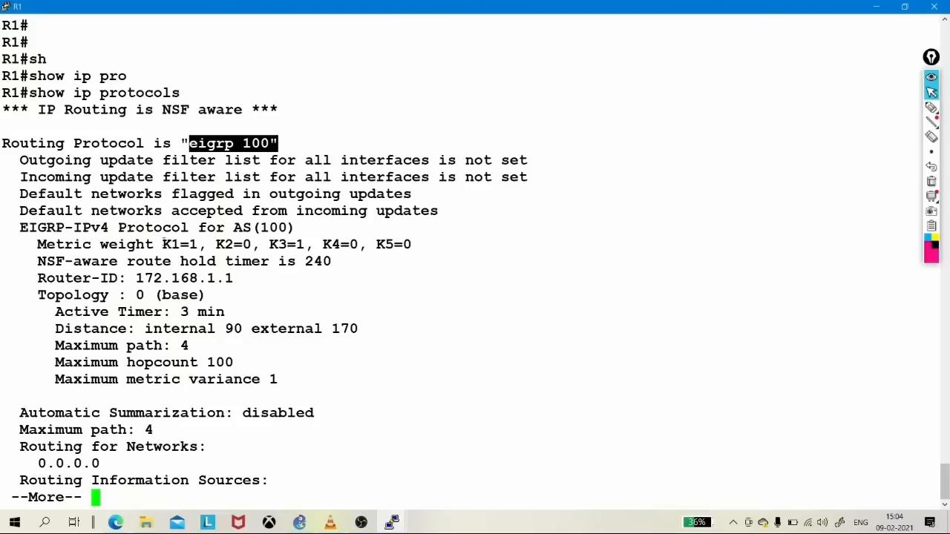
pyautogui.moveTo(162, 244); pyautogui.dragTo(190, 245)
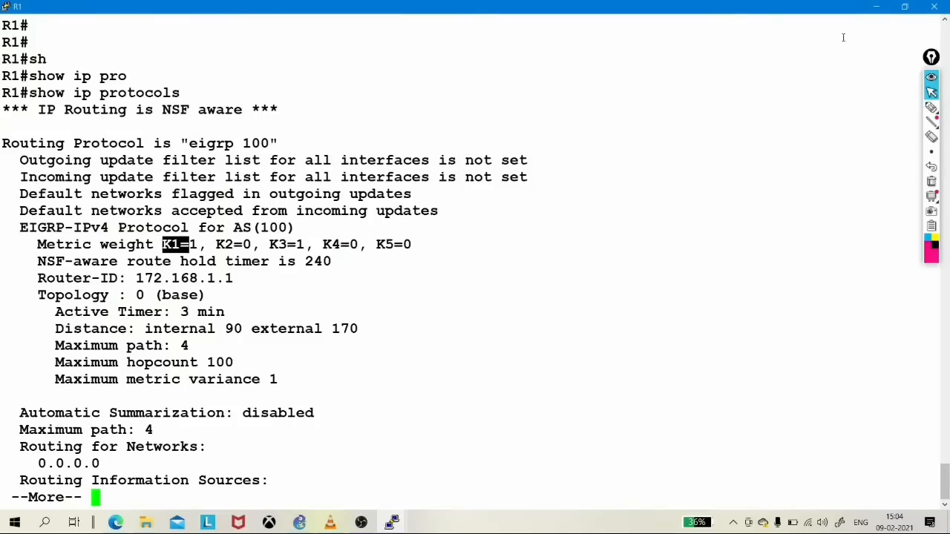
# Step: Restore R1's console to window size, minimize GNS3 and maximize R3's console, clearing its old output with blank prompt lines
pyautogui.click(905, 7)
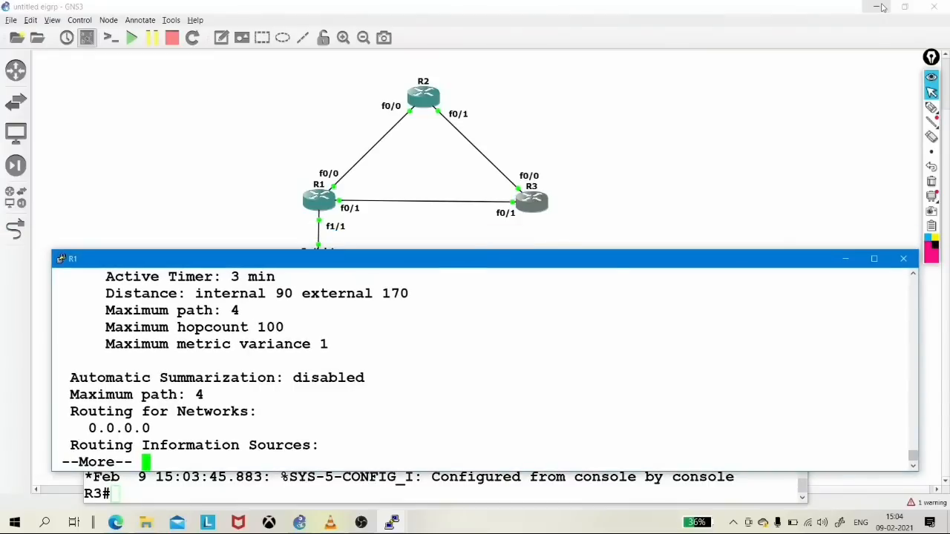
pyautogui.click(880, 7)
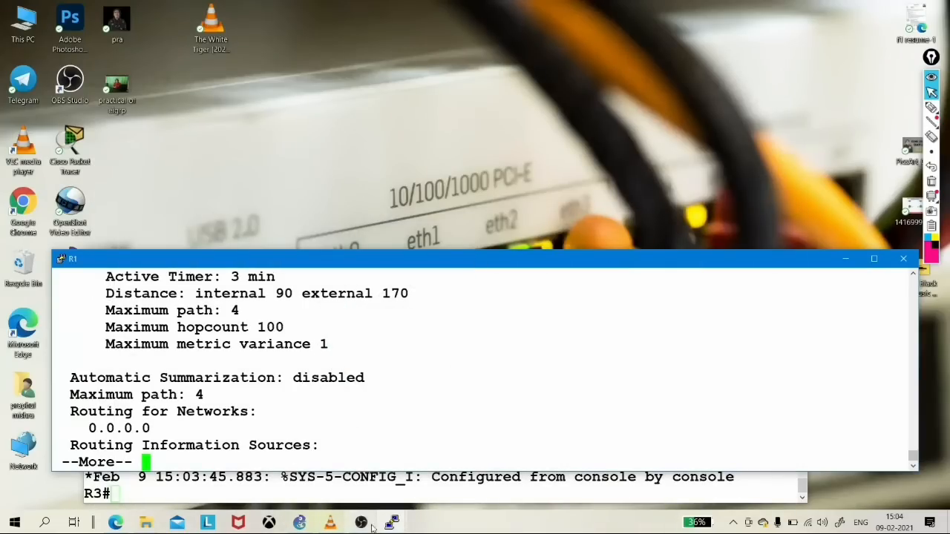
pyautogui.click(301, 484)
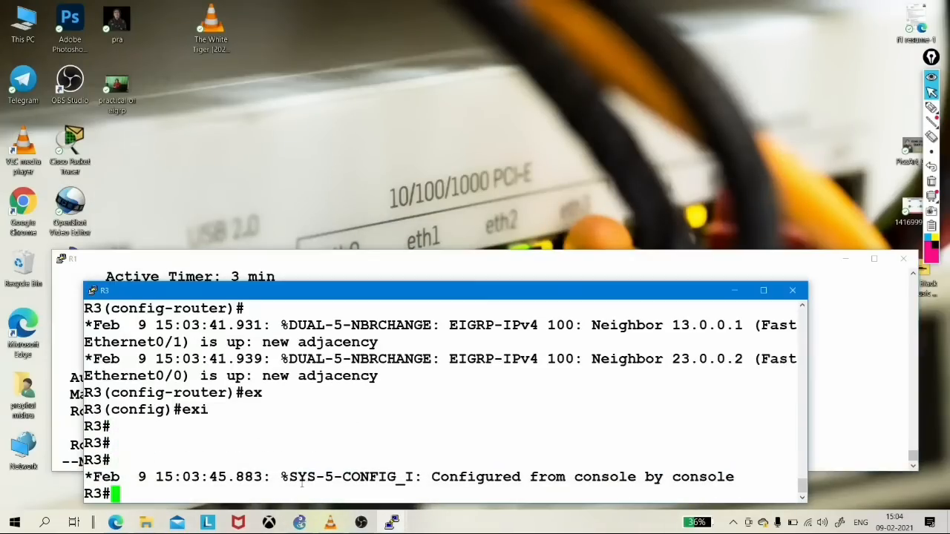
pyautogui.click(764, 290)
pyautogui.press('Return')
pyautogui.press('Return')
pyautogui.press('Return')
pyautogui.press('Return')
pyautogui.press('Return')
pyautogui.press('Return')
pyautogui.press('Return')
pyautogui.press('Return')
pyautogui.press('Return')
pyautogui.press('Return')
pyautogui.press('Return')
pyautogui.press('Return')
pyautogui.press('Return')
pyautogui.press('Return')
pyautogui.press('Return')
pyautogui.press('Return')
pyautogui.press('Return')
pyautogui.press('Return')
pyautogui.press('Return')
pyautogui.press('Return')
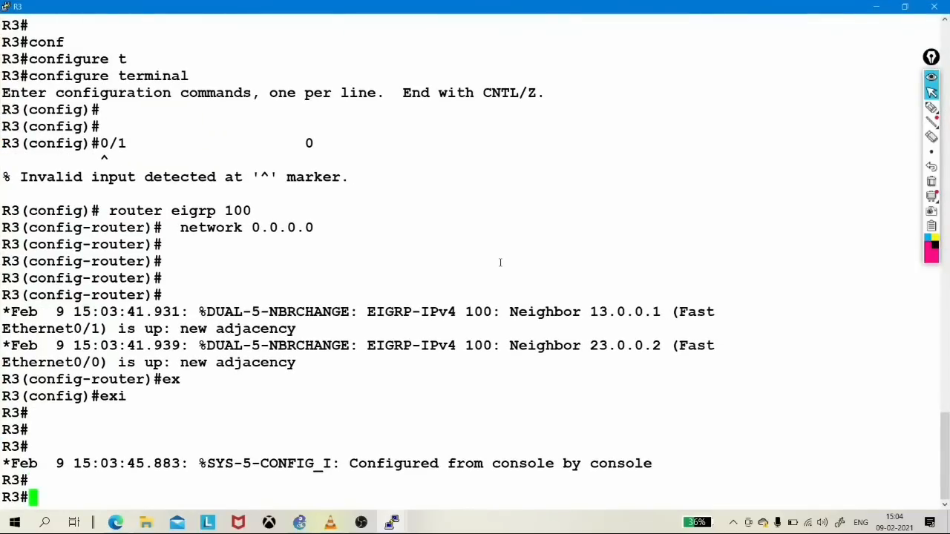
# Step: Display R3's routing table with show ip route
pyautogui.write('sh')
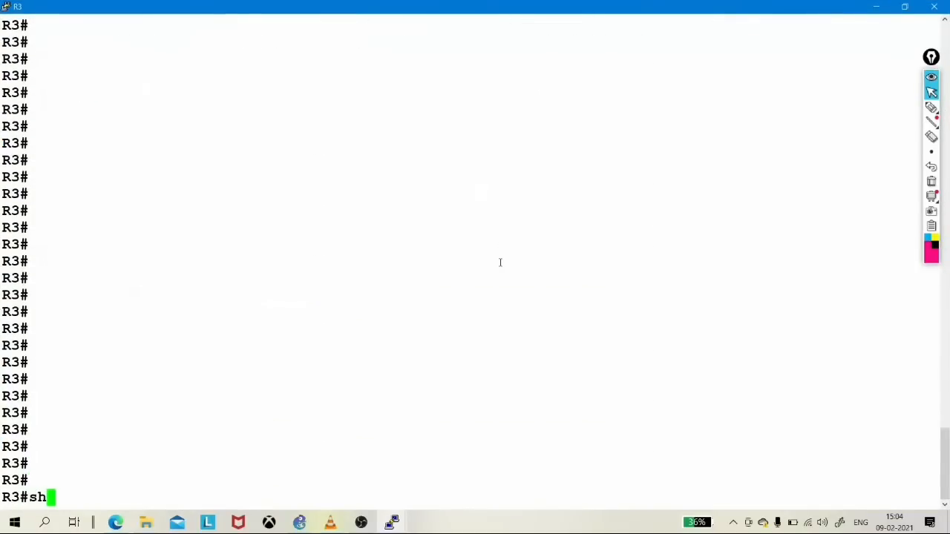
pyautogui.press('Tab')
pyautogui.write('ip ro')
pyautogui.press('Tab')
pyautogui.press('Return')
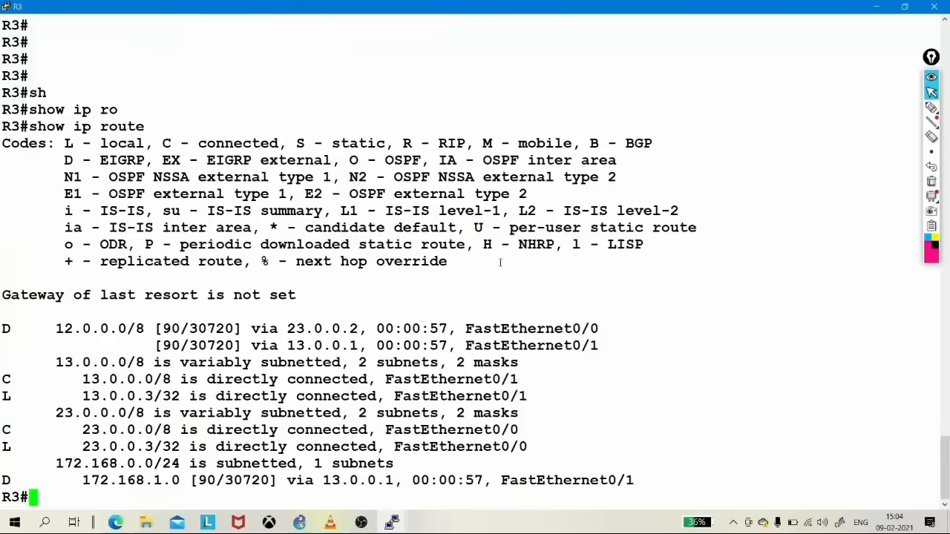
# Step: Add blank prompt lines below R3's routing table and highlight the EIGRP code and next hop 13.0.0.1 of the 172.168.1.0 route
pyautogui.press('Return')
pyautogui.press('Return')
pyautogui.press('Return')
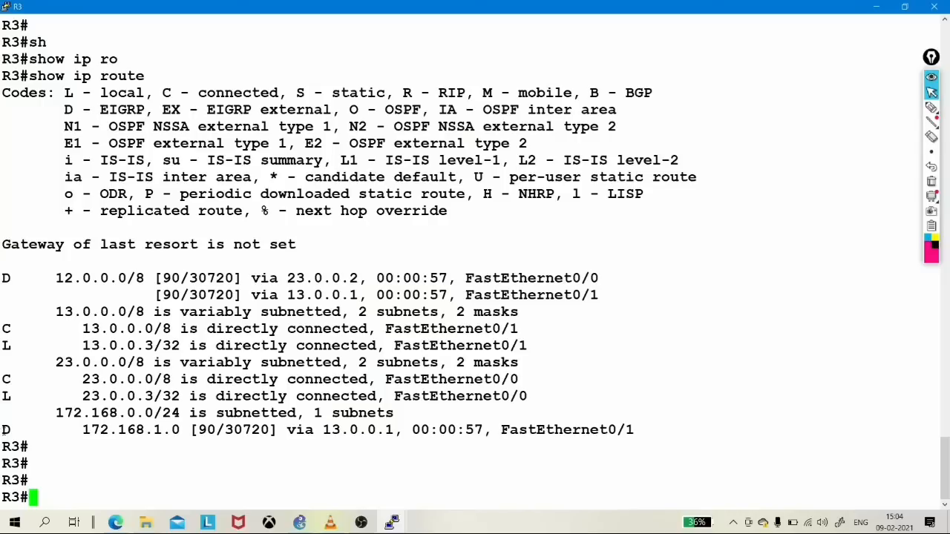
pyautogui.moveTo(13, 430); pyautogui.dragTo(37, 430)
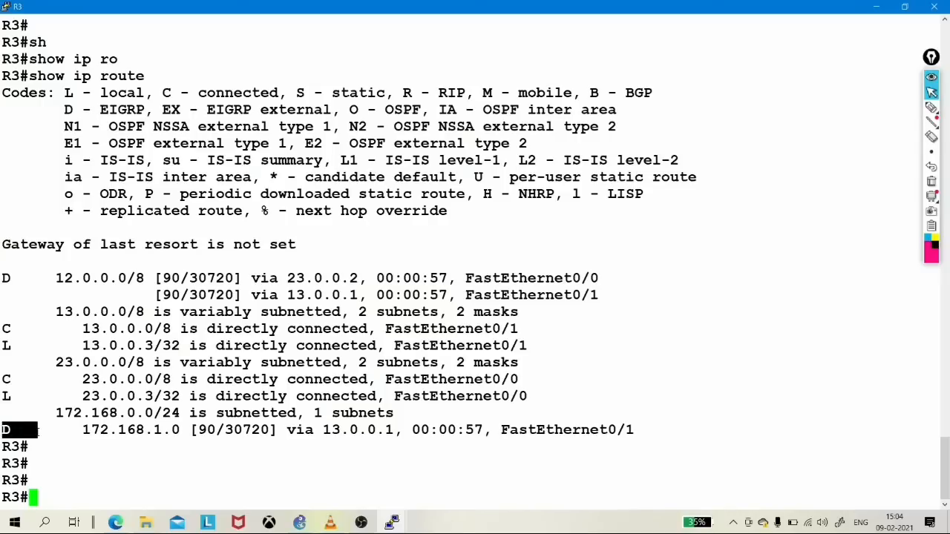
pyautogui.moveTo(329, 430); pyautogui.dragTo(401, 430)
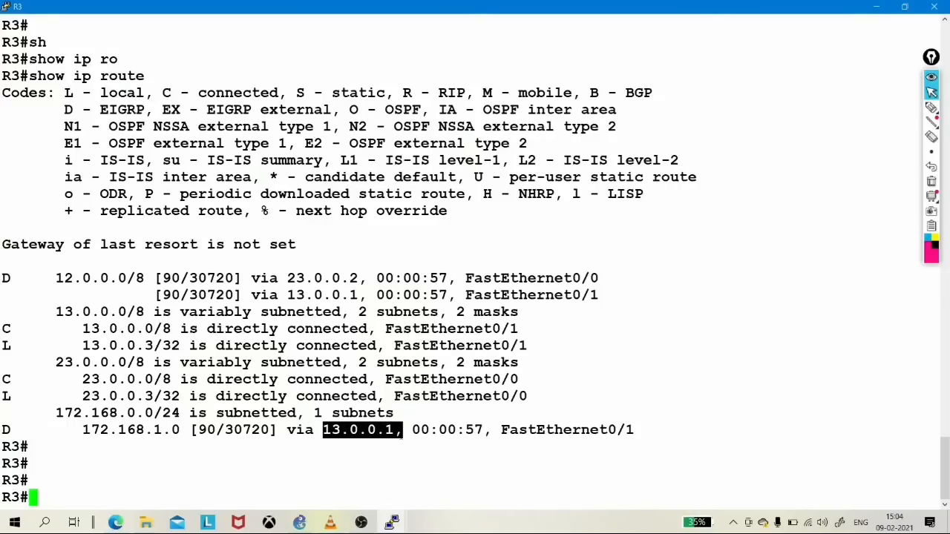
# Step: Restore R3's console to window size, switch to GNS3 and draw an arrow labelled "Successor" under the R1–R3 link
pyautogui.click(904, 6)
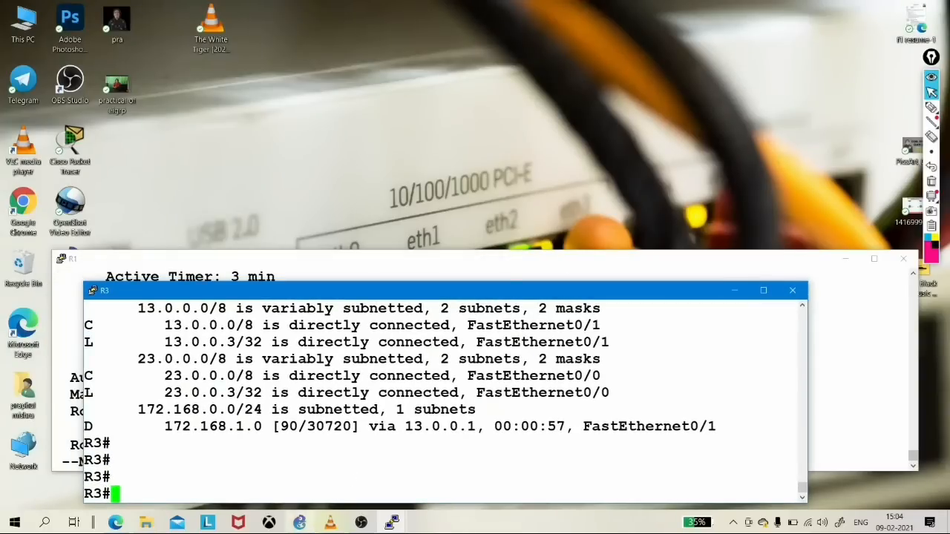
pyautogui.click(300, 522)
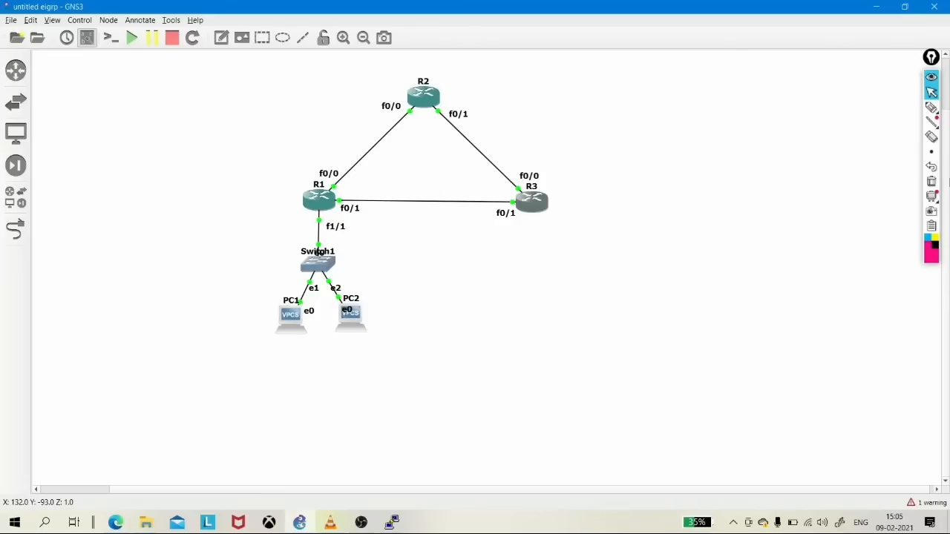
pyautogui.click(932, 107)
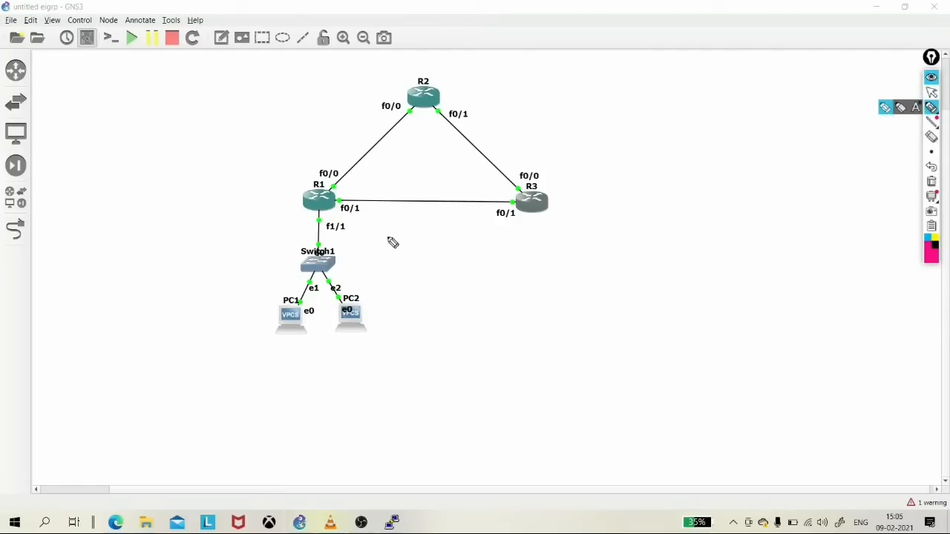
pyautogui.moveTo(347, 222)
pyautogui.mouseDown()
pyautogui.moveTo(481, 222)
pyautogui.moveTo(469, 229)
pyautogui.mouseUp()
pyautogui.moveTo(402, 235)
pyautogui.mouseDown()
pyautogui.moveTo(386, 251)
pyautogui.moveTo(451, 249)
pyautogui.mouseUp()
pyautogui.moveTo(462, 241); pyautogui.dragTo(510, 240)
pyautogui.moveTo(522, 251); pyautogui.dragTo(529, 235)
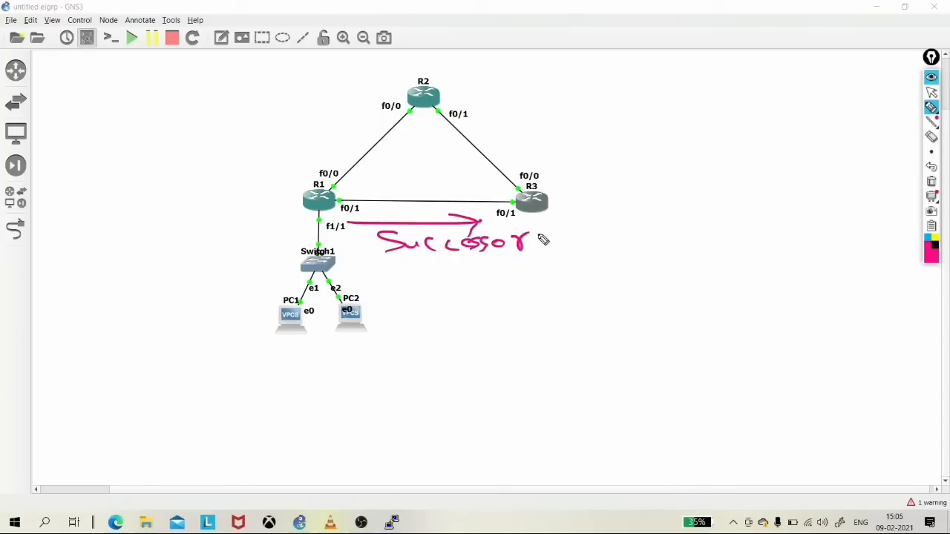
pyautogui.click(932, 92)
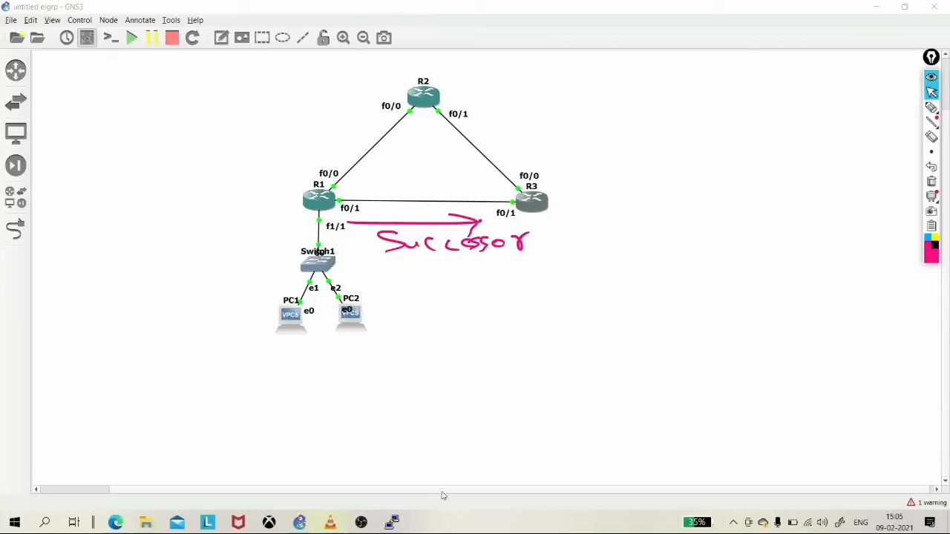
# Step: Return to R3's console, examine the distance and metric of the 172.168.1.0 route, and maximize the console
pyautogui.moveTo(405, 528)
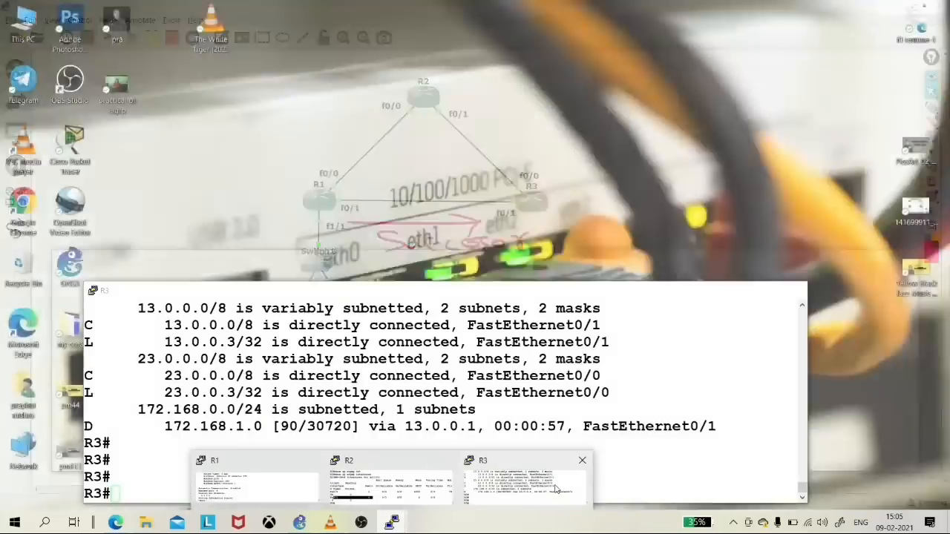
pyautogui.click(553, 490)
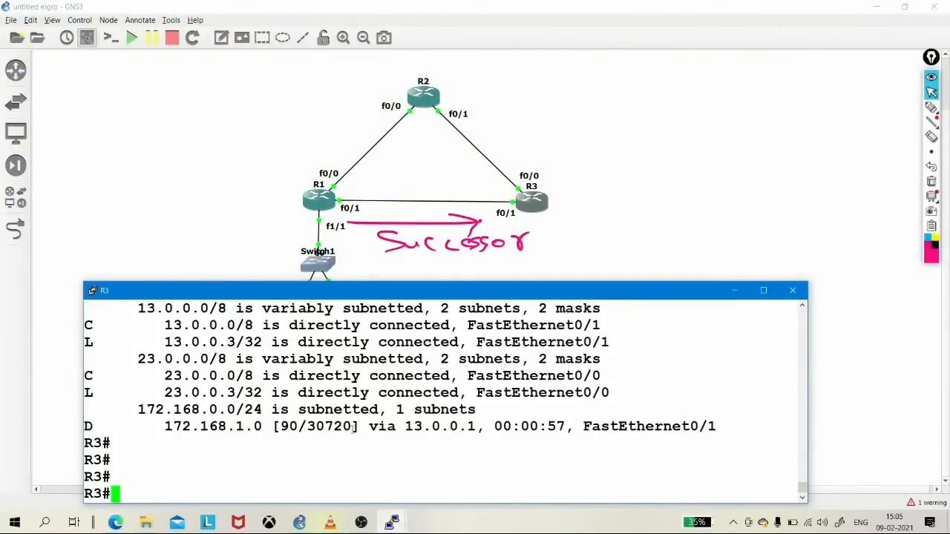
pyautogui.moveTo(354, 431); pyautogui.dragTo(280, 426)
pyautogui.click(465, 392)
pyautogui.click(763, 290)
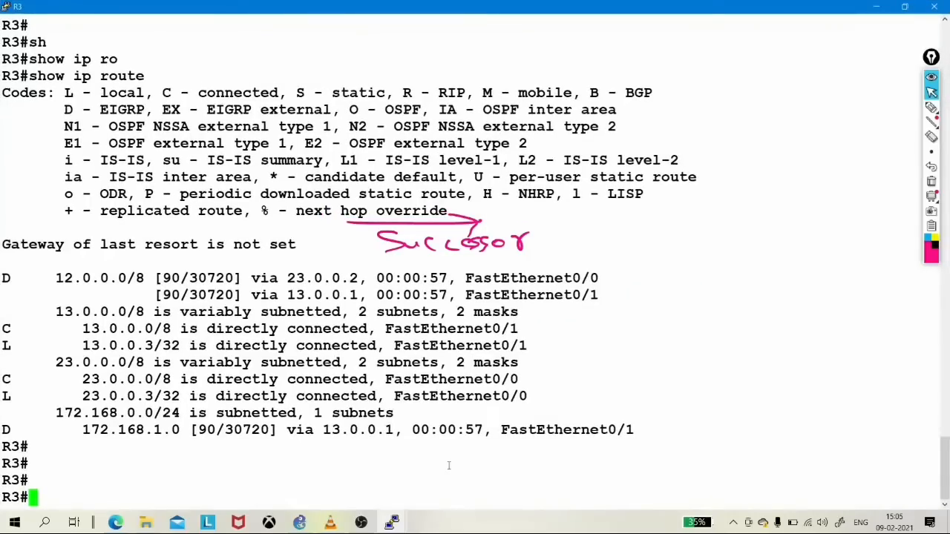
# Step: Erase the "Successor" arrow annotation overlaying R3's console
pyautogui.press('Return')
pyautogui.press('Return')
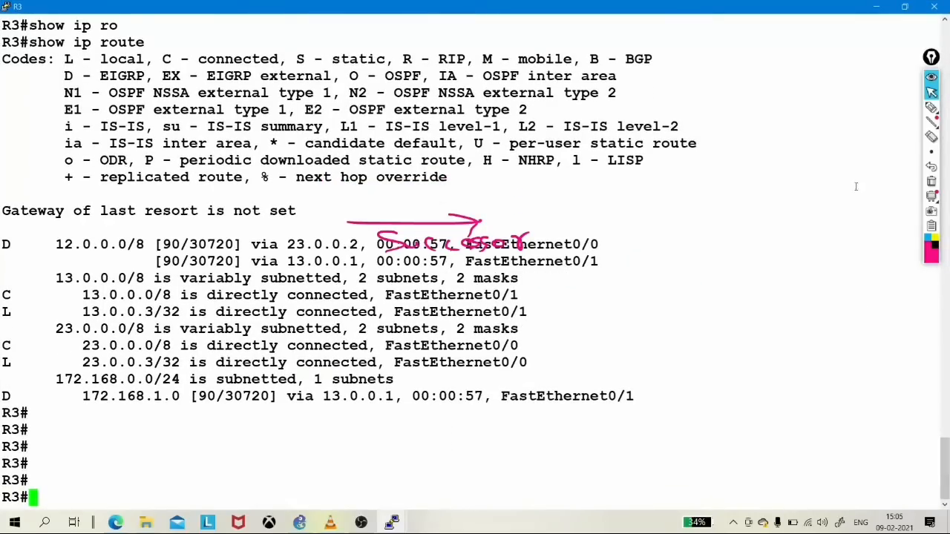
pyautogui.click(932, 182)
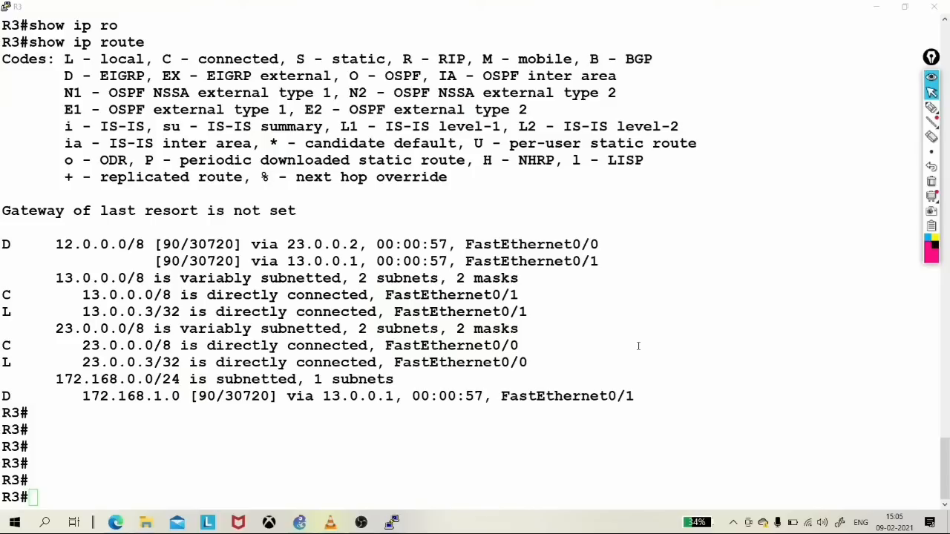
# Step: Run show ip eigrp topology on R3 and examine the 172.168.1.0/24 entry
pyautogui.click(446, 456)
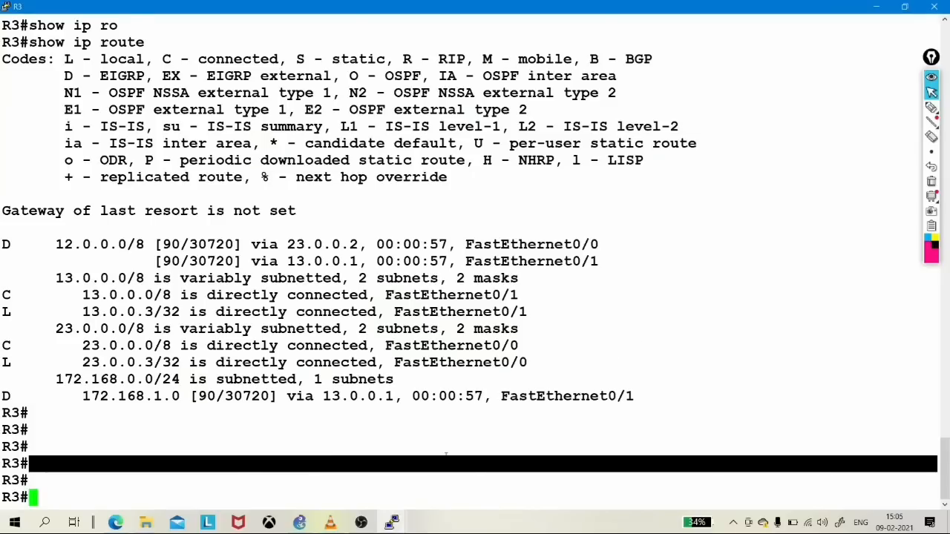
pyautogui.press('Return')
pyautogui.press('Return')
pyautogui.write('sh')
pyautogui.press('Tab')
pyautogui.write('ip ei')
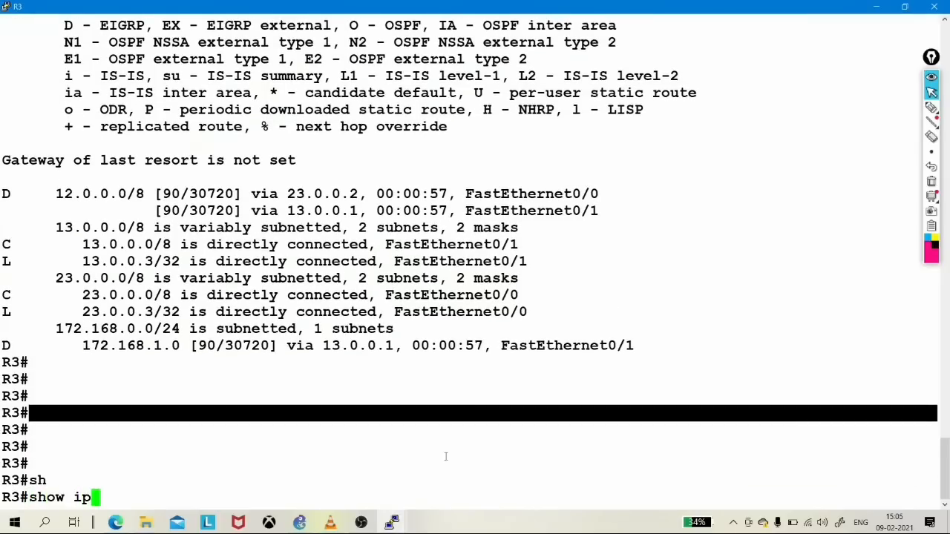
pyautogui.press('Tab')
pyautogui.write('to')
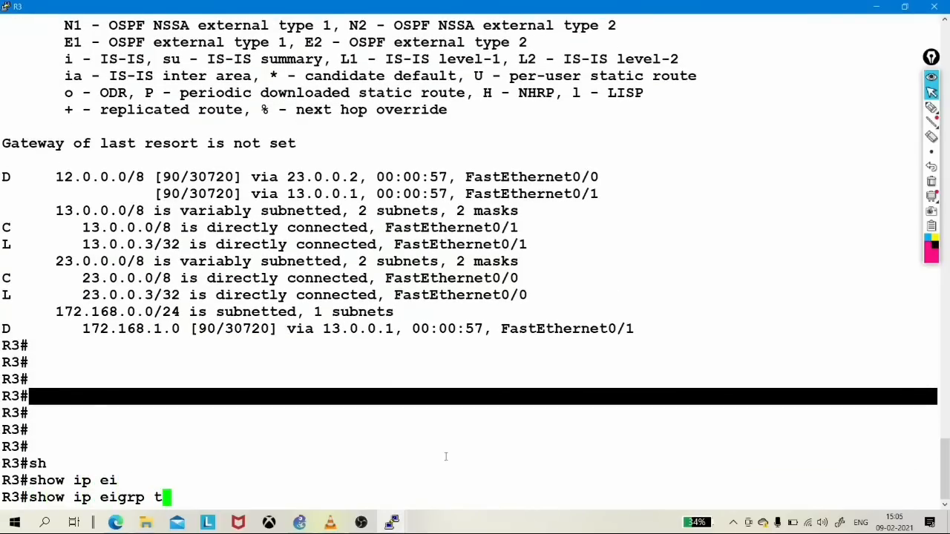
pyautogui.press('Tab')
pyautogui.press('Return')
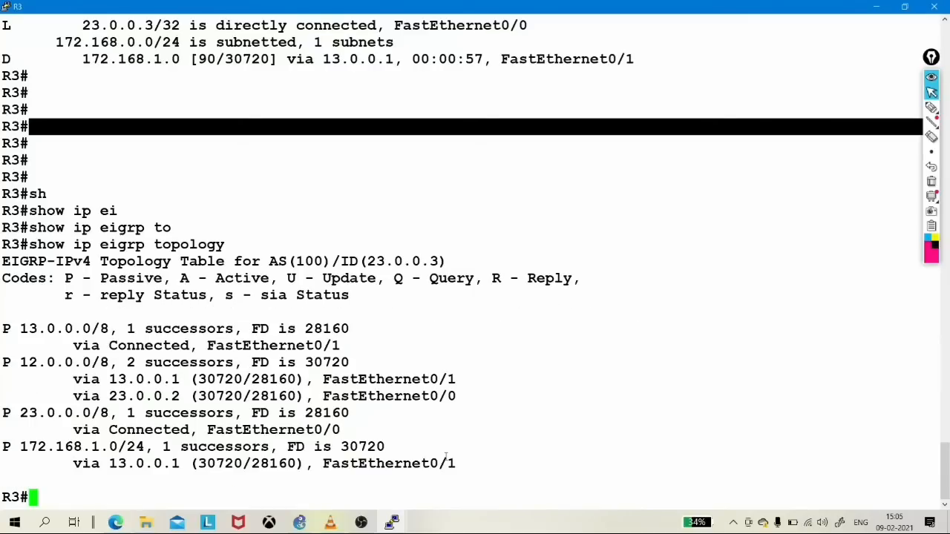
pyautogui.moveTo(22, 445); pyautogui.dragTo(494, 473)
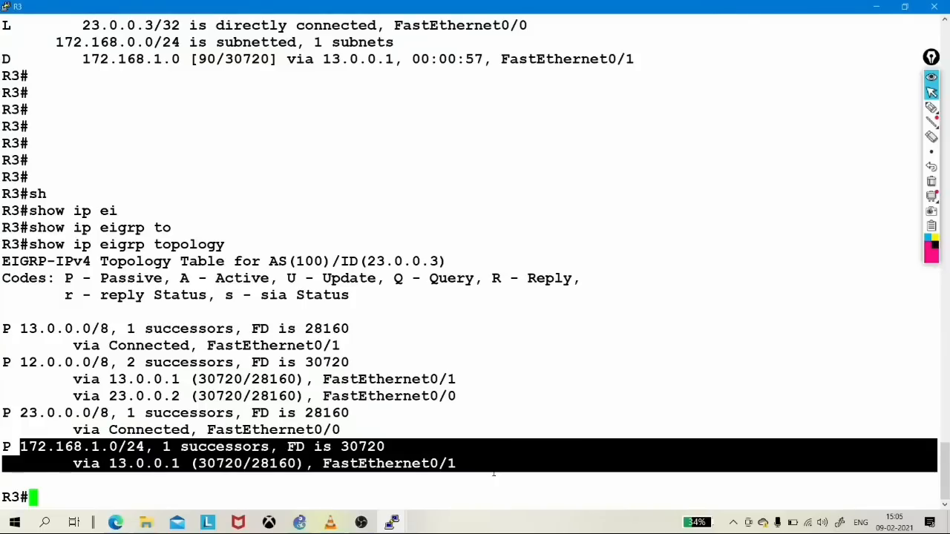
# Step: Restore R3's console to window size and handwrite "R.D of F.S < F.D of successor" beside the GNS3 topology
pyautogui.click(905, 6)
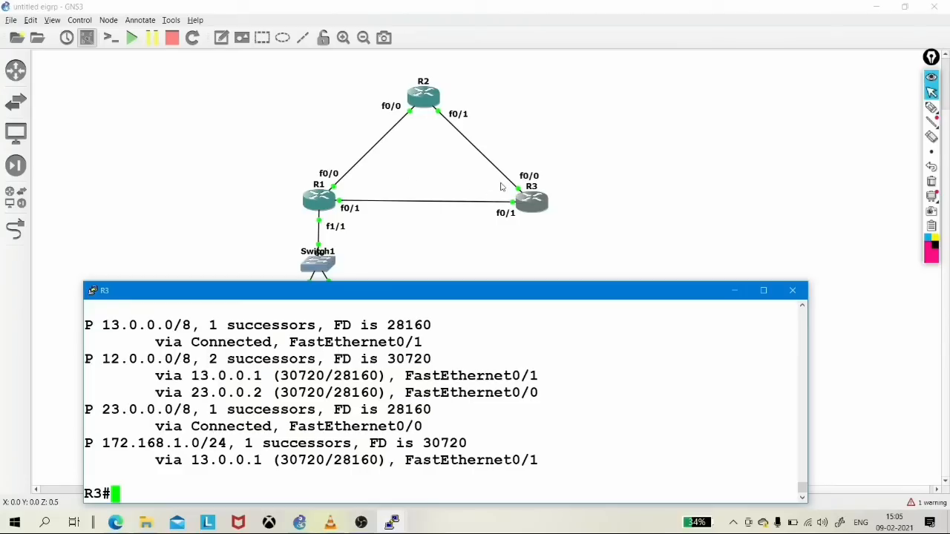
pyautogui.click(933, 108)
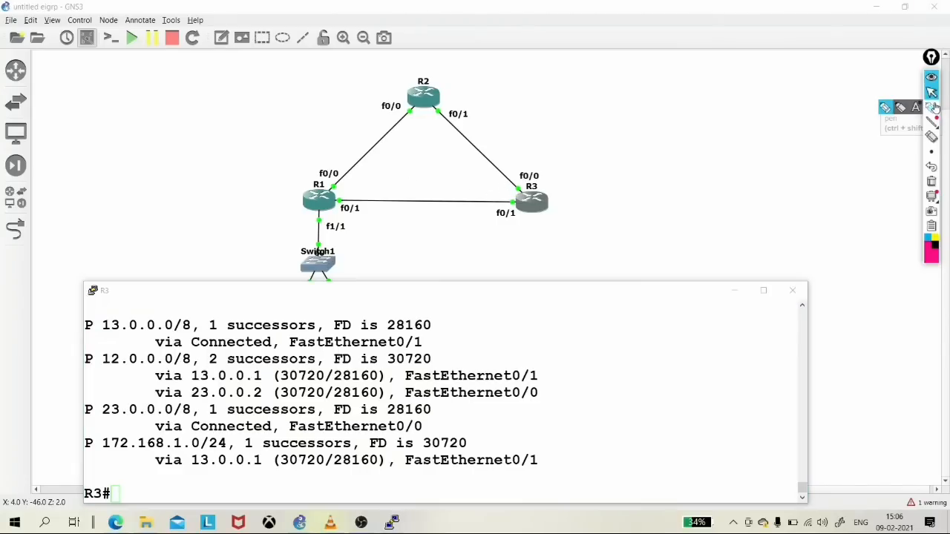
pyautogui.click(933, 108)
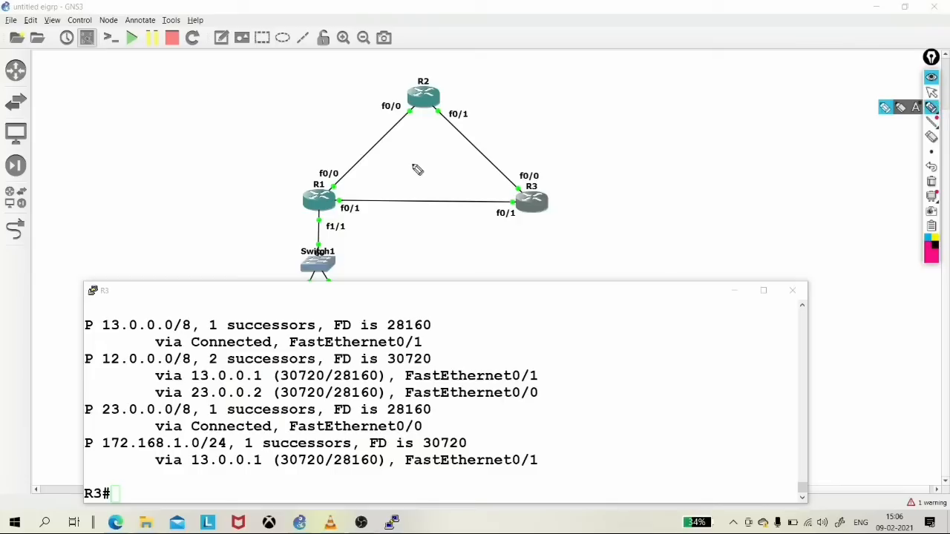
pyautogui.moveTo(590, 138)
pyautogui.mouseDown()
pyautogui.moveTo(622, 129)
pyautogui.moveTo(681, 135)
pyautogui.mouseUp()
pyautogui.moveTo(720, 111); pyautogui.dragTo(794, 138)
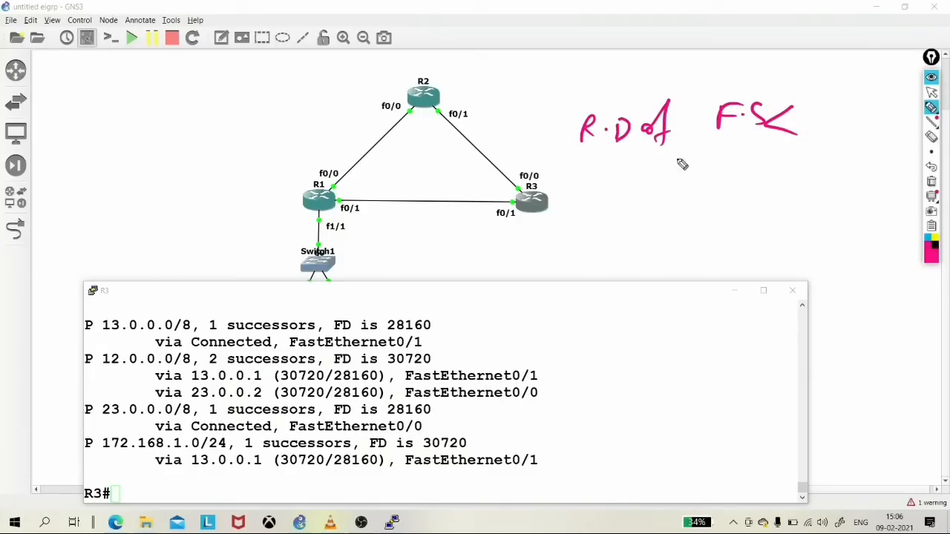
pyautogui.moveTo(619, 177)
pyautogui.mouseDown()
pyautogui.moveTo(621, 202)
pyautogui.moveTo(646, 170)
pyautogui.moveTo(674, 179)
pyautogui.moveTo(667, 199)
pyautogui.moveTo(710, 188)
pyautogui.moveTo(714, 209)
pyautogui.mouseUp()
pyautogui.moveTo(768, 173)
pyautogui.mouseDown()
pyautogui.moveTo(743, 196)
pyautogui.moveTo(786, 180)
pyautogui.moveTo(810, 187)
pyautogui.moveTo(865, 165)
pyautogui.mouseUp()
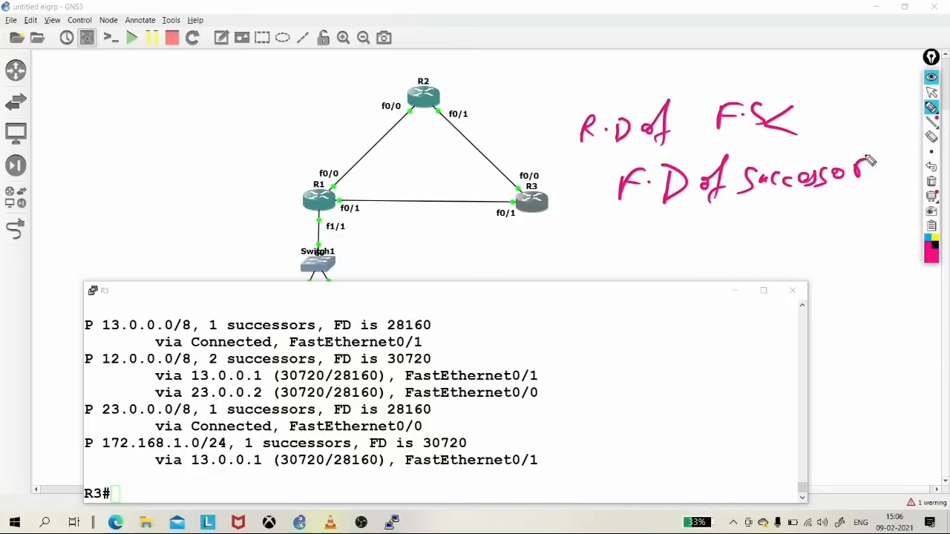
pyautogui.click(932, 91)
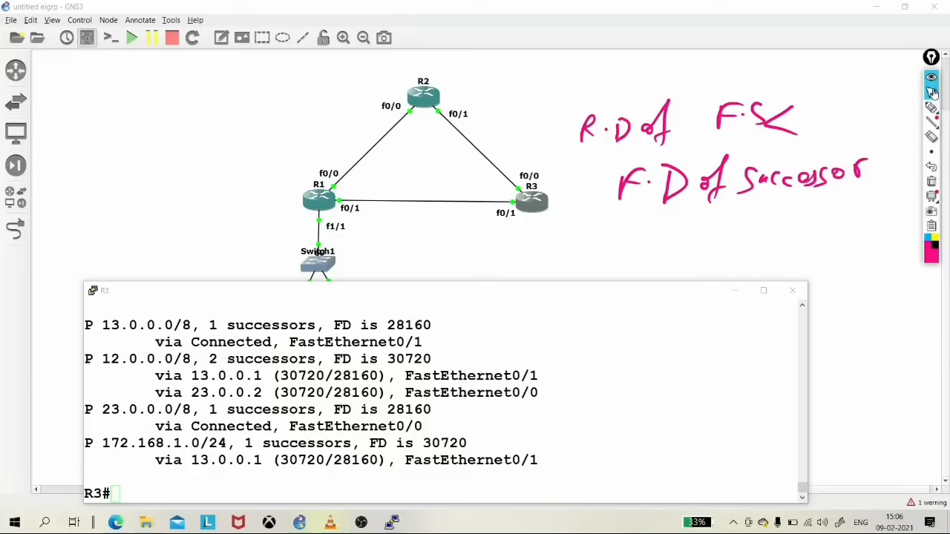
# Step: Erase the handwritten feasibility condition and return to the normal pointer
pyautogui.click(933, 183)
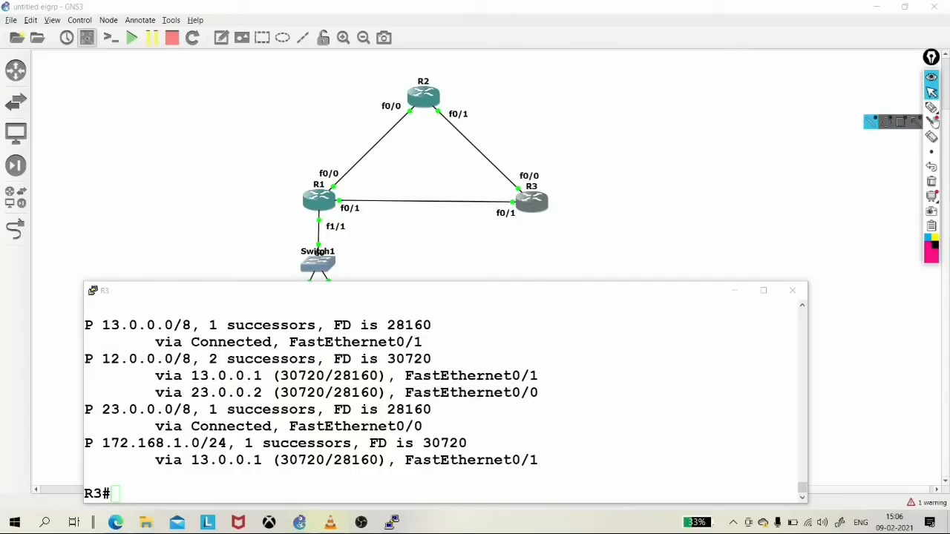
pyautogui.click(931, 109)
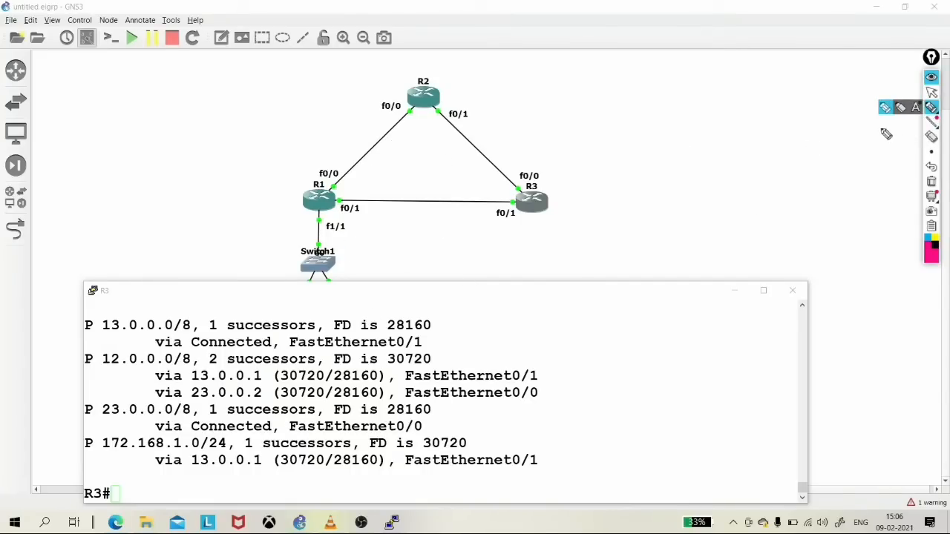
pyautogui.click(933, 91)
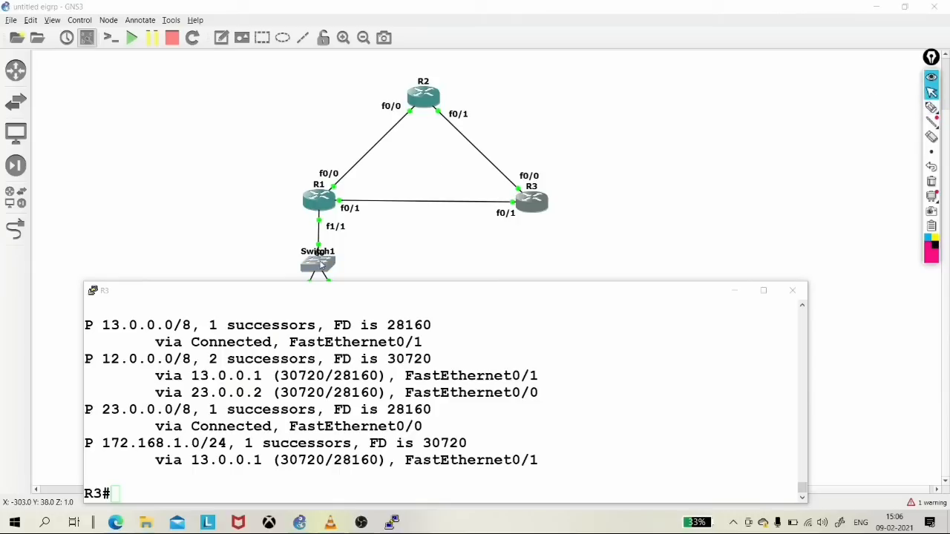
# Step: Add blank prompt lines in R3's console and maximize its window
pyautogui.click(272, 488)
pyautogui.press('Return')
pyautogui.press('Return')
pyautogui.press('Return')
pyautogui.press('Return')
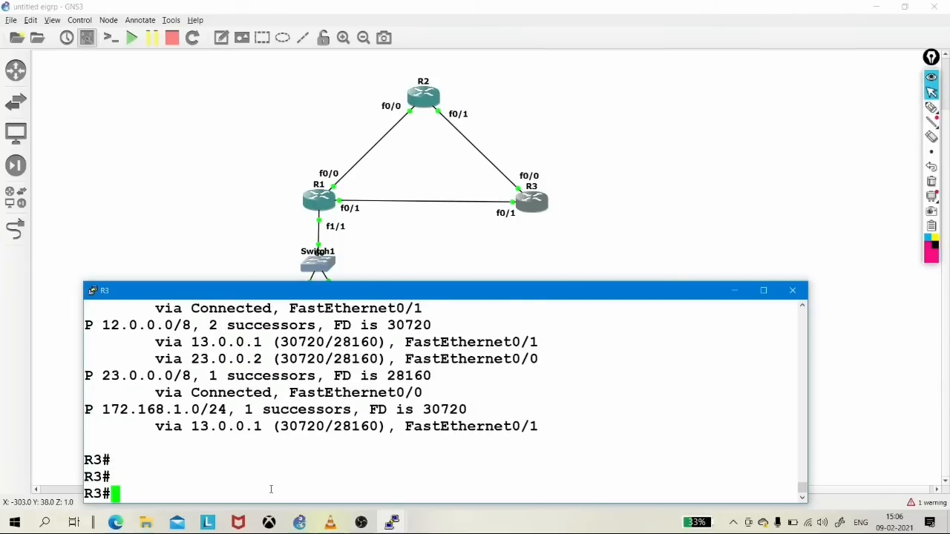
pyautogui.click(766, 292)
# Step: Run show int f0/0 on R3 and examine the interface's bandwidth and delay
pyautogui.write('sh')
pyautogui.press('Tab')
pyautogui.write('int f')
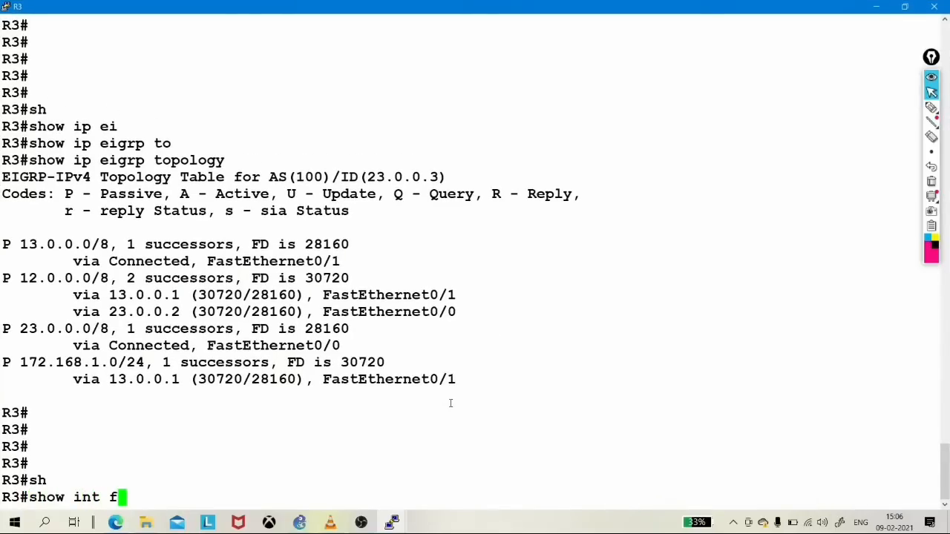
pyautogui.press('Tab')
pyautogui.write('0/0')
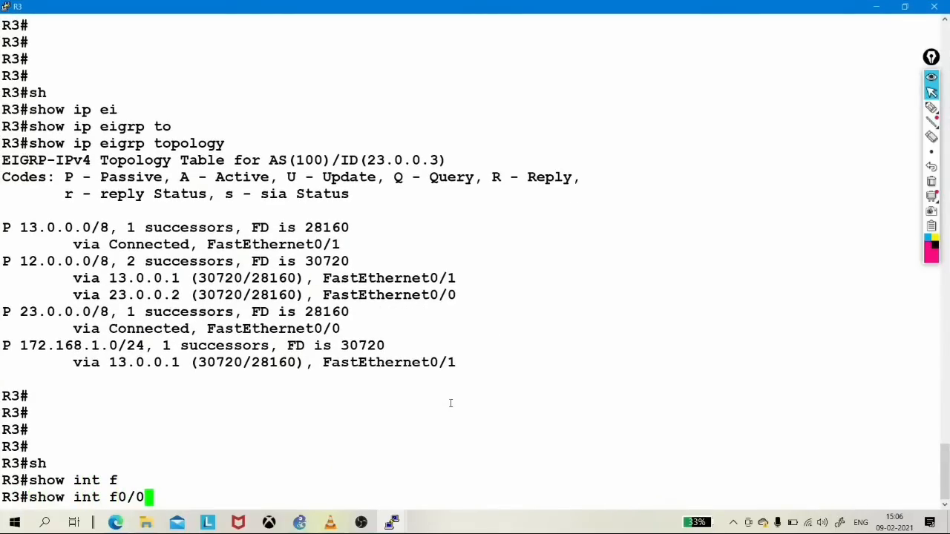
pyautogui.press('Return')
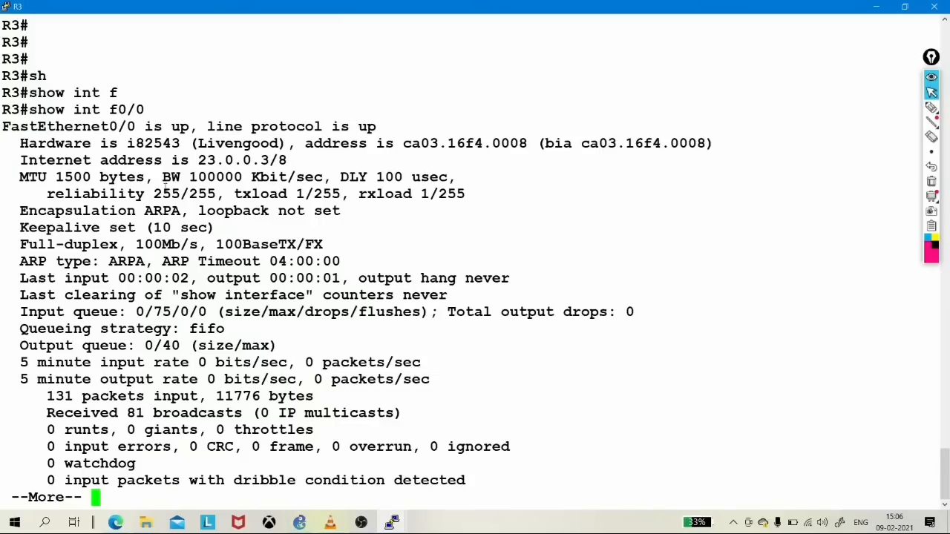
pyautogui.moveTo(191, 176); pyautogui.dragTo(224, 176)
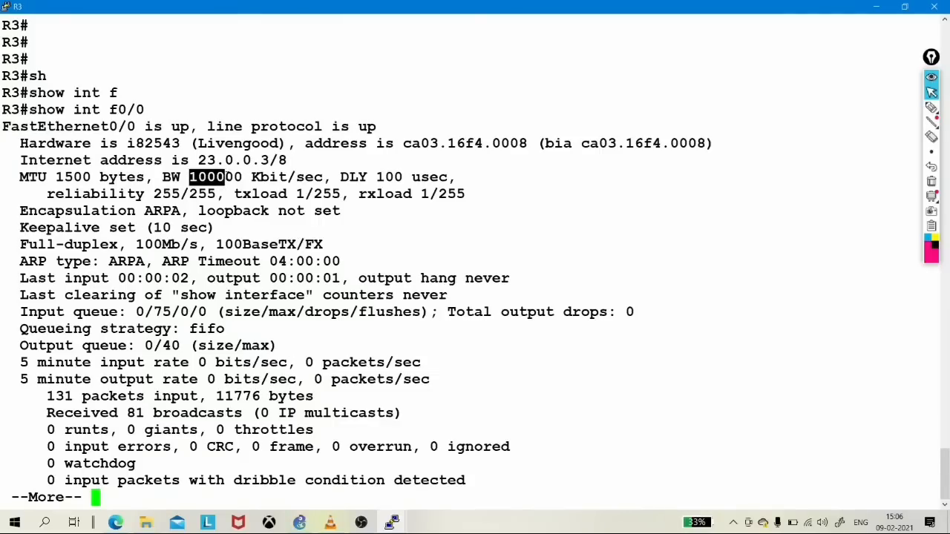
pyautogui.moveTo(377, 177); pyautogui.dragTo(412, 177)
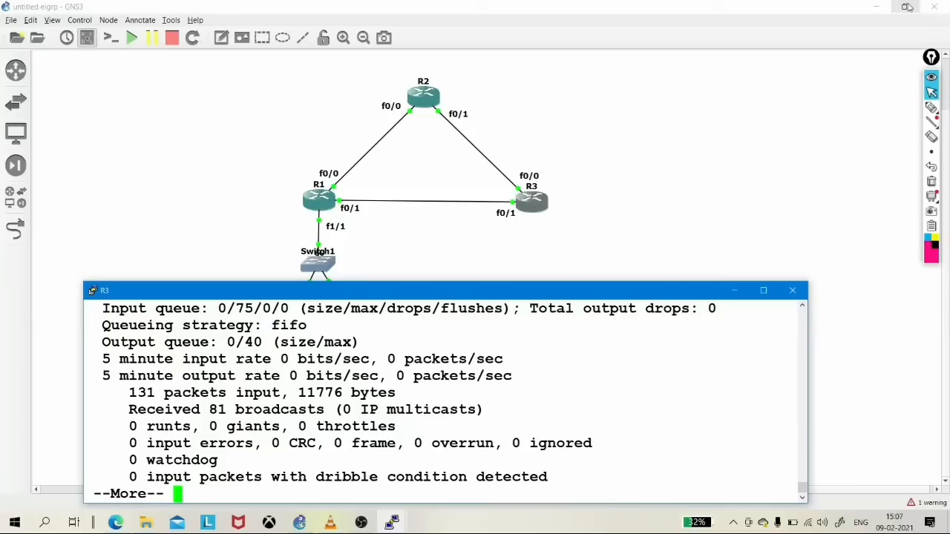
# Step: Minimize R3's console and handwrite "10^5" and "D→100" beside the topology
pyautogui.click(905, 6)
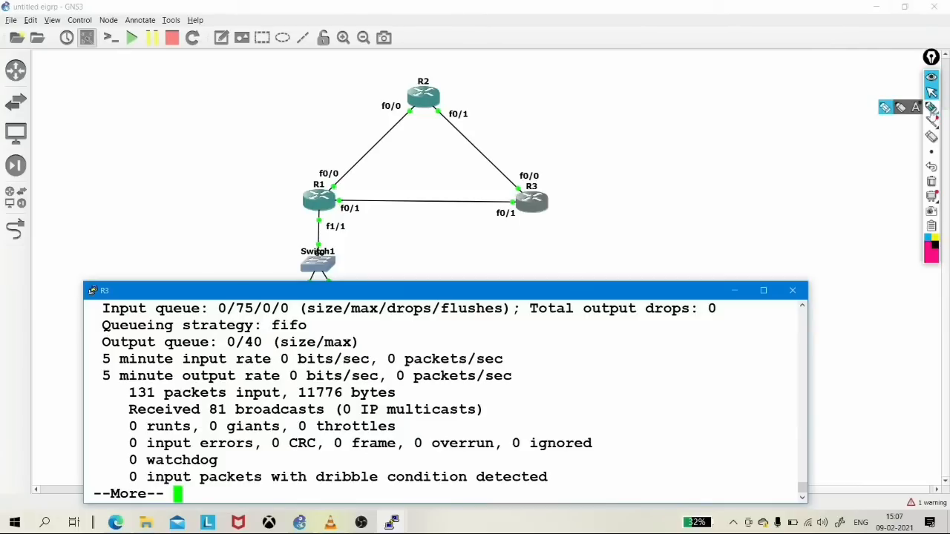
pyautogui.click(932, 109)
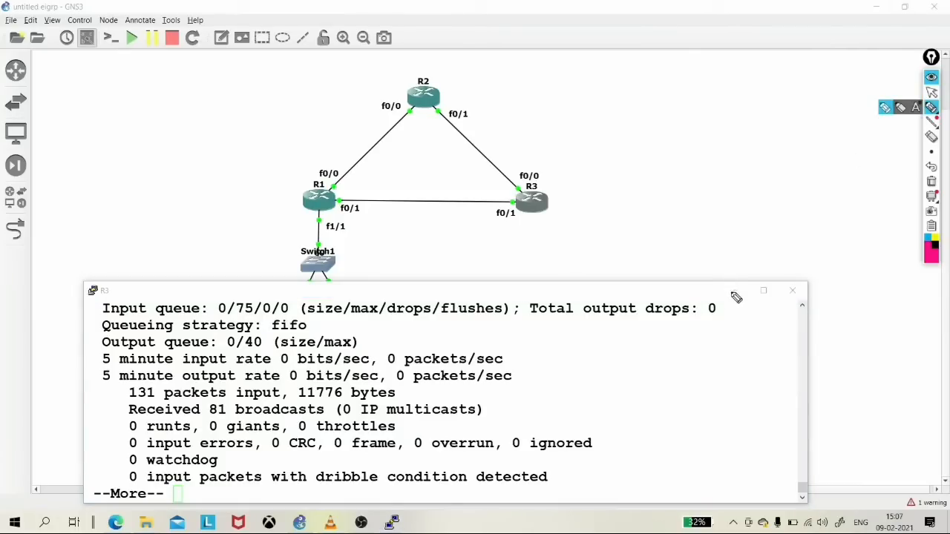
pyautogui.click(933, 92)
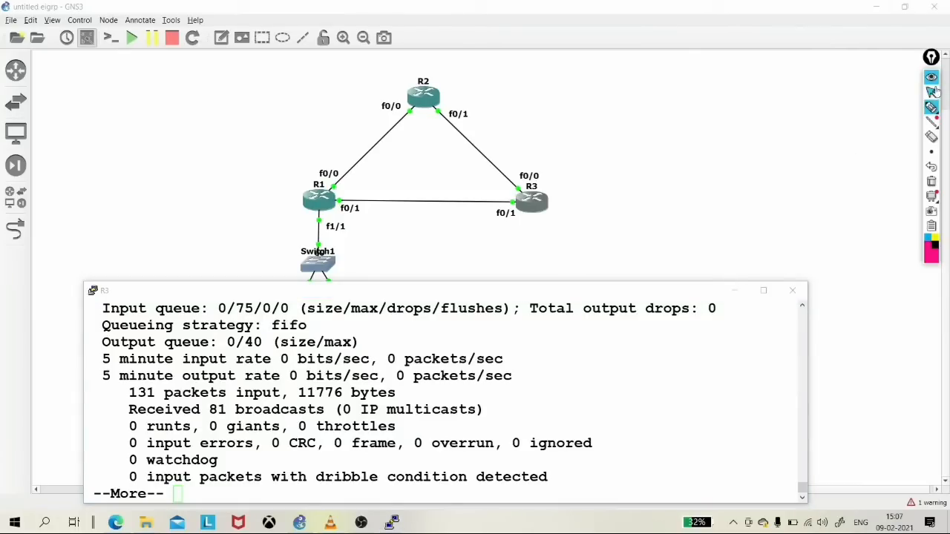
pyautogui.click(732, 291)
pyautogui.click(932, 109)
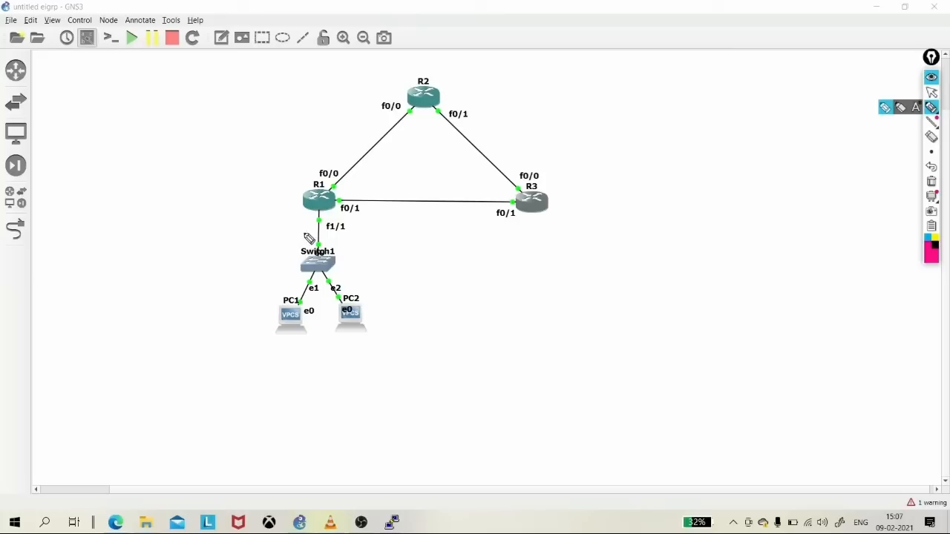
pyautogui.moveTo(160, 242)
pyautogui.mouseDown()
pyautogui.moveTo(156, 270)
pyautogui.moveTo(170, 250)
pyautogui.mouseUp()
pyautogui.moveTo(185, 221)
pyautogui.mouseDown()
pyautogui.moveTo(196, 238)
pyautogui.moveTo(189, 242)
pyautogui.mouseUp()
pyautogui.moveTo(184, 220); pyautogui.dragTo(206, 218)
pyautogui.moveTo(144, 294)
pyautogui.mouseDown()
pyautogui.moveTo(189, 314)
pyautogui.moveTo(216, 291)
pyautogui.mouseUp()
pyautogui.moveTo(232, 286); pyautogui.dragTo(237, 297)
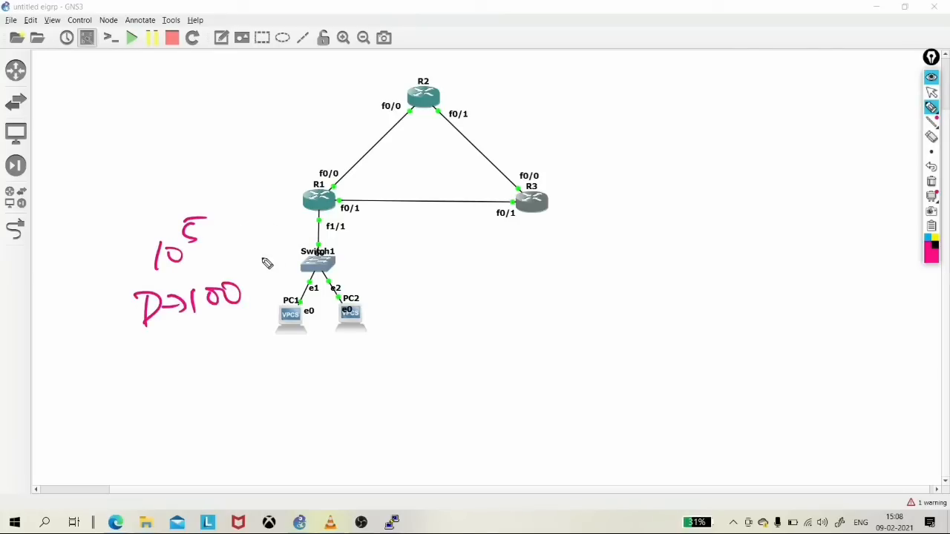
# Step: Draw an arrow from R1 toward R2 and label the R1–R2, R2–R3 and R1–R3 links with 10^5 and 100
pyautogui.moveTo(272, 192)
pyautogui.mouseDown()
pyautogui.moveTo(346, 117)
pyautogui.moveTo(360, 126)
pyautogui.mouseUp()
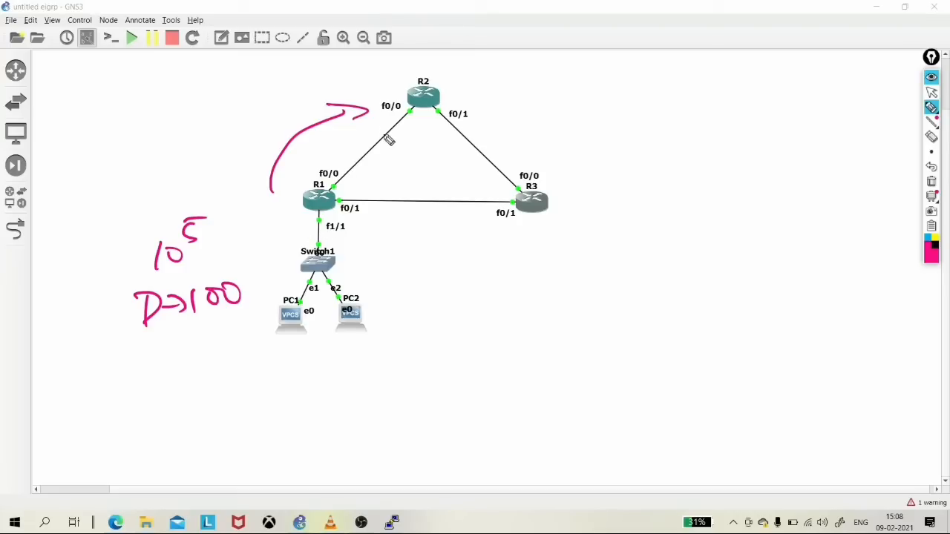
pyautogui.moveTo(382, 140)
pyautogui.mouseDown()
pyautogui.moveTo(384, 152)
pyautogui.moveTo(397, 140)
pyautogui.mouseUp()
pyautogui.moveTo(397, 133)
pyautogui.mouseDown()
pyautogui.moveTo(406, 124)
pyautogui.moveTo(390, 139)
pyautogui.moveTo(384, 172)
pyautogui.mouseUp()
pyautogui.moveTo(396, 155); pyautogui.dragTo(407, 156)
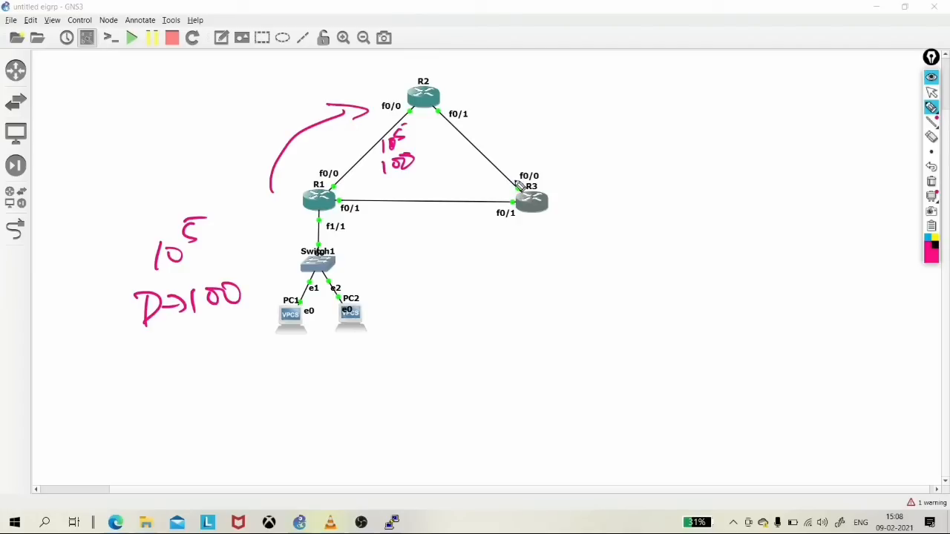
pyautogui.moveTo(499, 141)
pyautogui.mouseDown()
pyautogui.moveTo(497, 151)
pyautogui.moveTo(520, 133)
pyautogui.moveTo(507, 167)
pyautogui.moveTo(540, 153)
pyautogui.mouseUp()
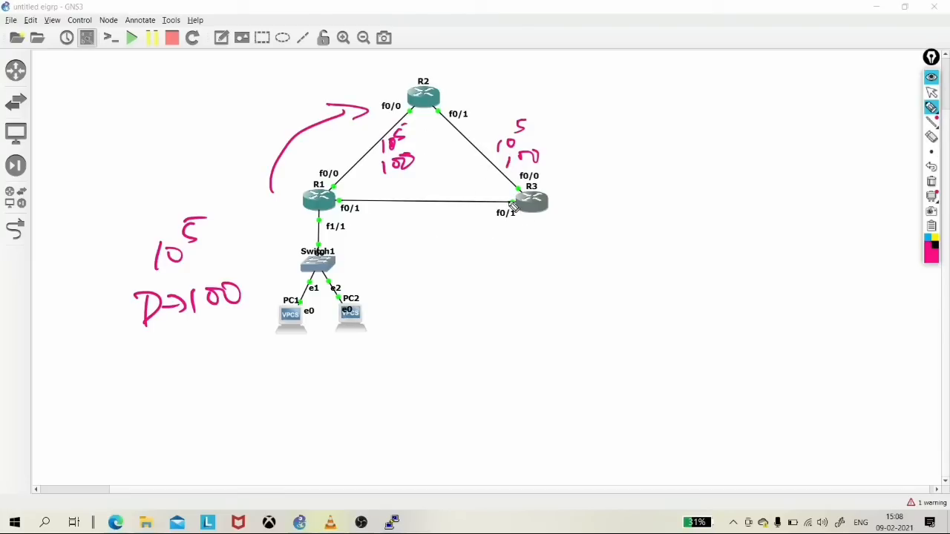
pyautogui.moveTo(421, 214)
pyautogui.mouseDown()
pyautogui.moveTo(420, 223)
pyautogui.moveTo(442, 215)
pyautogui.mouseUp()
pyautogui.moveTo(444, 200); pyautogui.dragTo(455, 199)
pyautogui.moveTo(418, 239)
pyautogui.mouseDown()
pyautogui.moveTo(416, 254)
pyautogui.moveTo(430, 238)
pyautogui.moveTo(449, 247)
pyautogui.mouseUp()
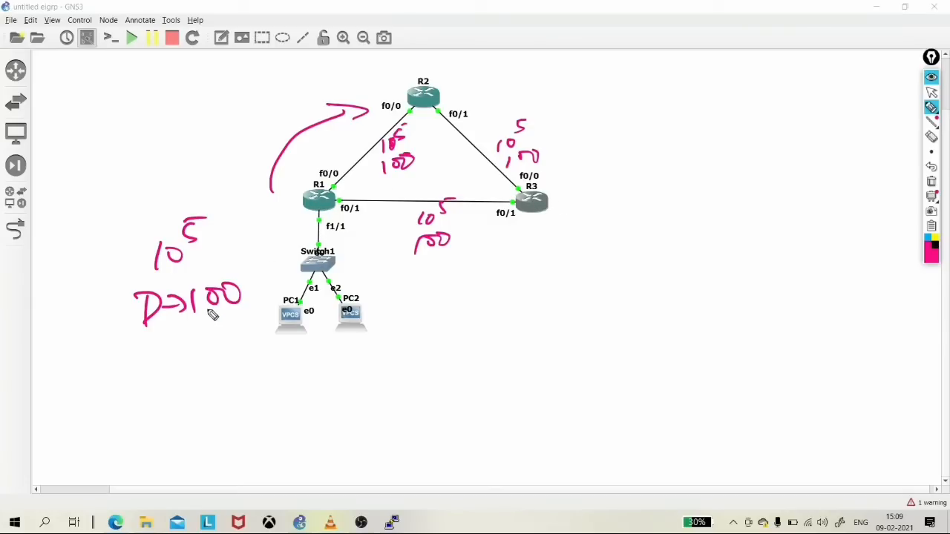
# Step: Underline the 100 in the delay note and on the R1–R3 link, removing the stray zigzag stroke near R2
pyautogui.moveTo(190, 325); pyautogui.dragTo(217, 316)
pyautogui.moveTo(416, 263); pyautogui.dragTo(449, 258)
pyautogui.moveTo(524, 94)
pyautogui.mouseDown()
pyautogui.moveTo(550, 112)
pyautogui.moveTo(596, 118)
pyautogui.mouseUp()
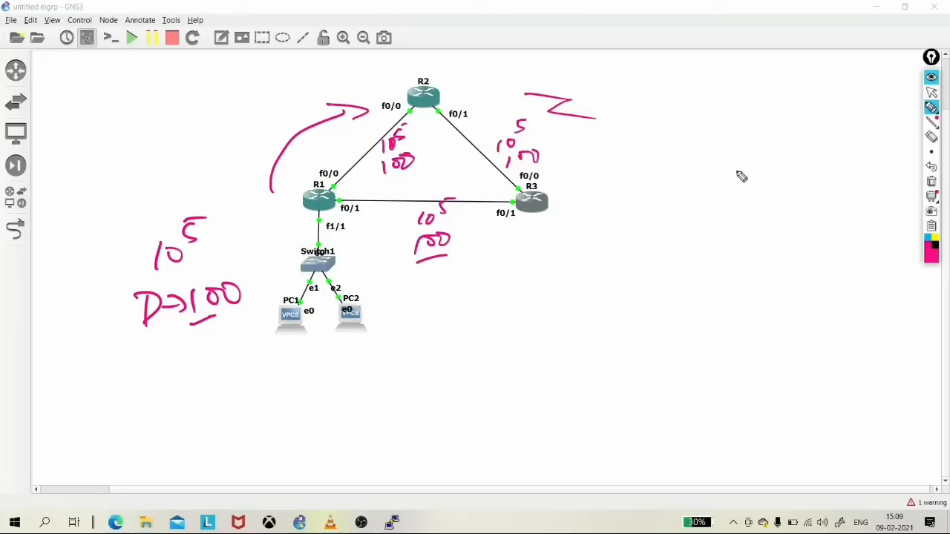
pyautogui.click(931, 168)
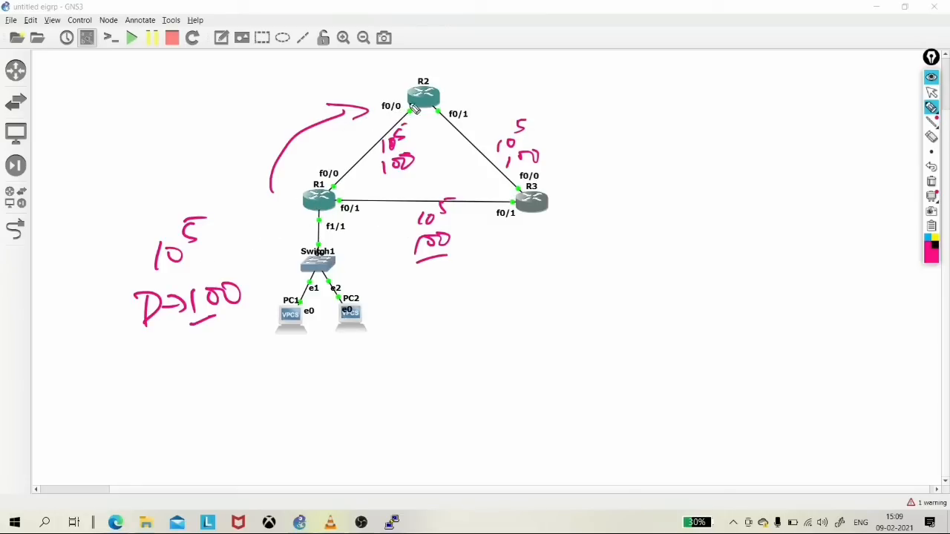
# Step: Circle the 100 delays on the R1–R2 and R2–R3 links and trace both paths to R3, writing 300 and 100 beside them
pyautogui.moveTo(406, 156)
pyautogui.mouseDown()
pyautogui.moveTo(432, 167)
pyautogui.moveTo(394, 181)
pyautogui.mouseUp()
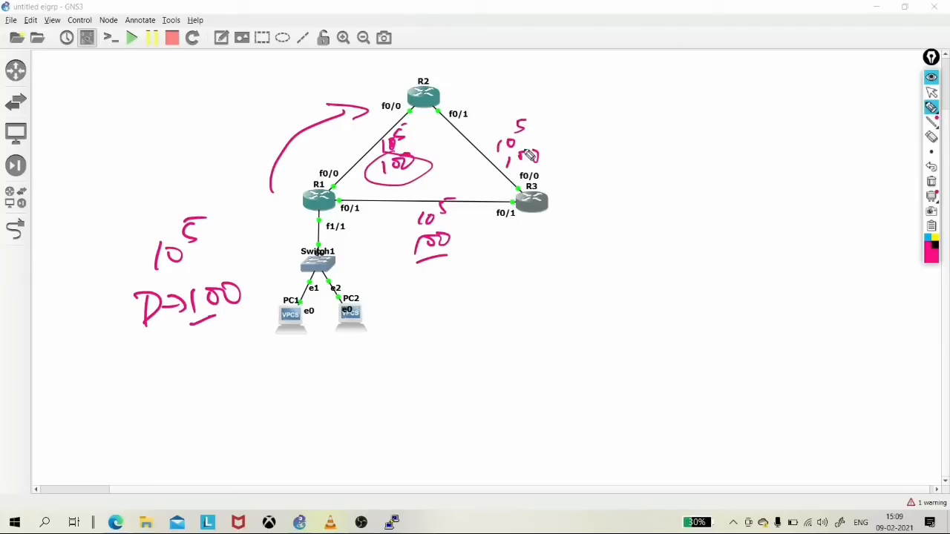
pyautogui.moveTo(544, 157)
pyautogui.mouseDown()
pyautogui.moveTo(512, 137)
pyautogui.moveTo(531, 177)
pyautogui.moveTo(553, 162)
pyautogui.mouseUp()
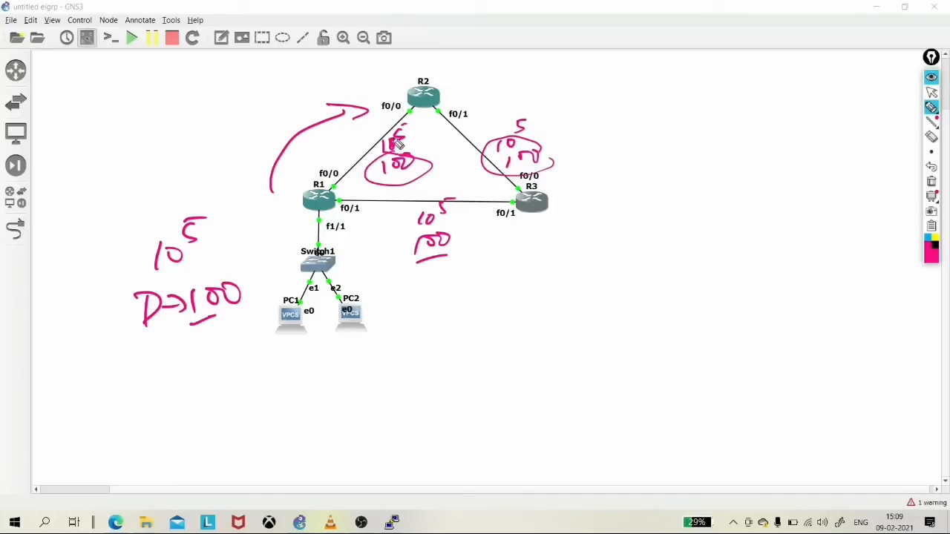
pyautogui.moveTo(290, 184)
pyautogui.mouseDown()
pyautogui.moveTo(513, 138)
pyautogui.moveTo(531, 170)
pyautogui.moveTo(566, 144)
pyautogui.moveTo(603, 151)
pyautogui.mouseUp()
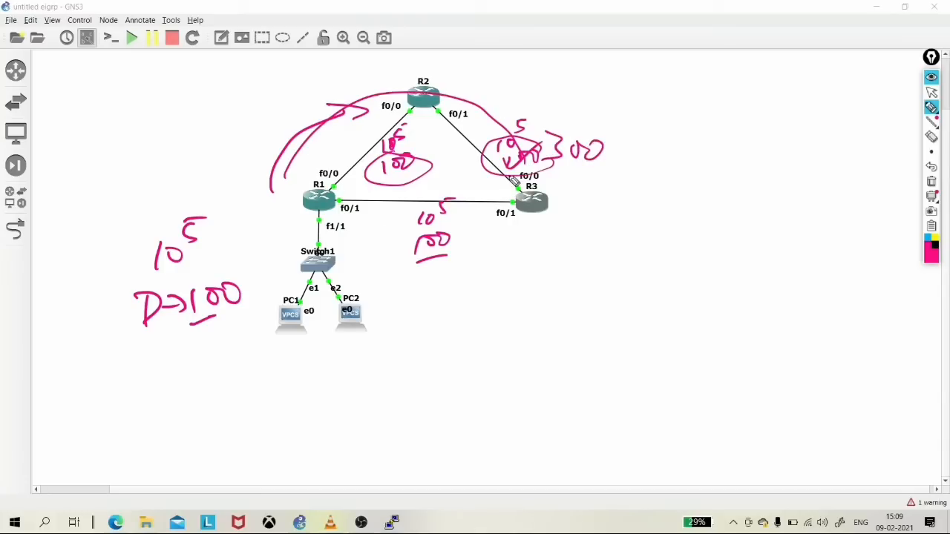
pyautogui.moveTo(350, 242)
pyautogui.mouseDown()
pyautogui.moveTo(426, 282)
pyautogui.moveTo(480, 269)
pyautogui.mouseUp()
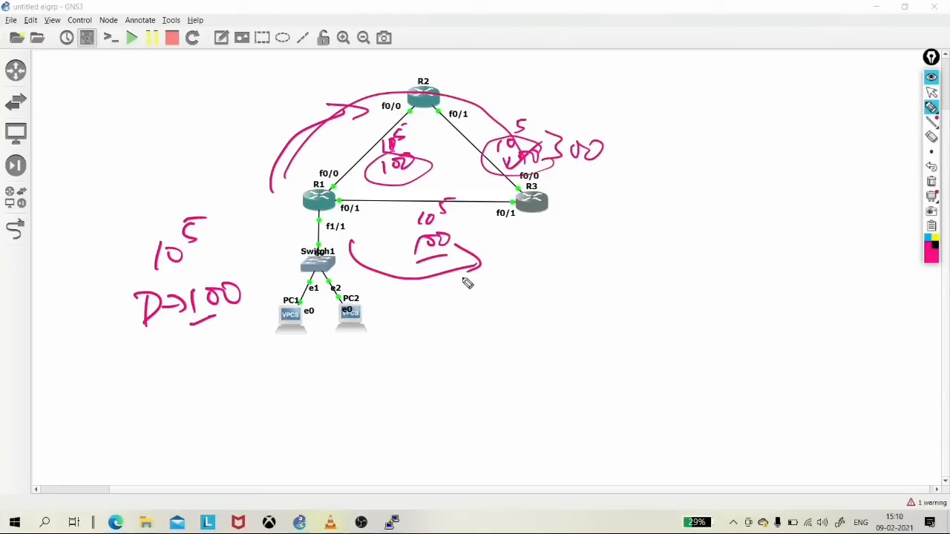
pyautogui.moveTo(444, 300)
pyautogui.mouseDown()
pyautogui.moveTo(443, 326)
pyautogui.moveTo(499, 289)
pyautogui.mouseUp()
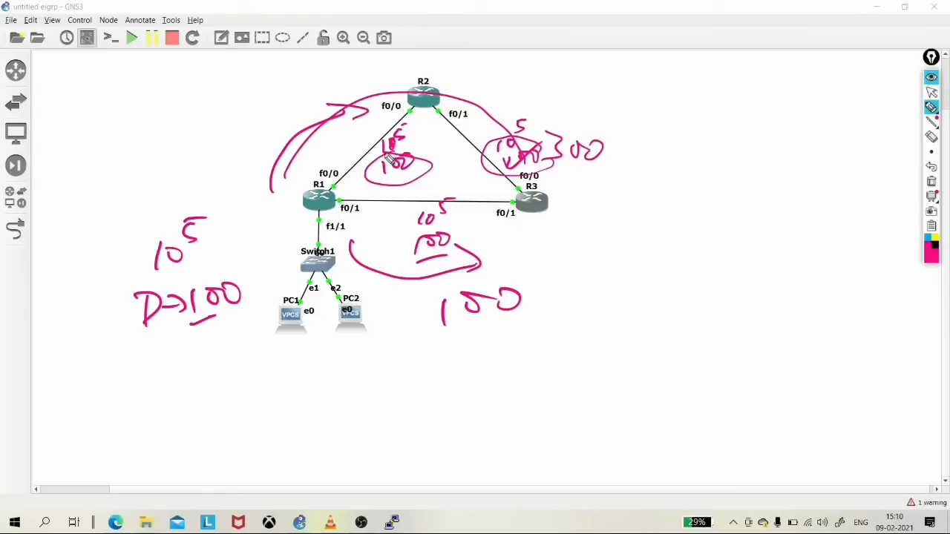
# Step: Cross out the R1–R2 delay, write 50 for the R1–R2 and R2–R3 links, and note = 200 for that path
pyautogui.moveTo(416, 165)
pyautogui.mouseDown()
pyautogui.moveTo(408, 182)
pyautogui.moveTo(428, 140)
pyautogui.moveTo(423, 147)
pyautogui.moveTo(443, 154)
pyautogui.mouseUp()
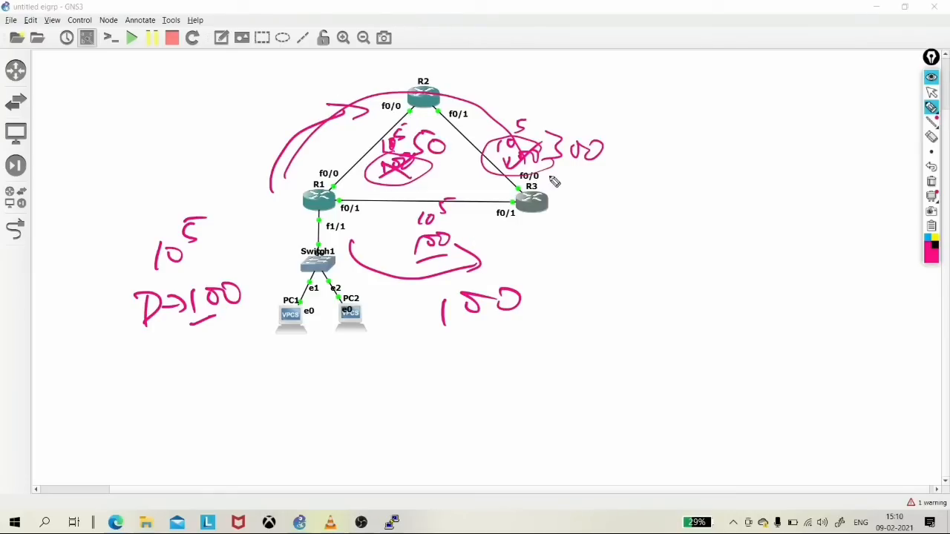
pyautogui.moveTo(553, 175)
pyautogui.mouseDown()
pyautogui.moveTo(548, 187)
pyautogui.moveTo(572, 177)
pyautogui.mouseUp()
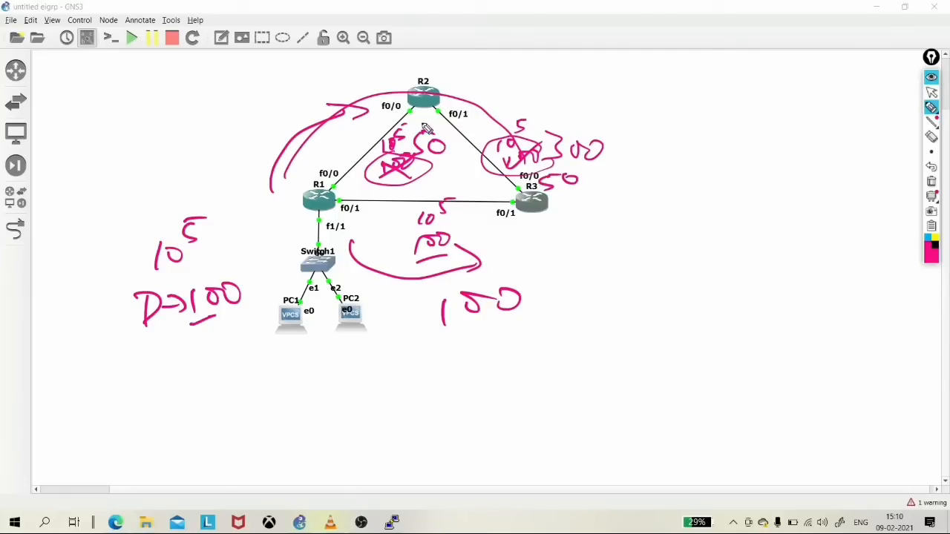
pyautogui.moveTo(553, 176)
pyautogui.mouseDown()
pyautogui.moveTo(686, 191)
pyautogui.moveTo(677, 186)
pyautogui.mouseUp()
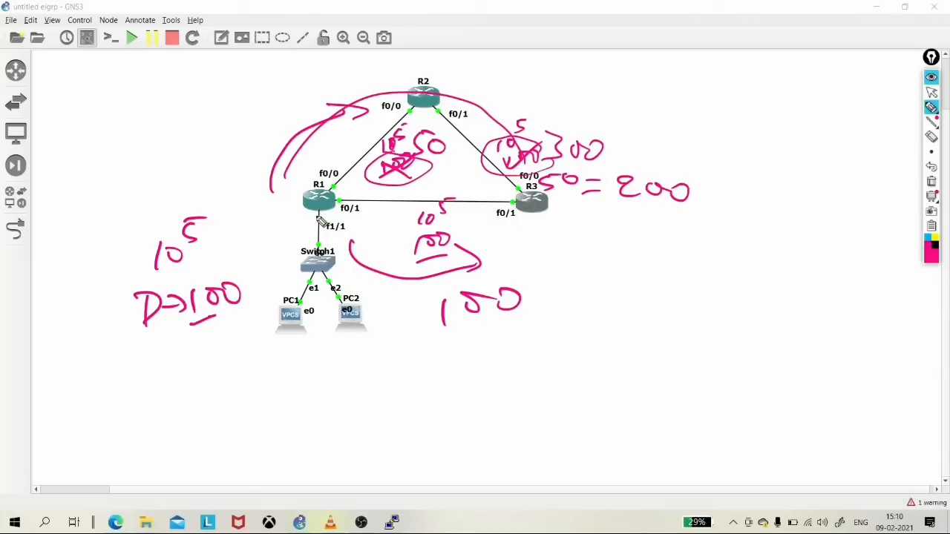
# Step: Circle R1's f1/1 and R3's f0/1 link ends and write = 200 for the direct path
pyautogui.moveTo(324, 221)
pyautogui.mouseDown()
pyautogui.moveTo(311, 215)
pyautogui.moveTo(328, 217)
pyautogui.mouseUp()
pyautogui.moveTo(508, 201); pyautogui.dragTo(503, 199)
pyautogui.moveTo(587, 252); pyautogui.dragTo(603, 250)
pyautogui.moveTo(584, 262); pyautogui.dragTo(654, 261)
pyautogui.moveTo(660, 256); pyautogui.dragTo(676, 260)
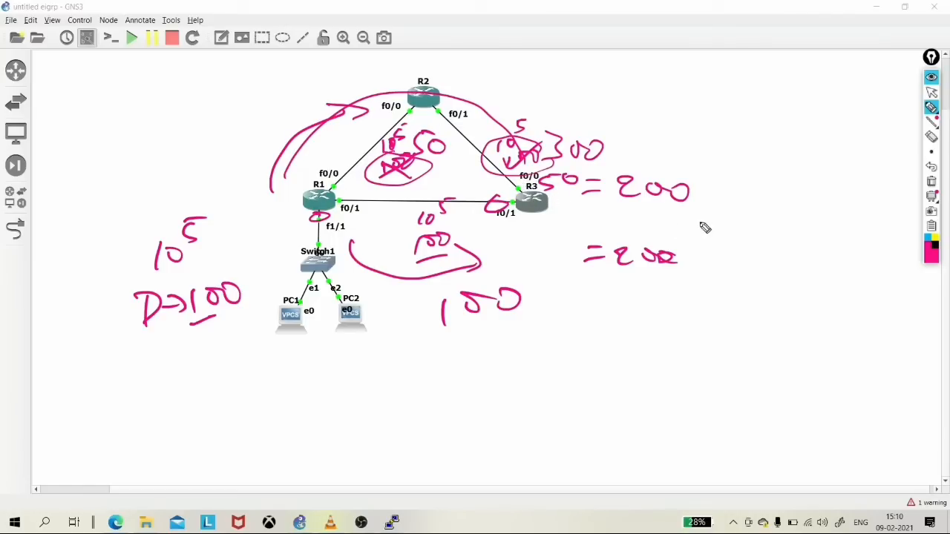
# Step: Handwrite and circle "Same" beside the two path metrics and write an R below them
pyautogui.moveTo(745, 213)
pyautogui.mouseDown()
pyautogui.moveTo(730, 239)
pyautogui.moveTo(820, 234)
pyautogui.mouseUp()
pyautogui.moveTo(839, 203)
pyautogui.mouseDown()
pyautogui.moveTo(772, 162)
pyautogui.moveTo(789, 216)
pyautogui.mouseUp()
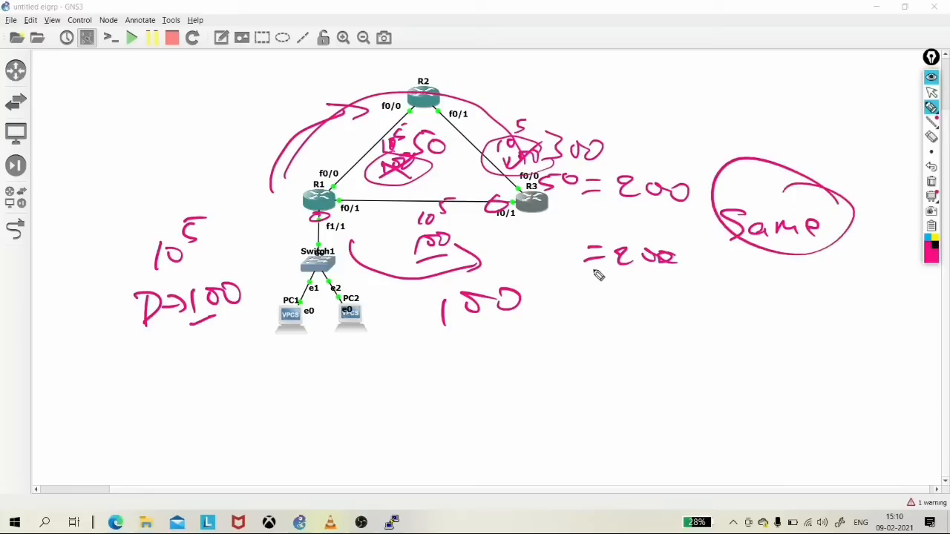
pyautogui.moveTo(575, 329)
pyautogui.mouseDown()
pyautogui.moveTo(576, 295)
pyautogui.moveTo(585, 322)
pyautogui.mouseUp()
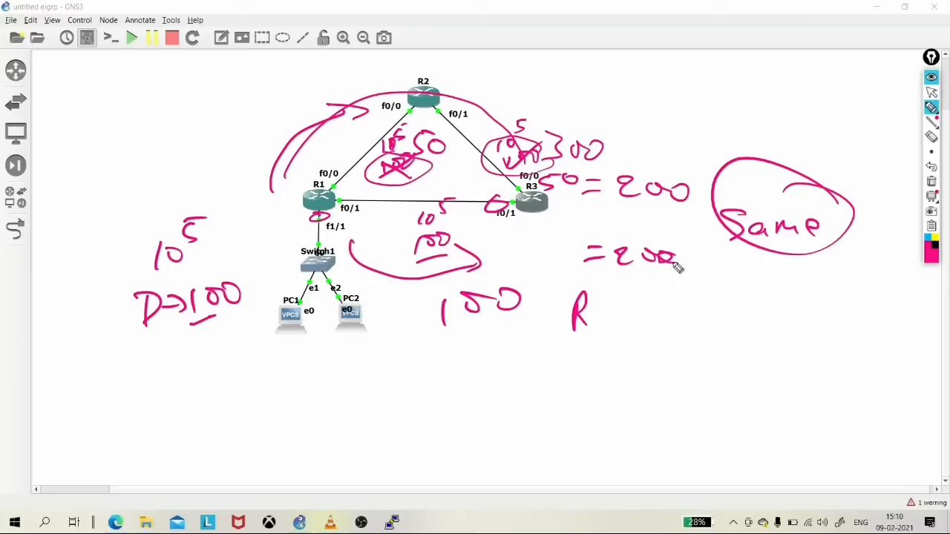
# Step: Clear all annotations and draw an underlined 3.3.3.3 network attached to R3, with an empty oval beside R1
pyautogui.click(932, 183)
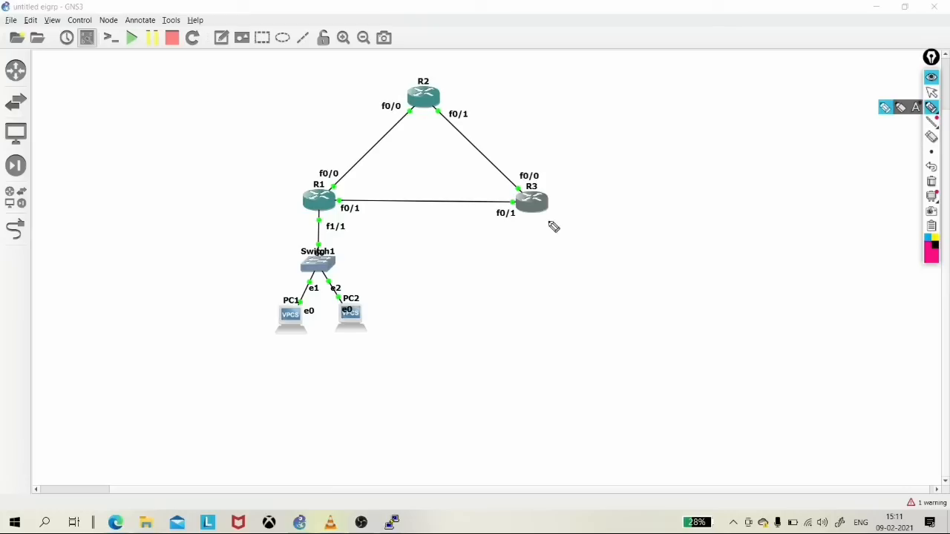
pyautogui.moveTo(544, 205)
pyautogui.mouseDown()
pyautogui.moveTo(570, 230)
pyautogui.moveTo(589, 208)
pyautogui.moveTo(604, 218)
pyautogui.moveTo(674, 203)
pyautogui.moveTo(666, 214)
pyautogui.mouseUp()
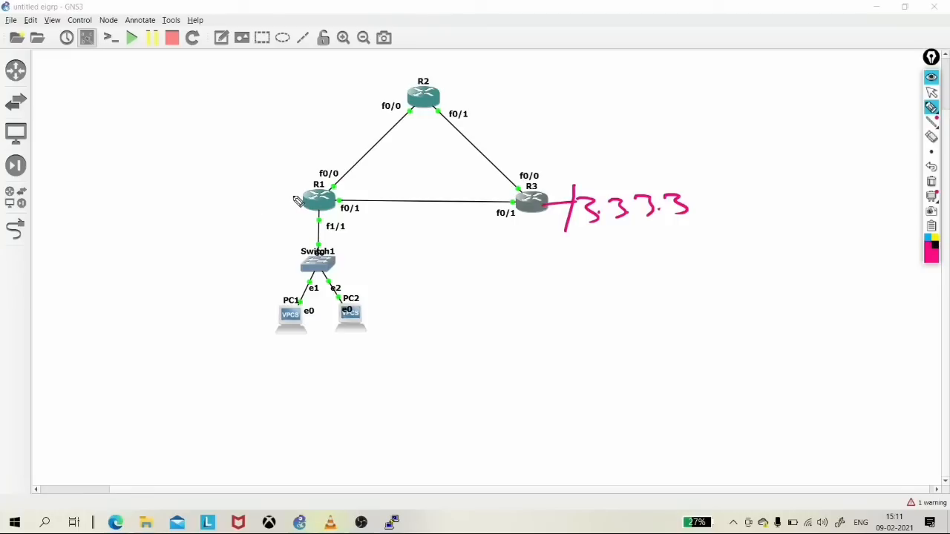
pyautogui.moveTo(228, 184)
pyautogui.mouseDown()
pyautogui.moveTo(203, 215)
pyautogui.moveTo(213, 178)
pyautogui.mouseUp()
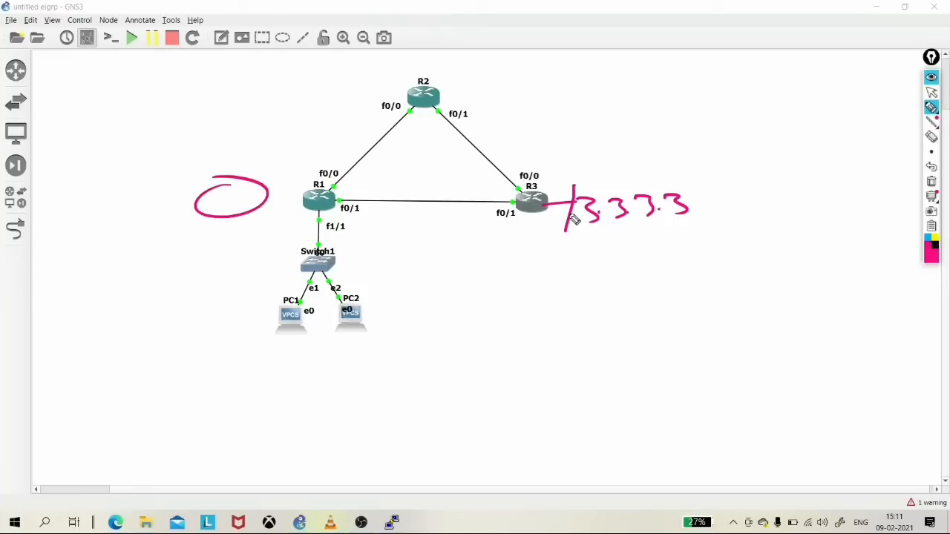
pyautogui.moveTo(582, 234); pyautogui.dragTo(668, 231)
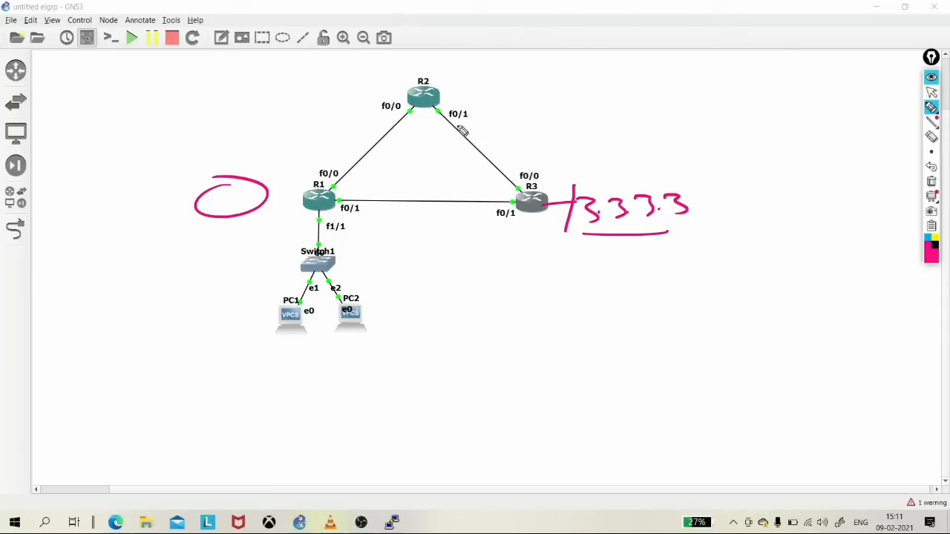
# Step: Cross out the R2–R3 link, circle R2's f0/1 and draw an arrow from R3 to R2, finishing by clearing the annotations
pyautogui.moveTo(459, 146); pyautogui.dragTo(488, 158)
pyautogui.moveTo(490, 132); pyautogui.dragTo(450, 186)
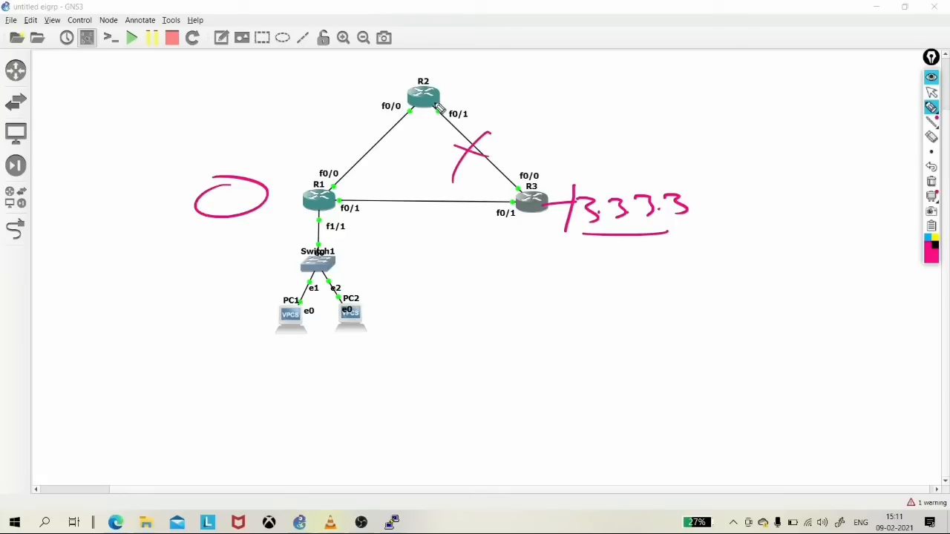
pyautogui.moveTo(427, 113)
pyautogui.mouseDown()
pyautogui.moveTo(446, 127)
pyautogui.moveTo(456, 102)
pyautogui.moveTo(425, 108)
pyautogui.mouseUp()
pyautogui.moveTo(542, 191)
pyautogui.mouseDown()
pyautogui.moveTo(467, 86)
pyautogui.moveTo(447, 89)
pyautogui.mouseUp()
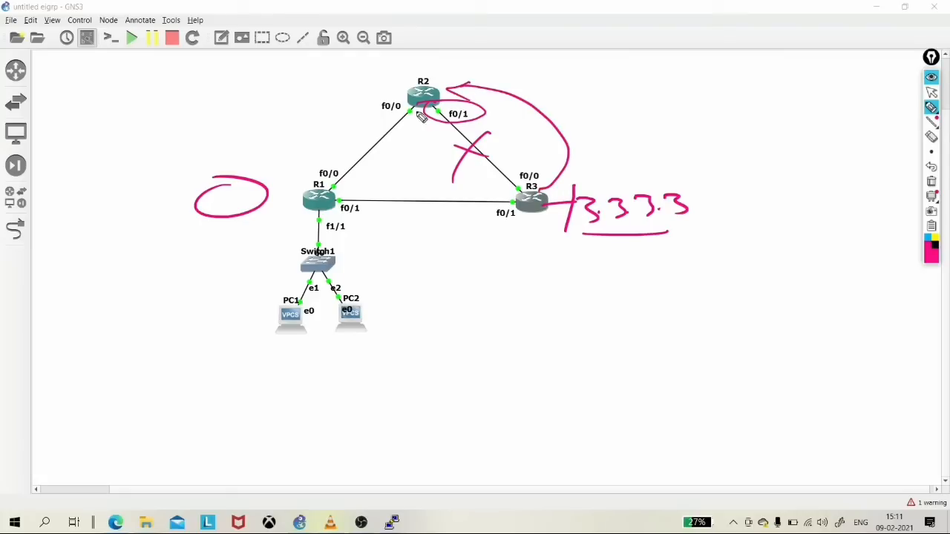
pyautogui.moveTo(441, 108); pyautogui.dragTo(448, 115)
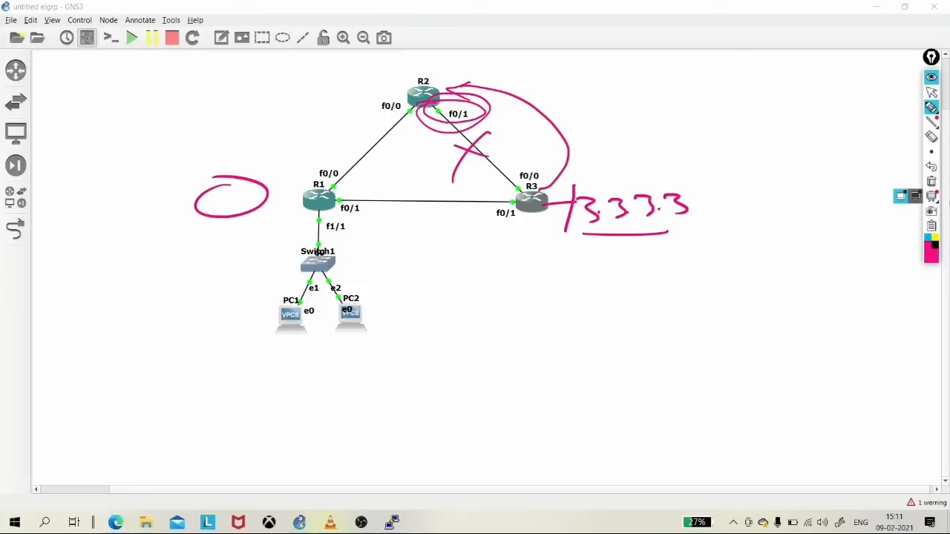
pyautogui.click(931, 182)
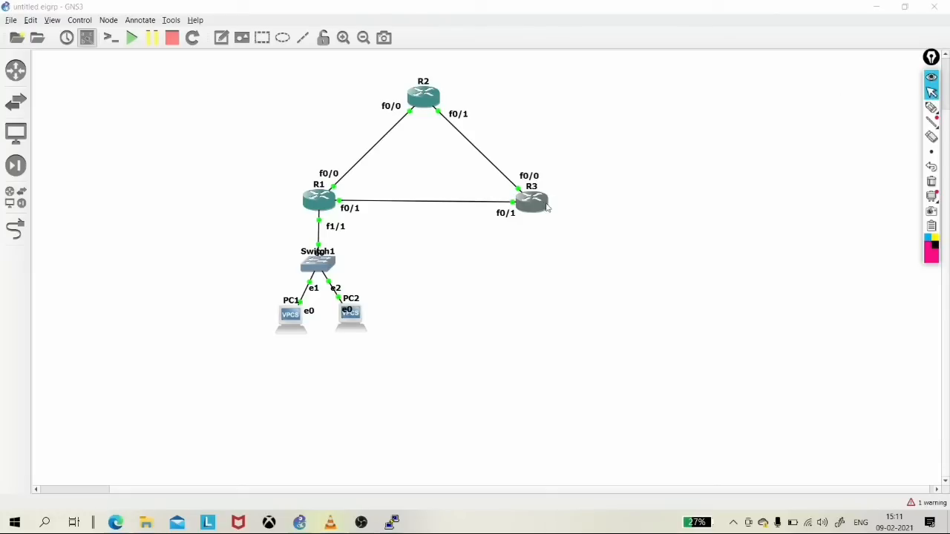
# Step: Reopen R3's console, page past the remaining interface output to blank prompt lines, and maximize the window
pyautogui.moveTo(392, 523)
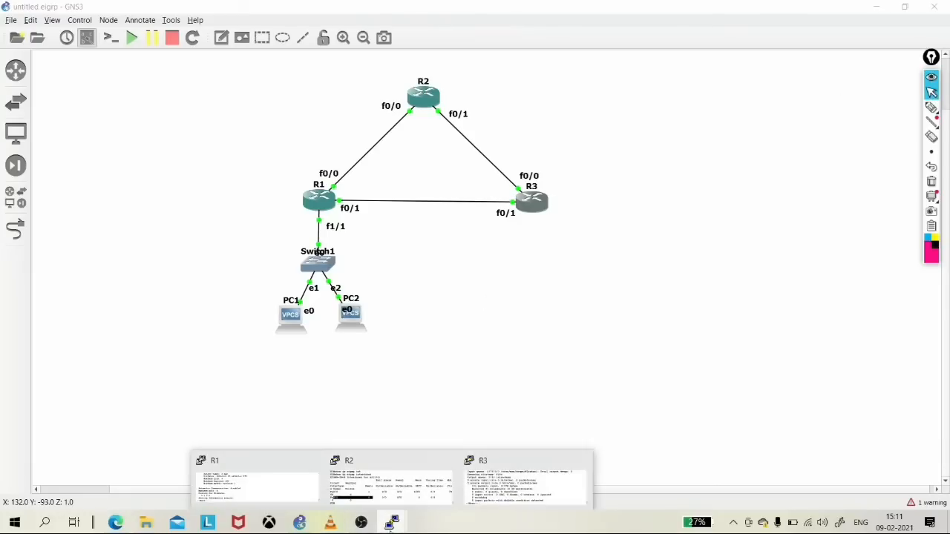
pyautogui.click(512, 482)
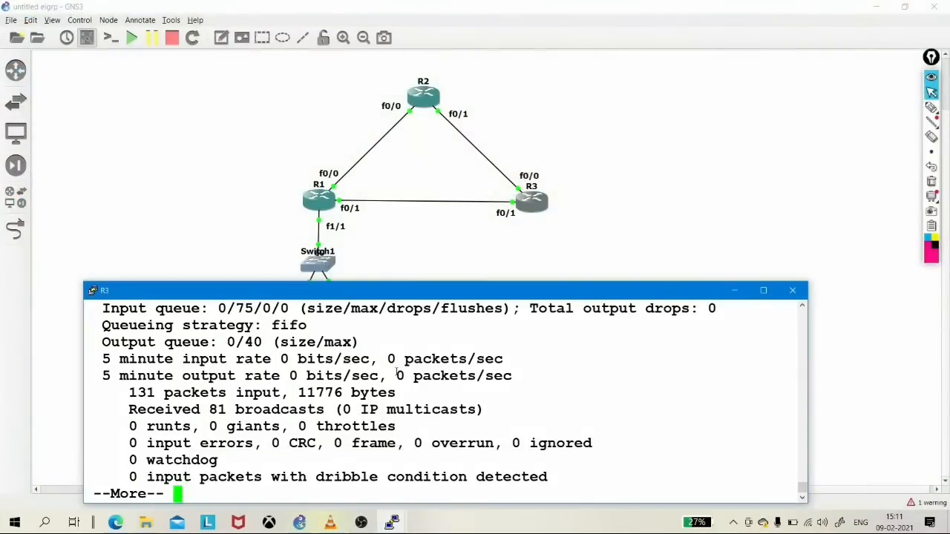
pyautogui.press('Return')
pyautogui.press('Return')
pyautogui.press('Return')
pyautogui.press('Return')
pyautogui.press('Return')
pyautogui.press('Return')
pyautogui.press('Return')
pyautogui.press('Return')
pyautogui.press('Return')
pyautogui.press('Return')
pyautogui.press('Return')
pyautogui.press('Return')
pyautogui.press('Return')
pyautogui.press('Return')
pyautogui.press('Return')
pyautogui.press('Return')
pyautogui.press('Return')
pyautogui.press('Return')
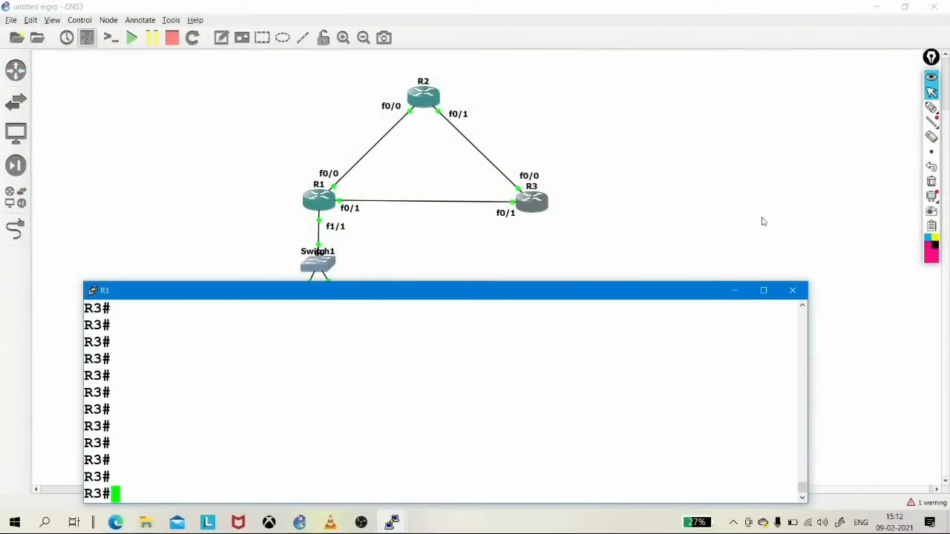
pyautogui.click(764, 290)
# Step: Display R3's EIGRP-learned routes with show ip route eigrp
pyautogui.write('s')
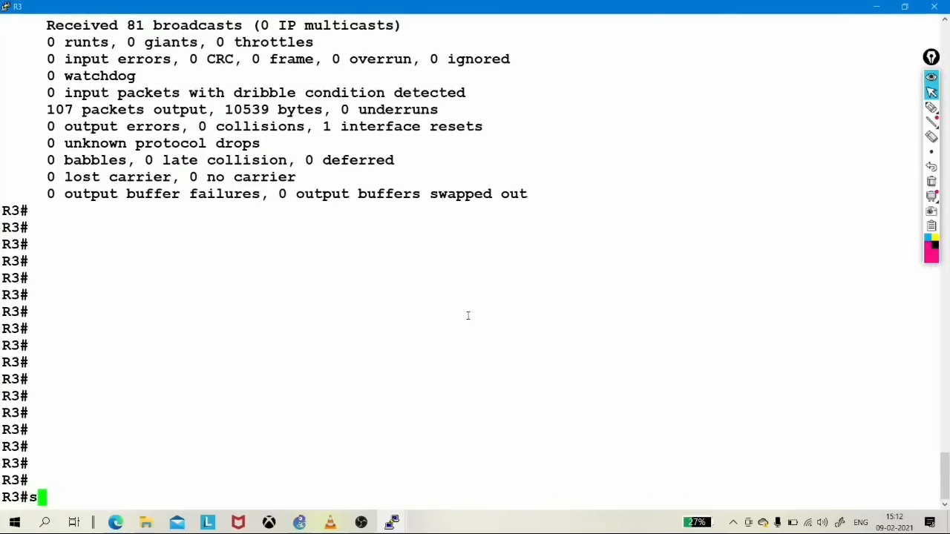
pyautogui.write('h')
pyautogui.press('Tab')
pyautogui.write('ip ro')
pyautogui.press('Tab')
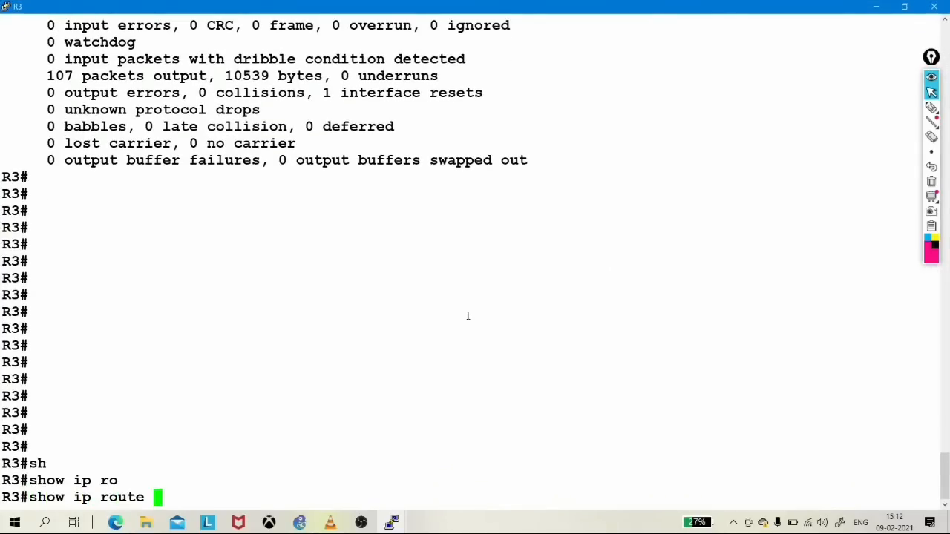
pyautogui.write('ei')
pyautogui.press('Tab')
pyautogui.press('Return')
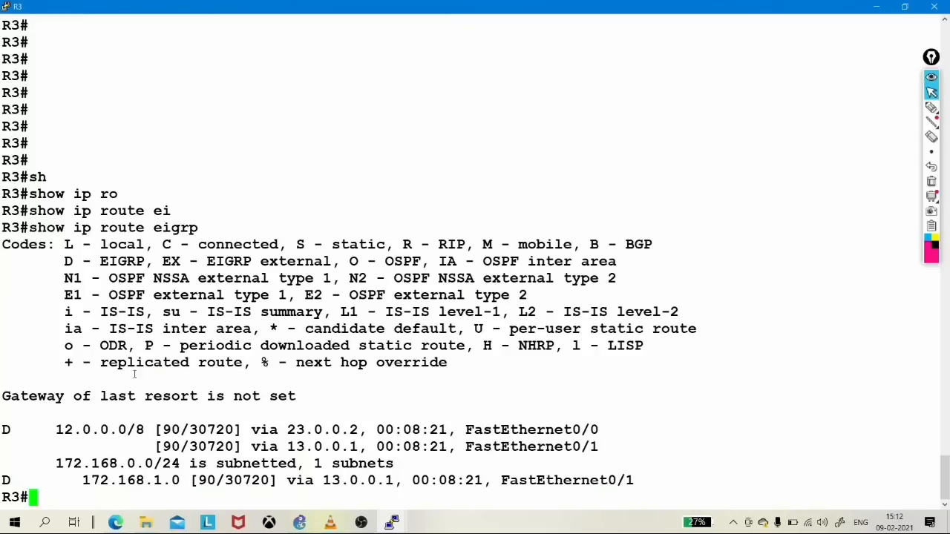
# Step: Highlight the 172.168.0.0 network in R3's route output, add blank prompt lines and restore the console beside the topology
pyautogui.moveTo(52, 464); pyautogui.dragTo(154, 464)
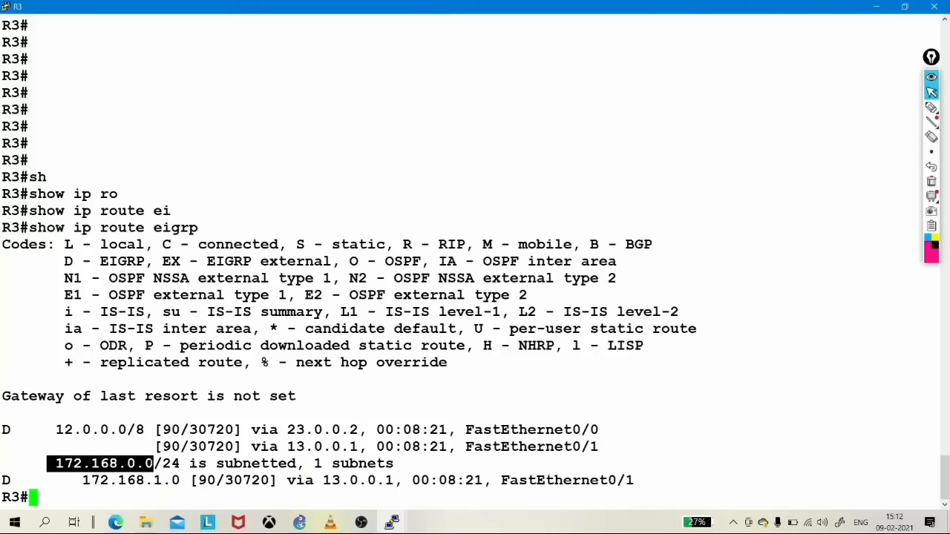
pyautogui.click(196, 486)
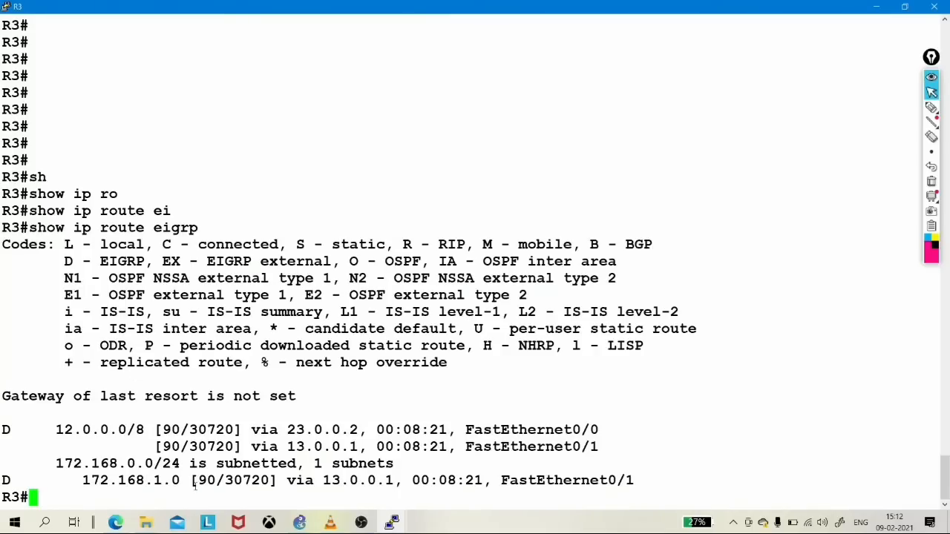
pyautogui.press('Return')
pyautogui.press('Return')
pyautogui.press('Return')
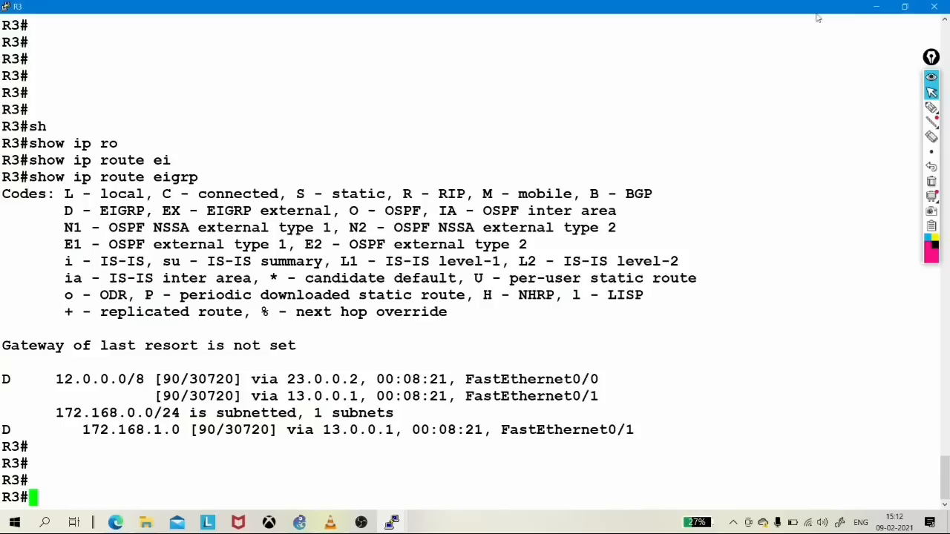
pyautogui.click(904, 6)
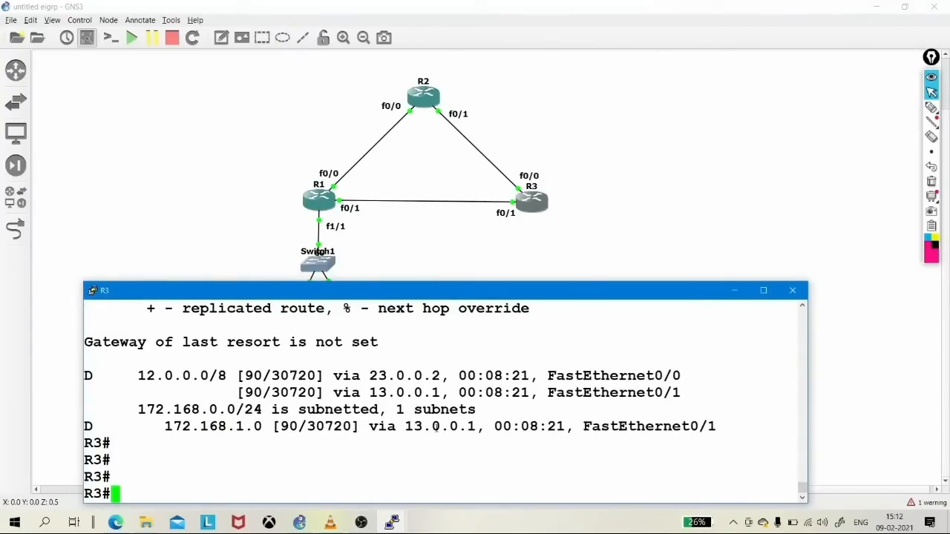
pyautogui.press('Return')
pyautogui.press('Return')
pyautogui.press('Return')
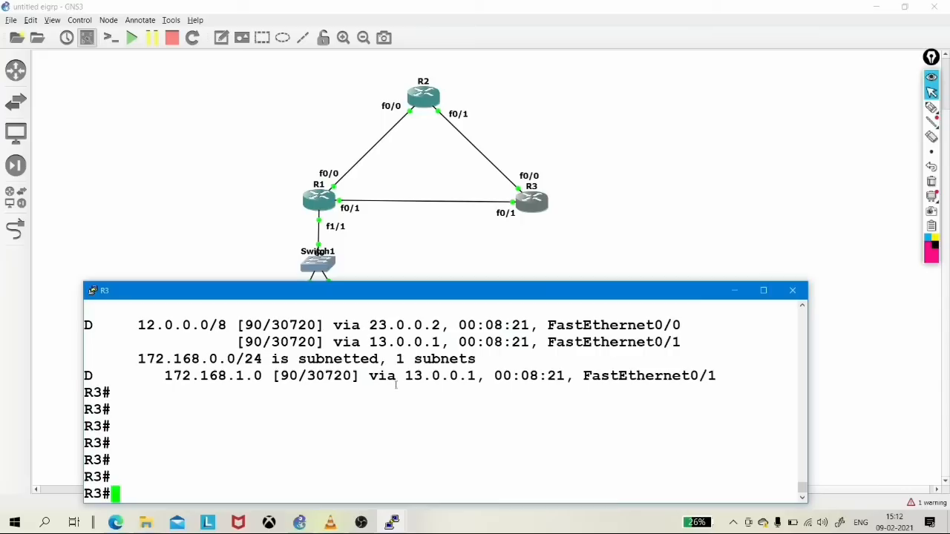
# Step: Highlight the metric of R3's 172.168.1.0 route, clear the selection and add blank prompt lines
pyautogui.moveTo(359, 375); pyautogui.dragTo(307, 376)
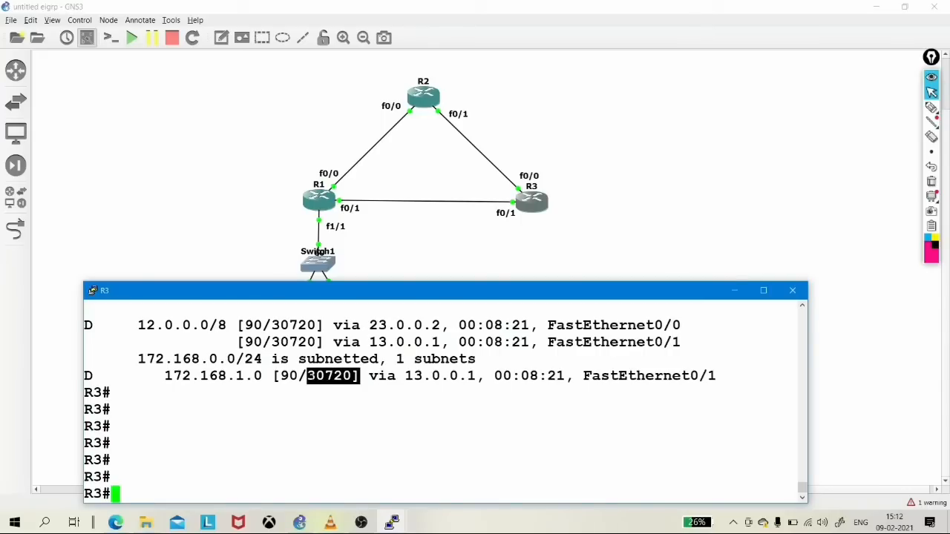
pyautogui.click(242, 486)
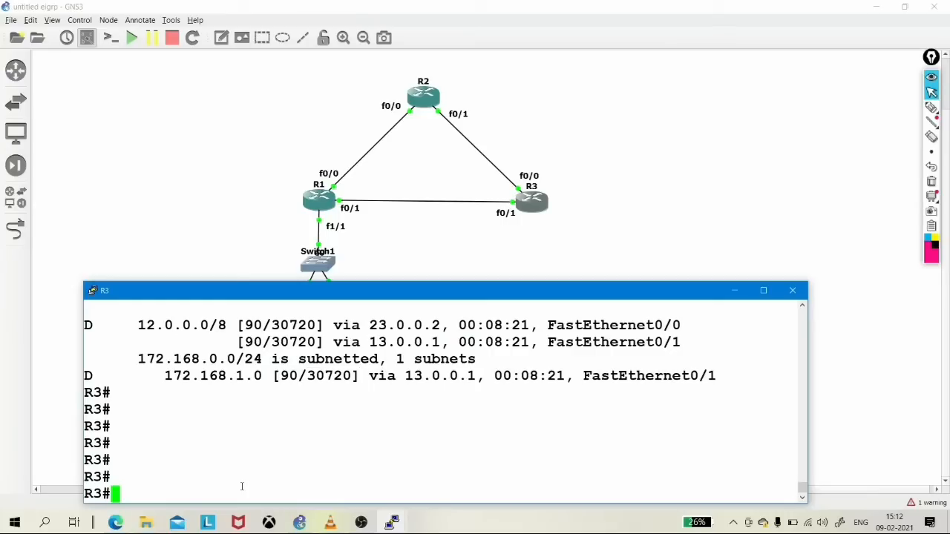
pyautogui.press('Return')
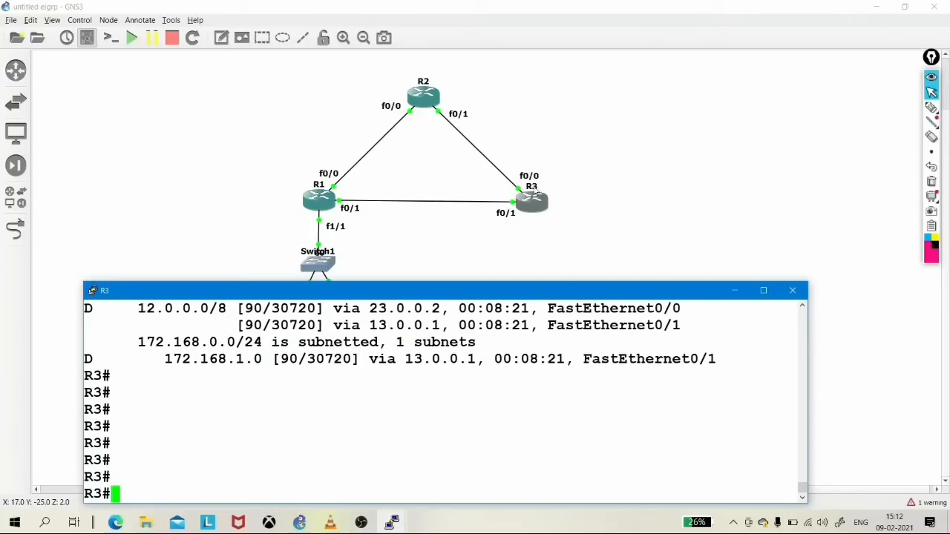
pyautogui.press('Return')
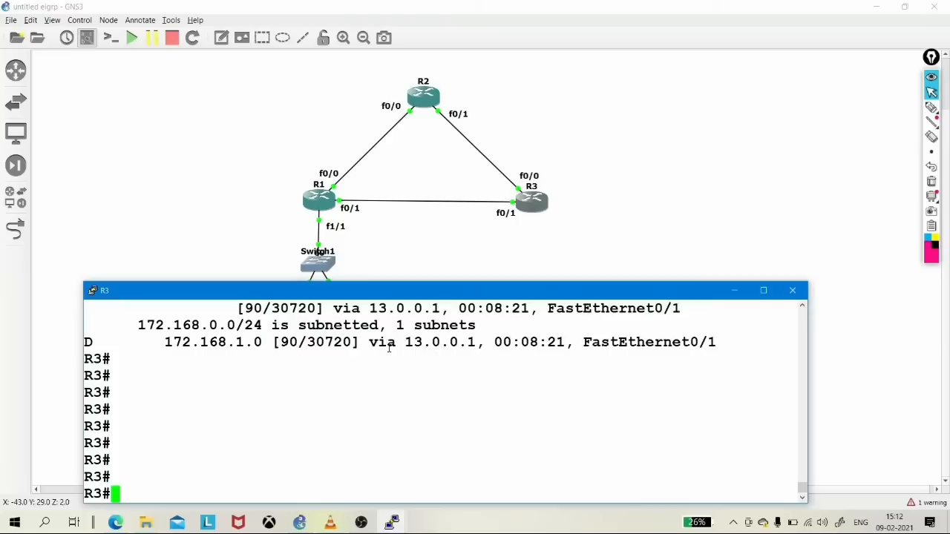
# Step: Enter global configuration mode on R3 with configure terminal and open interface f0/0
pyautogui.write('conf')
pyautogui.press('Tab')
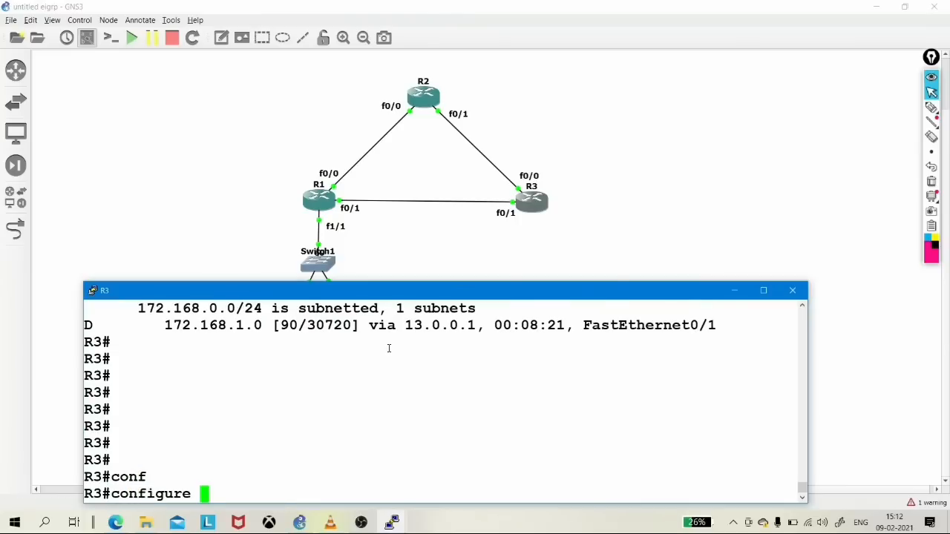
pyautogui.write('t')
pyautogui.press('Tab')
pyautogui.press('Return')
pyautogui.press('Return')
pyautogui.press('Return')
pyautogui.write('int f0/0')
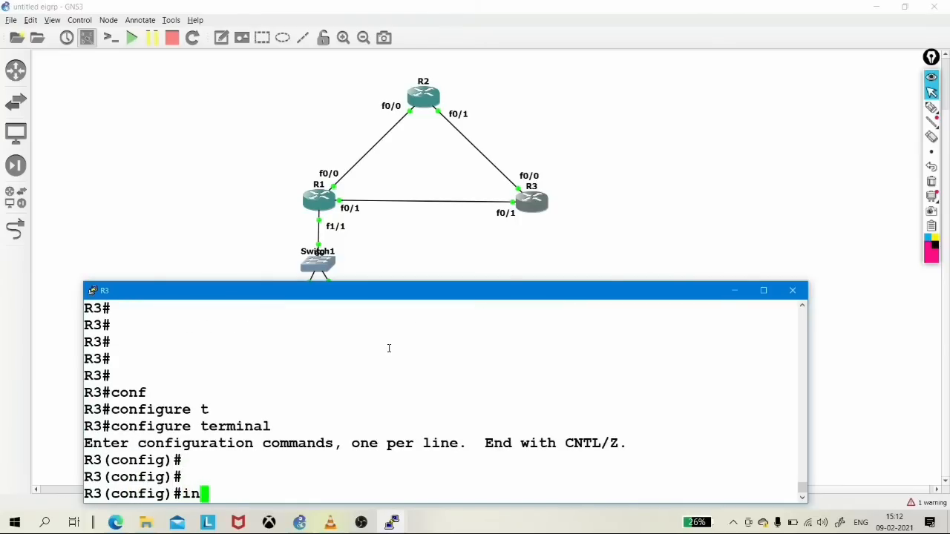
pyautogui.press('Return')
# Step: Set the delay of R3's f0/0 to 5, exit to privileged mode and maximize the console
pyautogui.write('del')
pyautogui.press('Tab')
pyautogui.write('5')
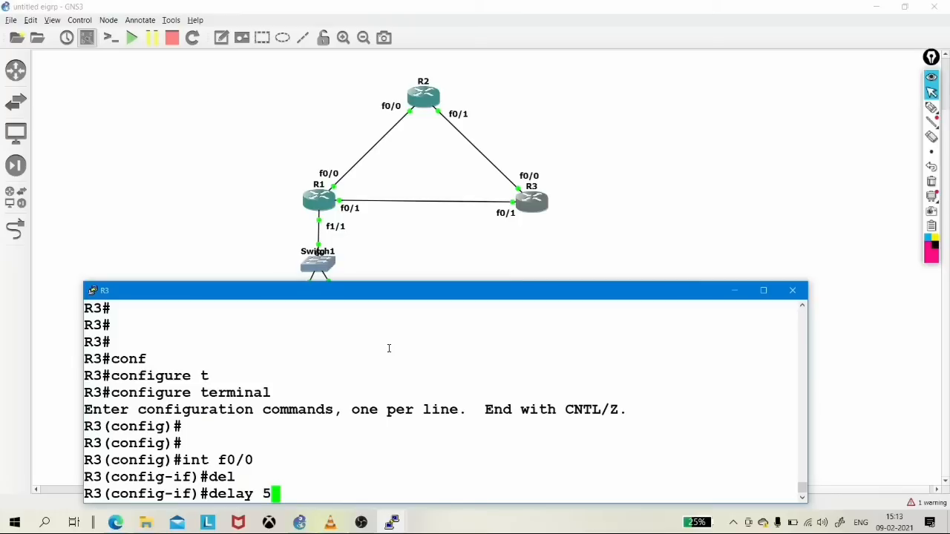
pyautogui.press('Return')
pyautogui.write('ex')
pyautogui.press('Return')
pyautogui.write('exi')
pyautogui.press('Return')
pyautogui.press('Return')
pyautogui.press('Return')
pyautogui.press('Return')
pyautogui.press('Return')
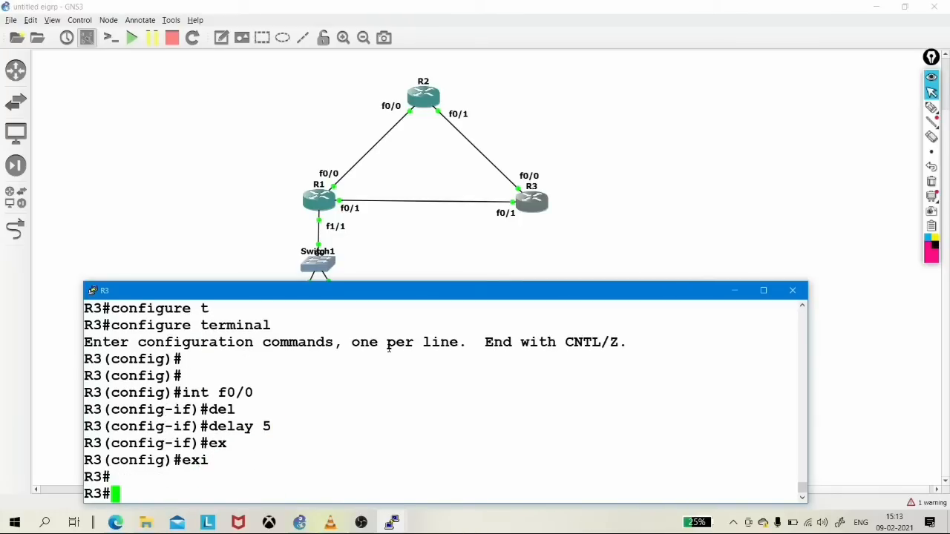
pyautogui.click(763, 290)
# Step: Try to display the IP details of R3's f0/0 interface
pyautogui.write('sh')
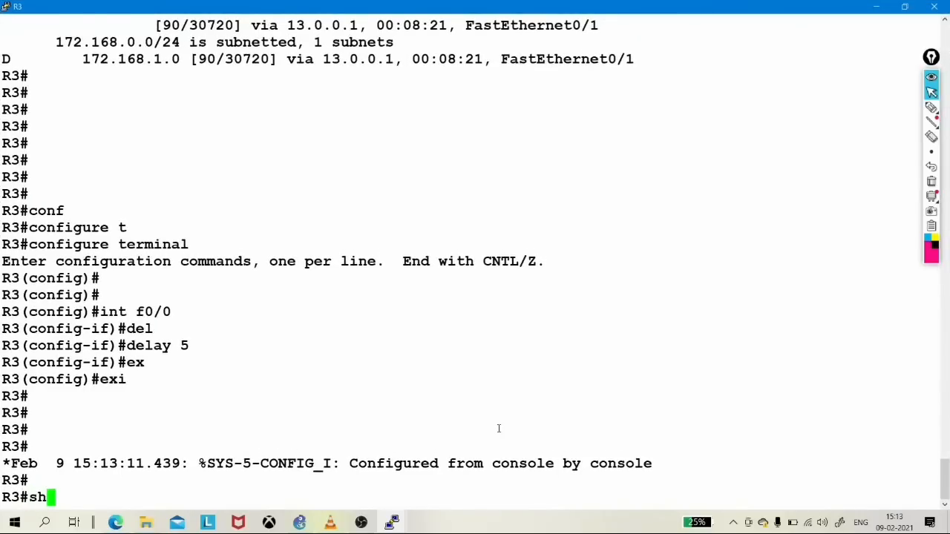
pyautogui.press('Tab')
pyautogui.write('ip iint f0/0')
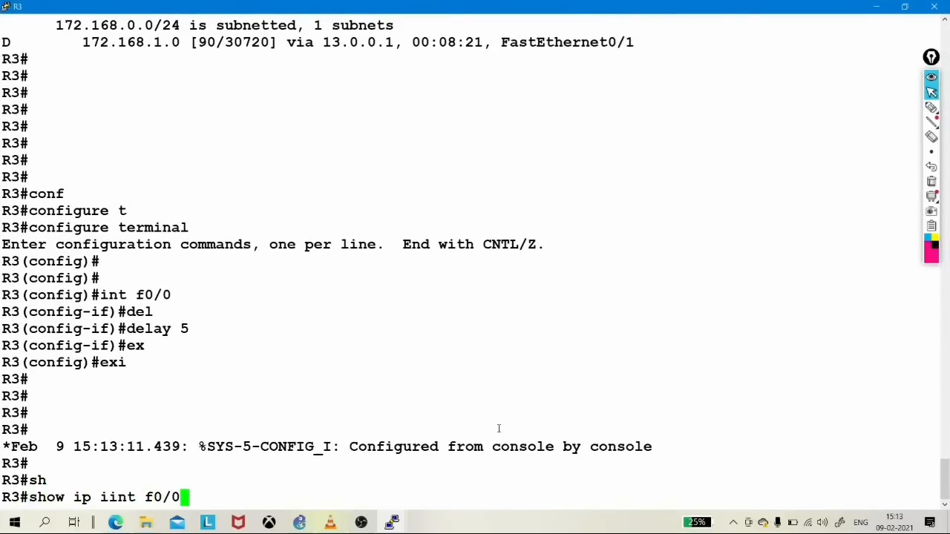
pyautogui.press('Return')
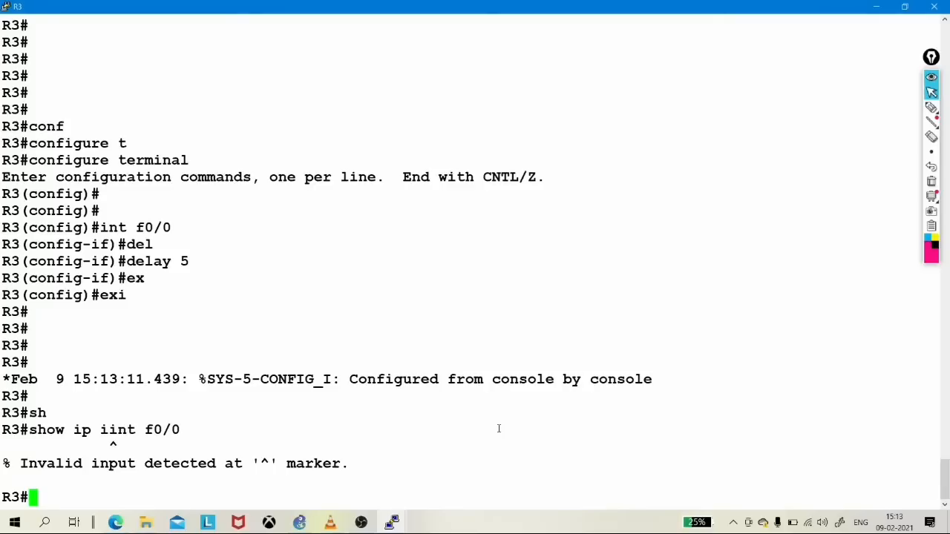
# Step: Display R3's interface details with show interfaces f0/0 and highlight the DLY value
pyautogui.write('sh')
pyautogui.press('Tab')
pyautogui.write('int')
pyautogui.press('Tab')
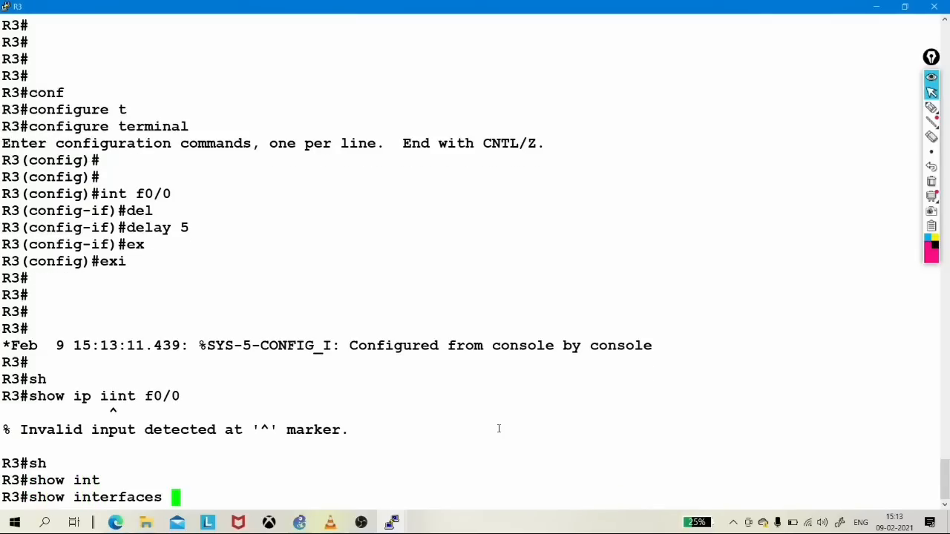
pyautogui.write('f')
pyautogui.press('Tab')
pyautogui.write('0/0')
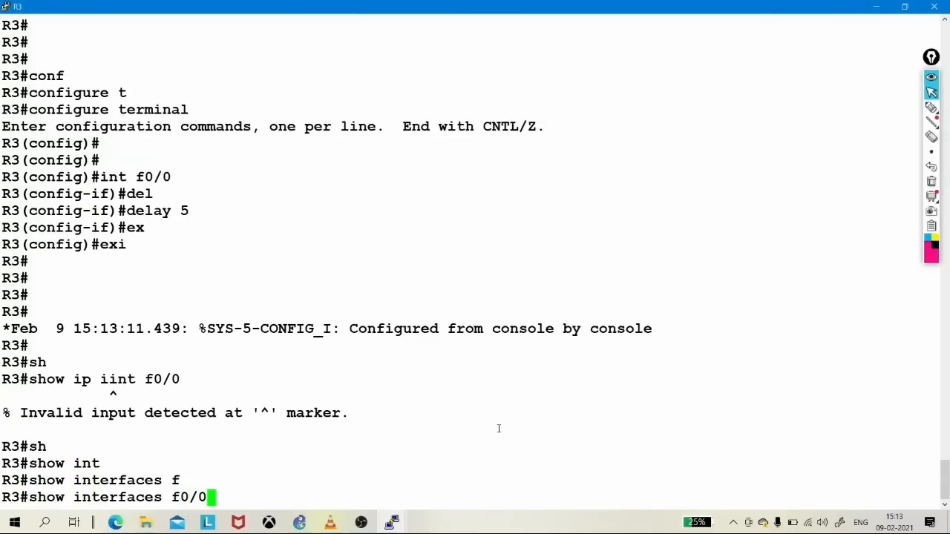
pyautogui.press('Return')
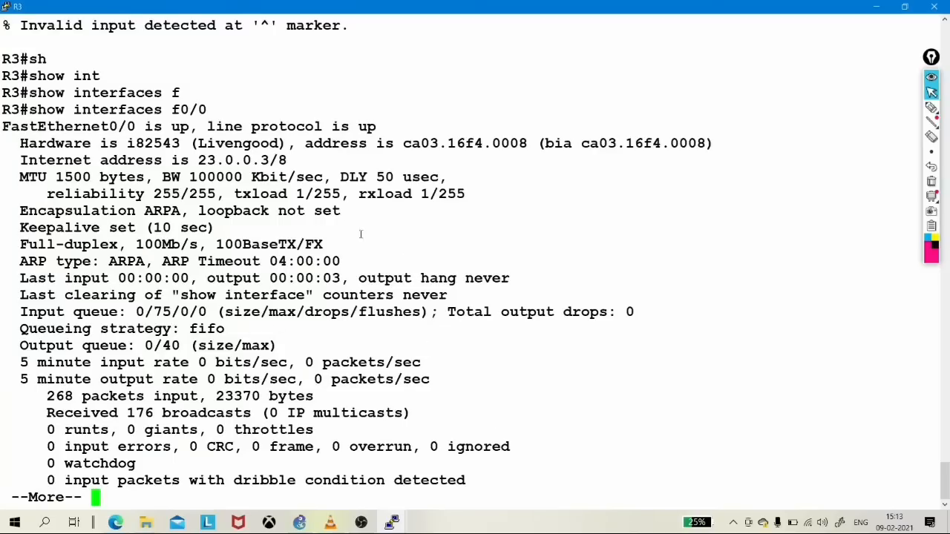
pyautogui.moveTo(340, 177); pyautogui.dragTo(393, 177)
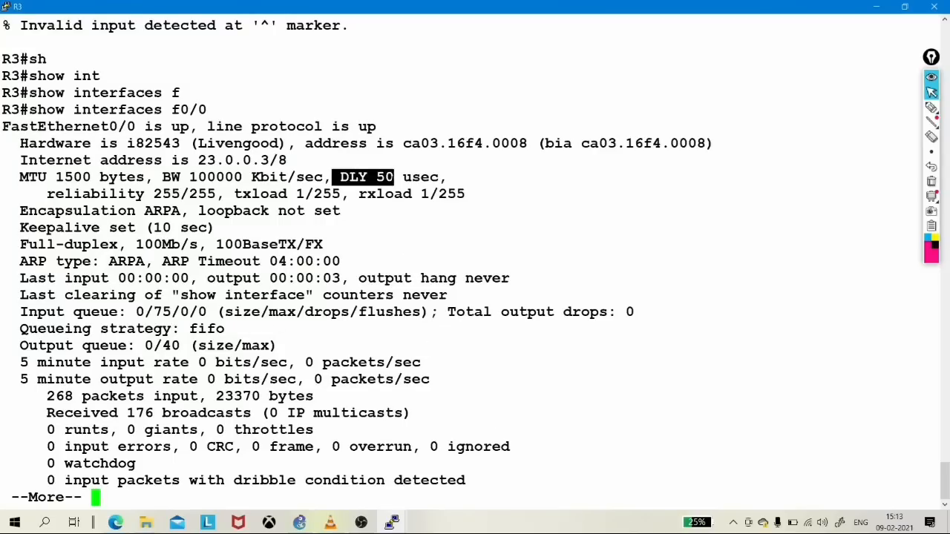
# Step: Restore R3's console, switch to R2's console, enter global configuration mode and open interface f0/0
pyautogui.click(905, 6)
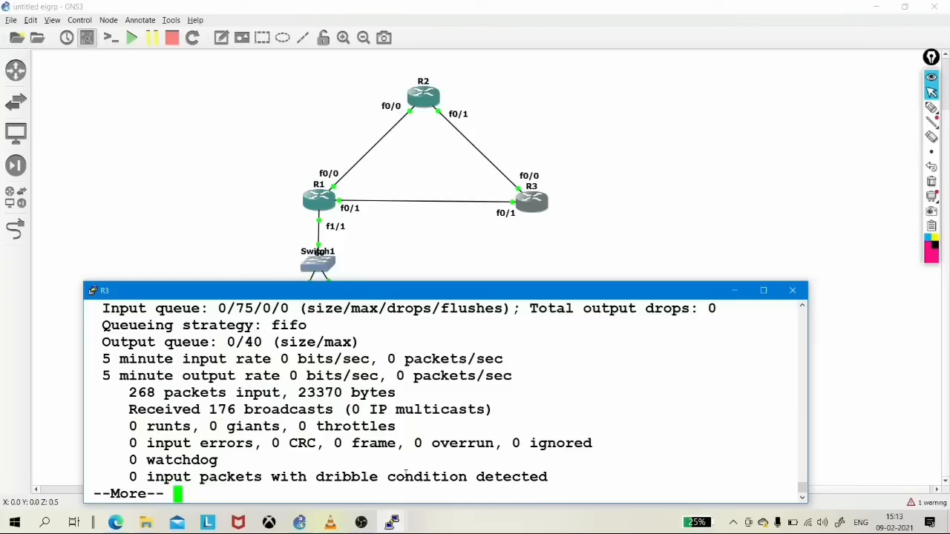
pyautogui.click(392, 523)
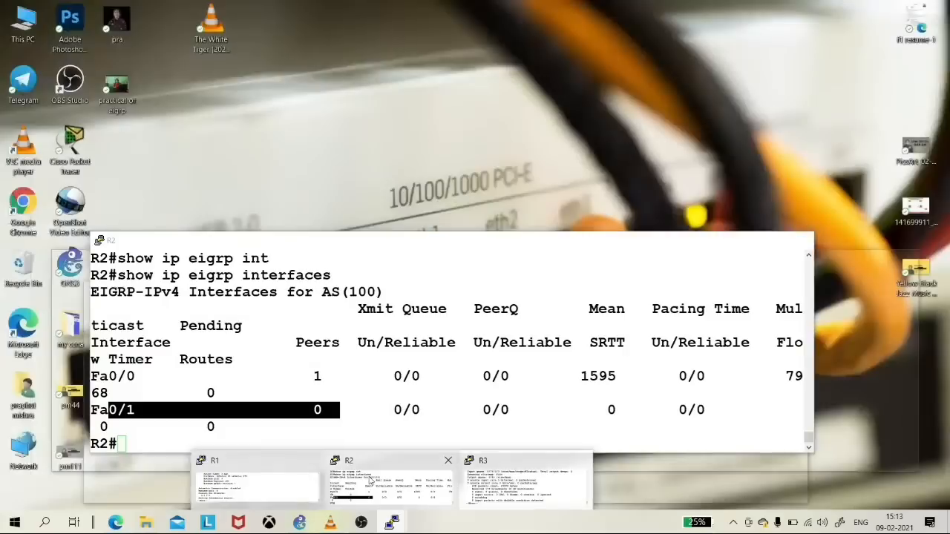
pyautogui.click(371, 481)
pyautogui.press('Return')
pyautogui.press('Return')
pyautogui.write('configure t')
pyautogui.press('Tab')
pyautogui.write('t')
pyautogui.press('Tab')
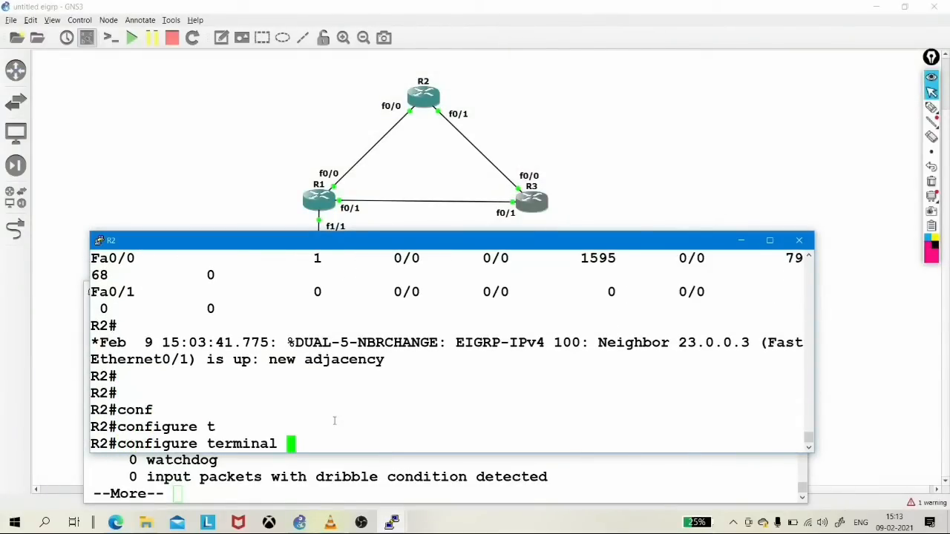
pyautogui.press('Return')
pyautogui.press('Return')
pyautogui.write('int f0/0')
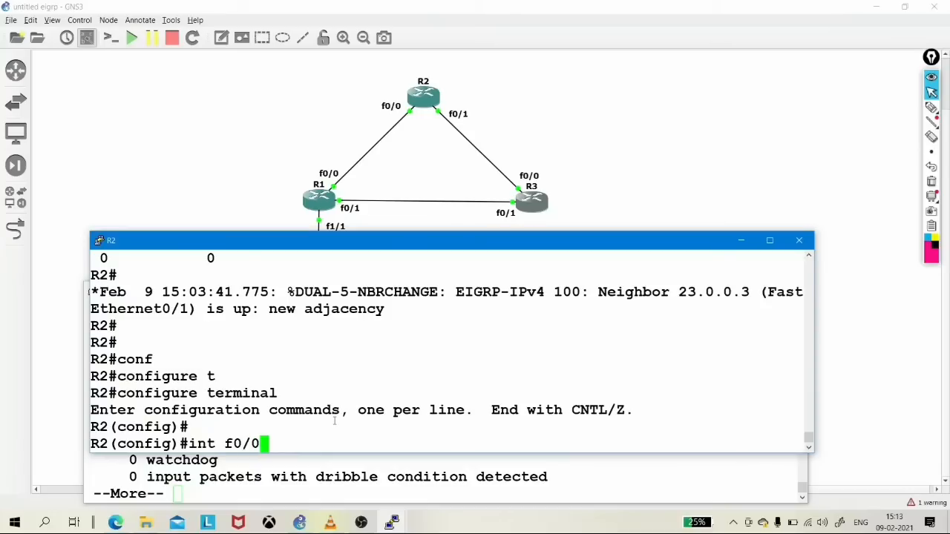
pyautogui.press('Return')
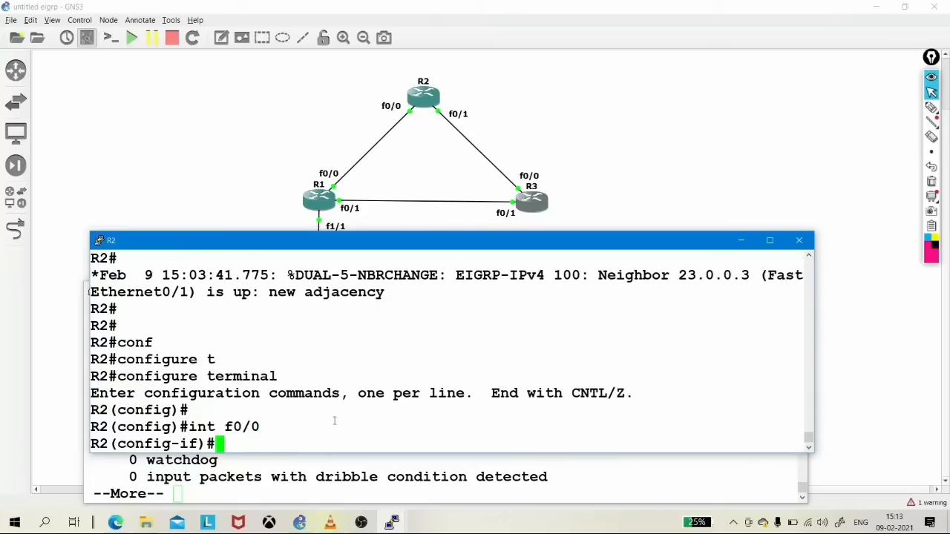
# Step: Set the delay of R2's f0/0 to 5 and exit to privileged mode
pyautogui.write('del')
pyautogui.press('Tab')
pyautogui.write('5')
pyautogui.press('Return')
pyautogui.write('ex')
pyautogui.press('Return')
pyautogui.write('exi')
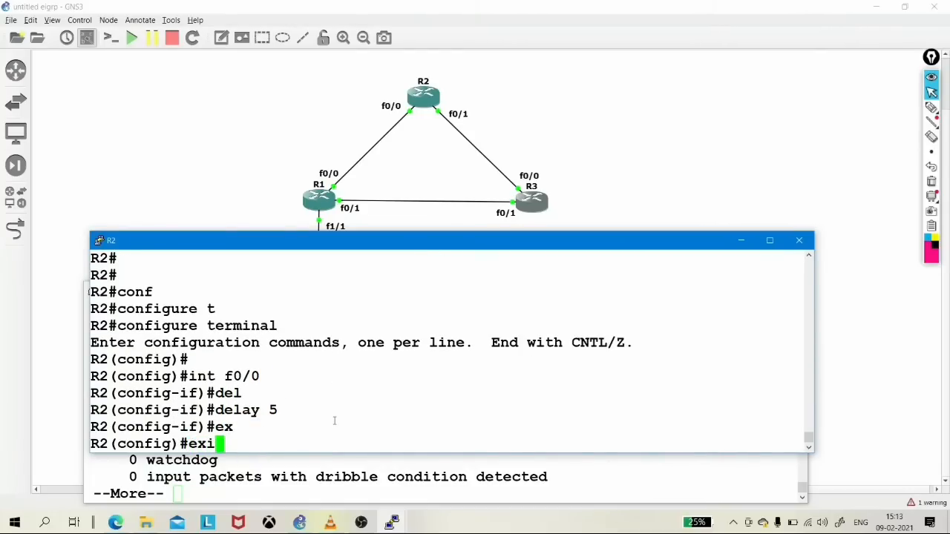
pyautogui.press('Return')
# Step: Return to R3's console, maximize it and page past the remaining interface output to blank prompt lines
pyautogui.click(515, 483)
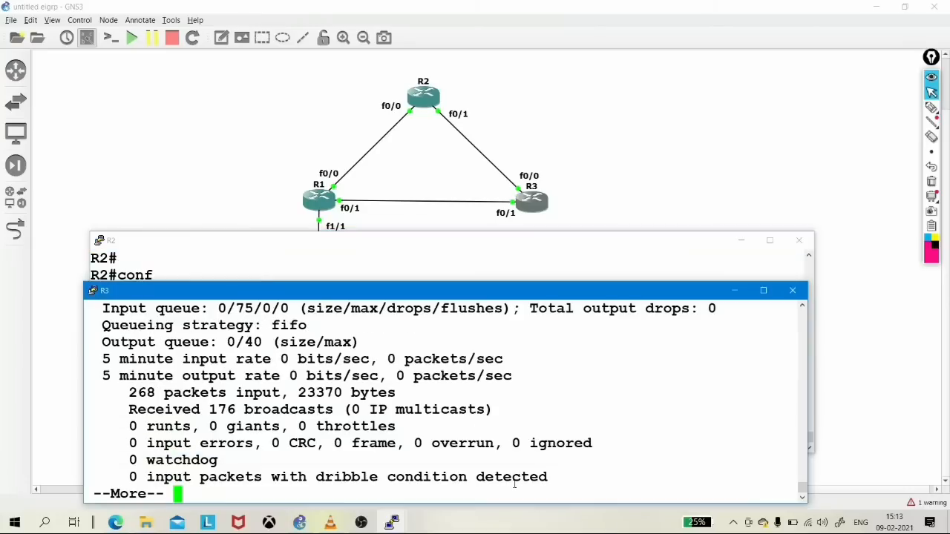
pyautogui.press('Return')
pyautogui.press('Return')
pyautogui.press('Return')
pyautogui.press('Return')
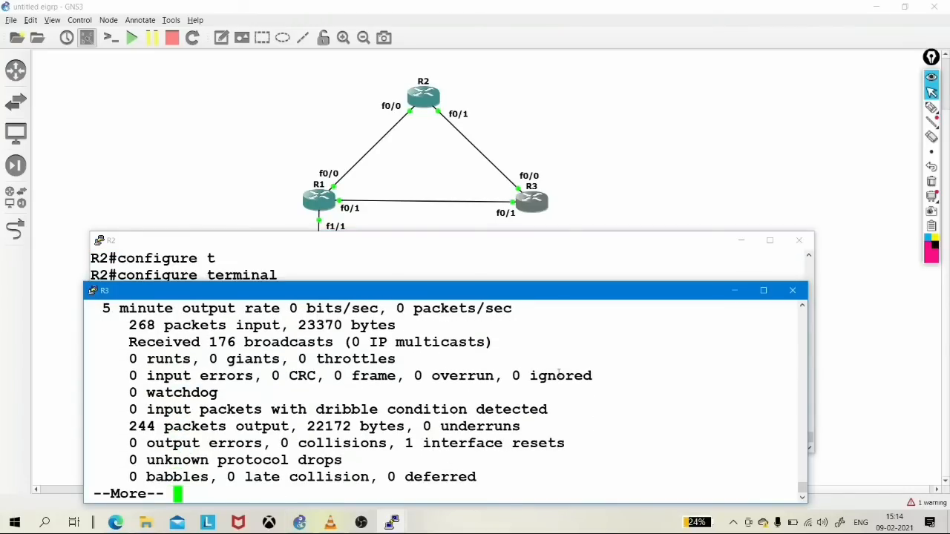
pyautogui.click(763, 294)
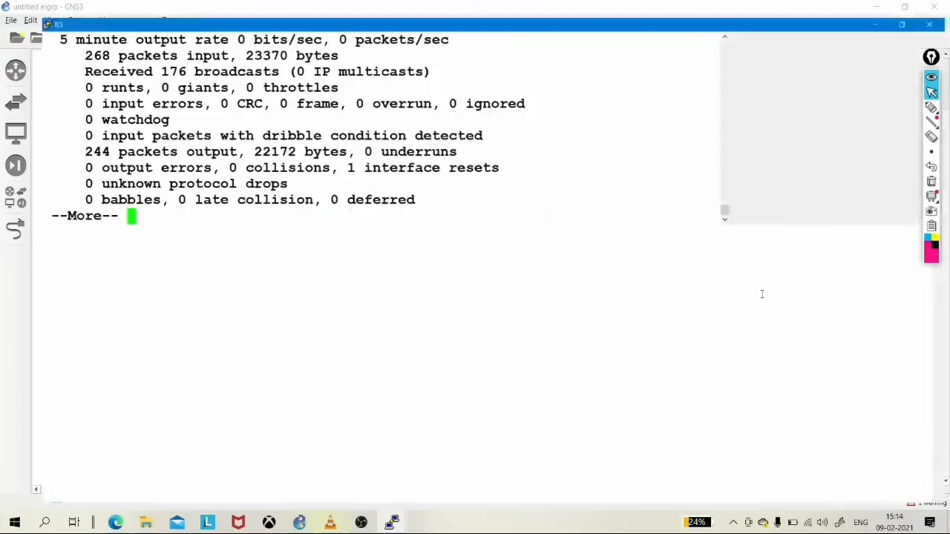
pyautogui.press('Return')
pyautogui.press('Return')
pyautogui.press('Return')
pyautogui.press('Return')
pyautogui.press('Return')
pyautogui.press('Return')
pyautogui.press('Return')
pyautogui.press('Return')
pyautogui.press('Return')
pyautogui.press('Return')
pyautogui.press('Return')
pyautogui.press('Return')
pyautogui.press('Return')
pyautogui.press('Return')
pyautogui.press('Return')
pyautogui.press('Return')
pyautogui.press('Return')
pyautogui.press('Return')
pyautogui.press('Return')
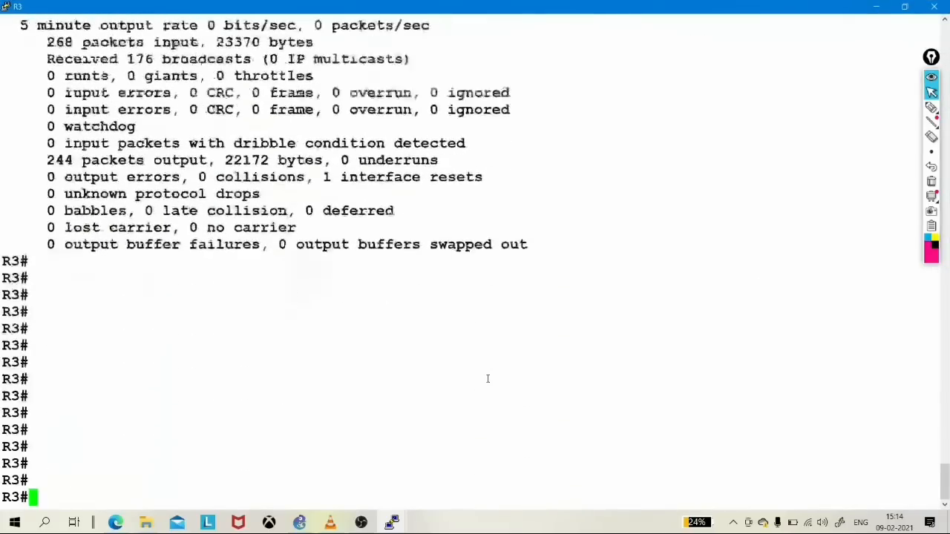
# Step: Display R3's full routing table with show ip route and add blank prompt lines
pyautogui.write('sh')
pyautogui.press('Tab')
pyautogui.write('ip ro')
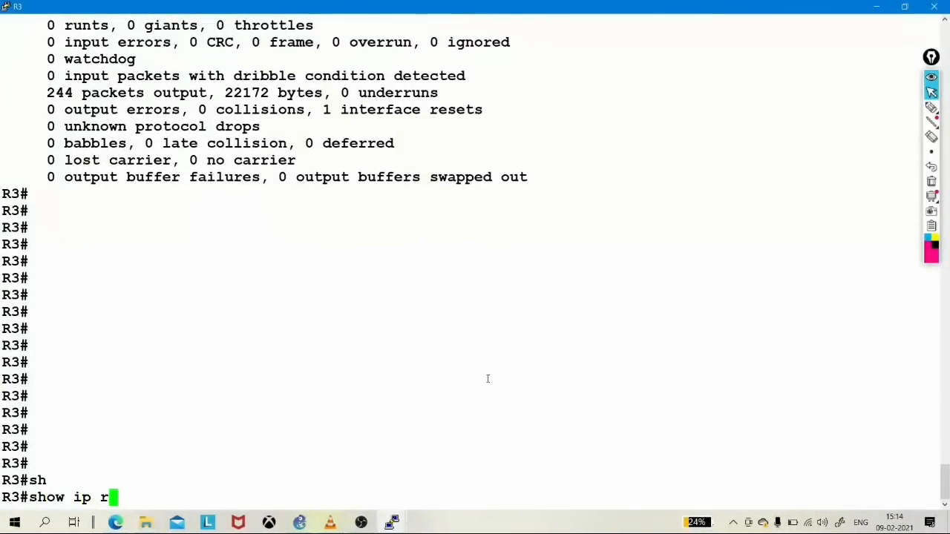
pyautogui.press('Tab')
pyautogui.press('Return')
pyautogui.press('Return')
pyautogui.press('Return')
pyautogui.press('Return')
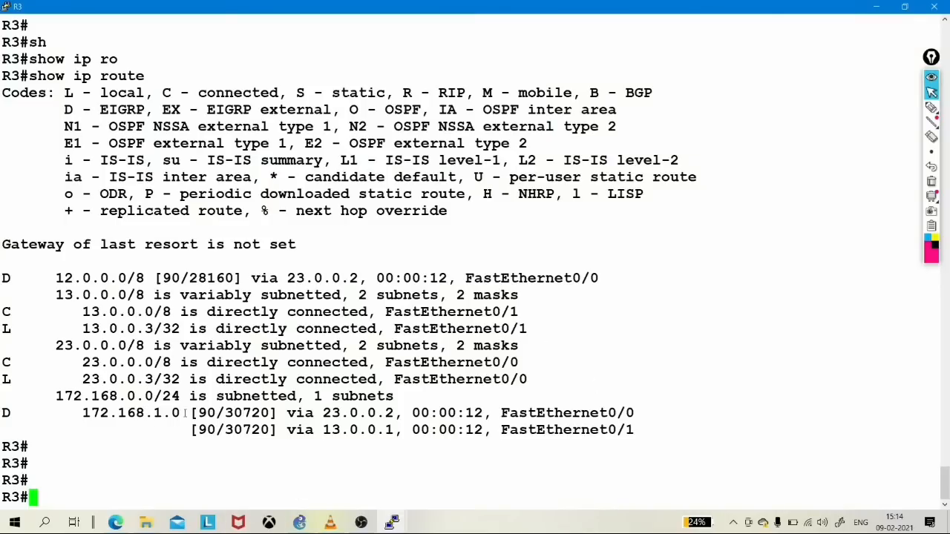
# Step: Highlight R3's two routes to 172.168.1.0, restore the console window and compare the metrics of both paths
pyautogui.moveTo(189, 411); pyautogui.dragTo(665, 438)
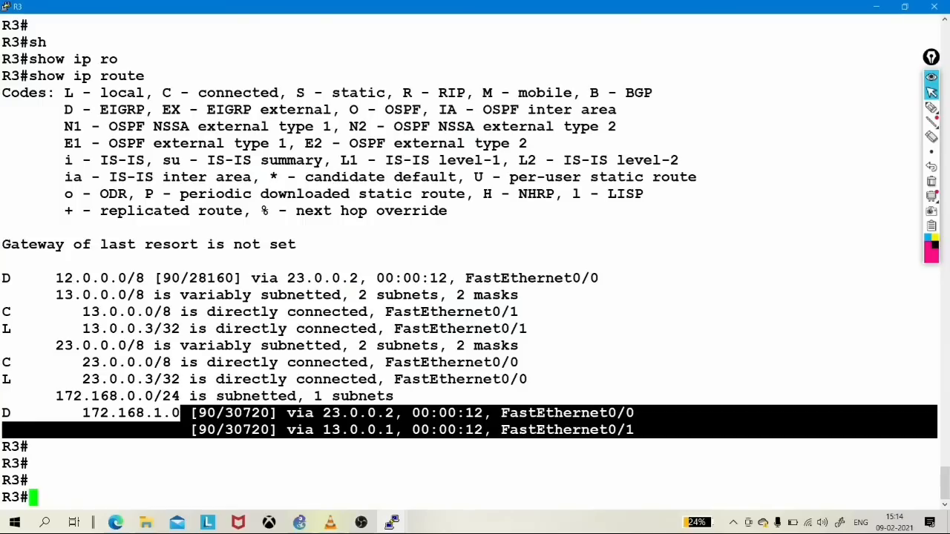
pyautogui.click(905, 7)
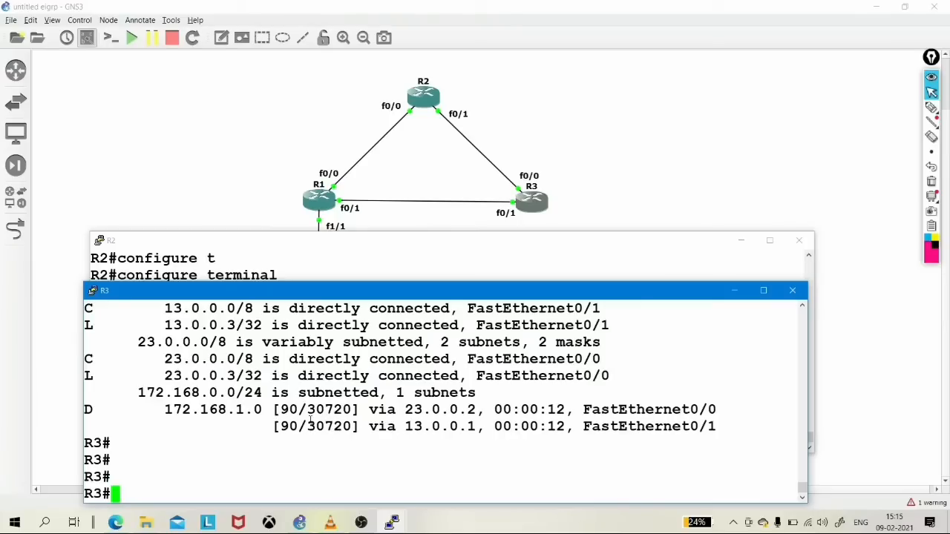
pyautogui.moveTo(309, 412); pyautogui.dragTo(350, 421)
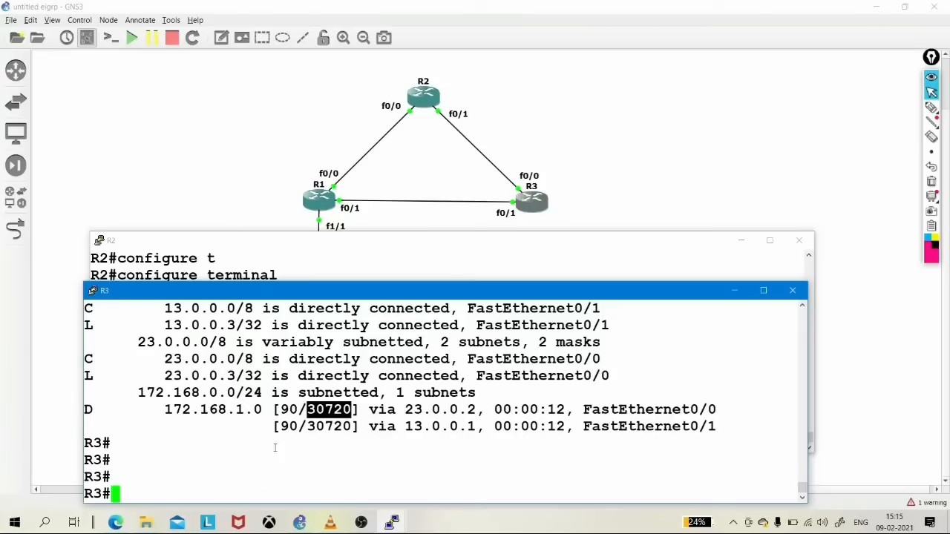
pyautogui.moveTo(299, 426); pyautogui.dragTo(352, 427)
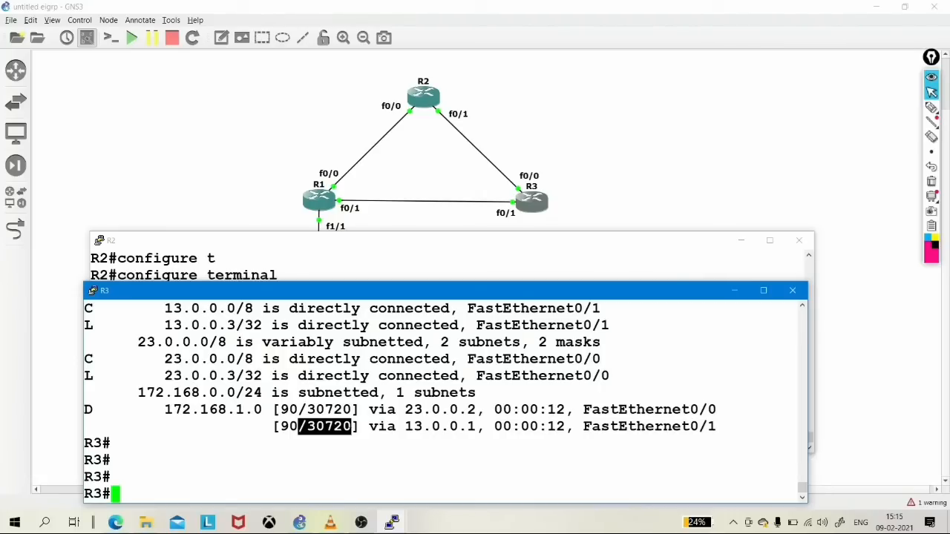
pyautogui.click(309, 428)
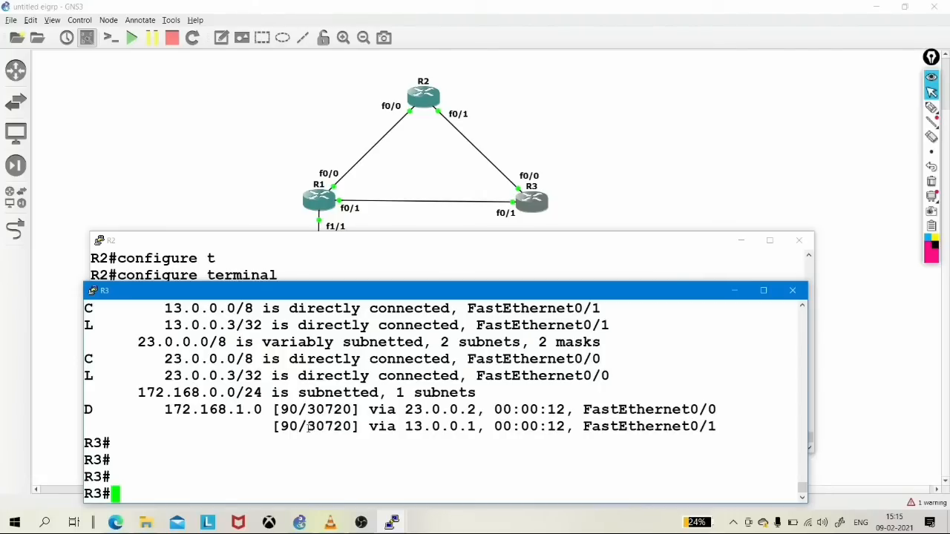
pyautogui.moveTo(308, 428)
pyautogui.mouseDown()
pyautogui.moveTo(361, 428)
pyautogui.moveTo(317, 426)
pyautogui.moveTo(318, 410)
pyautogui.moveTo(317, 426)
pyautogui.moveTo(307, 427)
pyautogui.mouseUp()
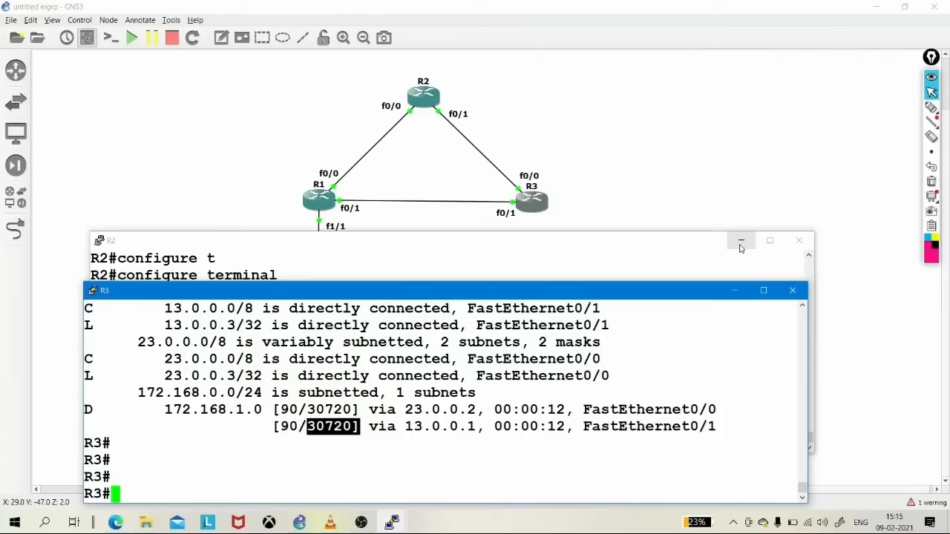
pyautogui.click(500, 468)
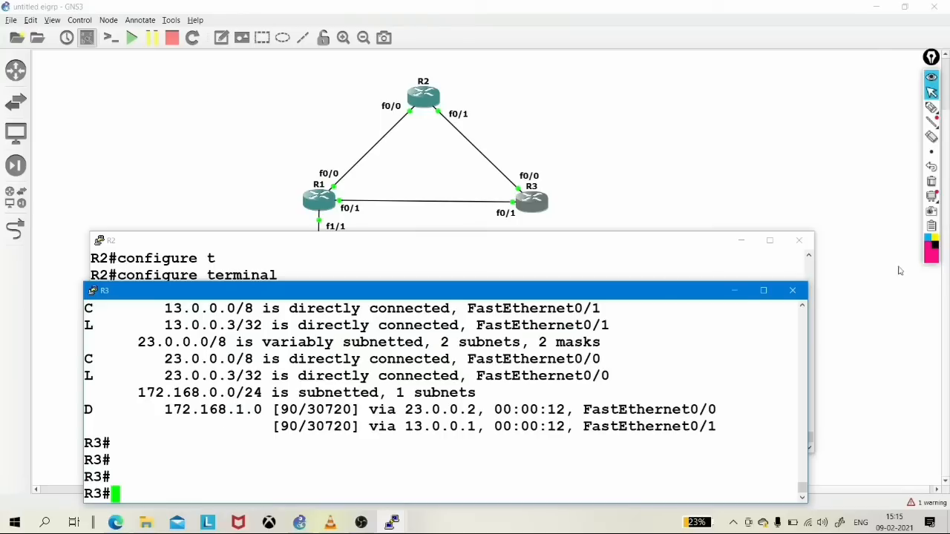
# Step: Maximize R3's console and display its routing protocol settings with show ip pro
pyautogui.click(766, 297)
pyautogui.write('sh')
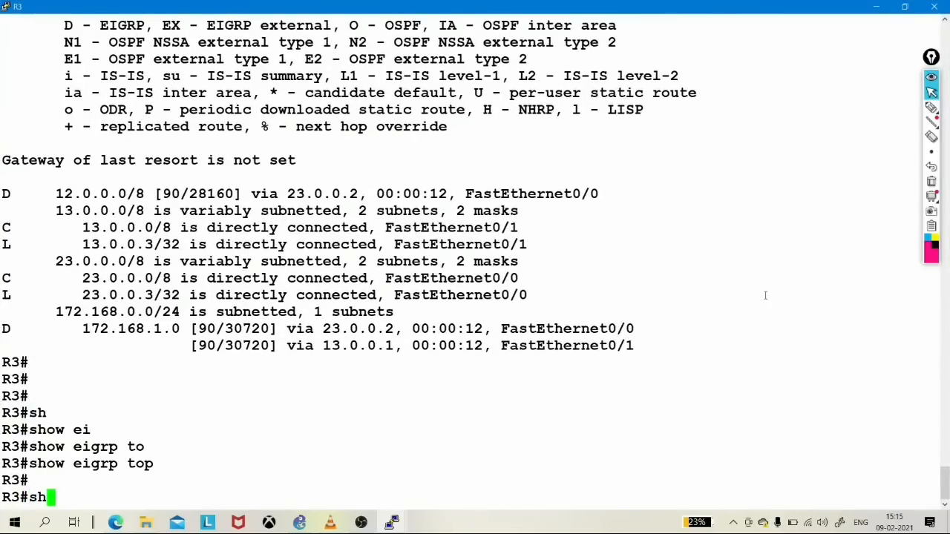
pyautogui.press('Tab')
pyautogui.write('ip ')
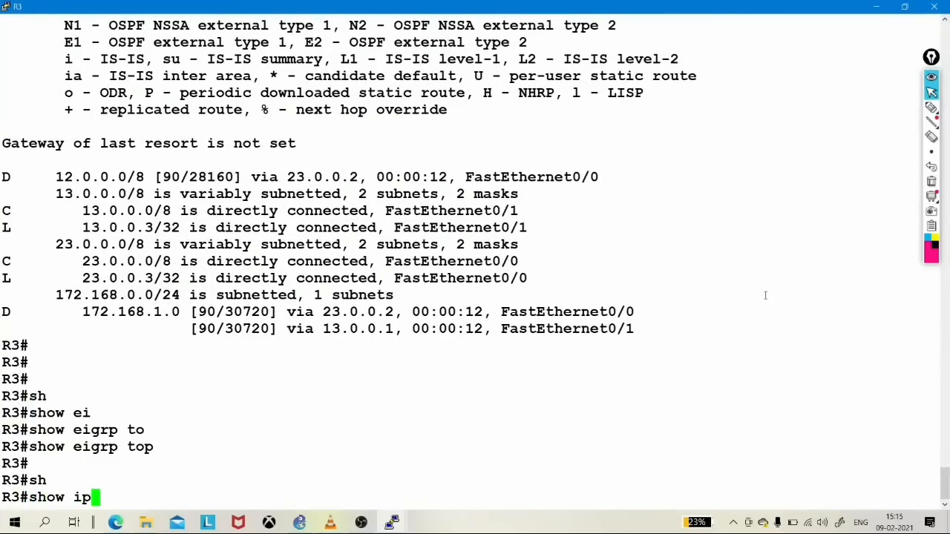
pyautogui.write('pro')
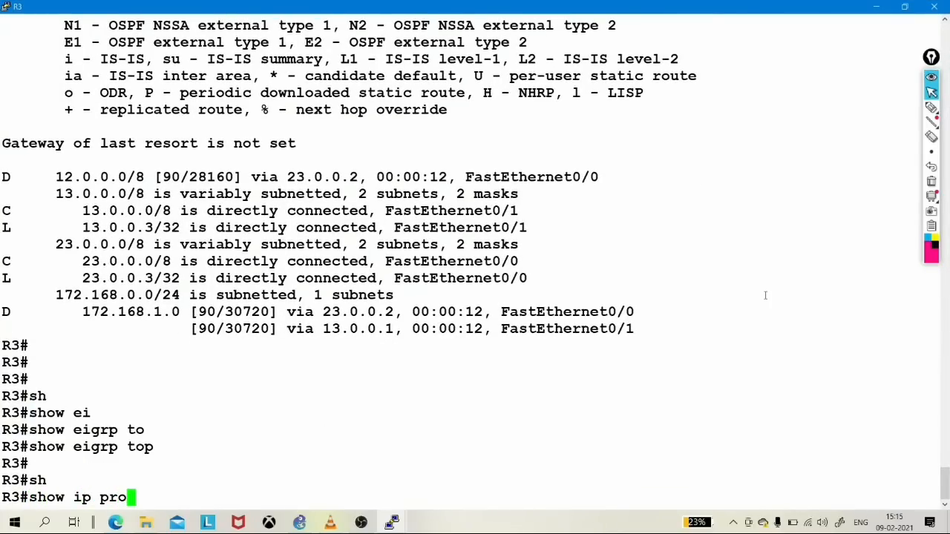
pyautogui.press('Return')
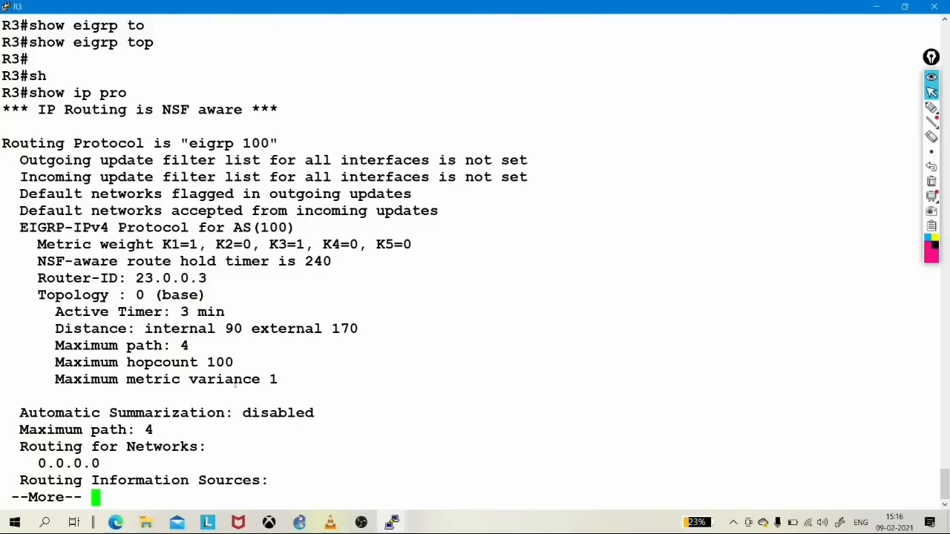
# Step: Highlight the maximum hopcount and maximum path entries in R3's protocol output
pyautogui.moveTo(46, 362); pyautogui.dragTo(253, 362)
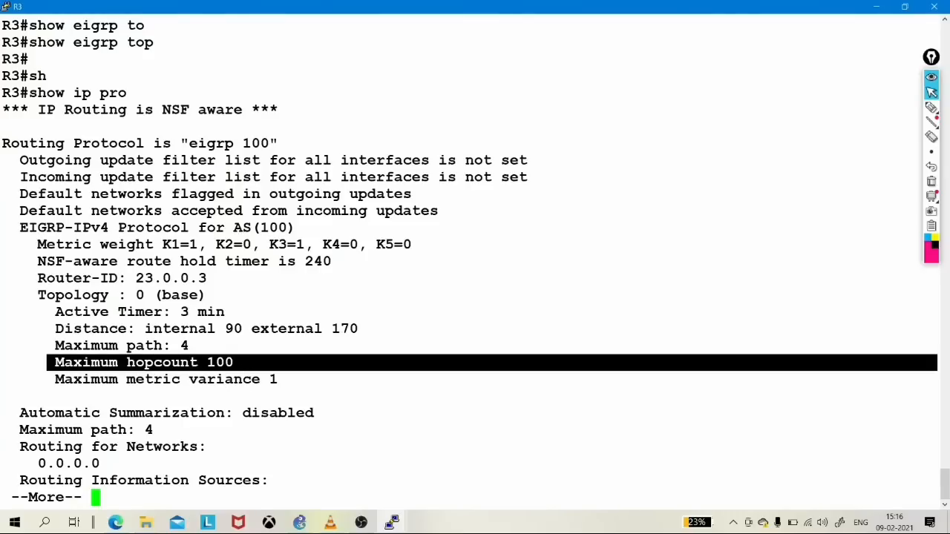
pyautogui.moveTo(51, 345); pyautogui.dragTo(201, 346)
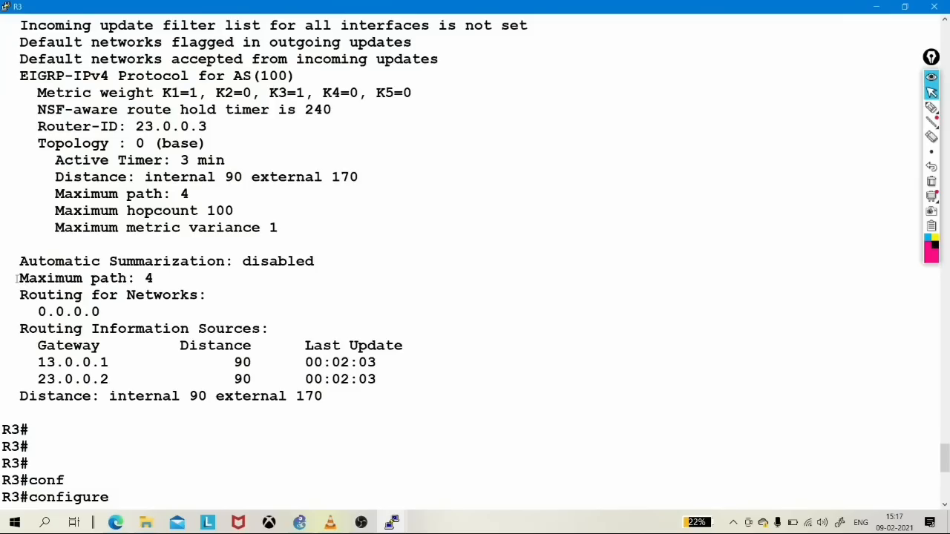
pyautogui.moveTo(15, 278); pyautogui.dragTo(937, 279)
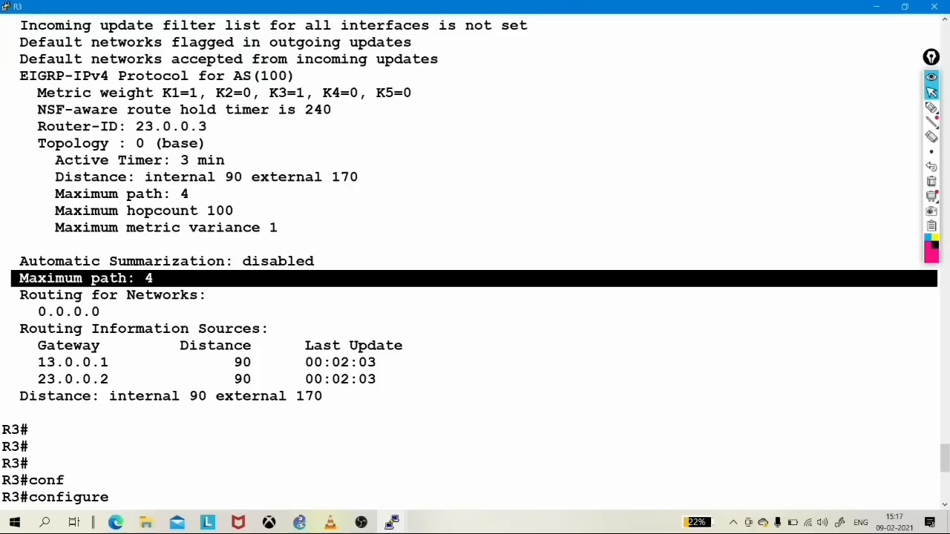
pyautogui.click(216, 424)
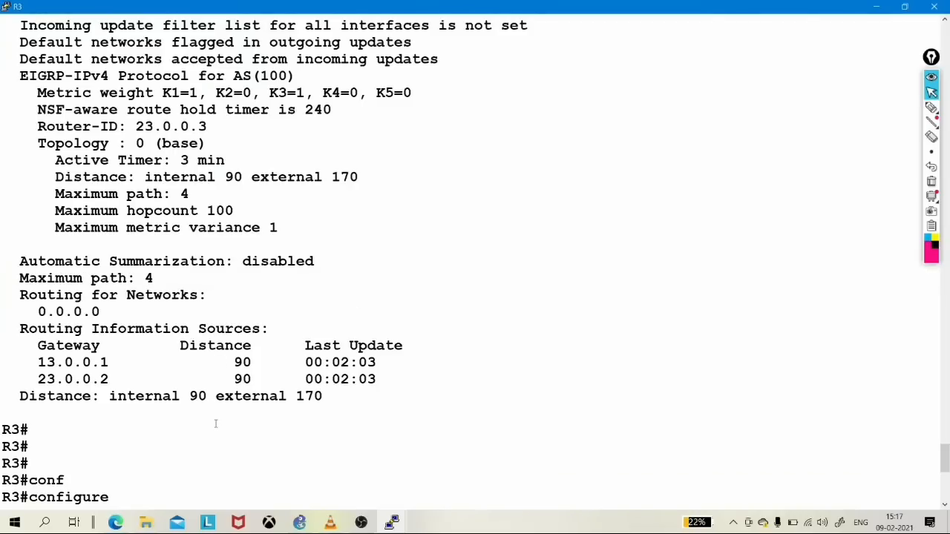
# Step: Return to R3's current configuration prompt and enter router configuration for EIGRP 100
pyautogui.scroll(-10, 216, 424)
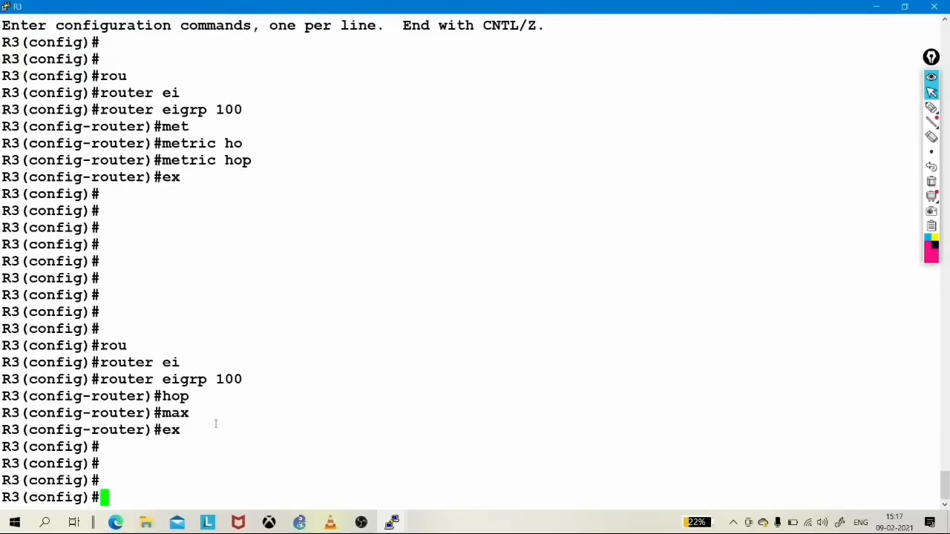
pyautogui.write('rou')
pyautogui.press('Tab')
pyautogui.write('te')
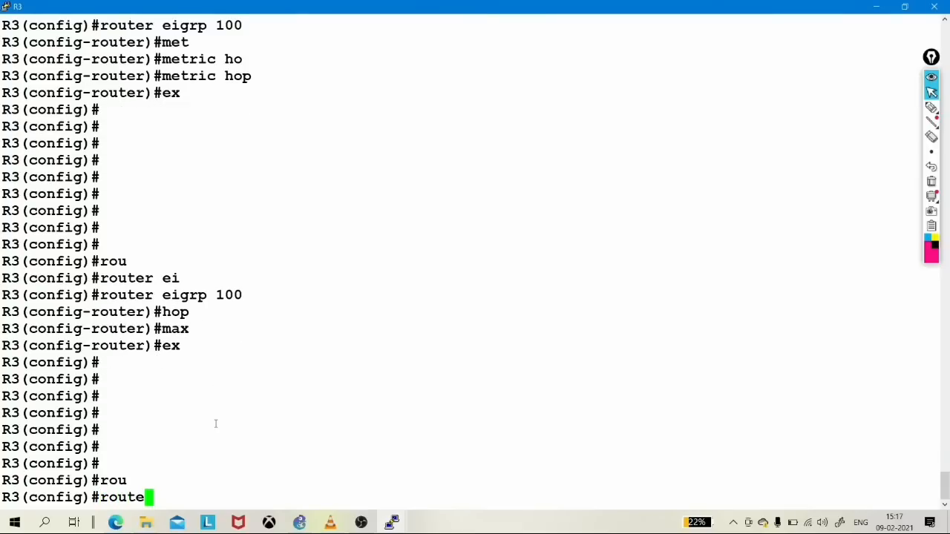
pyautogui.write('r ei')
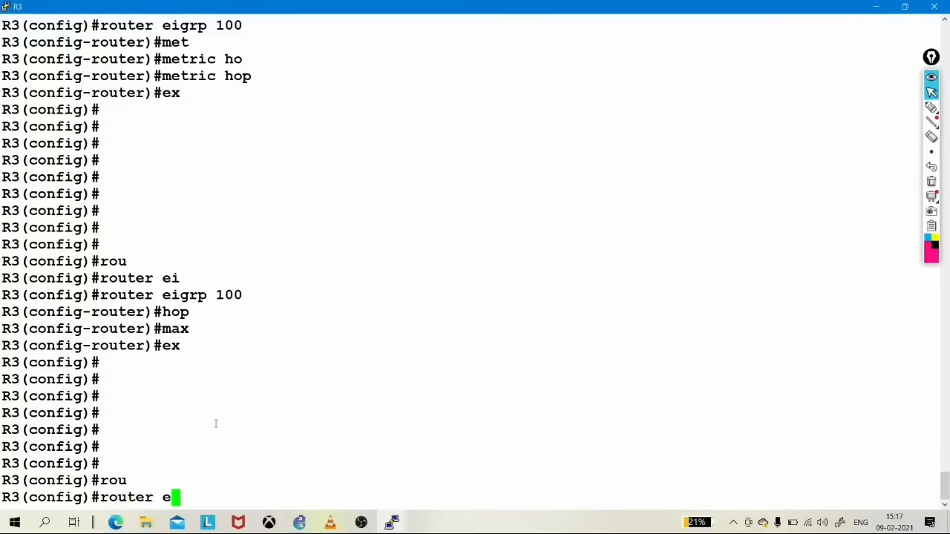
pyautogui.press('Tab')
pyautogui.write('100')
pyautogui.press('Return')
# Step: Set EIGRP maximum-paths to 1 on R3 and exit to privileged mode
pyautogui.write('4')
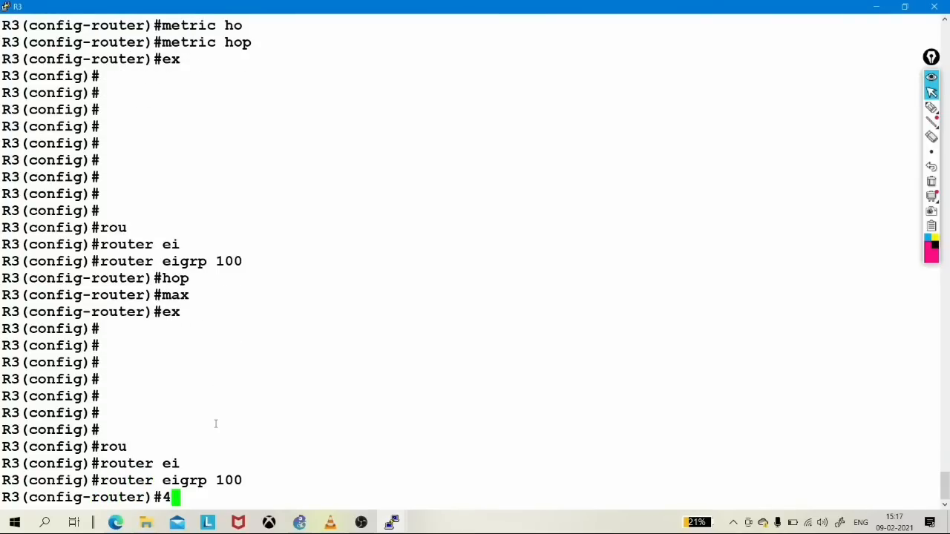
pyautogui.press('BackSpace')
pyautogui.write('maxx')
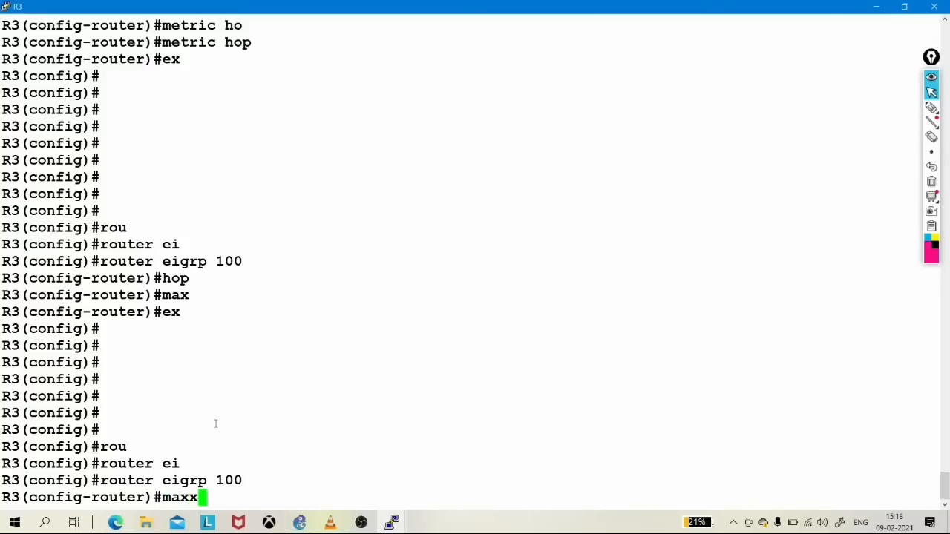
pyautogui.press('BackSpace')
pyautogui.press('Tab')
pyautogui.write('1')
pyautogui.press('Return')
pyautogui.write('ex')
pyautogui.press('Return')
pyautogui.write('exi')
pyautogui.press('Return')
pyautogui.press('Return')
pyautogui.press('Return')
# Step: Display R3's routing table with show ip route, highlight the 172.168.1.0 entry and restore the console window
pyautogui.write('sh')
pyautogui.press('Tab')
pyautogui.write('ip ro')
pyautogui.press('Tab')
pyautogui.press('Return')
pyautogui.press('Return')
pyautogui.press('Return')
pyautogui.press('Return')
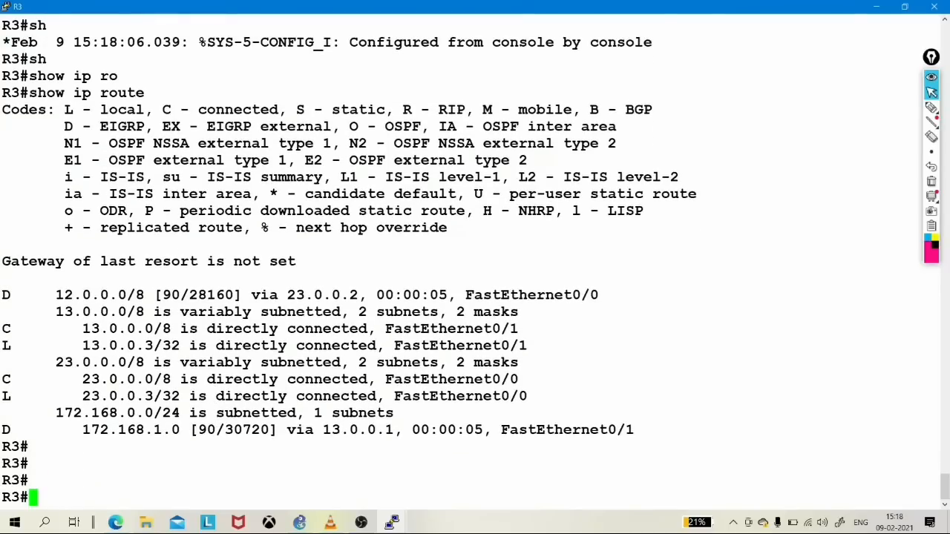
pyautogui.moveTo(65, 430); pyautogui.dragTo(189, 431)
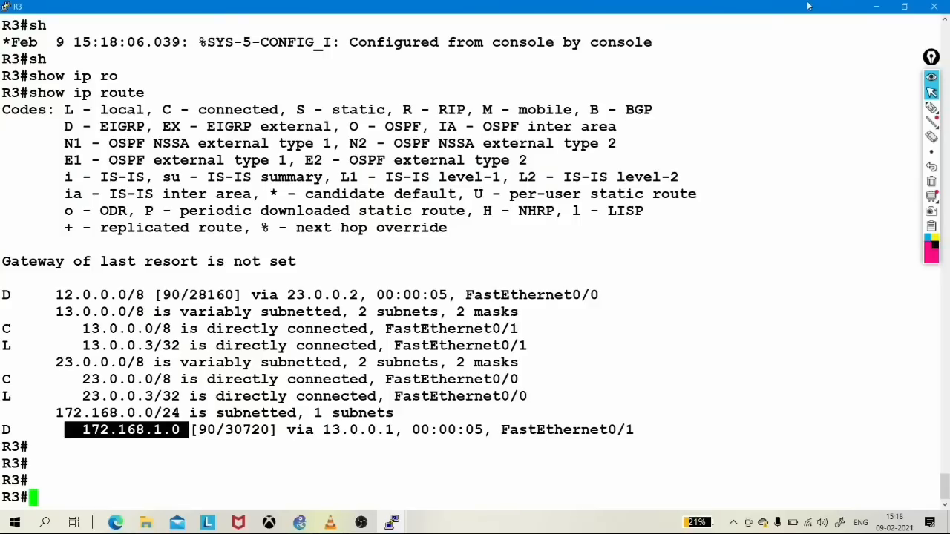
pyautogui.click(905, 6)
# Step: Annotate the topology with arrows for the paths via R2 and directly from R1, two lines beside R3 and a circled 1
pyautogui.click(932, 108)
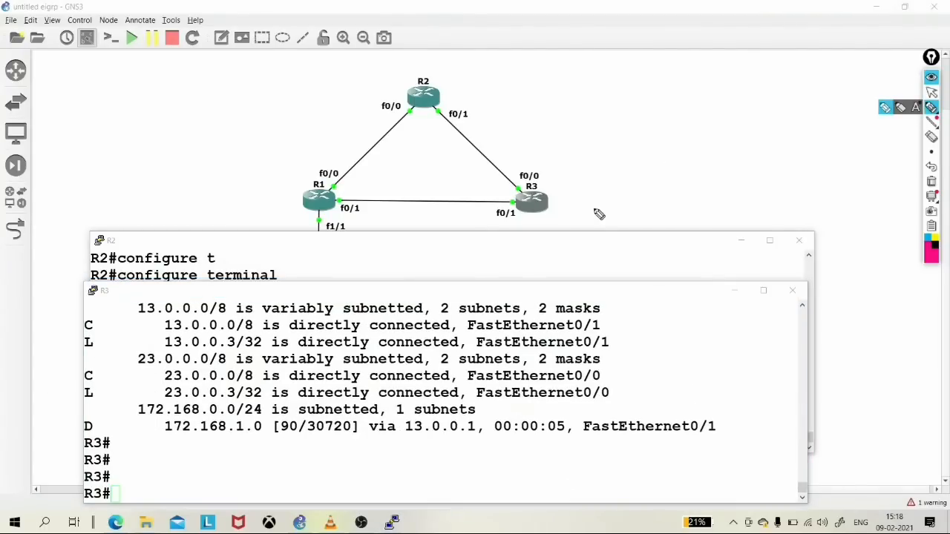
pyautogui.moveTo(321, 153)
pyautogui.mouseDown()
pyautogui.moveTo(490, 112)
pyautogui.moveTo(476, 116)
pyautogui.mouseUp()
pyautogui.moveTo(351, 191)
pyautogui.mouseDown()
pyautogui.moveTo(457, 182)
pyautogui.moveTo(453, 189)
pyautogui.mouseUp()
pyautogui.moveTo(555, 165); pyautogui.dragTo(618, 160)
pyautogui.moveTo(566, 210); pyautogui.dragTo(642, 198)
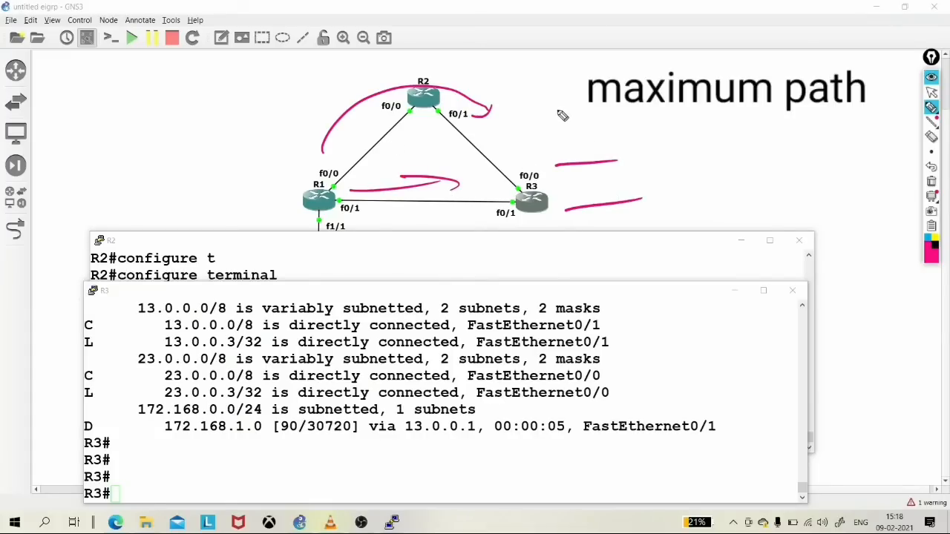
pyautogui.moveTo(568, 101); pyautogui.dragTo(572, 121)
pyautogui.moveTo(568, 124)
pyautogui.mouseDown()
pyautogui.moveTo(582, 118)
pyautogui.moveTo(558, 93)
pyautogui.mouseUp()
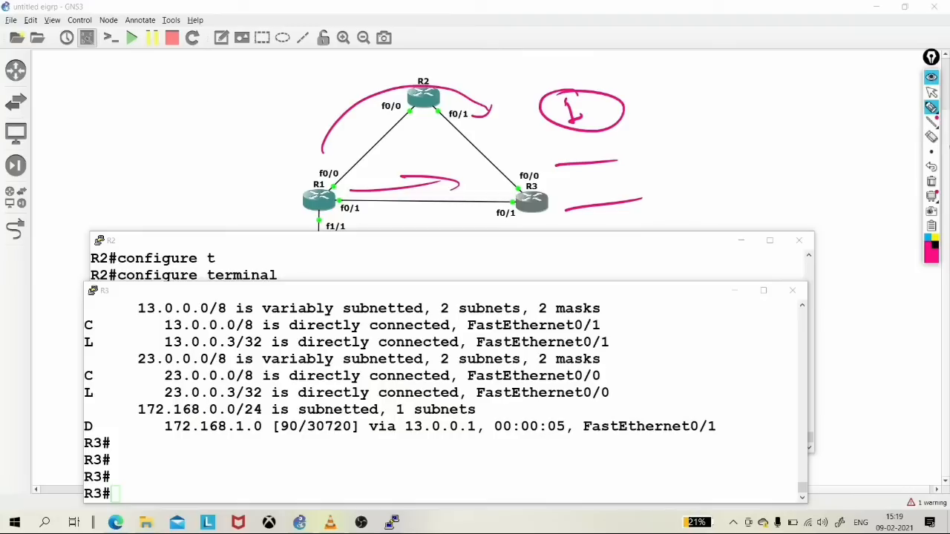
# Step: Clear all pen annotations, switch back to the normal pointer and add blank prompt lines in R3's console
pyautogui.click(933, 183)
pyautogui.moveTo(936, 124)
pyautogui.click(932, 92)
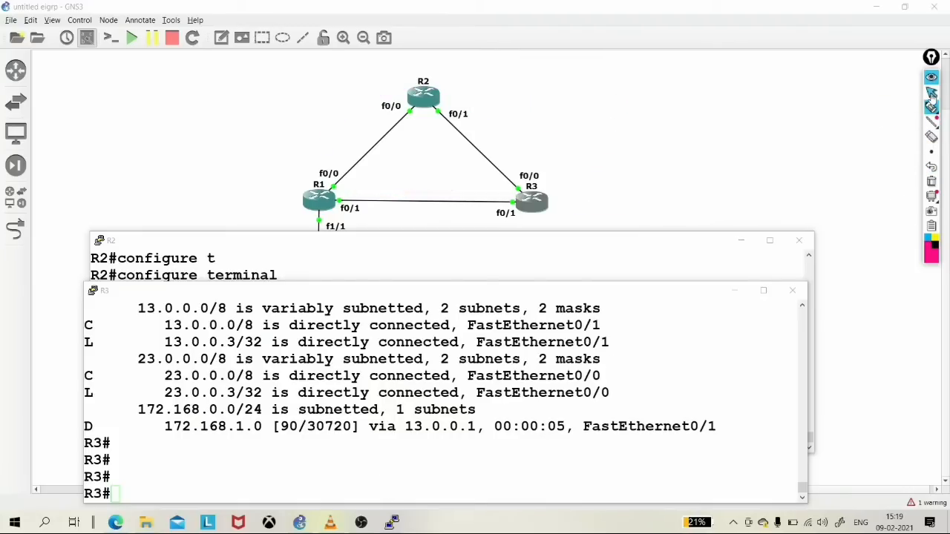
pyautogui.click(538, 394)
pyautogui.press('Return')
pyautogui.press('Return')
pyautogui.press('Return')
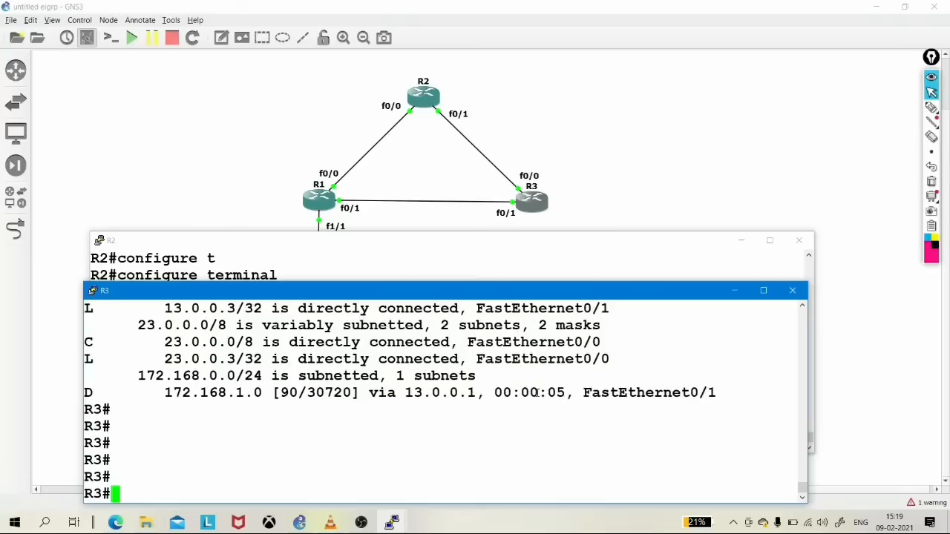
# Step: Enter global configuration mode on R3 and open router configuration for EIGRP 100
pyautogui.write('conf')
pyautogui.press('Tab')
pyautogui.write('t')
pyautogui.press('Tab')
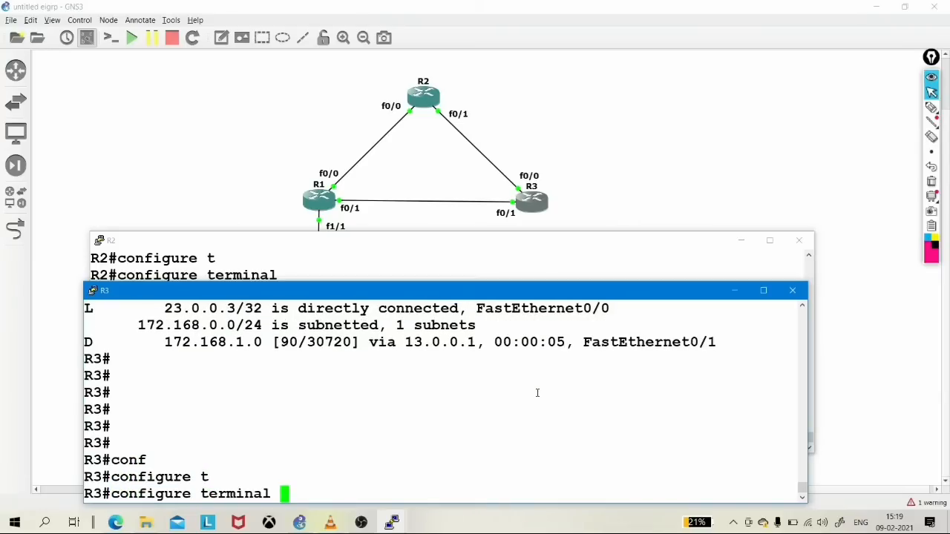
pyautogui.press('Return')
pyautogui.press('Return')
pyautogui.write('rou')
pyautogui.press('Tab')
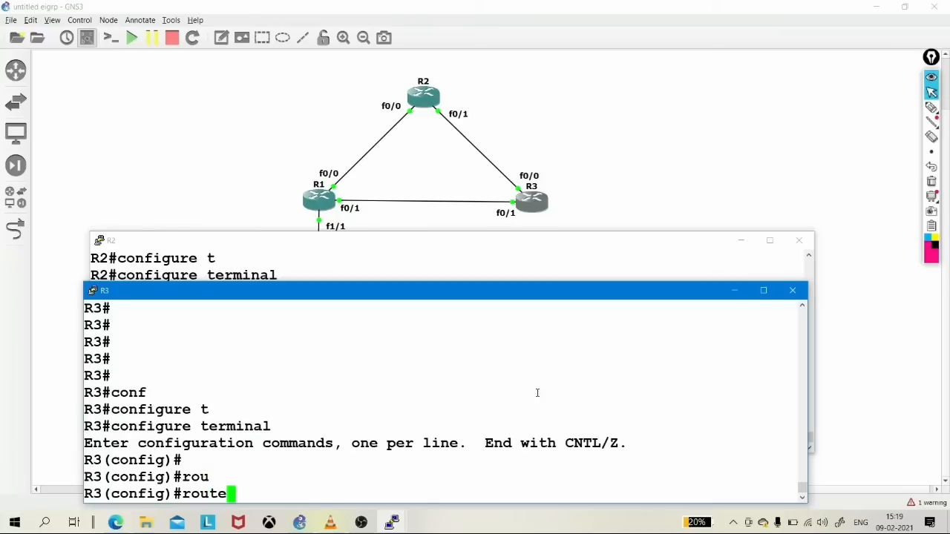
pyautogui.write('r ei')
pyautogui.press('Tab')
pyautogui.write('100')
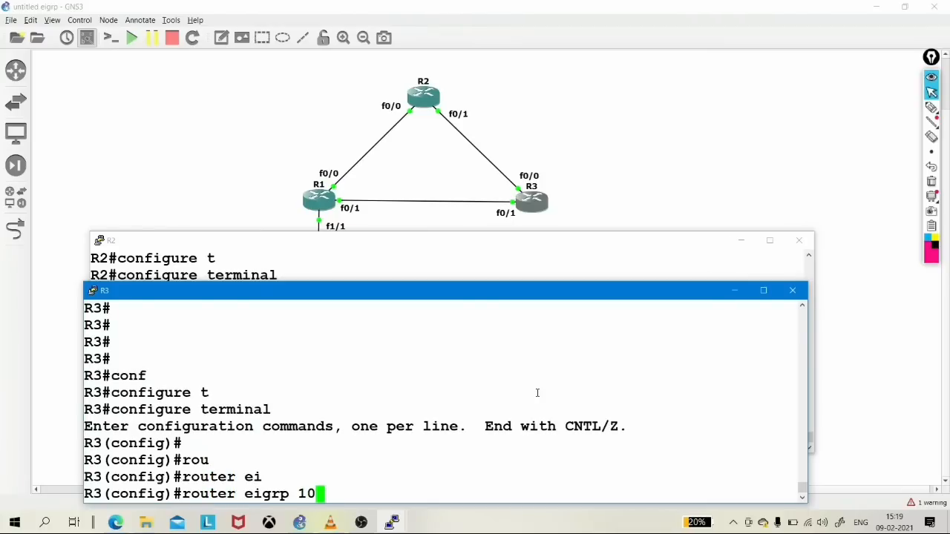
pyautogui.press('Return')
# Step: Set EIGRP maximum-paths to 4 on R3 and exit to privileged mode
pyautogui.write('max')
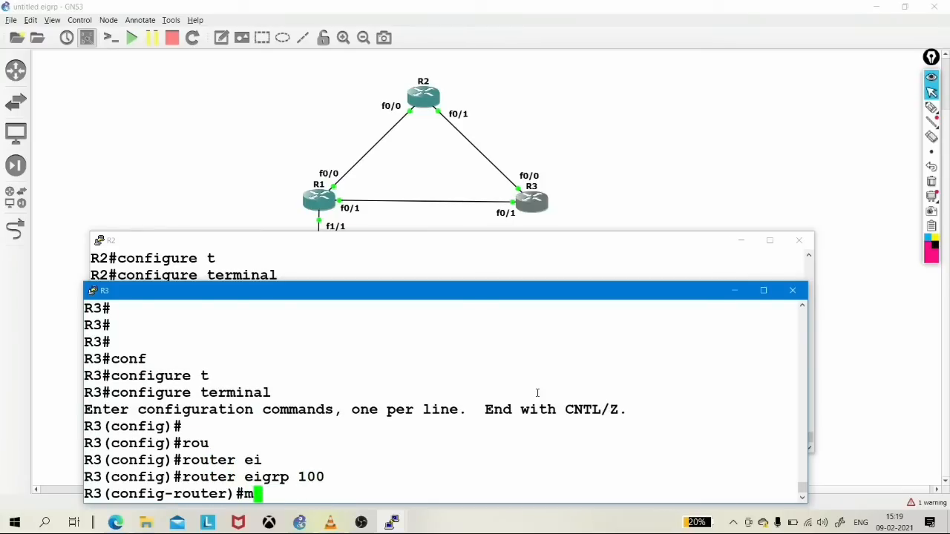
pyautogui.press('Tab')
pyautogui.write('4')
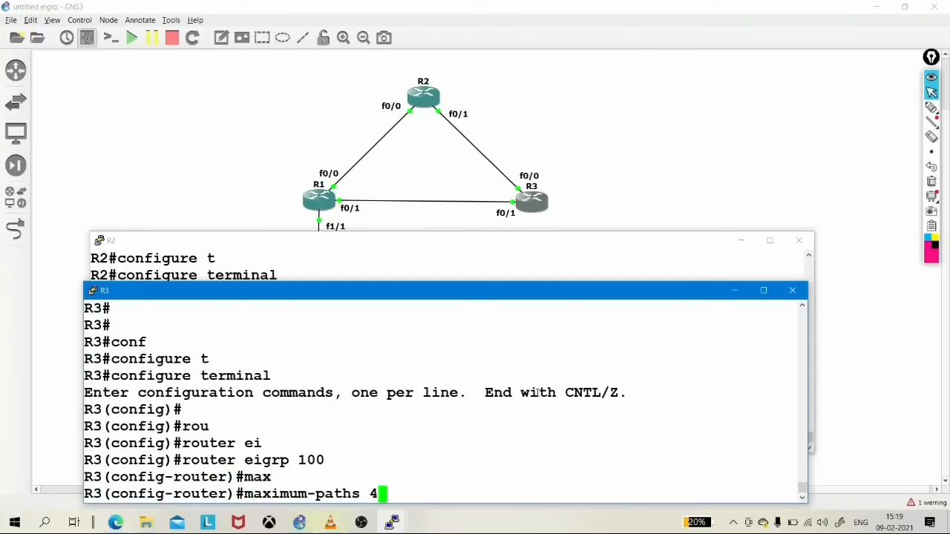
pyautogui.press('Return')
pyautogui.write('ex')
pyautogui.press('Return')
pyautogui.write('exi')
pyautogui.press('Return')
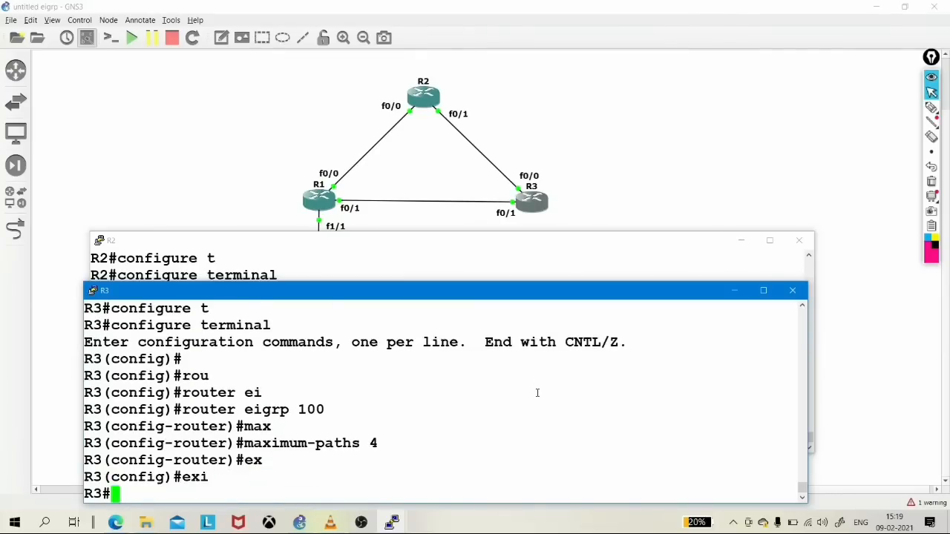
# Step: Display R3's routing table with show ip ro to check the routes to 172.168.1.0
pyautogui.press('Return')
pyautogui.press('Return')
pyautogui.write('sh')
pyautogui.press('Tab')
pyautogui.write('ip ro')
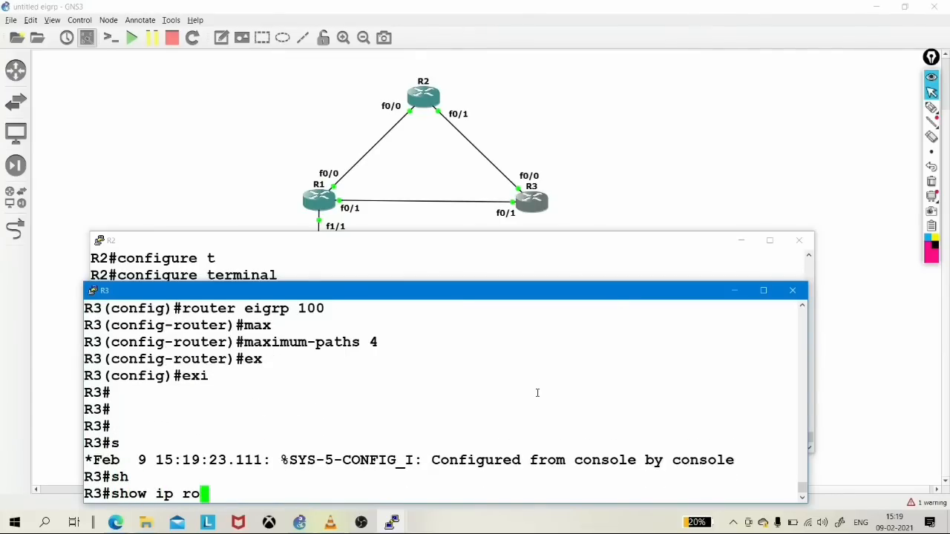
pyautogui.press('Return')
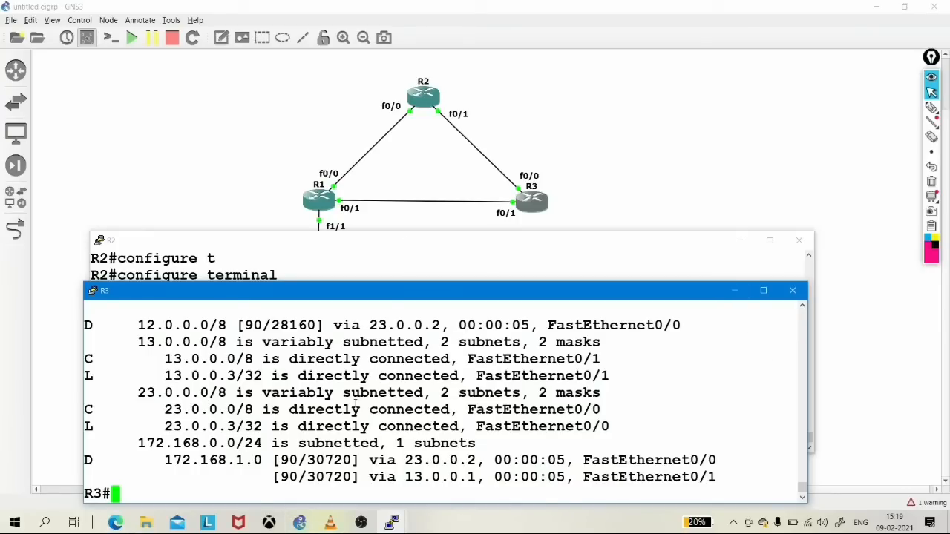
pyautogui.press('Return')
pyautogui.press('Return')
pyautogui.press('Return')
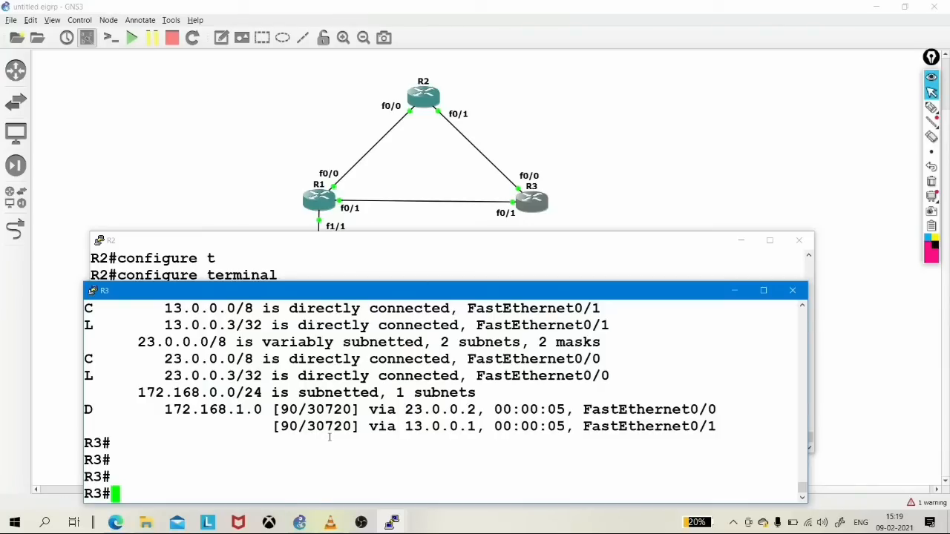
pyautogui.press('Return')
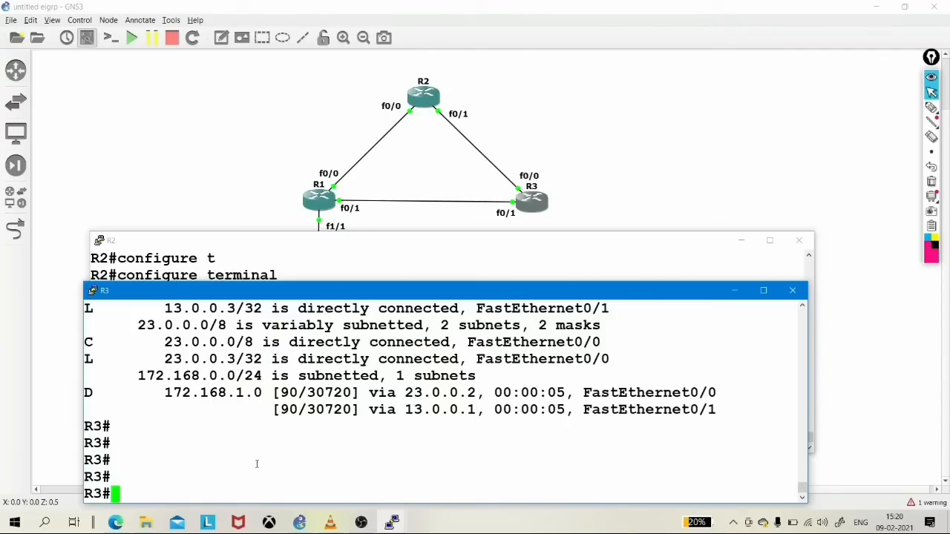
# Step: Add blank prompt lines in R3's console and enter global configuration mode with configure terminal
pyautogui.press('Return')
pyautogui.press('Return')
pyautogui.press('Return')
pyautogui.press('Return')
pyautogui.write('conf')
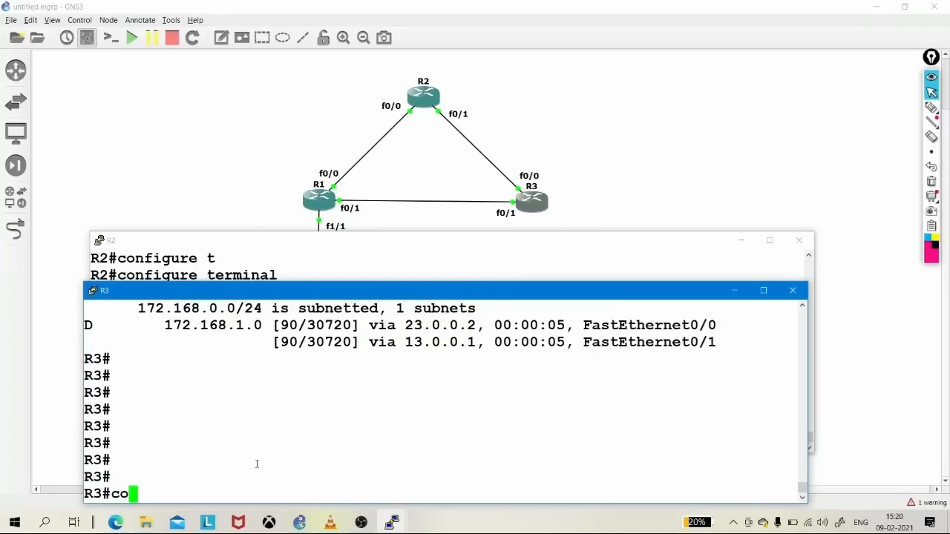
pyautogui.press('Tab')
pyautogui.write('t')
pyautogui.press('Tab')
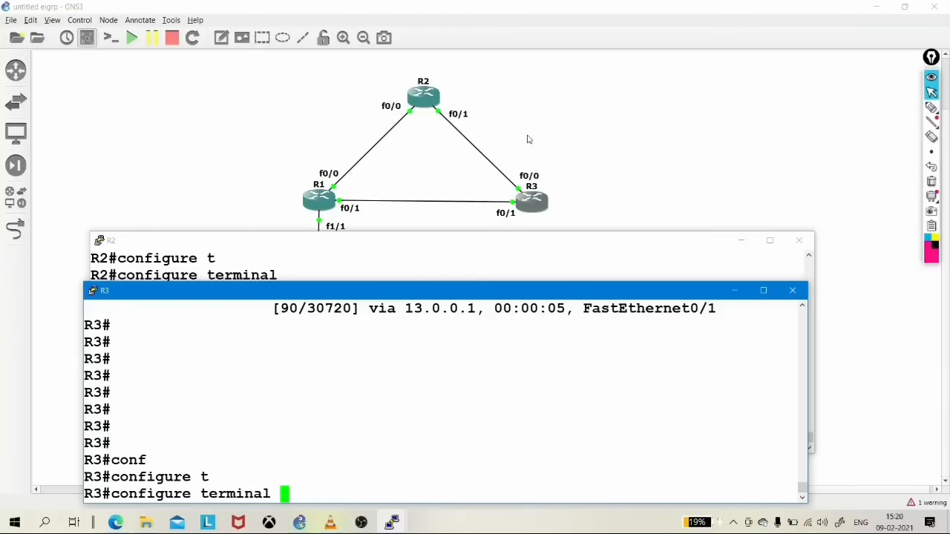
pyautogui.press('Return')
pyautogui.press('Return')
pyautogui.press('Return')
pyautogui.press('Return')
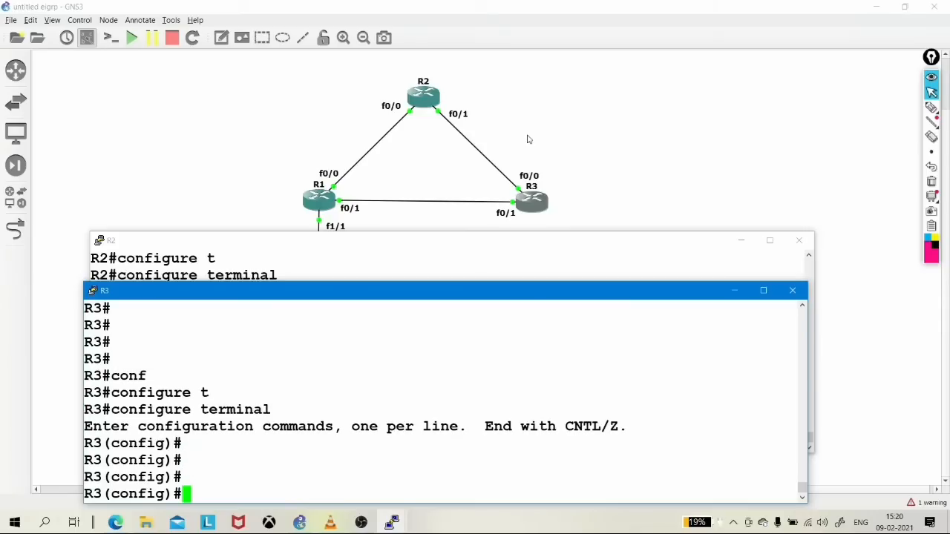
# Step: Open interface configuration for f0/0 on R3
pyautogui.write('it')
pyautogui.press('BackSpace')
pyautogui.press('BackSpace')
pyautogui.write('int')
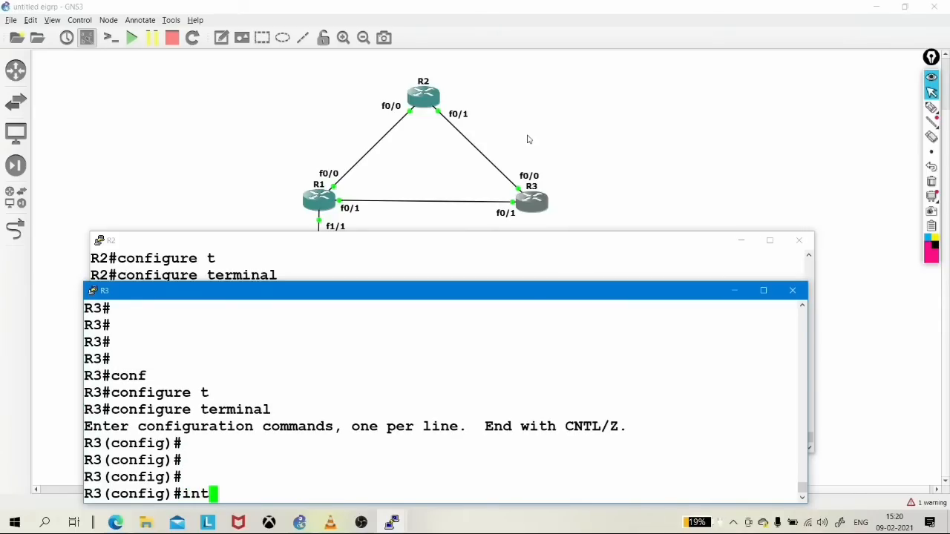
pyautogui.press('Tab')
pyautogui.write('f')
pyautogui.press('Tab')
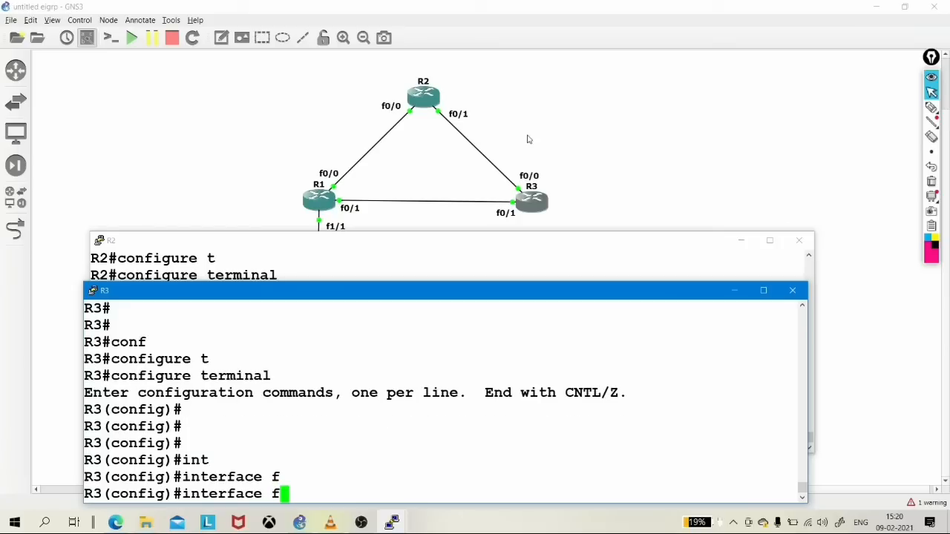
pyautogui.write('0/0')
pyautogui.press('Return')
# Step: Set the delay of R3's f0/0 interface to 6 and exit to privileged mode
pyautogui.write('del')
pyautogui.press('Tab')
pyautogui.write('51')
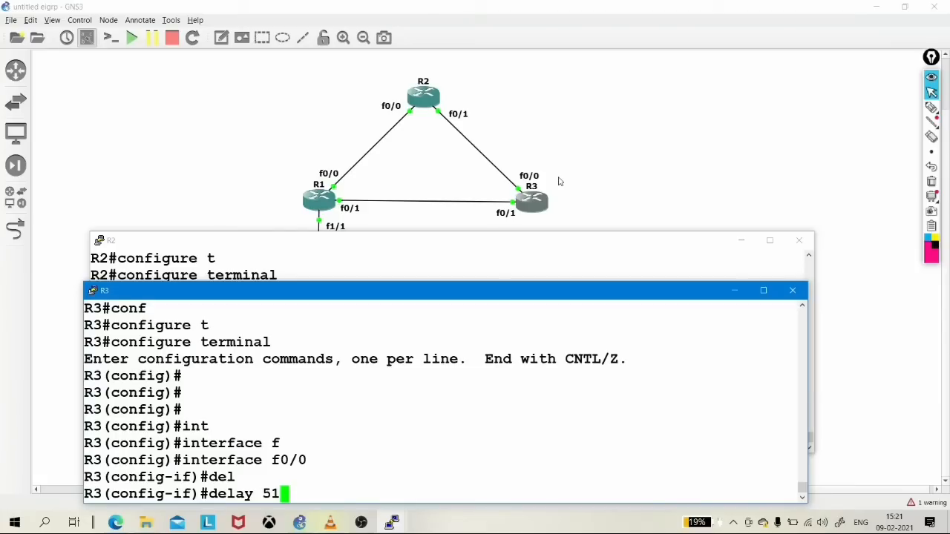
pyautogui.press('BackSpace')
pyautogui.press('BackSpace')
pyautogui.write('6')
pyautogui.press('Return')
pyautogui.write('exi')
pyautogui.press('Return')
pyautogui.write('exi')
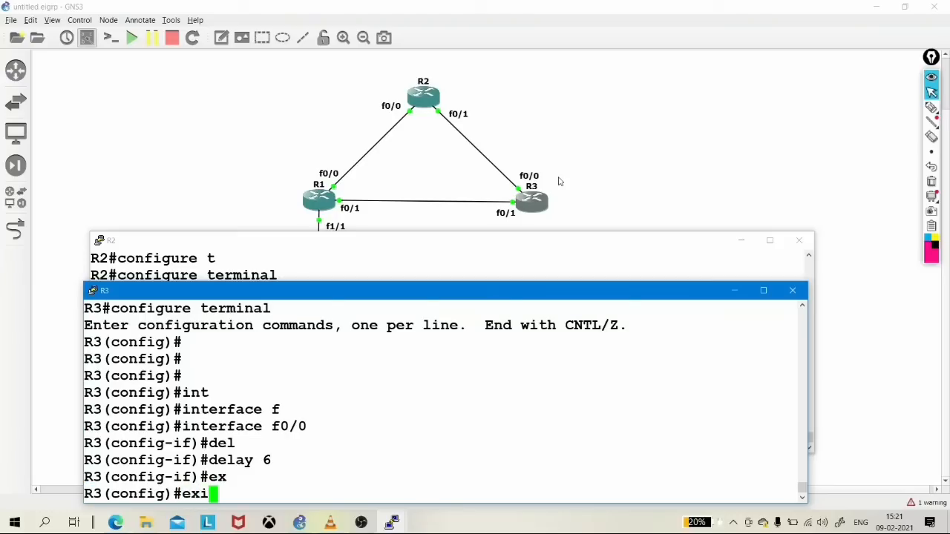
pyautogui.press('Return')
# Step: Display R3's routing table with show ip route and maximize the console to read it
pyautogui.press('Return')
pyautogui.press('Return')
pyautogui.press('Return')
pyautogui.write('sh')
pyautogui.press('Tab')
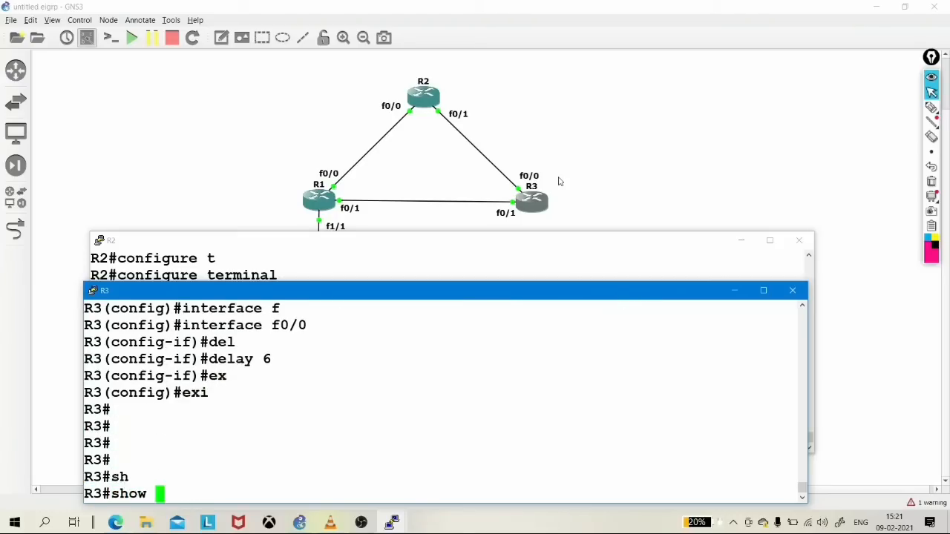
pyautogui.write('ip ro')
pyautogui.press('Tab')
pyautogui.press('Return')
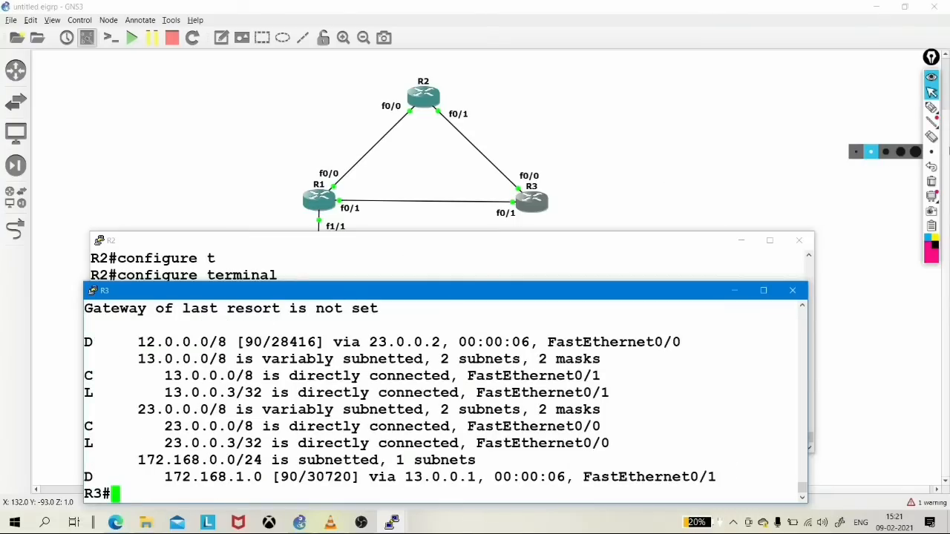
pyautogui.click(763, 290)
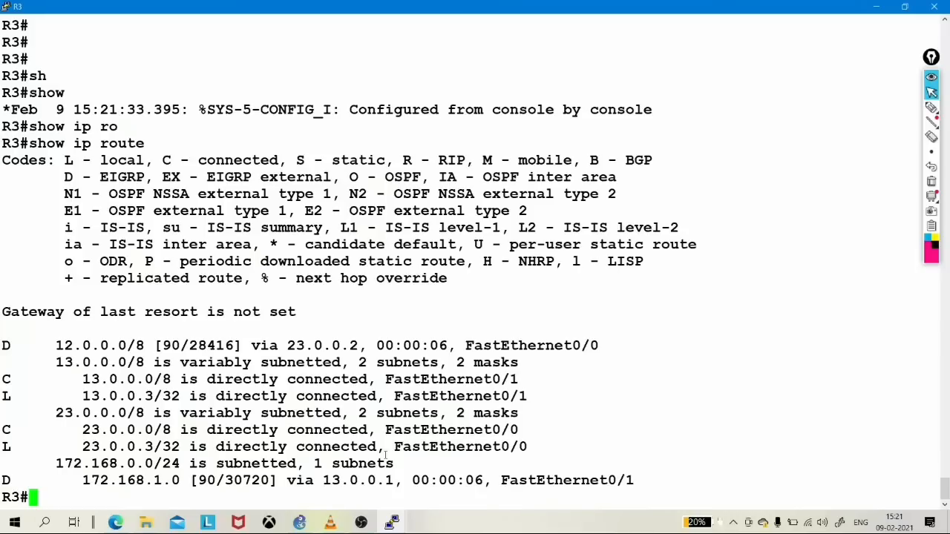
# Step: Display R3's EIGRP topology table with show ip eigrp topology
pyautogui.write('sh')
pyautogui.press('Tab')
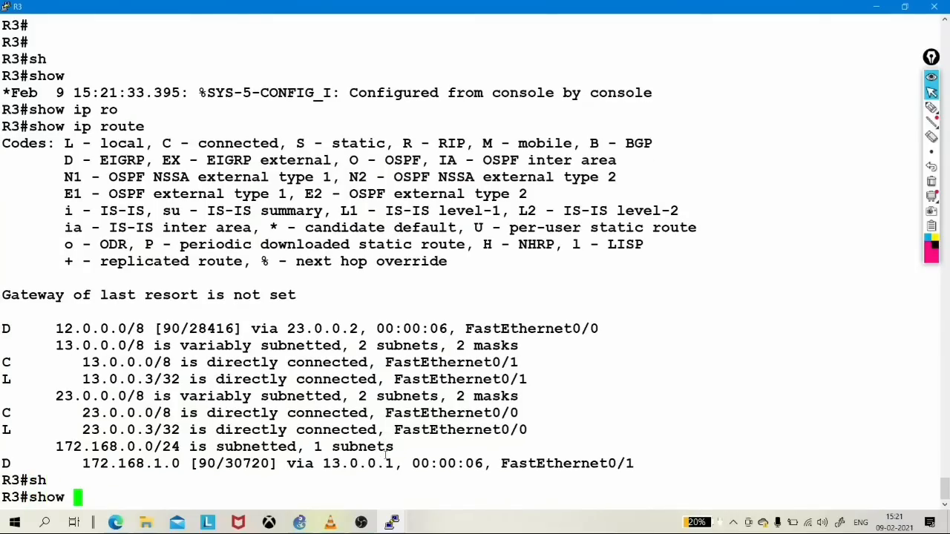
pyautogui.write('ip ei')
pyautogui.press('Tab')
pyautogui.write('top')
pyautogui.press('Tab')
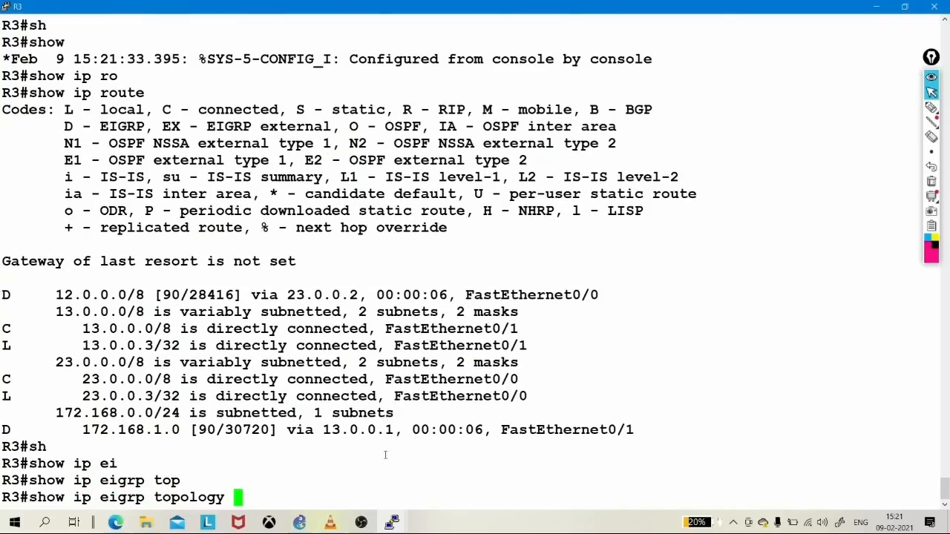
pyautogui.press('Return')
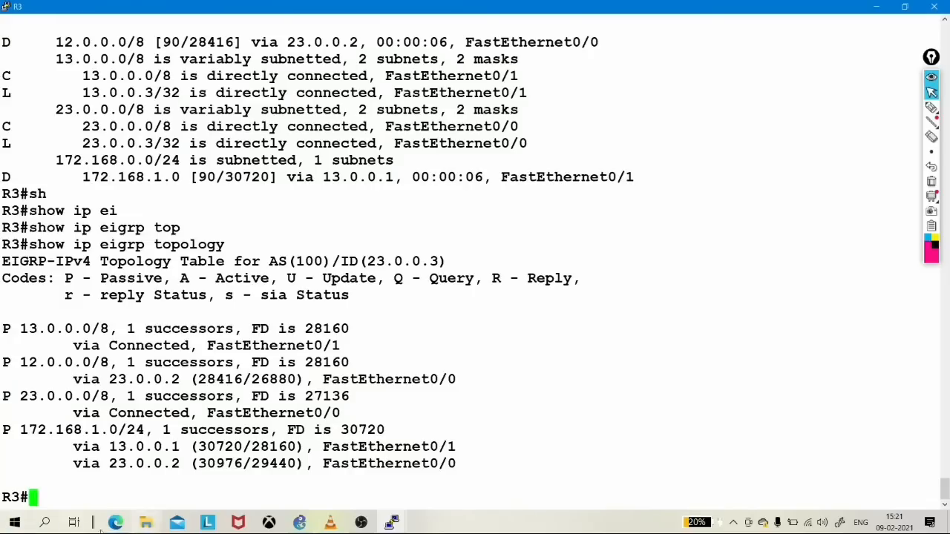
# Step: Highlight the two paths to 172.168.1.0/24, restore the console window and highlight the feasible distance of the path via 23.0.0.2
pyautogui.moveTo(70, 445); pyautogui.dragTo(937, 465)
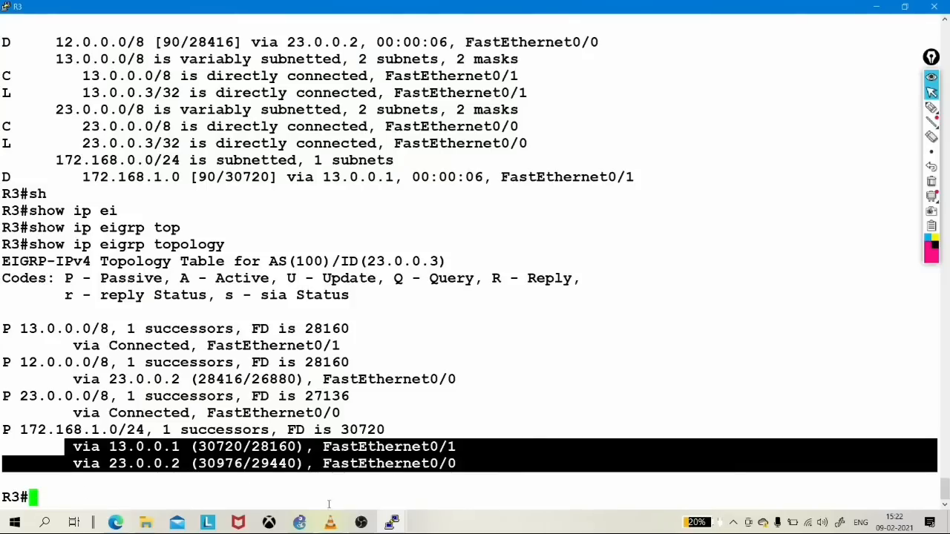
pyautogui.click(905, 6)
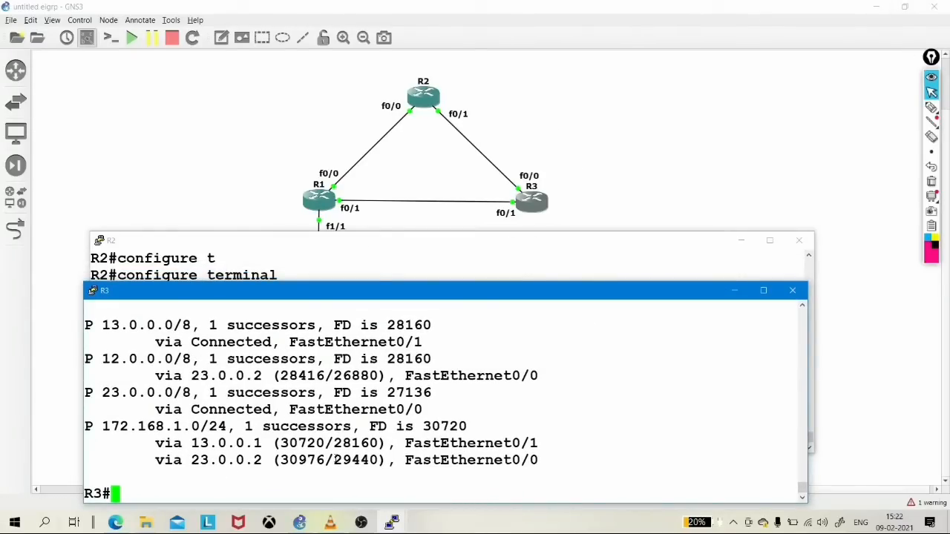
pyautogui.moveTo(281, 443); pyautogui.dragTo(324, 460)
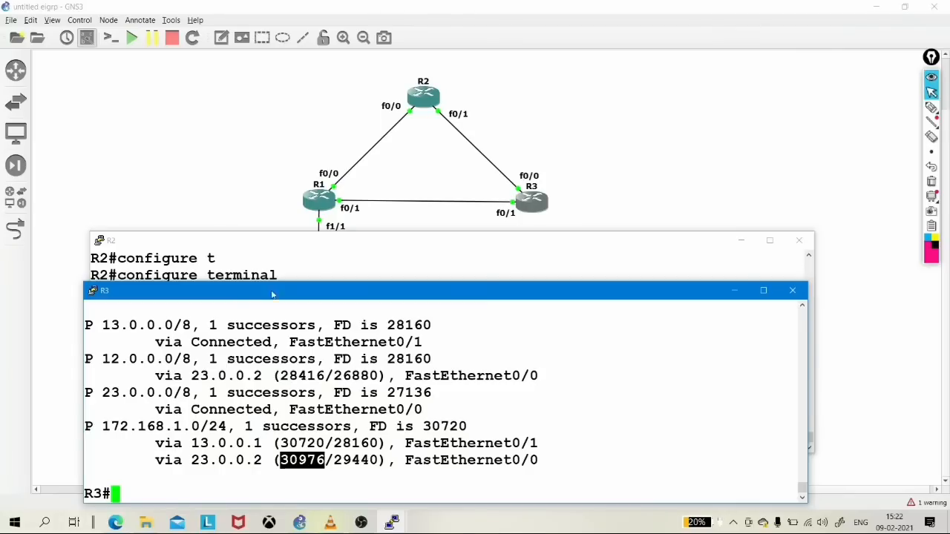
# Step: With the pen, draw an arrow from R3 over R2 to R1, cross out the R1–R3 link and write an underlined "Successor"
pyautogui.click(932, 108)
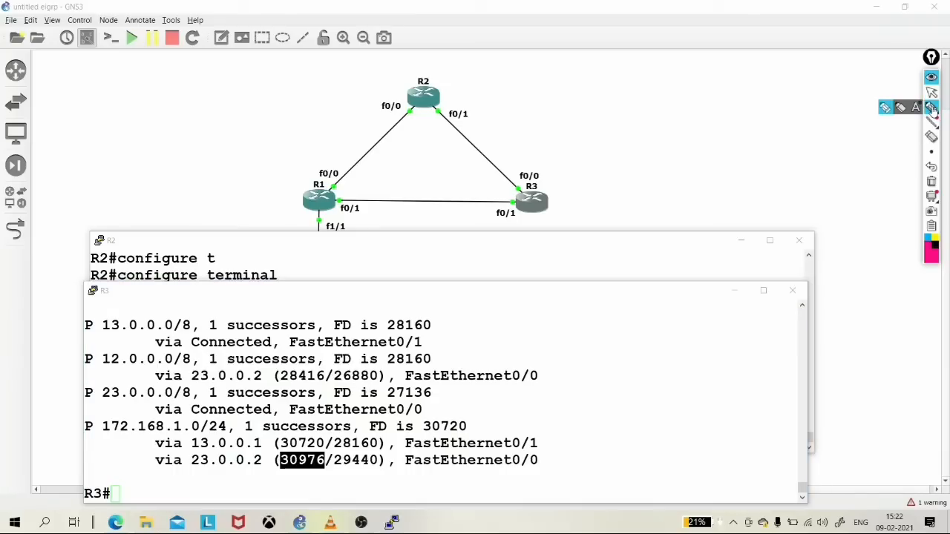
pyautogui.click(932, 109)
pyautogui.moveTo(511, 156)
pyautogui.mouseDown()
pyautogui.moveTo(447, 95)
pyautogui.moveTo(306, 137)
pyautogui.moveTo(338, 146)
pyautogui.mouseUp()
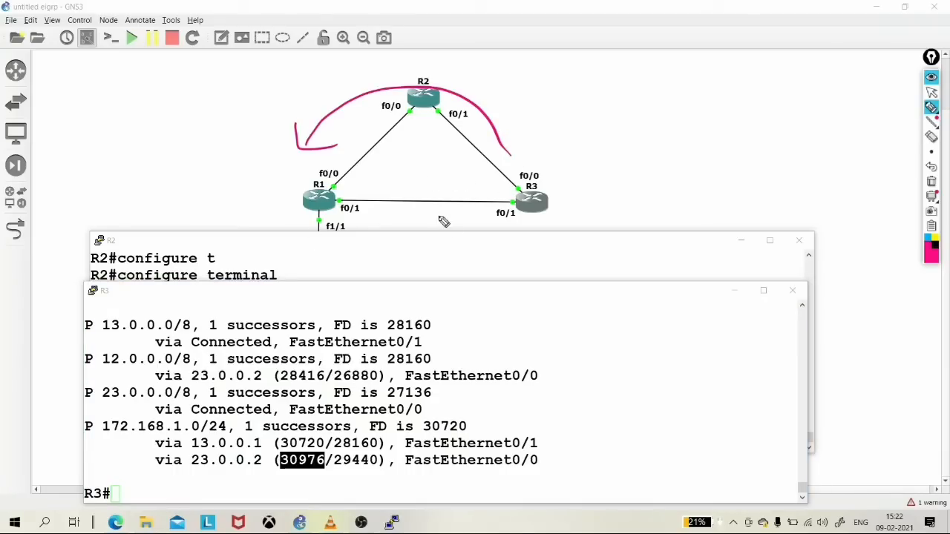
pyautogui.moveTo(398, 179)
pyautogui.mouseDown()
pyautogui.moveTo(426, 215)
pyautogui.moveTo(386, 218)
pyautogui.mouseUp()
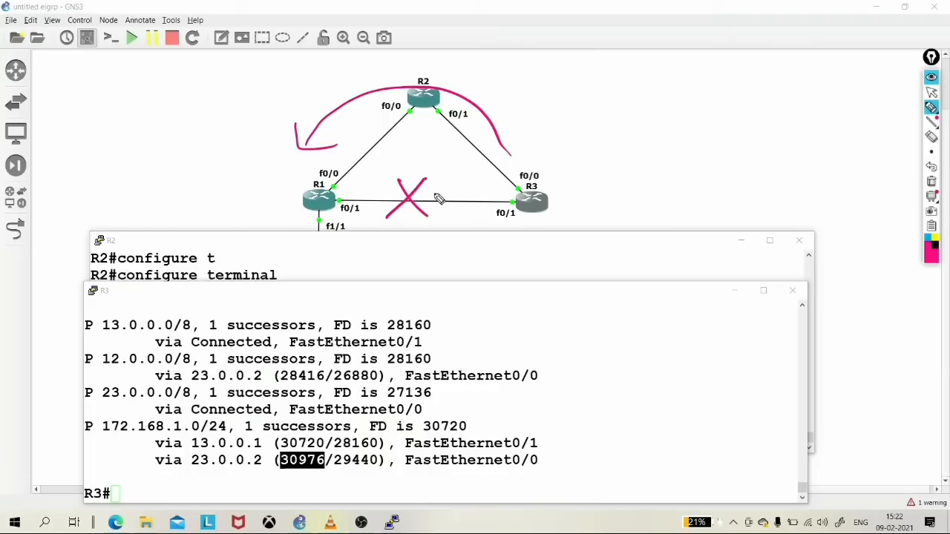
pyautogui.moveTo(515, 124)
pyautogui.mouseDown()
pyautogui.moveTo(510, 148)
pyautogui.moveTo(545, 138)
pyautogui.moveTo(605, 146)
pyautogui.moveTo(659, 130)
pyautogui.mouseUp()
pyautogui.moveTo(542, 171); pyautogui.dragTo(639, 175)
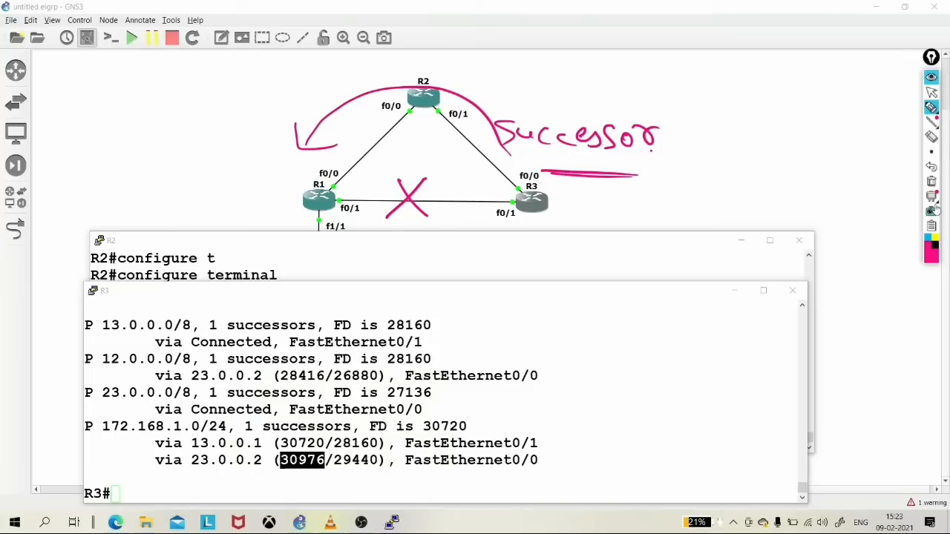
# Step: Switch back to the normal pointer, clear all pen annotations and return to R3's console
pyautogui.click(933, 90)
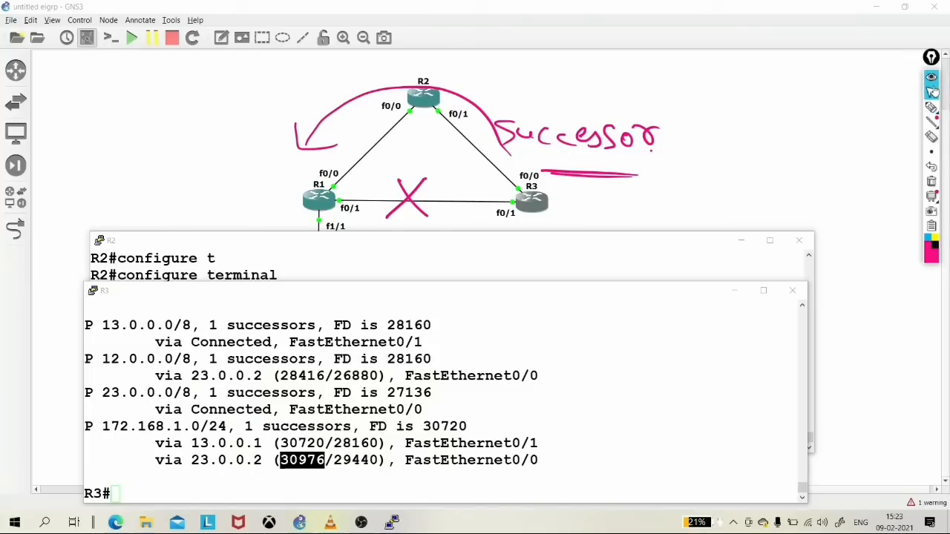
pyautogui.click(931, 181)
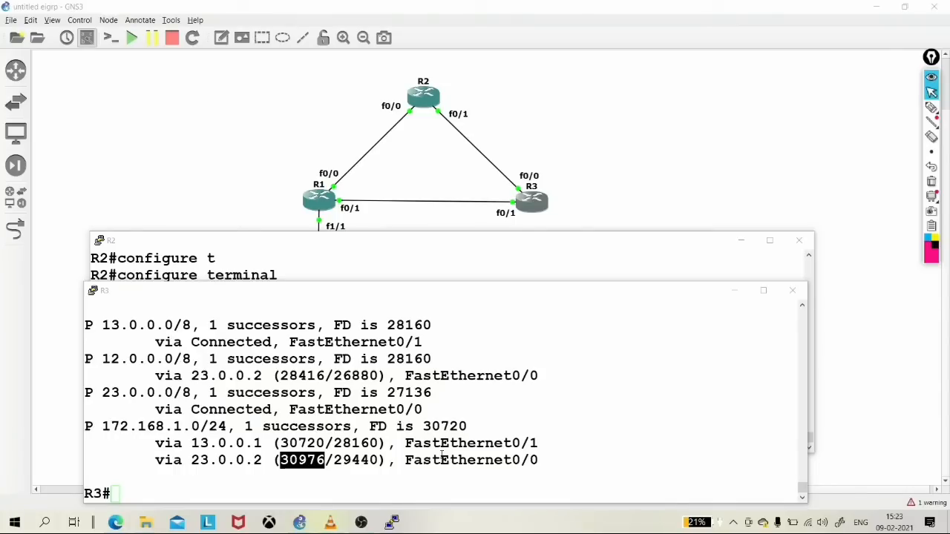
pyautogui.click(372, 484)
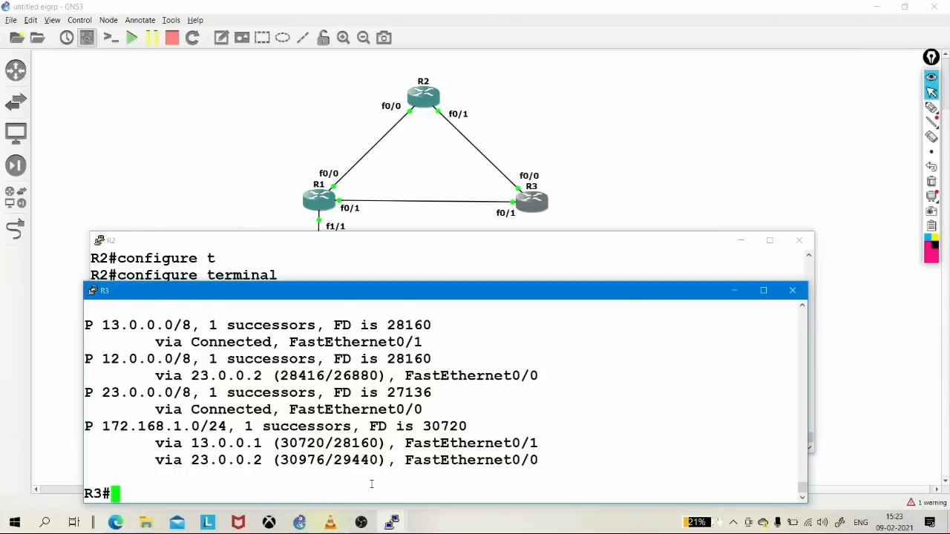
# Step: Add blank prompt lines and enter global configuration mode on R3 from the terminal
pyautogui.press('Return')
pyautogui.press('Return')
pyautogui.press('Return')
pyautogui.press('Return')
pyautogui.write('conf')
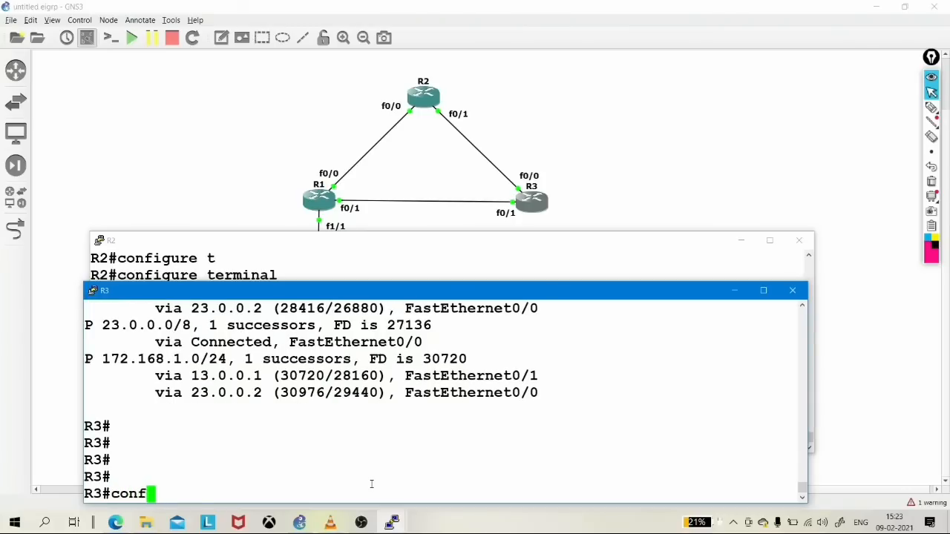
pyautogui.press('Tab')
pyautogui.press('Return')
pyautogui.press('Return')
pyautogui.press('Return')
pyautogui.press('Return')
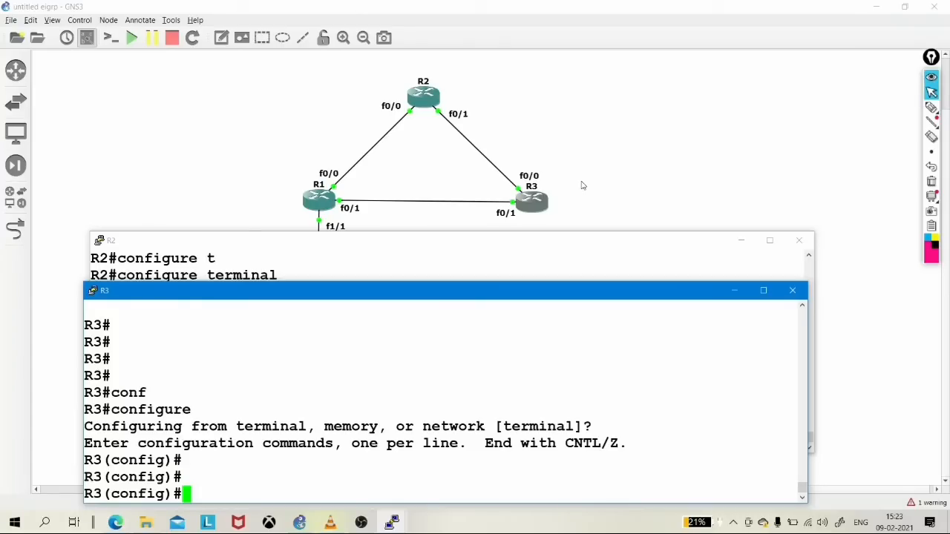
# Step: Open router configuration for EIGRP 100 on R3
pyautogui.write('rou')
pyautogui.press('Tab')
pyautogui.write('te')
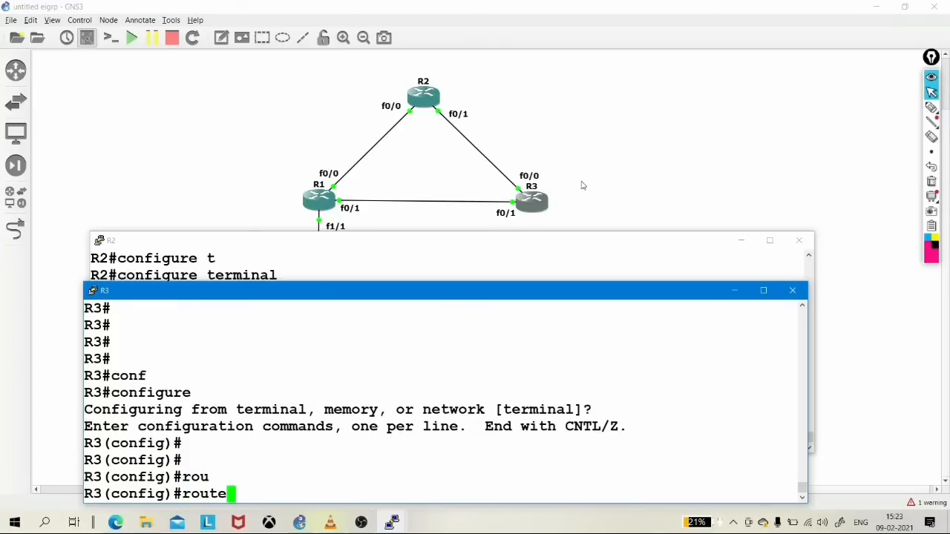
pyautogui.write('r ei')
pyautogui.press('Tab')
pyautogui.write('100')
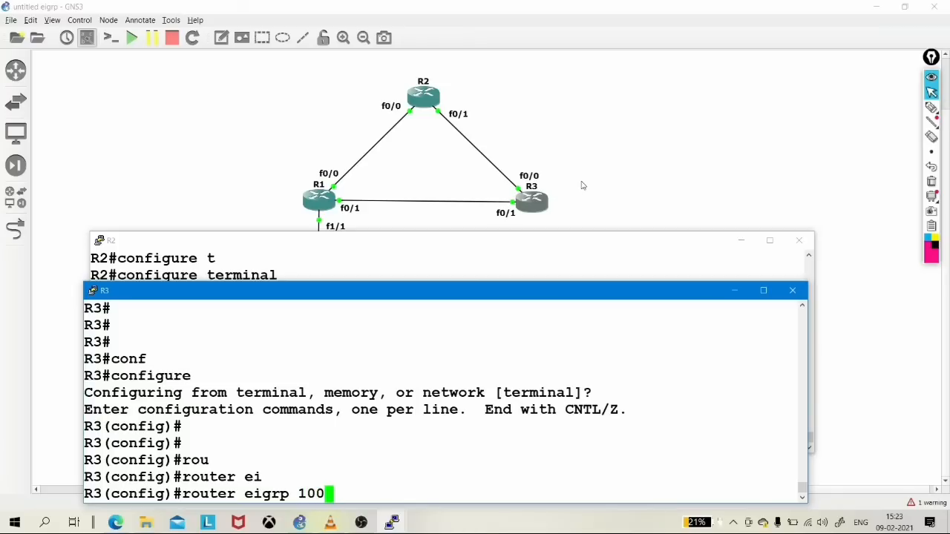
pyautogui.press('Return')
# Step: Set the EIGRP variance to 2 on R3
pyautogui.write('vari')
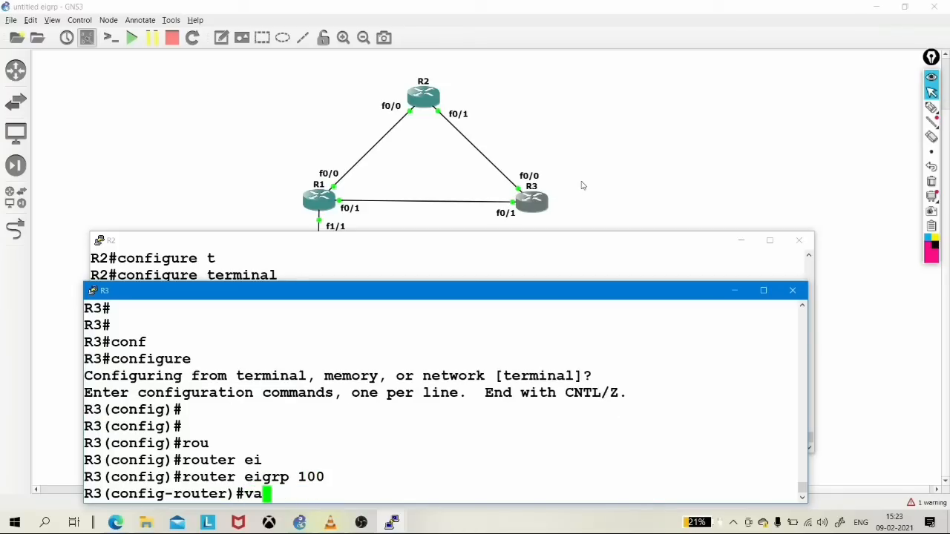
pyautogui.hotkey('ctrl', 'a')
pyautogui.press('Tab')
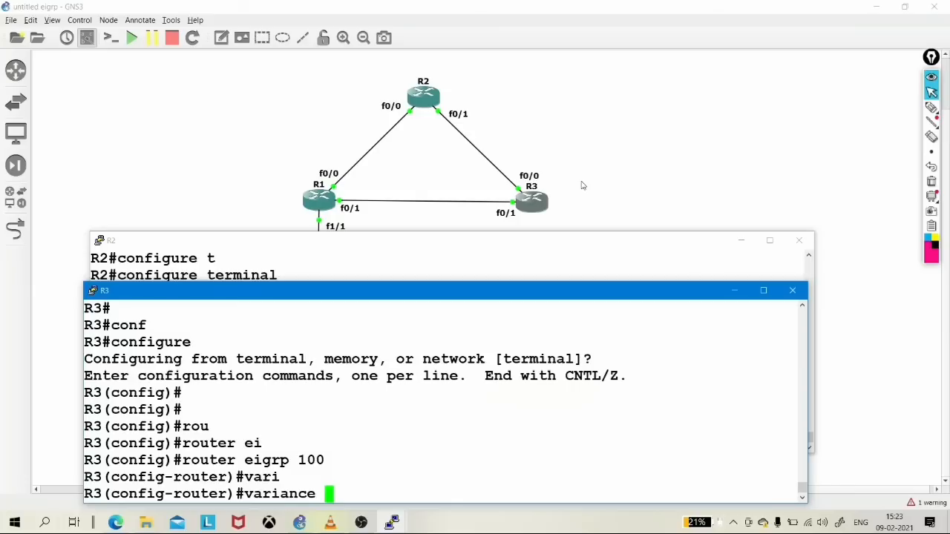
pyautogui.write('2')
pyautogui.press('Return')
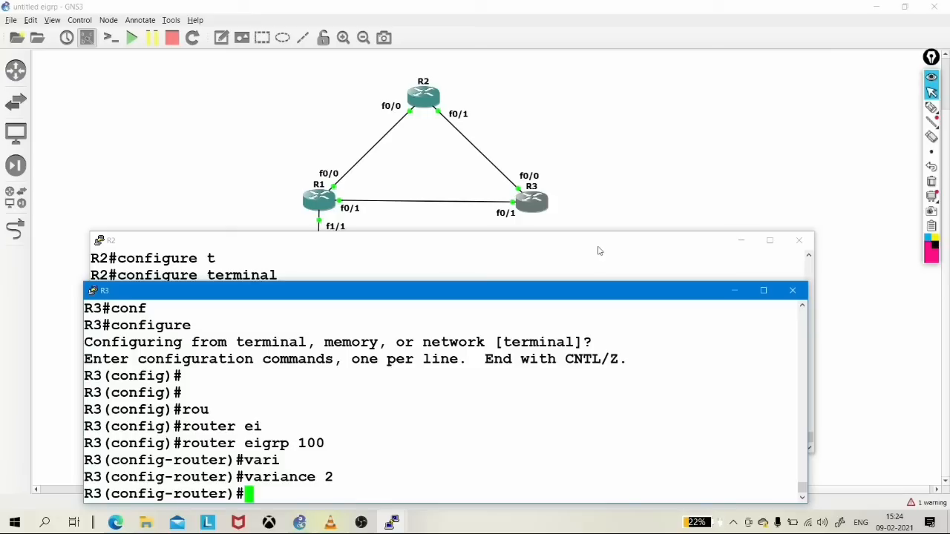
# Step: Leave R3's EIGRP router configuration and global configuration to return to privileged mode
pyautogui.moveTo(933, 155)
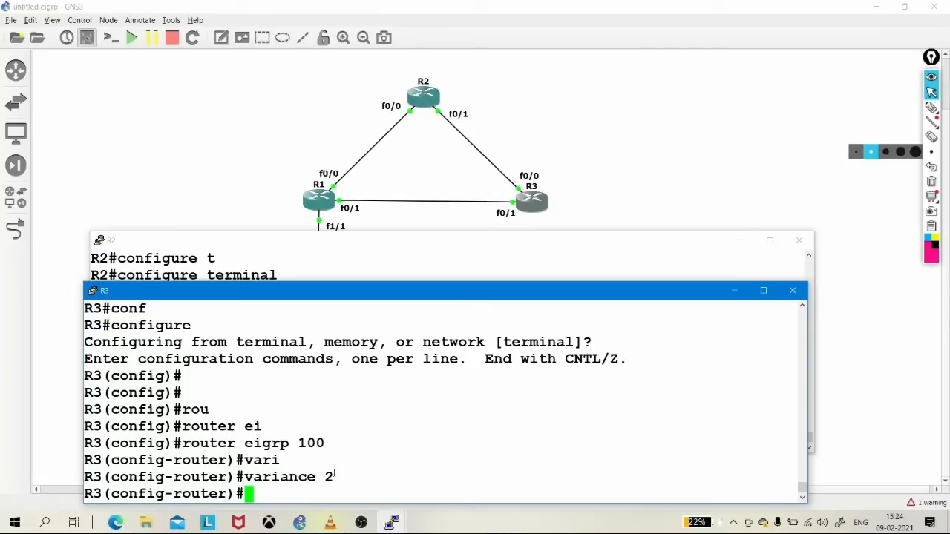
pyautogui.press('Return')
pyautogui.press('Return')
pyautogui.press('Return')
pyautogui.press('Return')
pyautogui.write('exi')
pyautogui.press('Return')
pyautogui.press('Return')
pyautogui.write('exi')
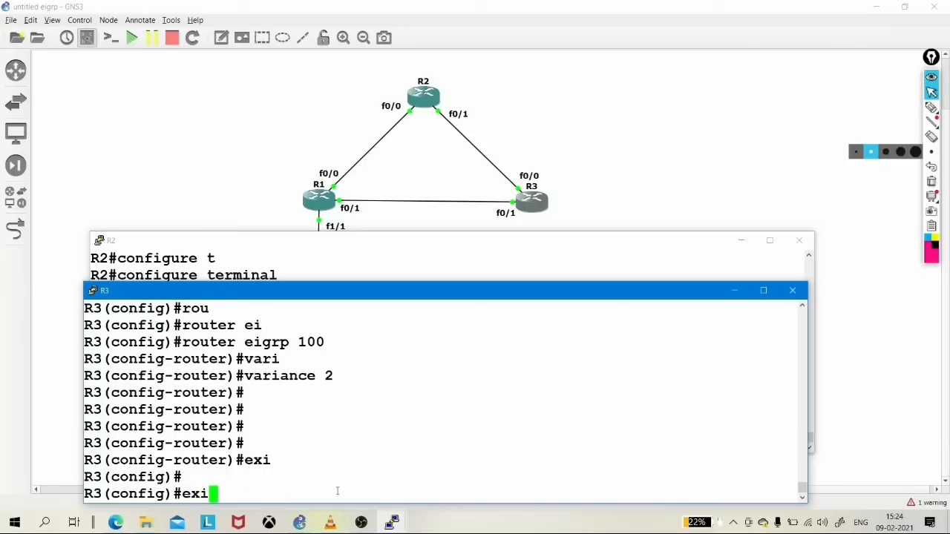
pyautogui.press('Return')
# Step: Display R3's IP routing table and highlight the 172.168.1.0 network and the metrics of its two paths
pyautogui.press('Return')
pyautogui.write('sh')
pyautogui.press('Tab')
pyautogui.write('ip rou')
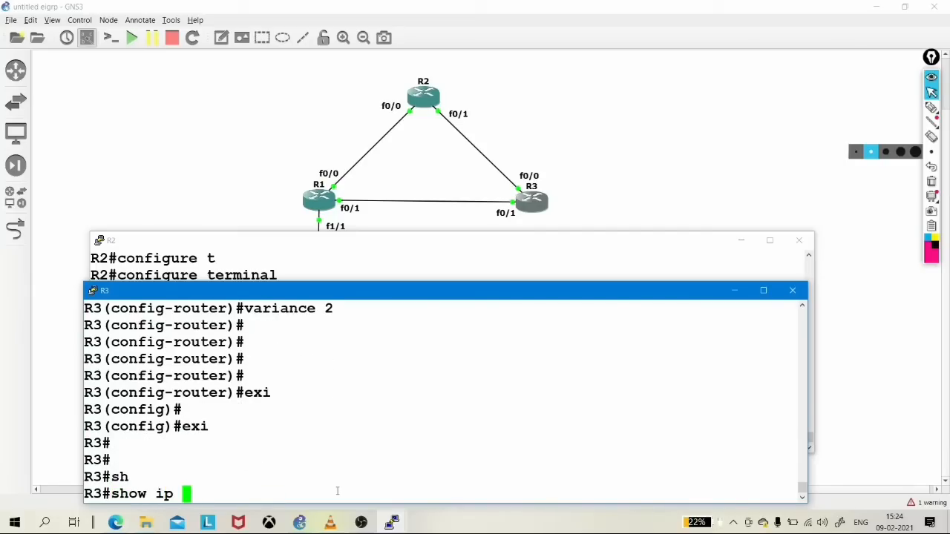
pyautogui.press('Tab')
pyautogui.press('Return')
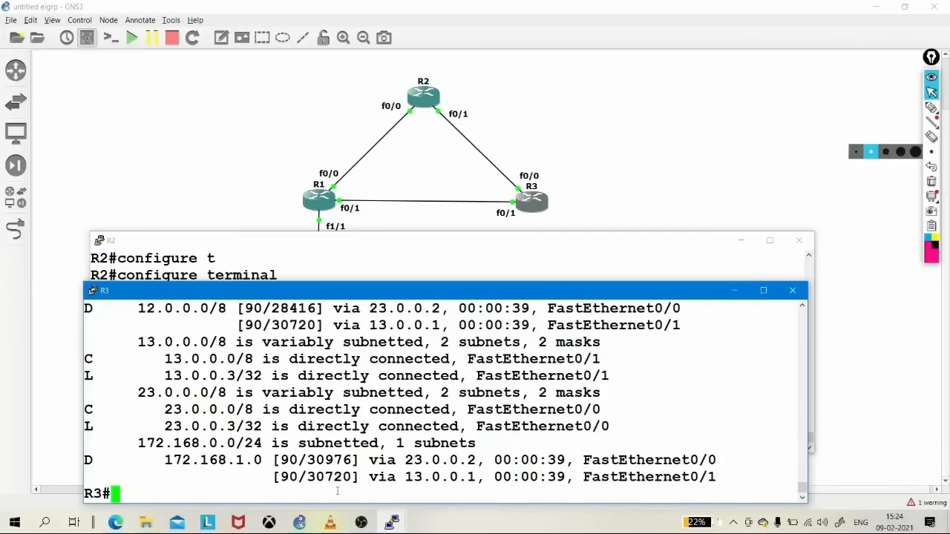
pyautogui.moveTo(157, 461); pyautogui.dragTo(259, 460)
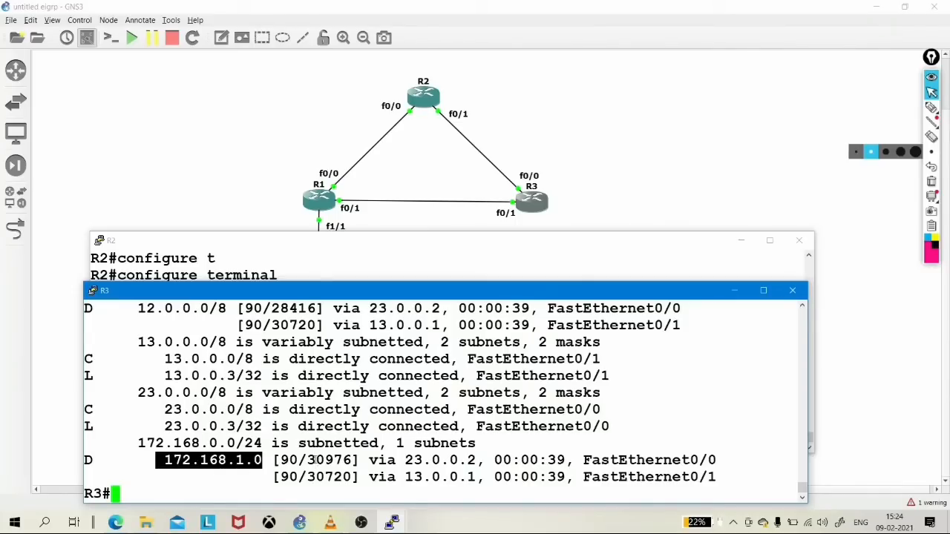
pyautogui.moveTo(306, 460); pyautogui.dragTo(349, 479)
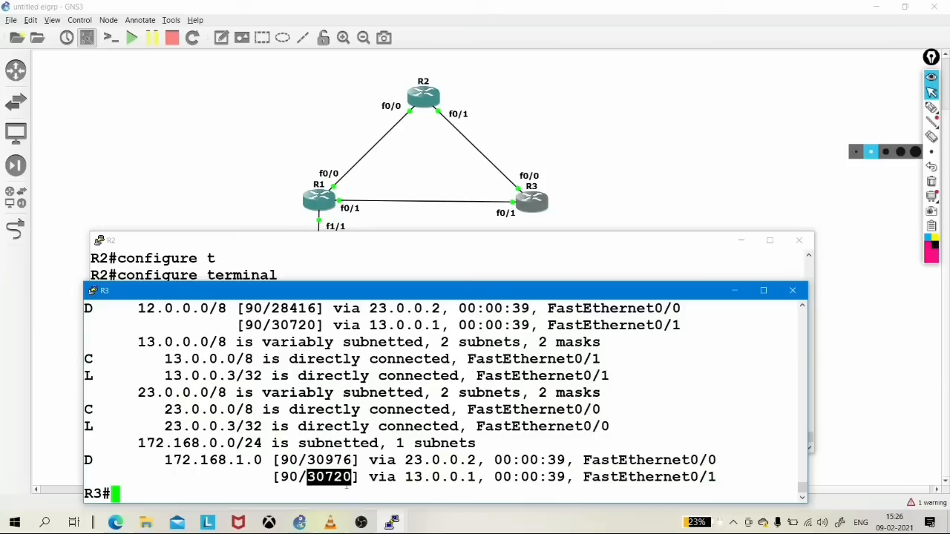
pyautogui.click(263, 479)
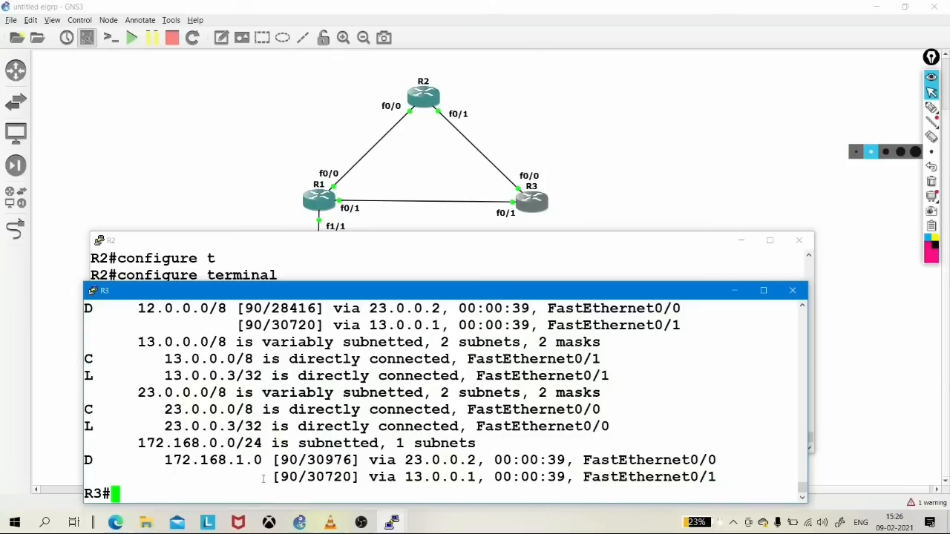
# Step: Show R3's IP protocol details in an enlarged console, highlight the maximum hopcount line, and restore the console size
pyautogui.click(764, 291)
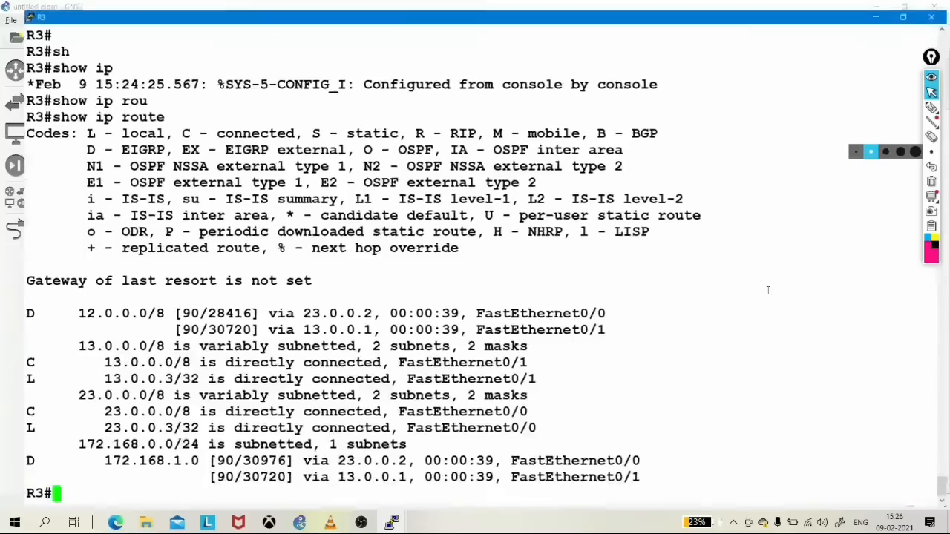
pyautogui.press('Return')
pyautogui.press('Return')
pyautogui.press('Return')
pyautogui.write('sh')
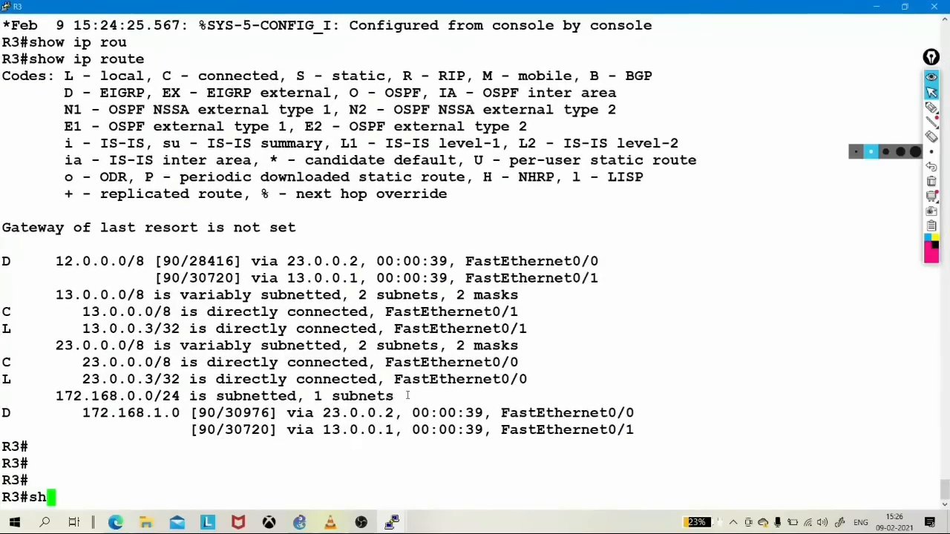
pyautogui.press('Tab')
pyautogui.write('ip protocols')
pyautogui.press('Tab')
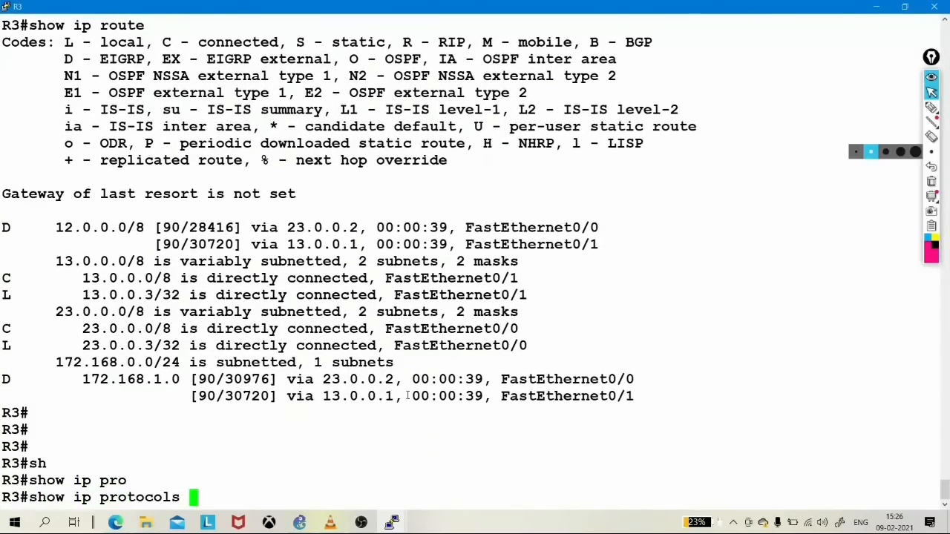
pyautogui.press('Return')
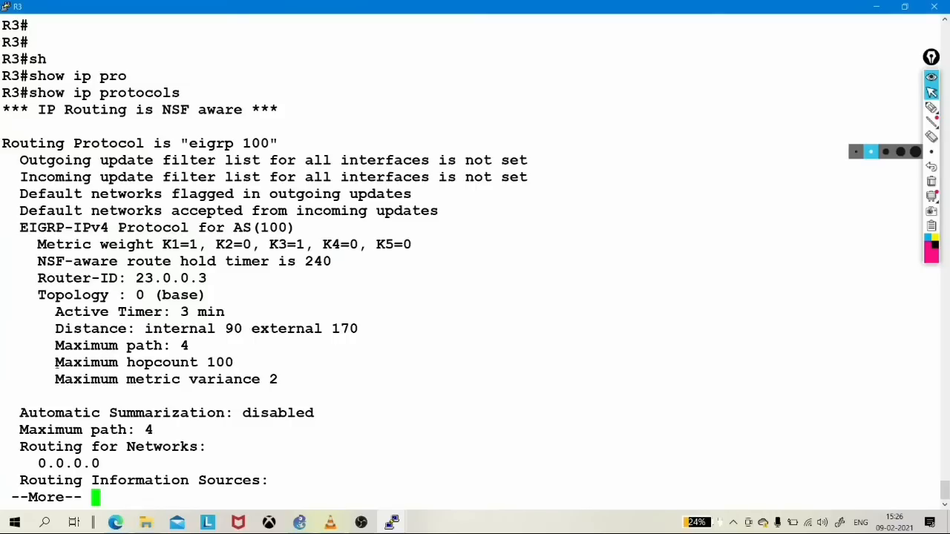
pyautogui.moveTo(56, 362); pyautogui.dragTo(937, 363)
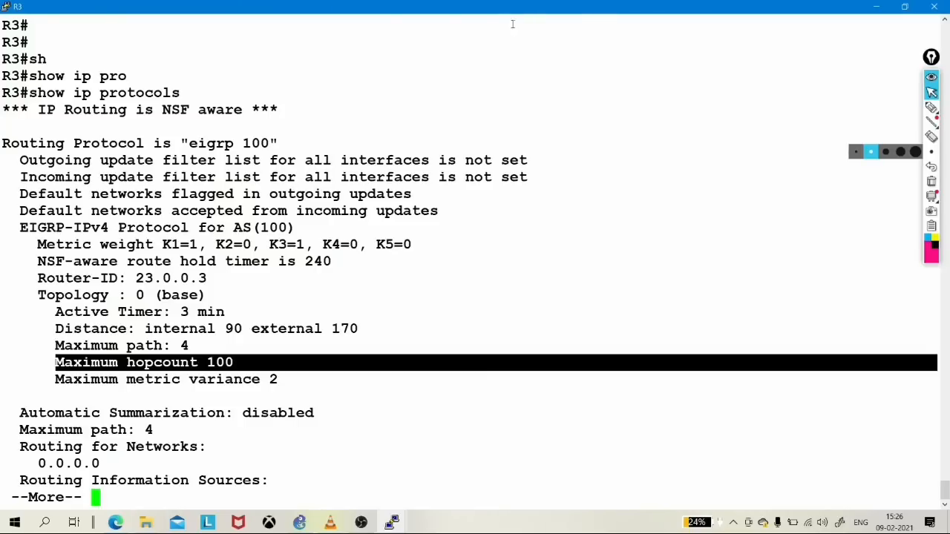
pyautogui.click(905, 7)
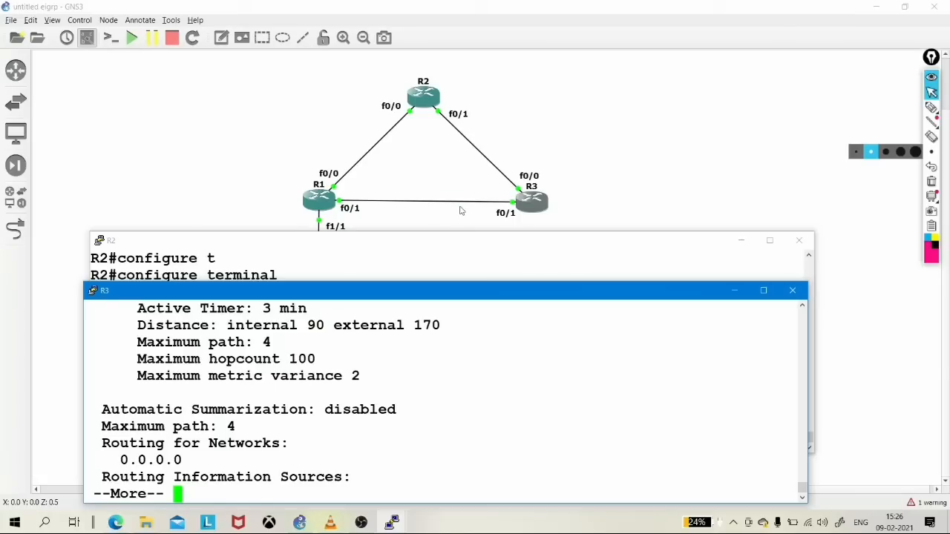
# Step: Annotate the topology: route through R2 marked 2 and crossed out, direct R1–R3 link marked 1, circle near R1's f1/1, circled 1 beside R3
pyautogui.click(932, 110)
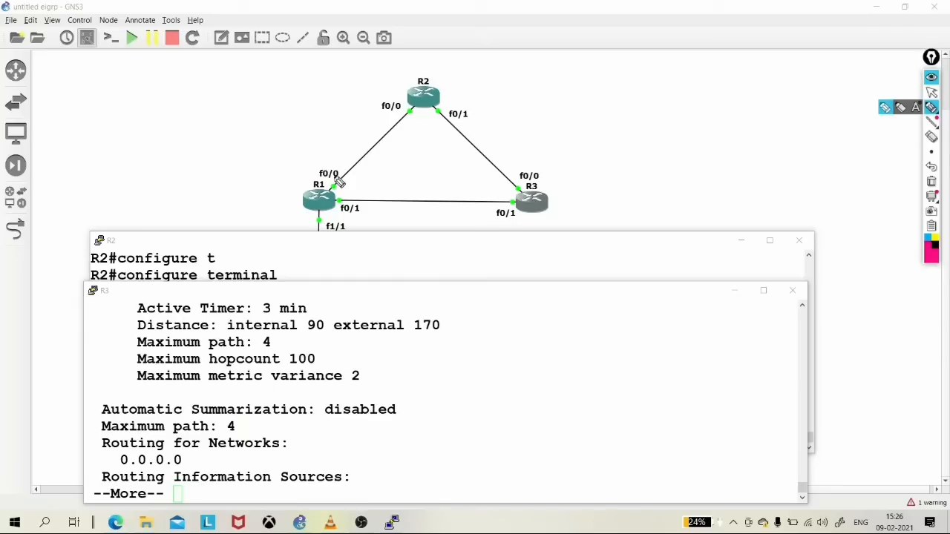
pyautogui.moveTo(305, 184)
pyautogui.mouseDown()
pyautogui.moveTo(393, 95)
pyautogui.moveTo(532, 152)
pyautogui.moveTo(506, 156)
pyautogui.mouseUp()
pyautogui.moveTo(537, 111)
pyautogui.mouseDown()
pyautogui.moveTo(567, 126)
pyautogui.moveTo(566, 108)
pyautogui.mouseUp()
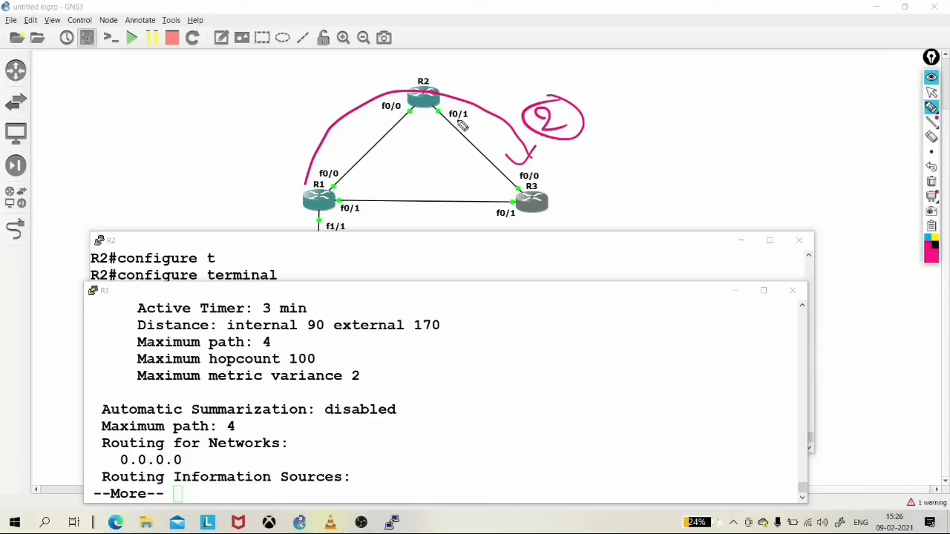
pyautogui.moveTo(340, 214)
pyautogui.mouseDown()
pyautogui.moveTo(294, 234)
pyautogui.moveTo(346, 217)
pyautogui.mouseUp()
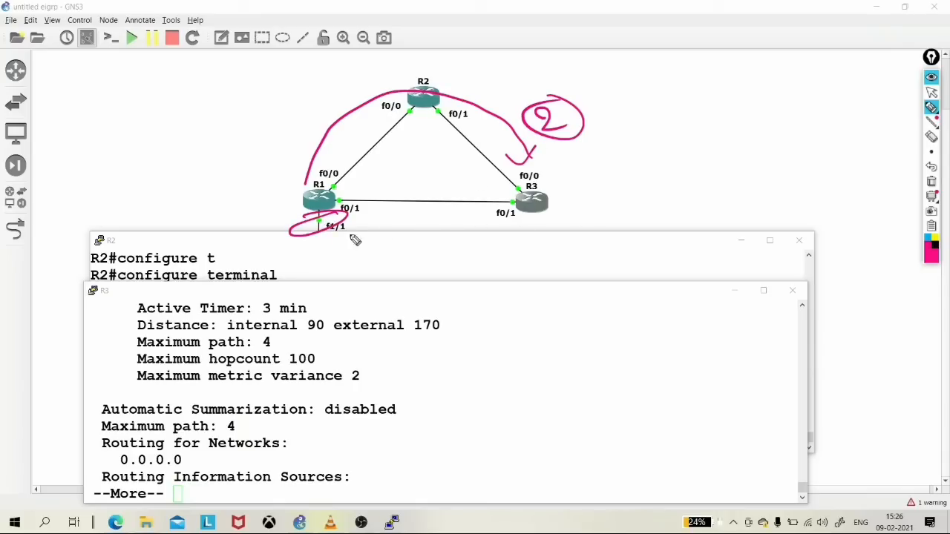
pyautogui.moveTo(428, 214); pyautogui.dragTo(424, 236)
pyautogui.moveTo(437, 205); pyautogui.dragTo(407, 223)
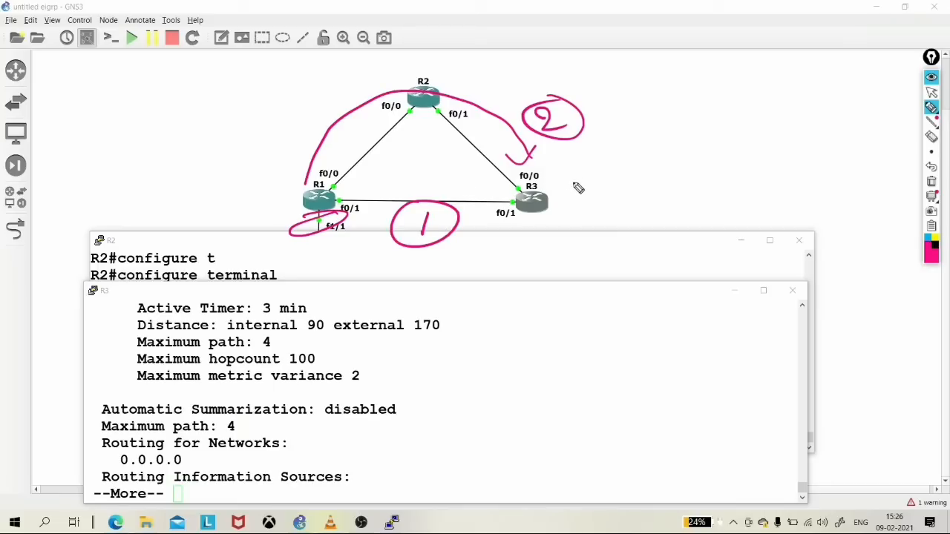
pyautogui.moveTo(578, 171)
pyautogui.mouseDown()
pyautogui.moveTo(582, 192)
pyautogui.moveTo(559, 199)
pyautogui.moveTo(584, 157)
pyautogui.mouseUp()
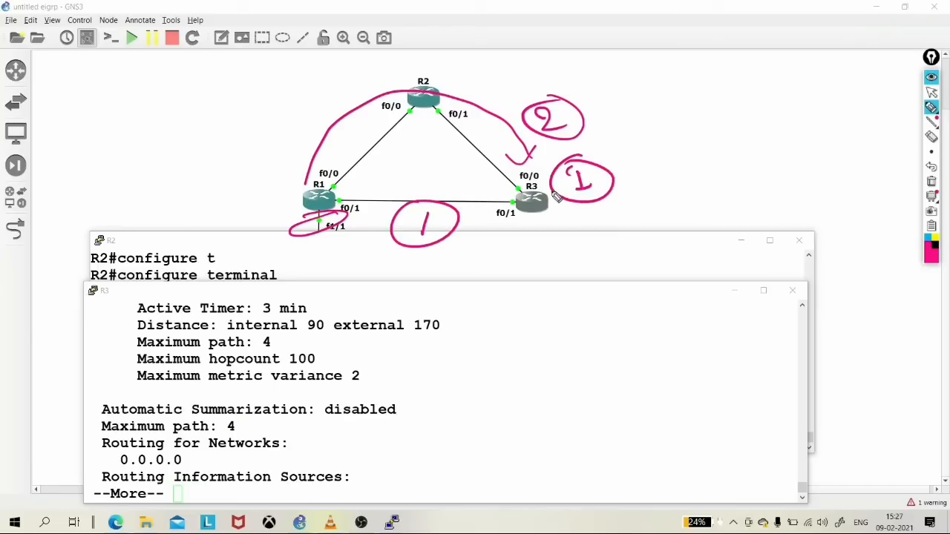
pyautogui.moveTo(443, 79); pyautogui.dragTo(497, 108)
pyautogui.moveTo(492, 79); pyautogui.dragTo(446, 135)
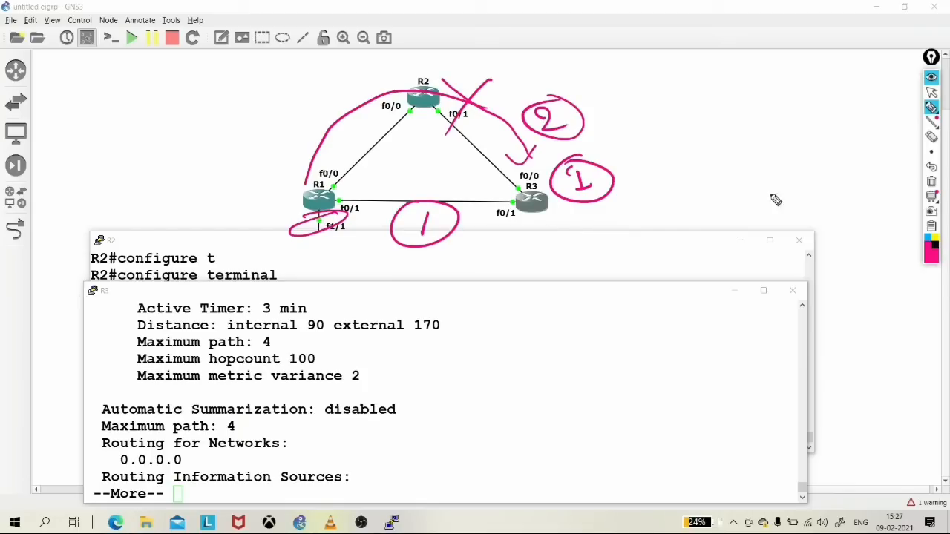
# Step: Erase the drawn annotations and leave R3's paged protocol output to return to its privileged prompt
pyautogui.click(932, 182)
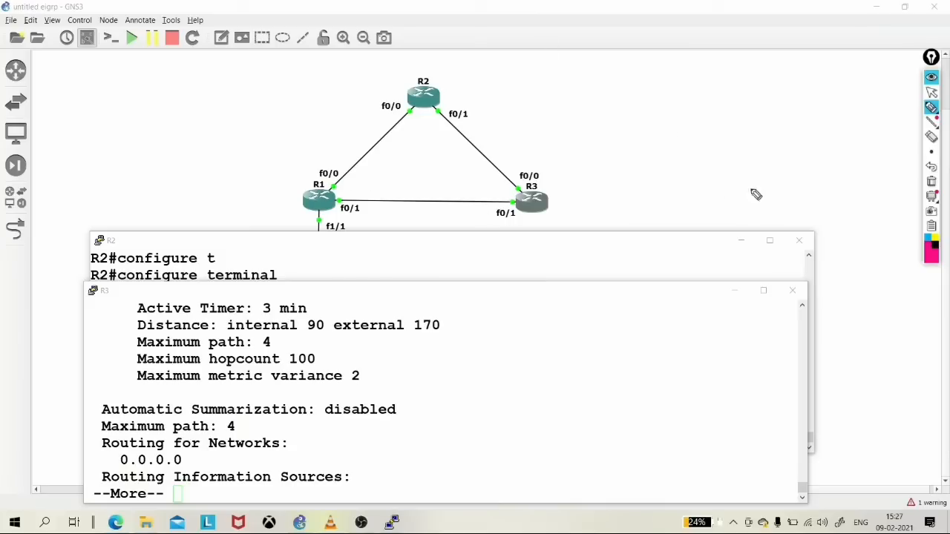
pyautogui.click(932, 92)
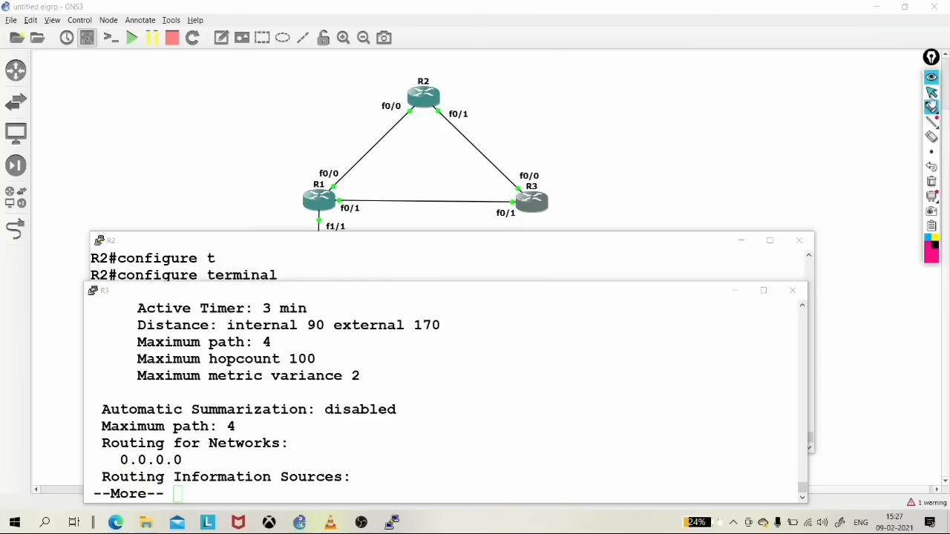
pyautogui.click(390, 398)
pyautogui.press('Return')
pyautogui.press('Return')
pyautogui.press('Return')
pyautogui.press('Return')
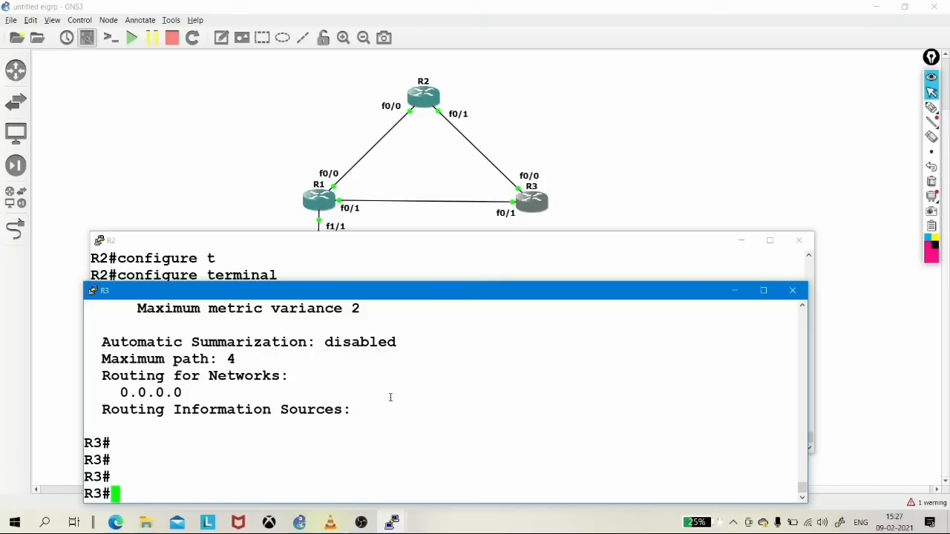
# Step: Enter global configuration mode on R3 from the terminal
pyautogui.write('conf')
pyautogui.press('Tab')
pyautogui.write('t')
pyautogui.press('Tab')
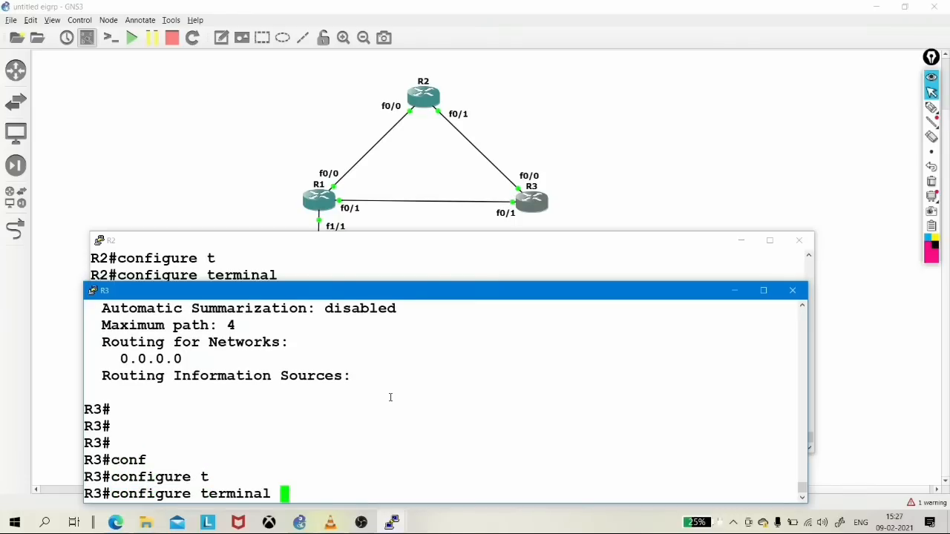
pyautogui.press('Return')
pyautogui.press('Return')
pyautogui.press('Return')
# Step: Open router configuration for EIGRP 100 on R3
pyautogui.write('rou')
pyautogui.press('Tab')
pyautogui.write('ter ei')
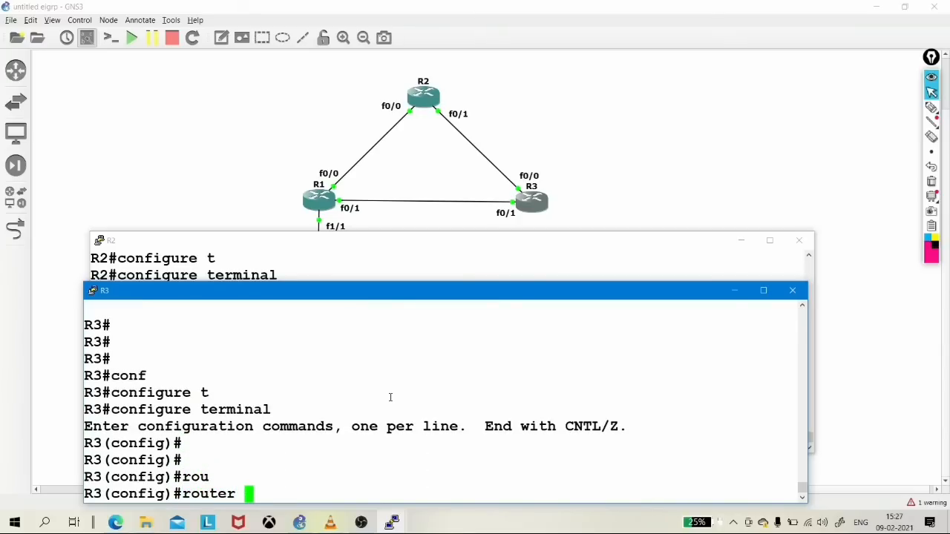
pyautogui.press('Tab')
pyautogui.write('100')
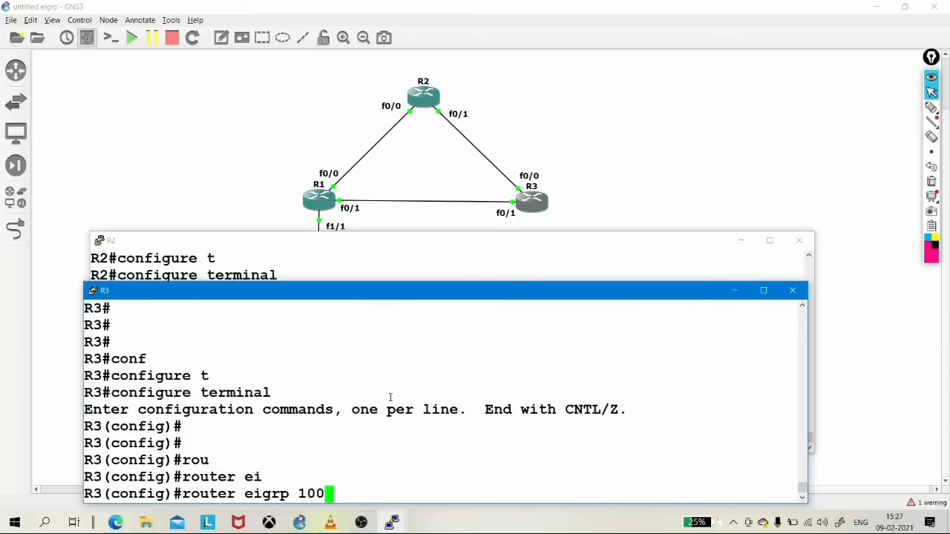
pyautogui.press('Return')
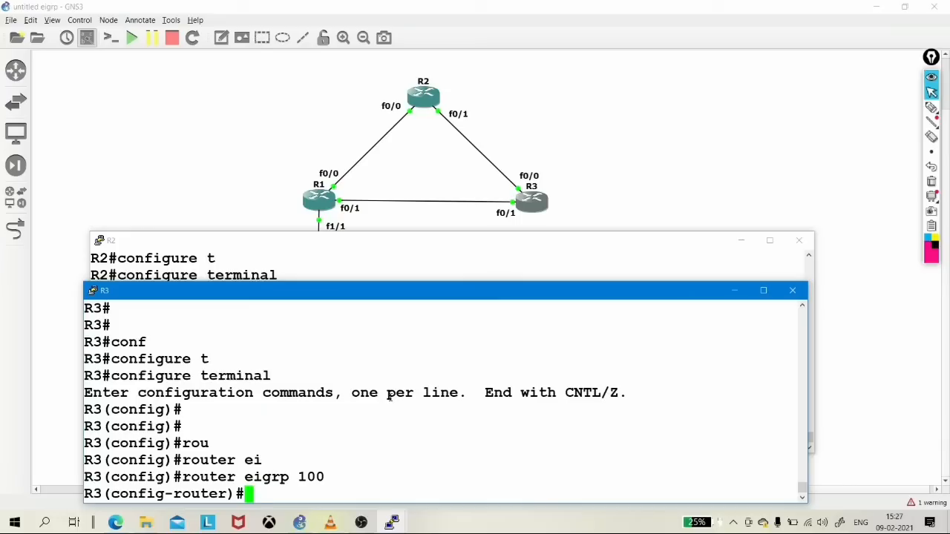
# Step: Set the EIGRP metric maximum-hops to 1 on R3 and return to privileged mode
pyautogui.write('metr')
pyautogui.press('Tab')
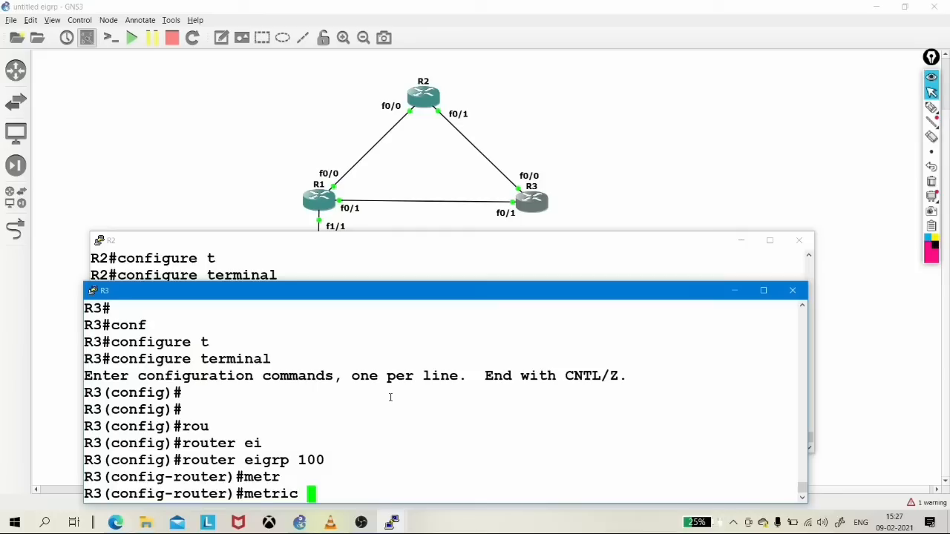
pyautogui.write('max')
pyautogui.press('Tab')
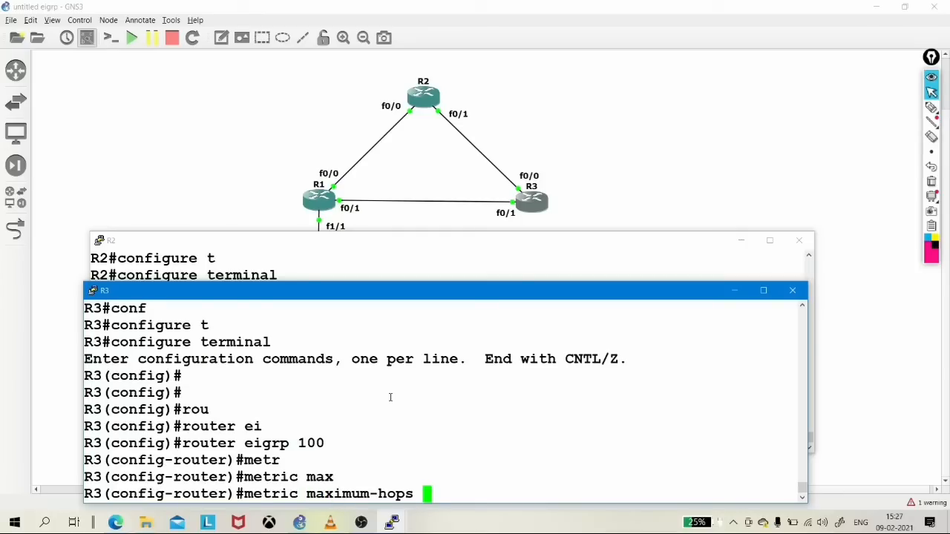
pyautogui.write('1')
pyautogui.press('Return')
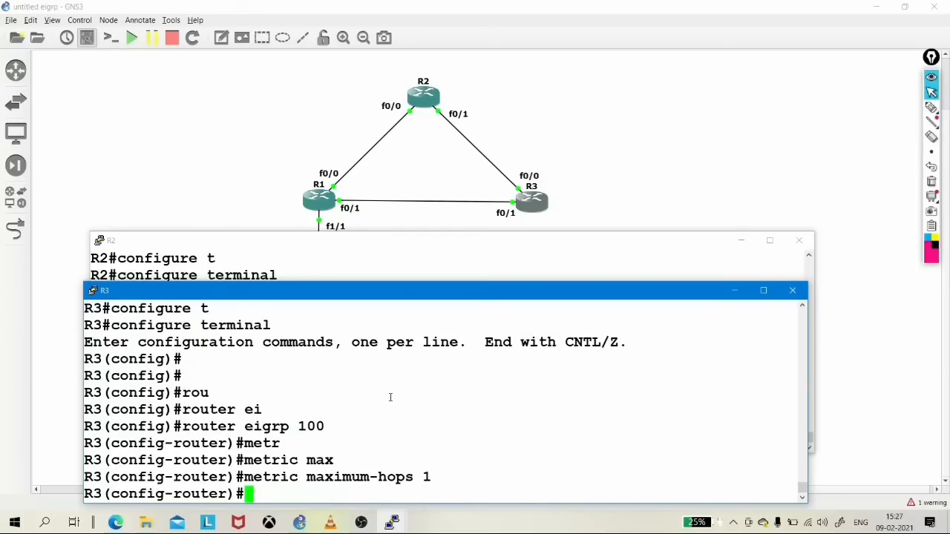
pyautogui.hotkey('ctrl', 'z')
pyautogui.press('Return')
pyautogui.press('Return')
pyautogui.press('Return')
# Step: Display R3's IP routing table again and highlight the route to 172.168.1.0
pyautogui.write('sh')
pyautogui.press('Tab')
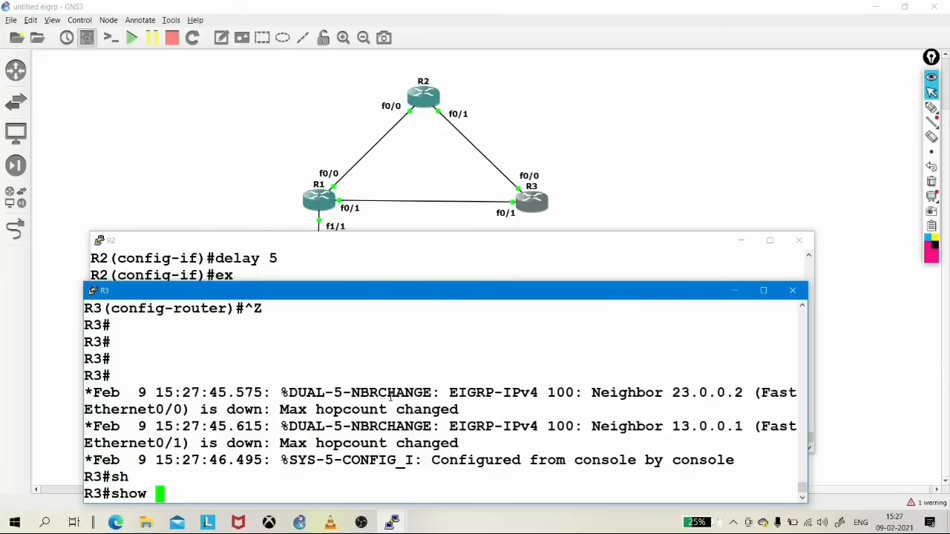
pyautogui.write('ip rou')
pyautogui.press('Tab')
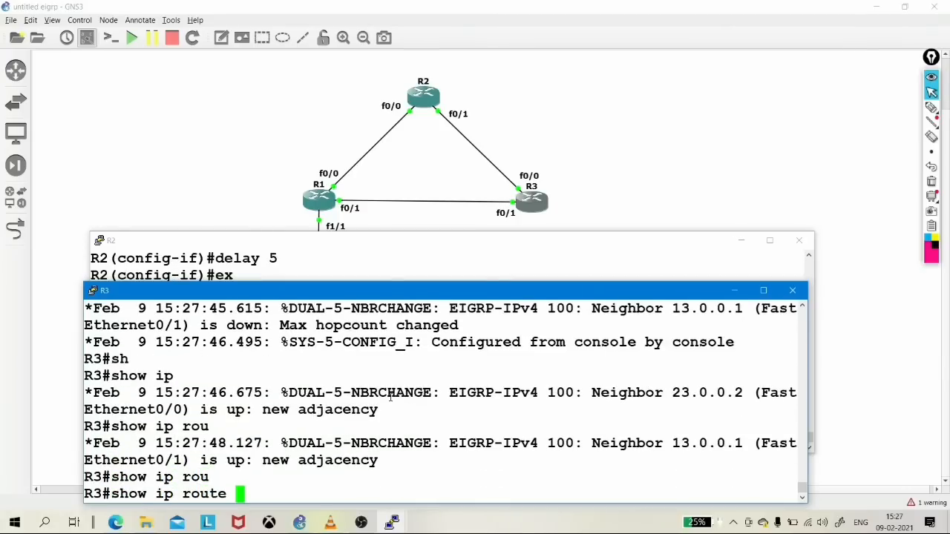
pyautogui.press('Return')
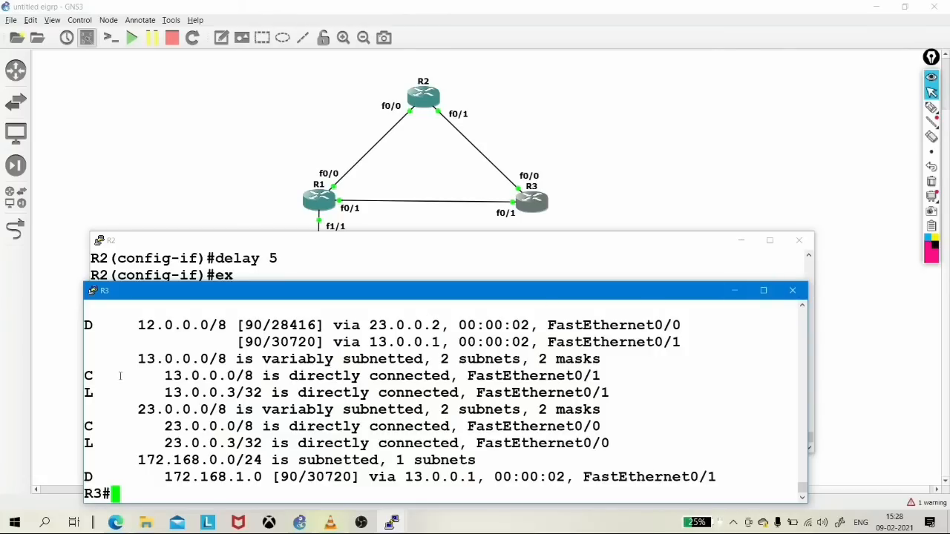
pyautogui.moveTo(158, 480); pyautogui.dragTo(797, 477)
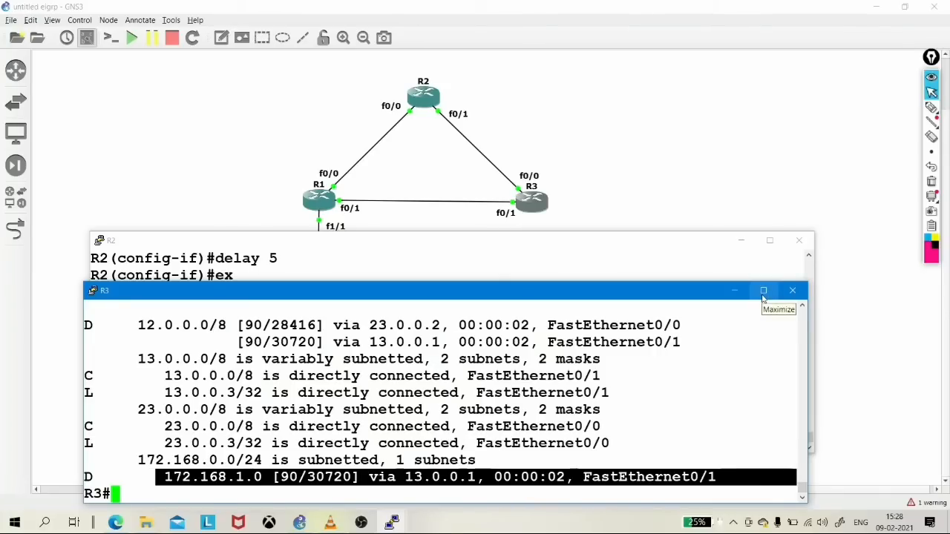
pyautogui.click(679, 408)
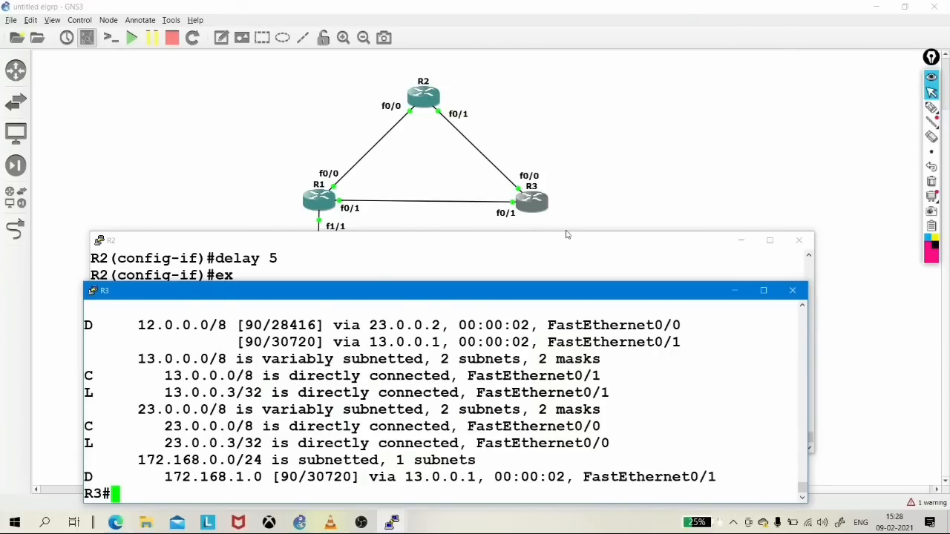
# Step: Add blank prompt lines and enter global configuration mode on R3
pyautogui.press('Return')
pyautogui.press('Return')
pyautogui.press('Return')
pyautogui.write('configure')
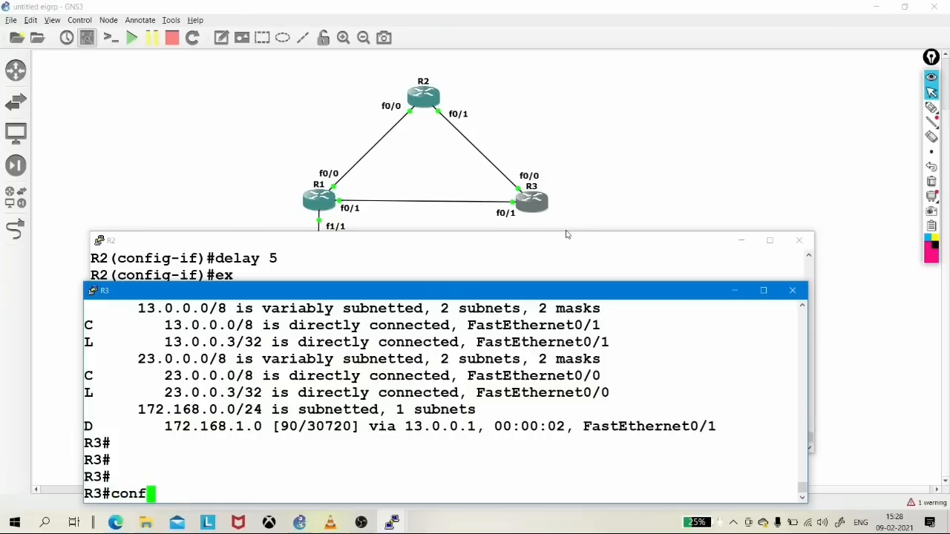
pyautogui.press('Tab')
pyautogui.write('t')
pyautogui.press('Tab')
pyautogui.press('Return')
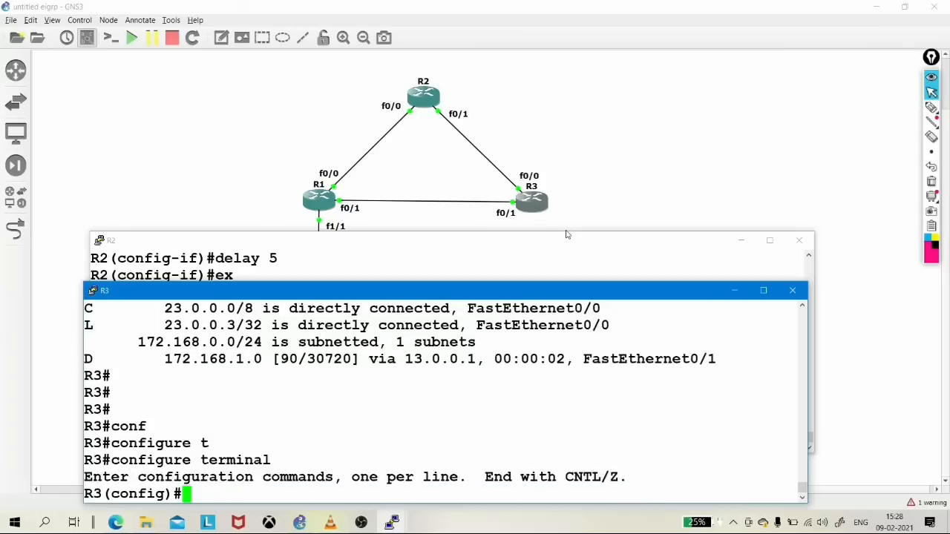
# Step: Enter router configuration mode for EIGRP 100 on R3
pyautogui.press('Return')
pyautogui.press('Return')
pyautogui.write('rou')
pyautogui.press('Tab')
pyautogui.write('ter ei')
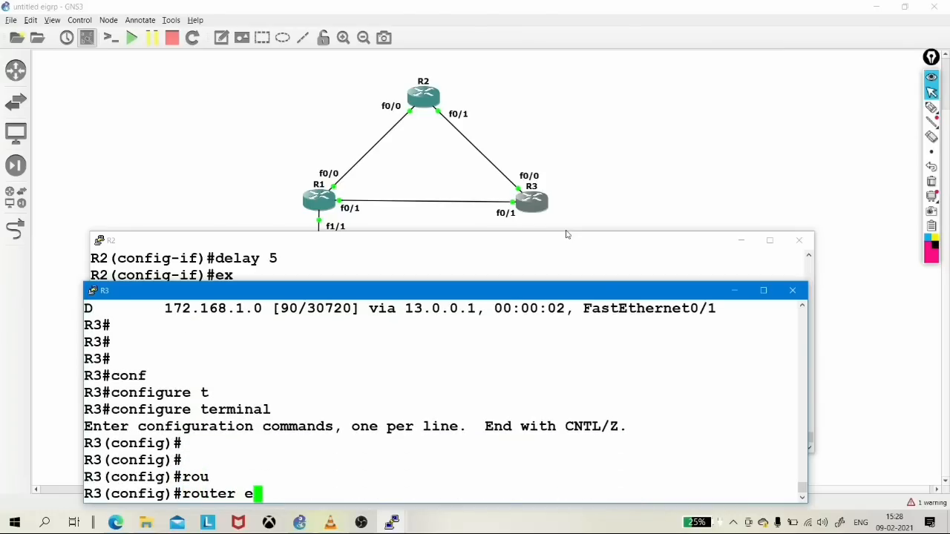
pyautogui.press('Tab')
pyautogui.write('100')
pyautogui.press('Return')
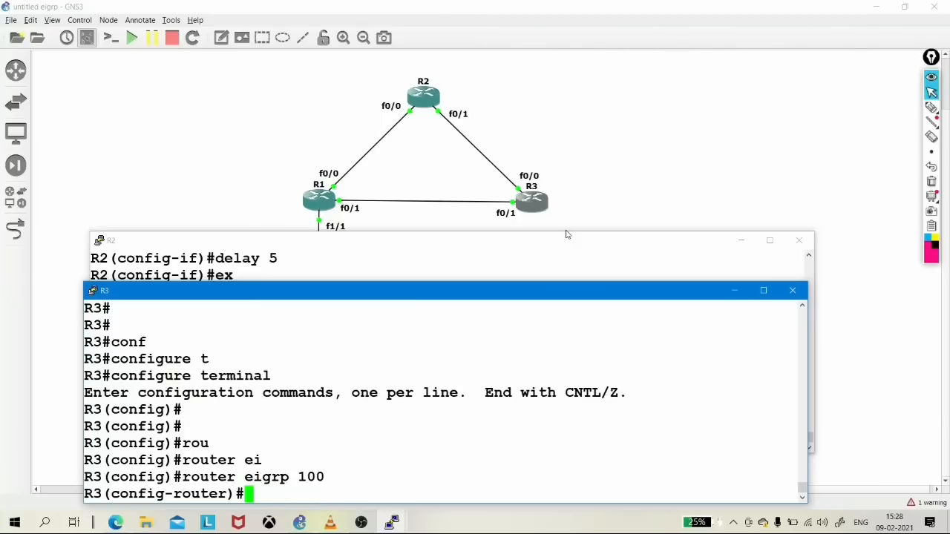
pyautogui.write('max')
pyautogui.press('Tab')
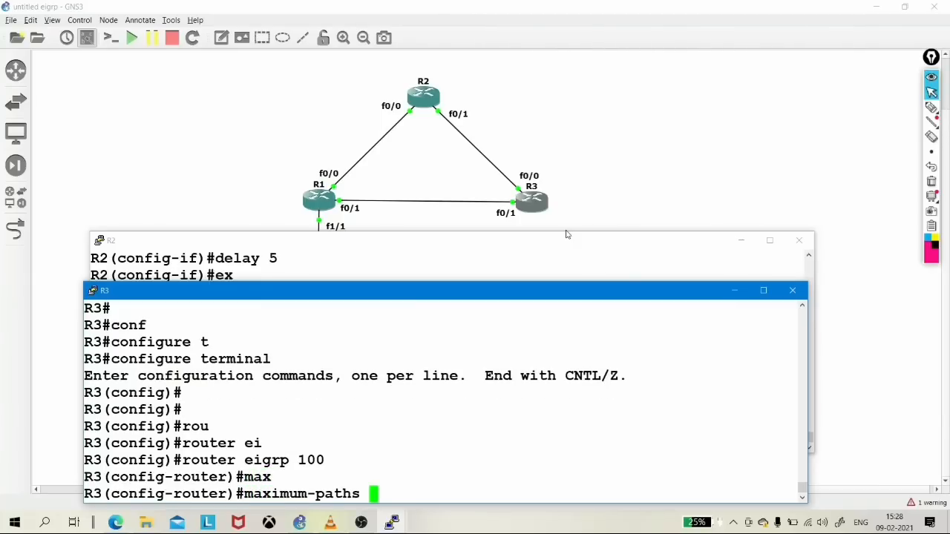
pyautogui.press('BackSpace')
pyautogui.press('BackSpace')
pyautogui.press('BackSpace')
pyautogui.press('BackSpace')
pyautogui.press('BackSpace')
pyautogui.press('BackSpace')
pyautogui.press('BackSpace')
pyautogui.press('BackSpace')
pyautogui.press('BackSpace')
pyautogui.press('BackSpace')
pyautogui.press('BackSpace')
pyautogui.press('BackSpace')
pyautogui.press('BackSpace')
pyautogui.press('BackSpace')
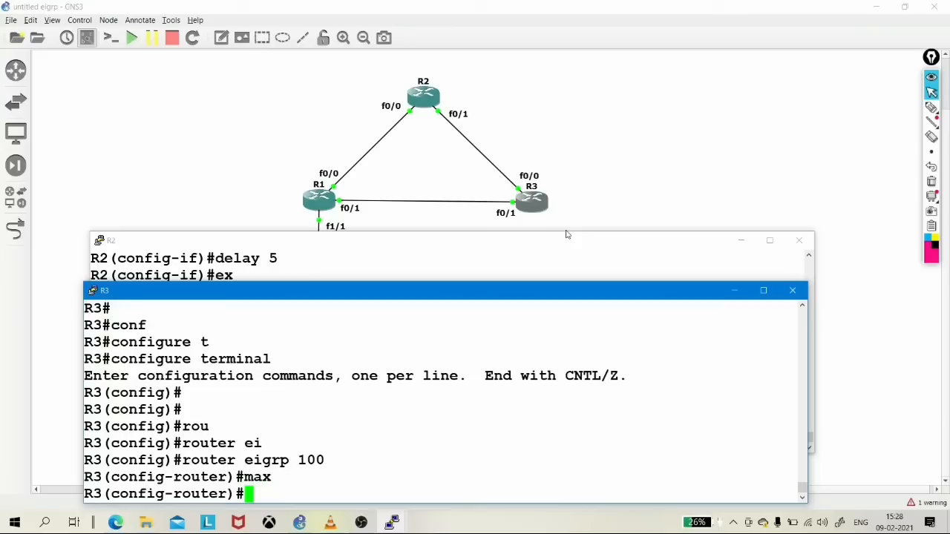
# Step: Set the EIGRP metric maximum-hops to 100 on R3 and return to privileged mode
pyautogui.write('metr')
pyautogui.press('Tab')
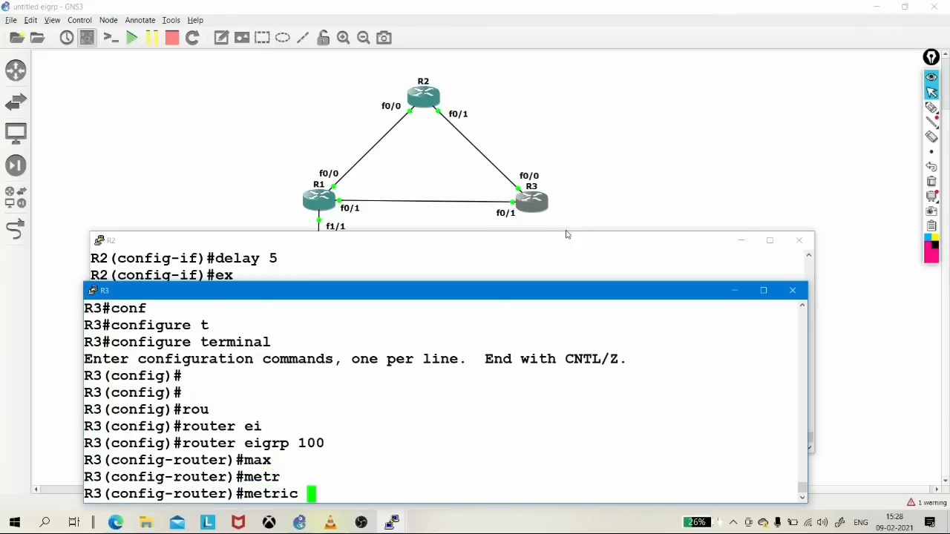
pyautogui.write('max')
pyautogui.press('Tab')
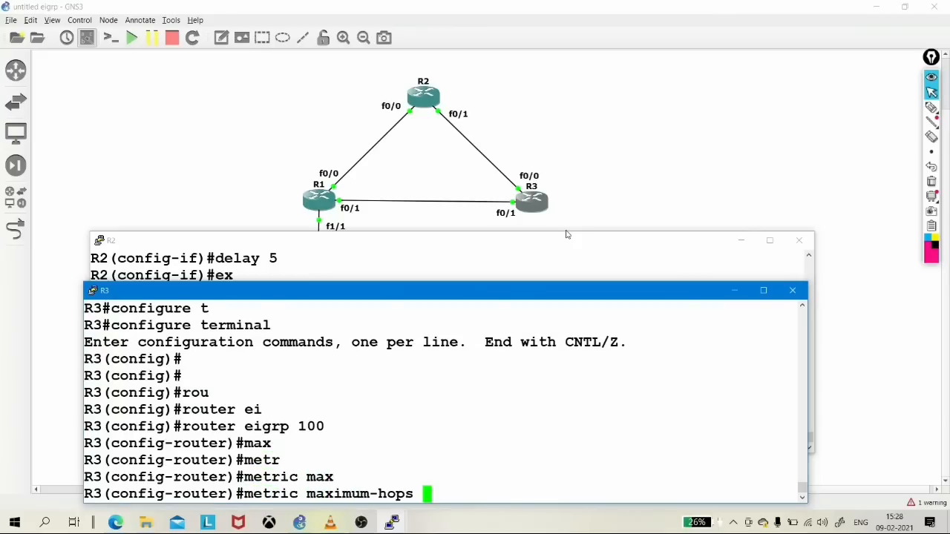
pyautogui.write('100')
pyautogui.press('Return')
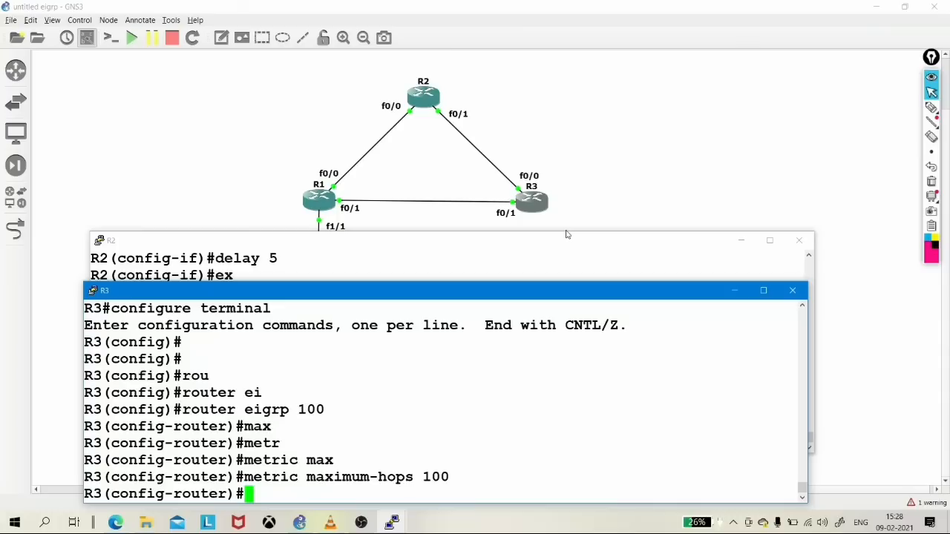
pyautogui.hotkey('ctrl', 'z')
pyautogui.press('Return')
pyautogui.press('Return')
pyautogui.press('Return')
pyautogui.press('Return')
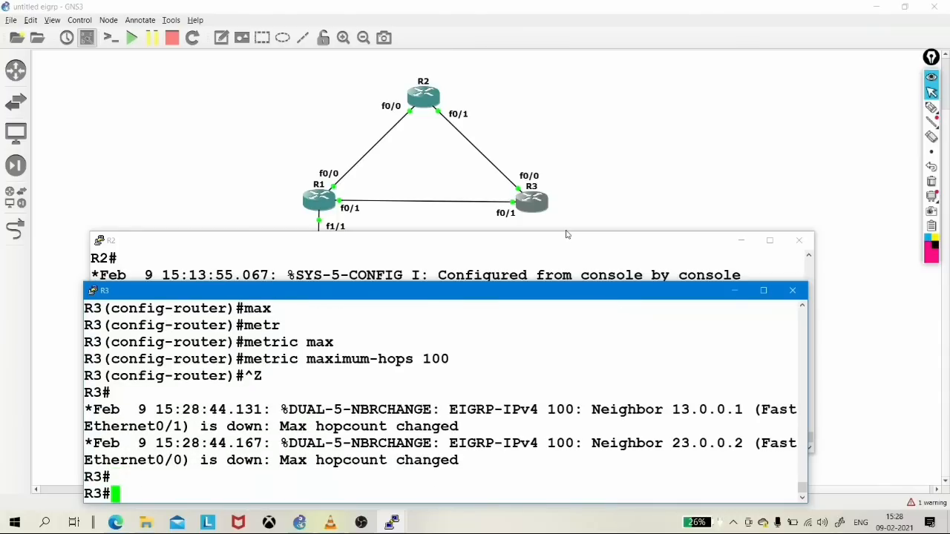
# Step: Display R3's IP routing table, repeat it once the EIGRP adjacencies are back, and highlight the entries for 172.168.1.0
pyautogui.write('sh')
pyautogui.press('Tab')
pyautogui.write('ip ro')
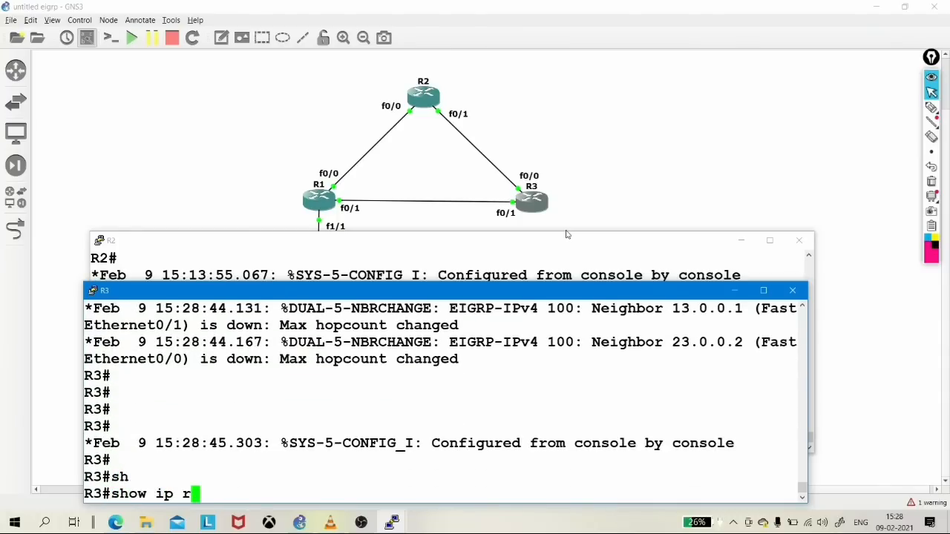
pyautogui.press('Tab')
pyautogui.press('Return')
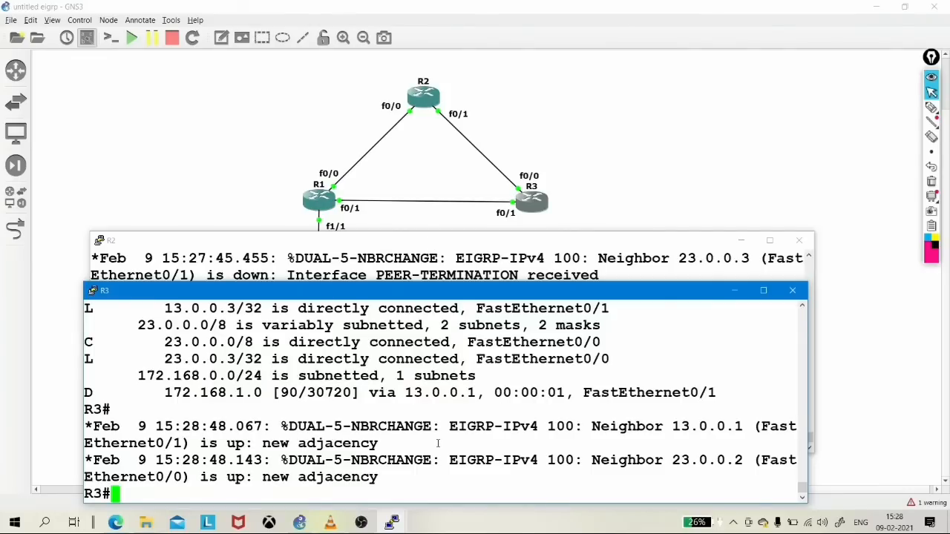
pyautogui.press('Up')
pyautogui.press('Return')
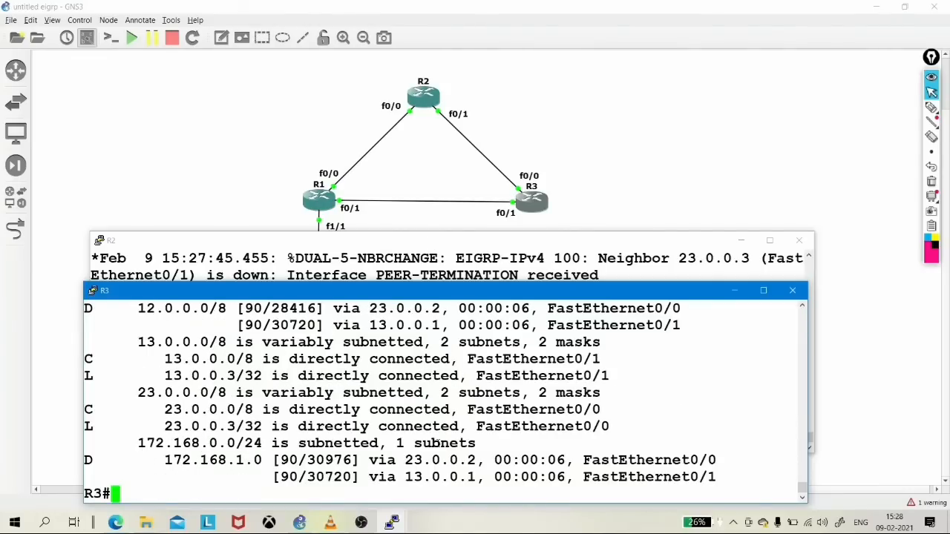
pyautogui.moveTo(317, 477); pyautogui.dragTo(449, 443)
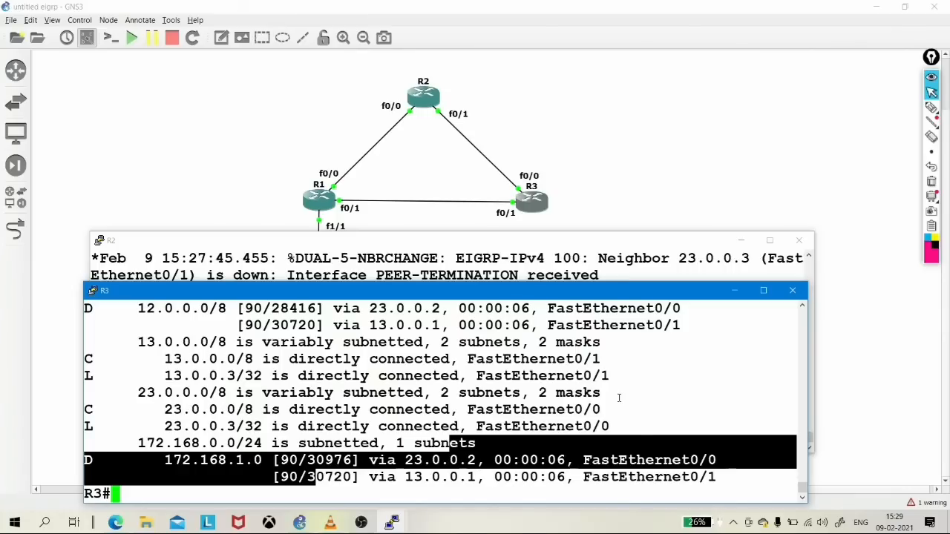
# Step: View R2's console full screen, restore its size, and minimize the R2 and R3 consoles to reveal the whole topology
pyautogui.click(770, 251)
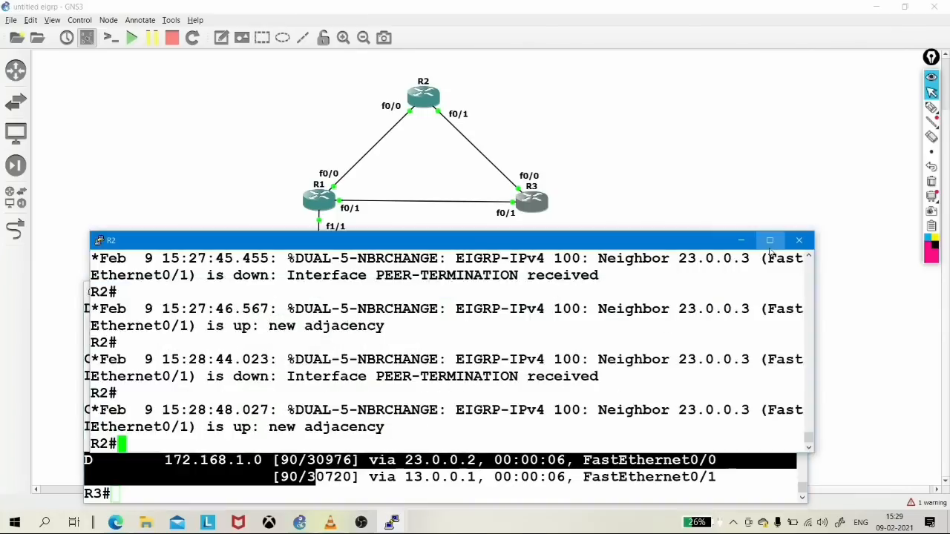
pyautogui.click(770, 242)
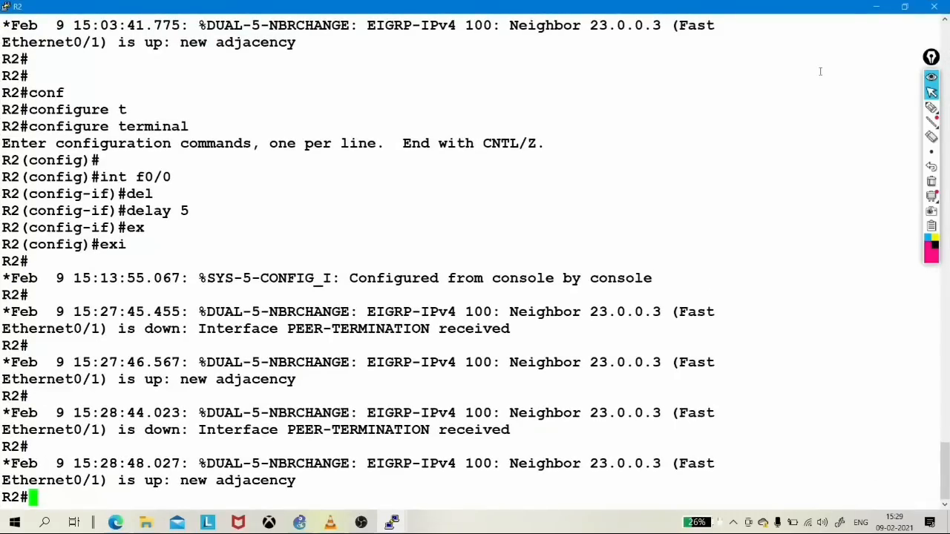
pyautogui.click(905, 8)
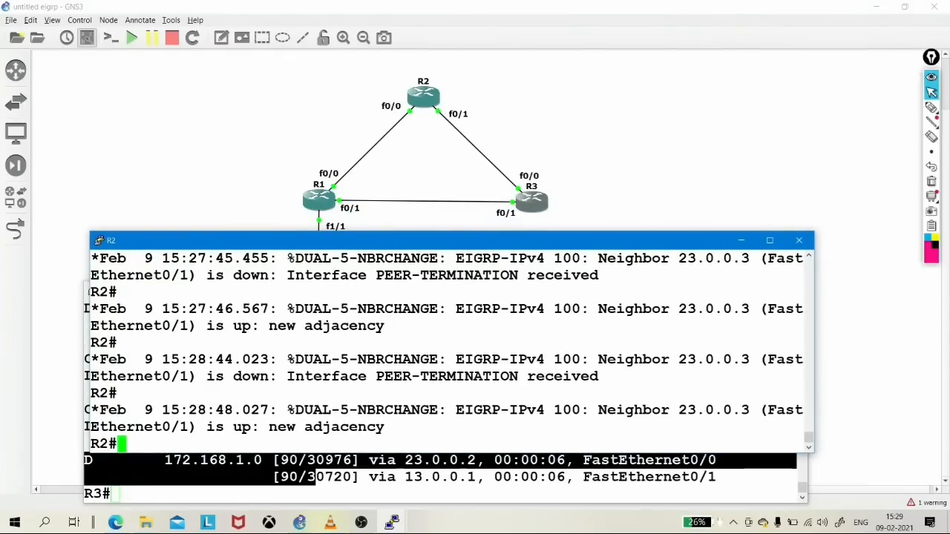
pyautogui.click(740, 239)
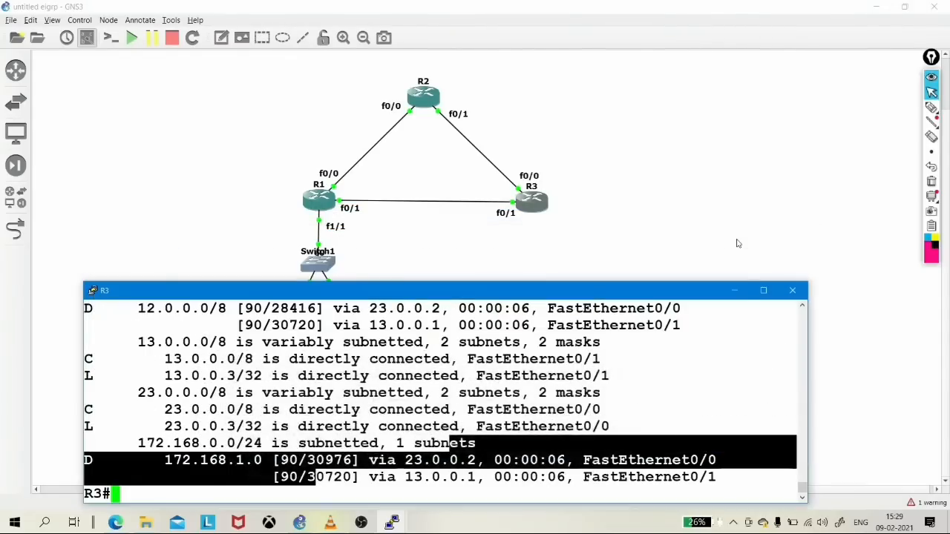
pyautogui.click(736, 292)
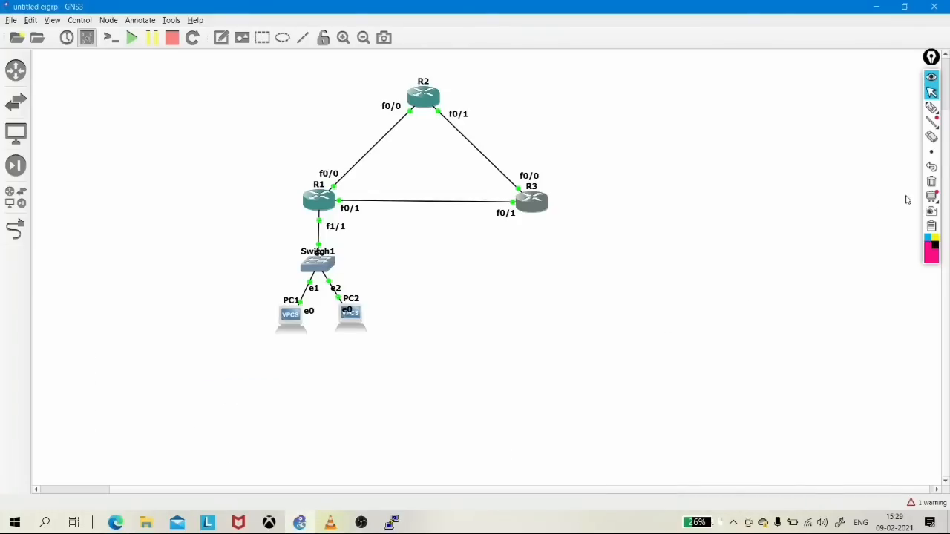
# Step: Annotate the R1–R3 link with a circled 13, draw arrows from R1 and R3 to R2, cross out the R1–R2 link, and clear all markings
pyautogui.click(933, 108)
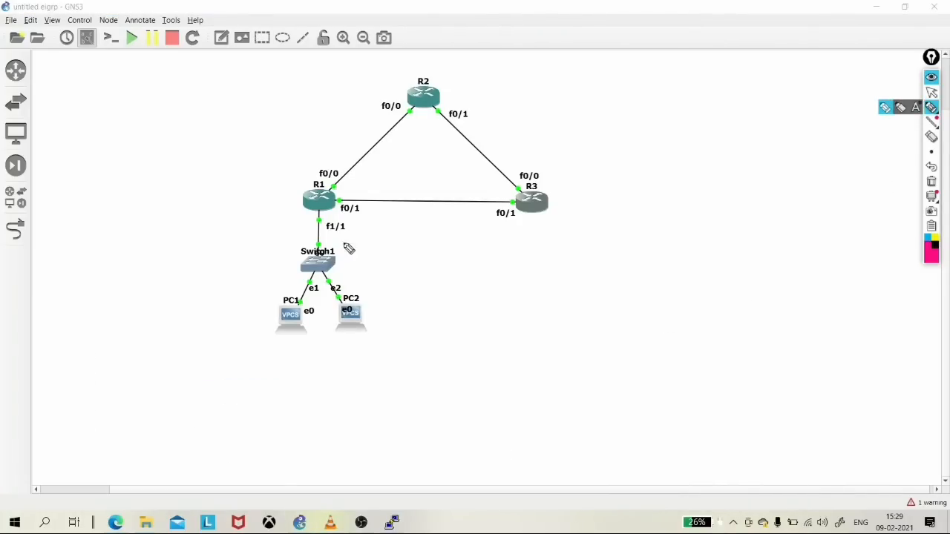
pyautogui.moveTo(388, 219)
pyautogui.mouseDown()
pyautogui.moveTo(389, 238)
pyautogui.moveTo(405, 243)
pyautogui.moveTo(389, 220)
pyautogui.mouseUp()
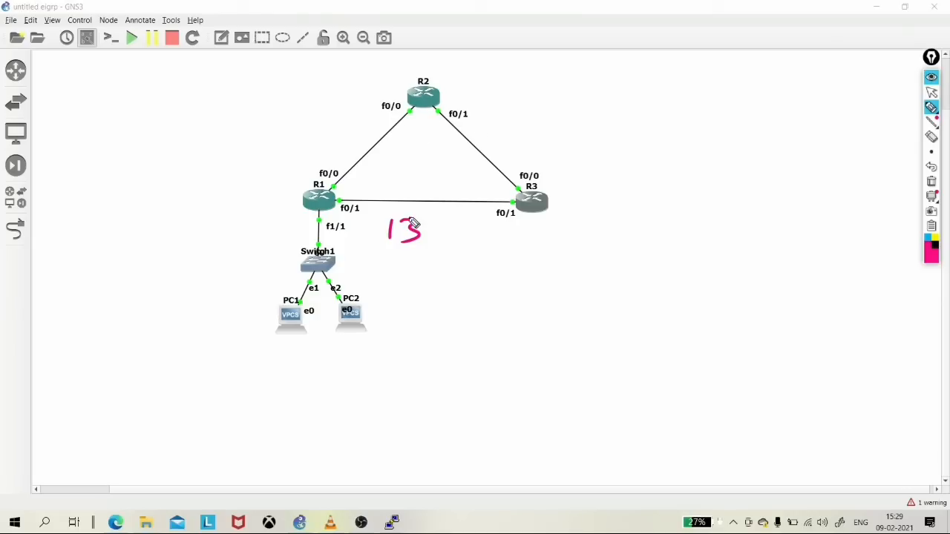
pyautogui.moveTo(422, 208); pyautogui.dragTo(401, 209)
pyautogui.moveTo(557, 205)
pyautogui.mouseDown()
pyautogui.moveTo(453, 121)
pyautogui.moveTo(479, 132)
pyautogui.mouseUp()
pyautogui.moveTo(289, 197)
pyautogui.mouseDown()
pyautogui.moveTo(349, 95)
pyautogui.moveTo(375, 117)
pyautogui.mouseUp()
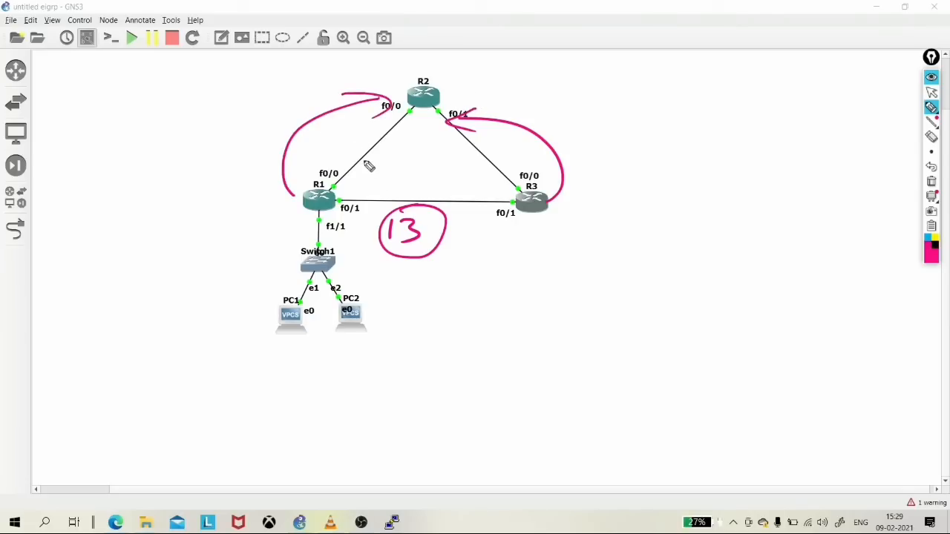
pyautogui.moveTo(363, 136); pyautogui.dragTo(387, 148)
pyautogui.moveTo(374, 130); pyautogui.dragTo(356, 163)
pyautogui.click(933, 183)
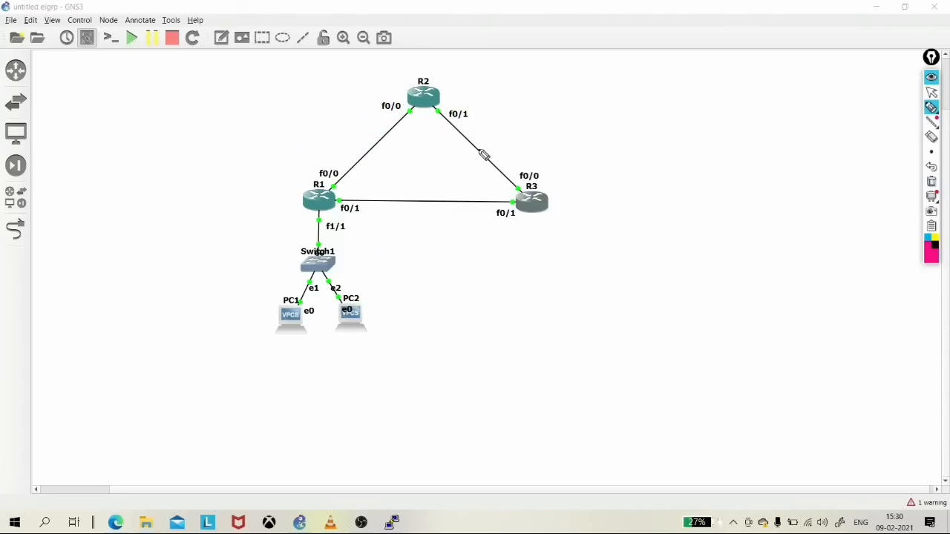
# Step: Draw a zigzag serial link from R2 to R3 labelled 1544, and write a circled 13 below the R1–R3 link
pyautogui.moveTo(431, 108); pyautogui.dragTo(522, 193)
pyautogui.moveTo(500, 128); pyautogui.dragTo(499, 141)
pyautogui.moveTo(520, 124)
pyautogui.mouseDown()
pyautogui.moveTo(509, 140)
pyautogui.moveTo(558, 141)
pyautogui.mouseUp()
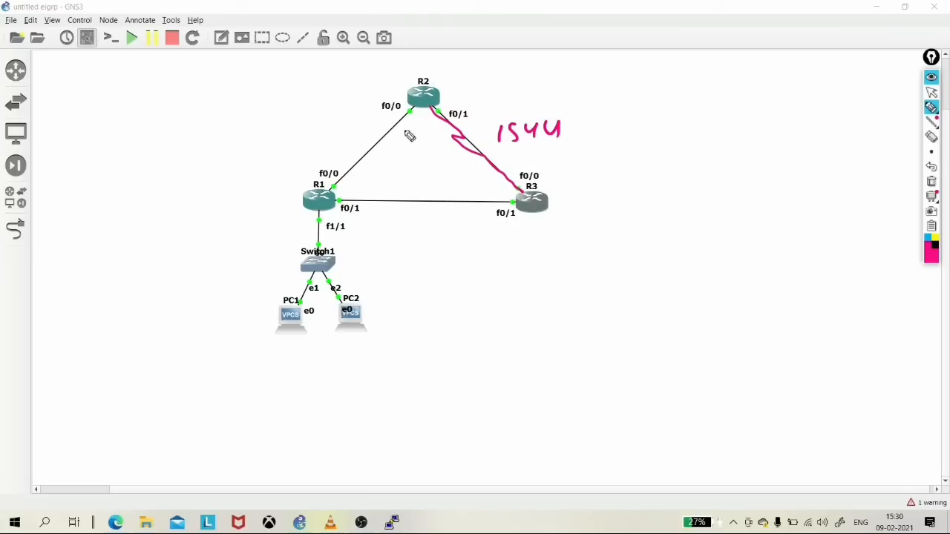
pyautogui.moveTo(407, 214); pyautogui.dragTo(405, 238)
pyautogui.moveTo(411, 216); pyautogui.dragTo(420, 237)
pyautogui.moveTo(432, 204)
pyautogui.mouseDown()
pyautogui.moveTo(454, 208)
pyautogui.moveTo(404, 198)
pyautogui.mouseUp()
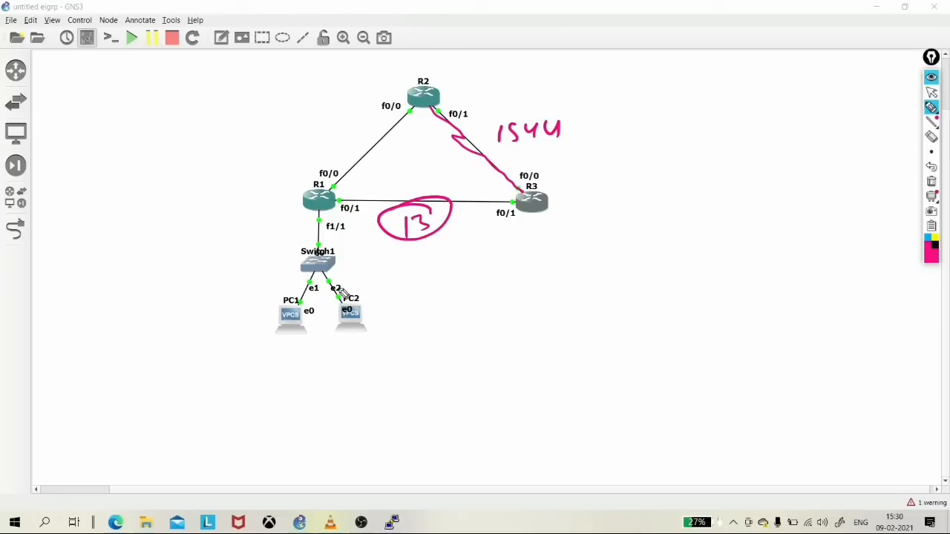
# Step: Underline and circle the 1544 label beside the R2–R3 link and add a cross mark under it
pyautogui.moveTo(513, 155)
pyautogui.mouseDown()
pyautogui.moveTo(598, 136)
pyautogui.moveTo(570, 149)
pyautogui.mouseUp()
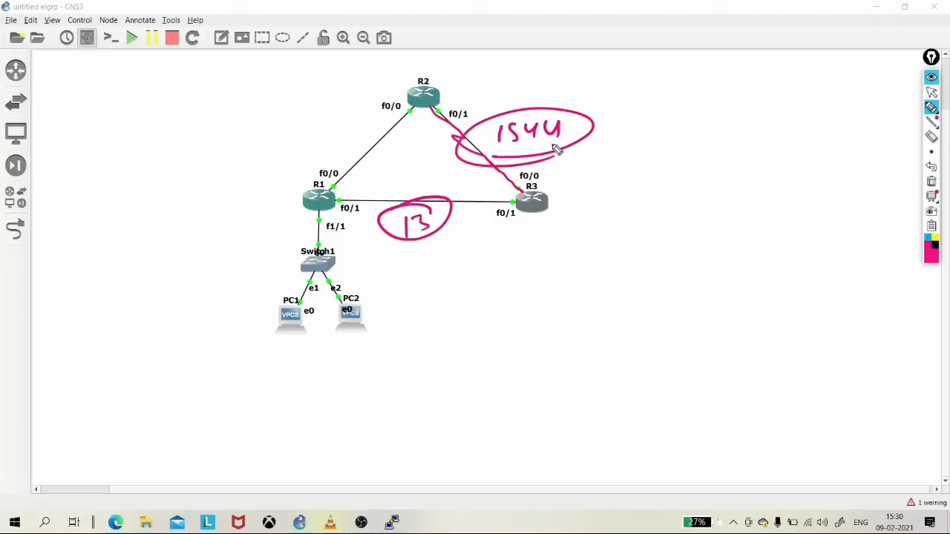
pyautogui.moveTo(541, 156); pyautogui.dragTo(582, 177)
pyautogui.moveTo(553, 152); pyautogui.dragTo(524, 189)
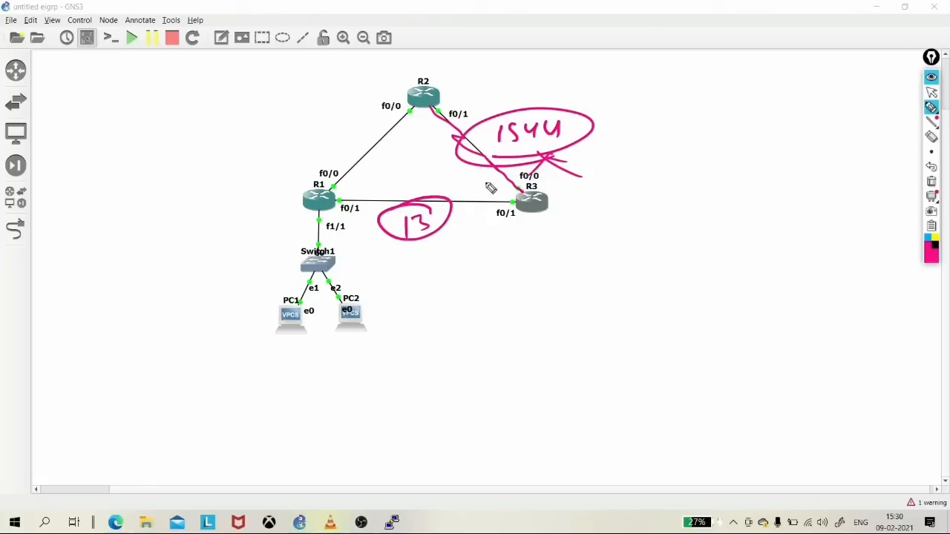
# Step: Sketch a serial-line symbol with arrows, and below it two circles joined by a serial link labelled 1544 with its middle circled
pyautogui.moveTo(524, 287)
pyautogui.mouseDown()
pyautogui.moveTo(577, 295)
pyautogui.moveTo(649, 279)
pyautogui.mouseUp()
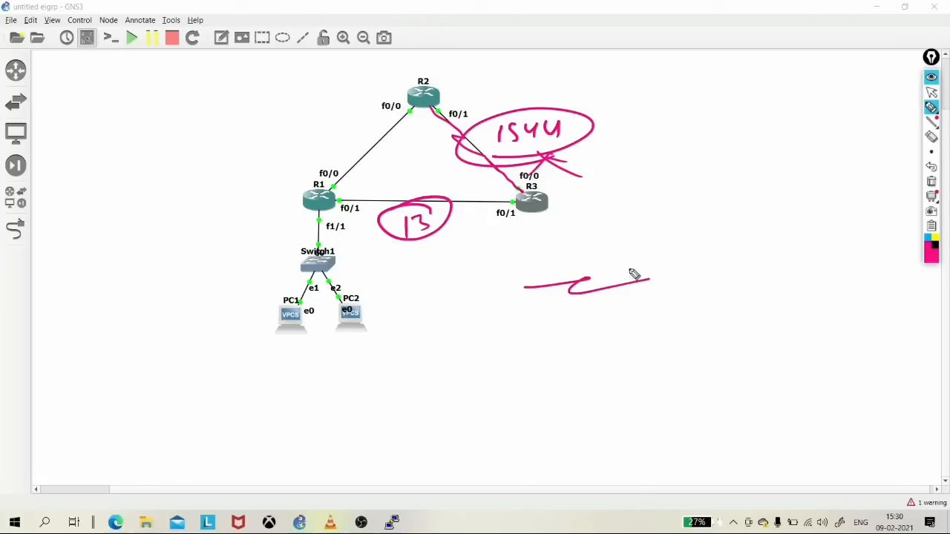
pyautogui.moveTo(584, 231)
pyautogui.mouseDown()
pyautogui.moveTo(582, 255)
pyautogui.moveTo(593, 239)
pyautogui.mouseUp()
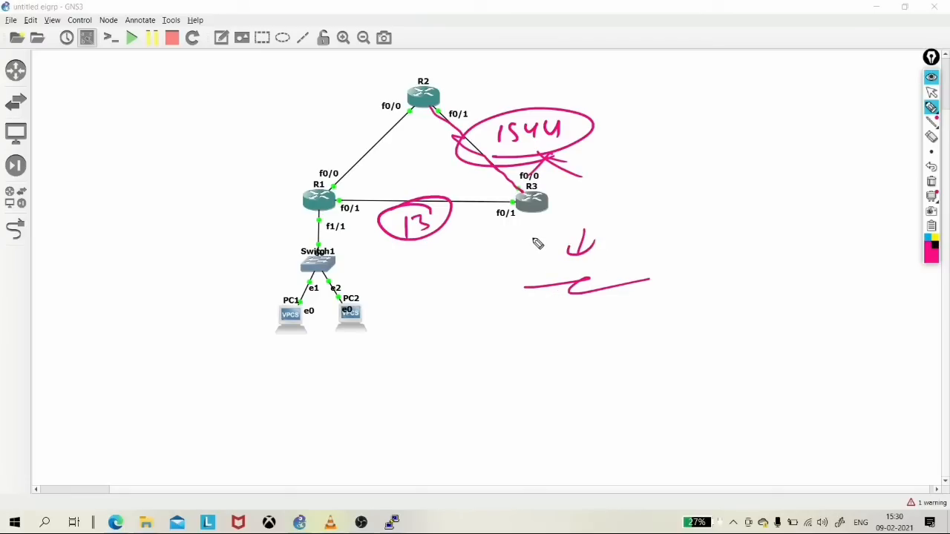
pyautogui.moveTo(484, 338)
pyautogui.mouseDown()
pyautogui.moveTo(516, 377)
pyautogui.moveTo(532, 338)
pyautogui.mouseUp()
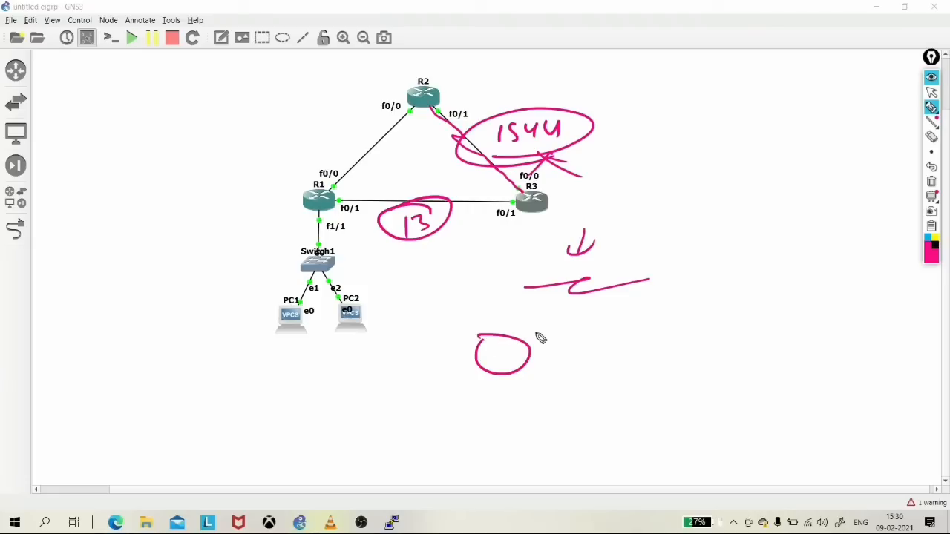
pyautogui.moveTo(680, 321)
pyautogui.mouseDown()
pyautogui.moveTo(727, 337)
pyautogui.moveTo(698, 320)
pyautogui.mouseUp()
pyautogui.moveTo(532, 352)
pyautogui.mouseDown()
pyautogui.moveTo(581, 355)
pyautogui.moveTo(662, 338)
pyautogui.mouseUp()
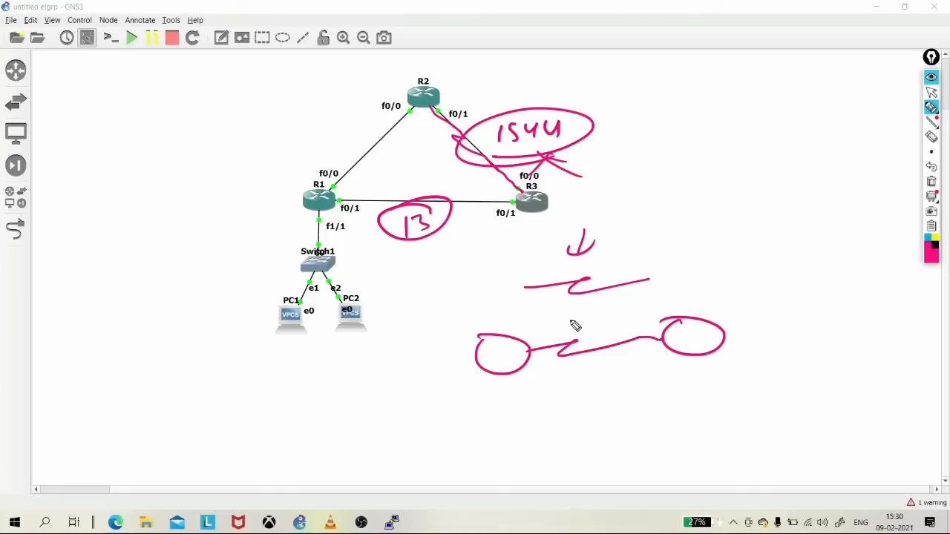
pyautogui.moveTo(569, 312)
pyautogui.mouseDown()
pyautogui.moveTo(616, 317)
pyautogui.moveTo(598, 358)
pyautogui.mouseUp()
pyautogui.moveTo(525, 288)
pyautogui.mouseDown()
pyautogui.moveTo(527, 321)
pyautogui.moveTo(536, 306)
pyautogui.mouseUp()
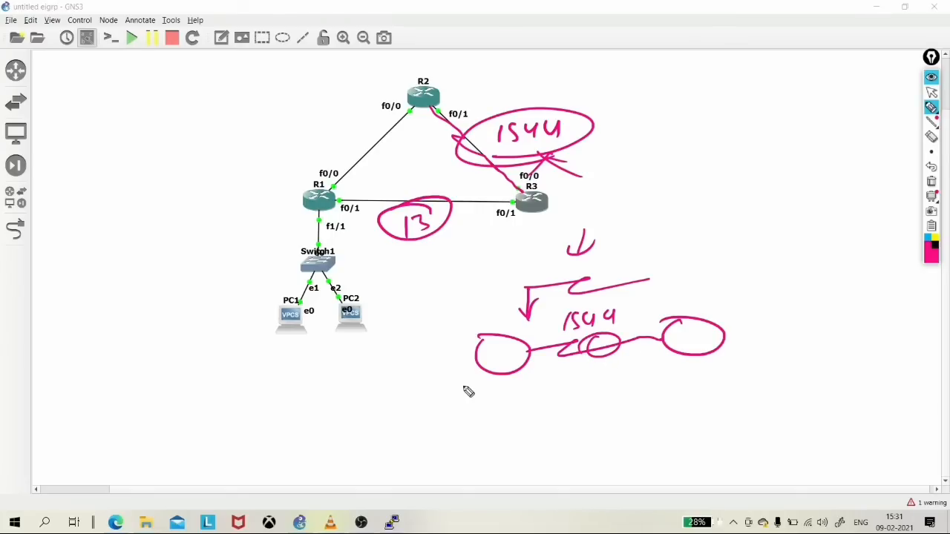
pyautogui.moveTo(599, 341); pyautogui.dragTo(617, 359)
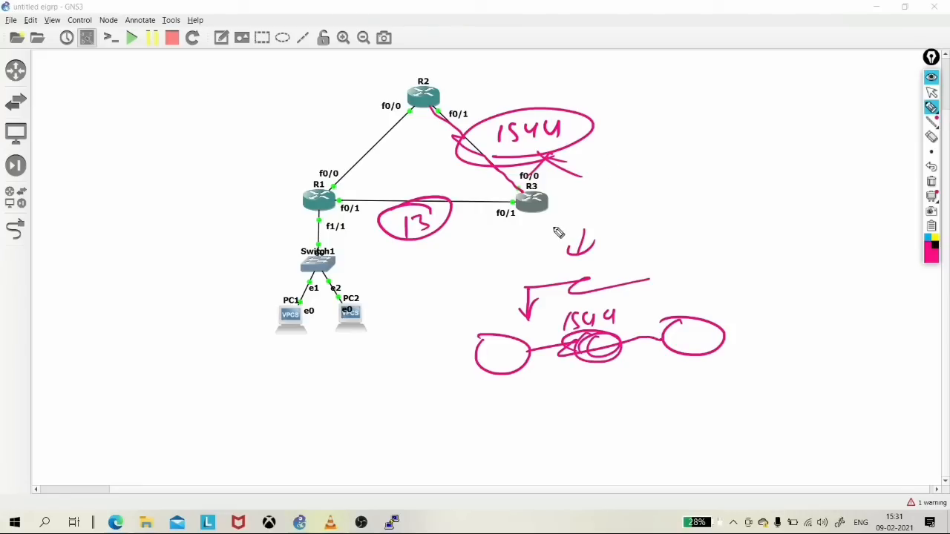
# Step: Draw a thick straight link east of R3 with an arrow pointing at it, label it 100Mb, and handwrite a bandwidth note below it
pyautogui.moveTo(600, 208)
pyautogui.mouseDown()
pyautogui.moveTo(721, 184)
pyautogui.moveTo(698, 212)
pyautogui.moveTo(682, 195)
pyautogui.moveTo(701, 208)
pyautogui.mouseUp()
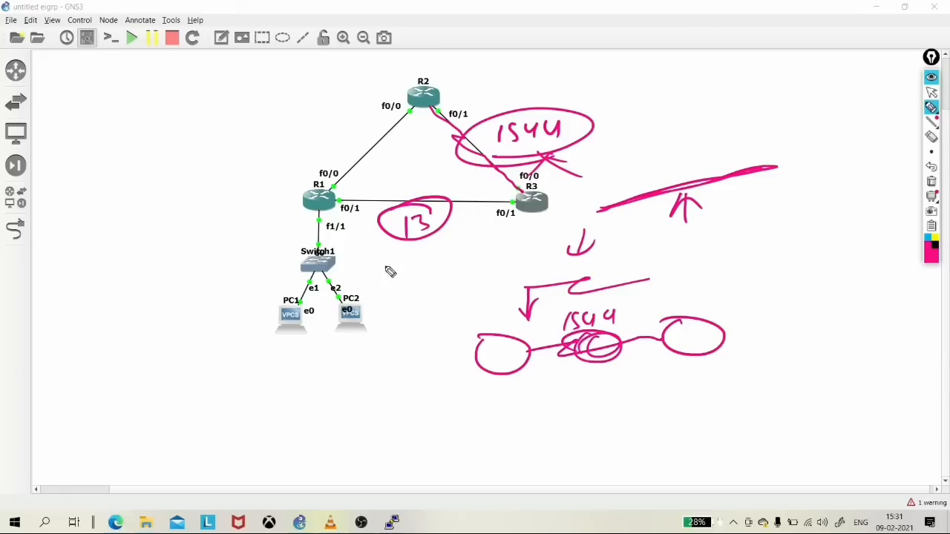
pyautogui.moveTo(630, 153)
pyautogui.mouseDown()
pyautogui.moveTo(629, 170)
pyautogui.moveTo(655, 153)
pyautogui.moveTo(719, 153)
pyautogui.mouseUp()
pyautogui.moveTo(724, 138); pyautogui.dragTo(733, 150)
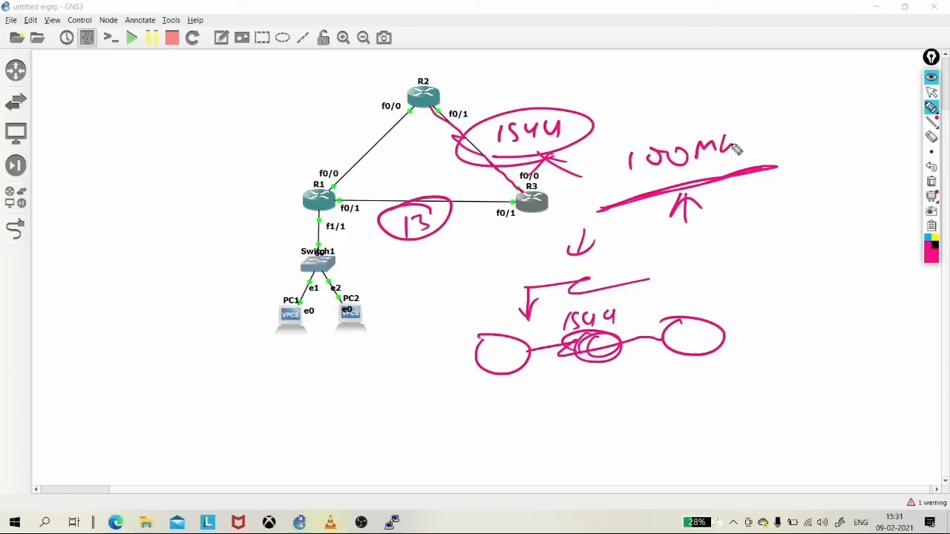
pyautogui.moveTo(661, 217); pyautogui.dragTo(688, 239)
pyautogui.moveTo(717, 224)
pyautogui.mouseDown()
pyautogui.moveTo(718, 241)
pyautogui.moveTo(749, 215)
pyautogui.mouseUp()
pyautogui.moveTo(769, 216); pyautogui.dragTo(807, 215)
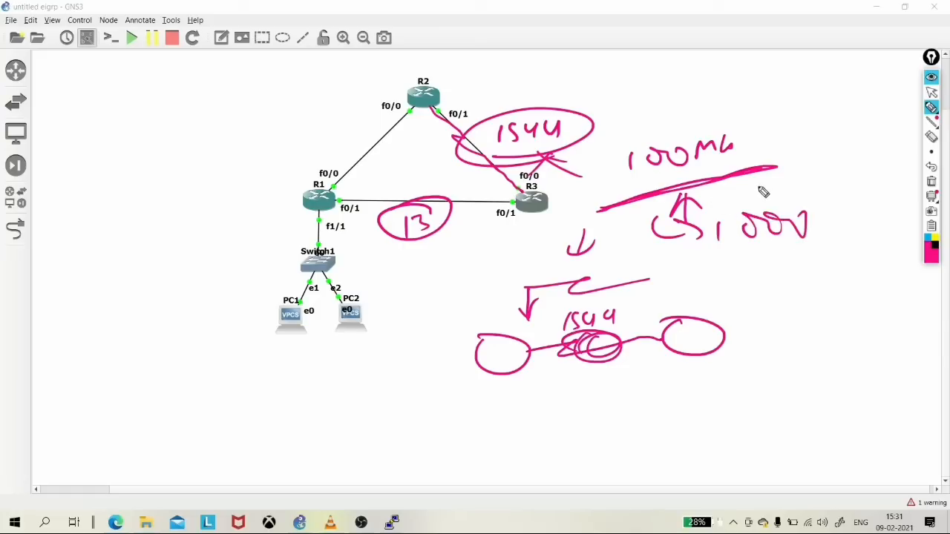
# Step: Cross out the 100Mb link and draw two emphasis lines beneath the handwritten bandwidth note
pyautogui.moveTo(714, 165); pyautogui.dragTo(746, 195)
pyautogui.moveTo(737, 160); pyautogui.dragTo(698, 211)
pyautogui.moveTo(706, 281); pyautogui.dragTo(827, 264)
pyautogui.moveTo(725, 293); pyautogui.dragTo(871, 283)
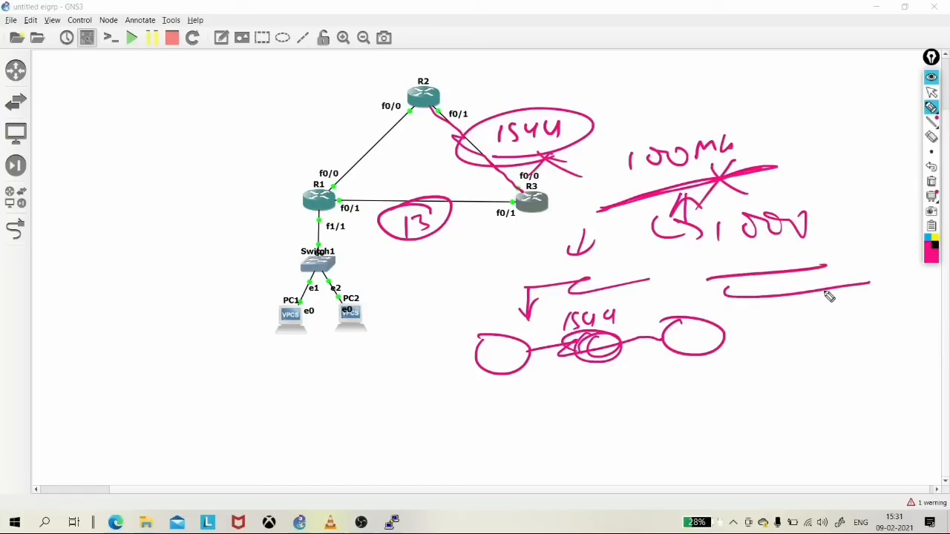
# Step: Clear all handwritten annotations from the topology and switch from drawing to the normal cursor
pyautogui.moveTo(709, 271); pyautogui.dragTo(770, 272)
pyautogui.click(931, 182)
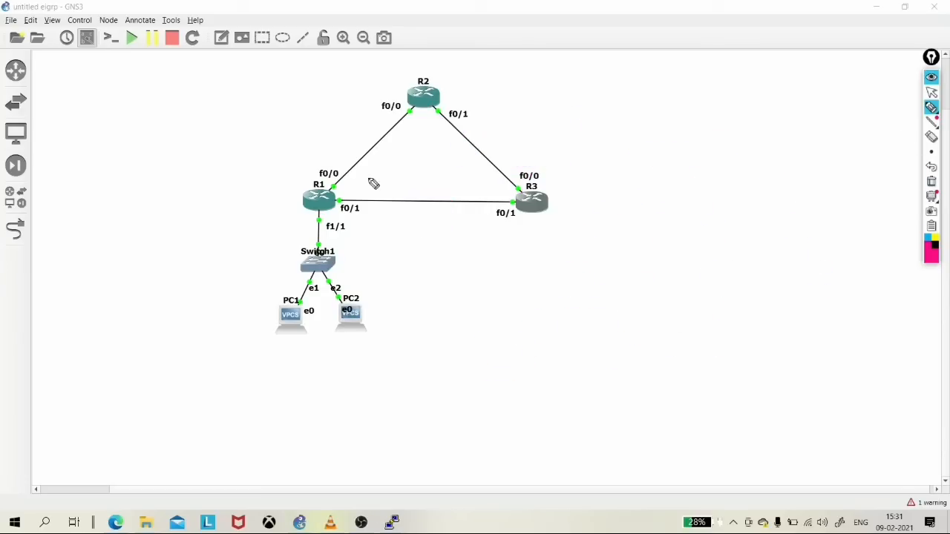
pyautogui.click(932, 92)
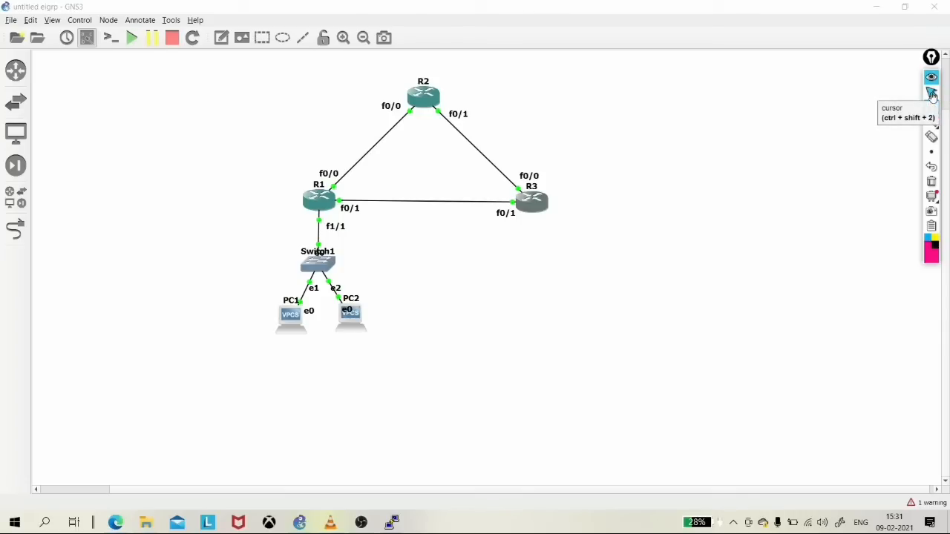
pyautogui.click(932, 97)
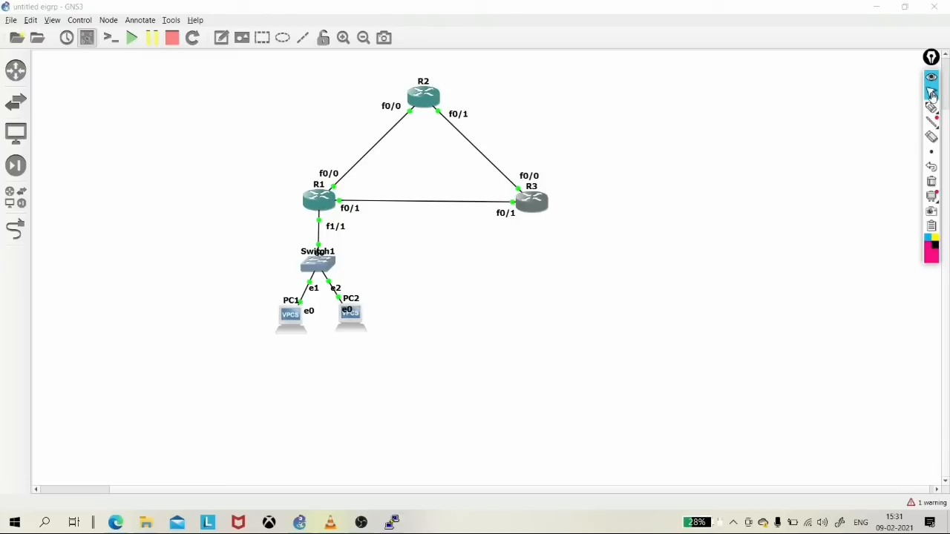
# Step: Sketch four router circles joined in a diamond below the topology, with a serial link on the lower east side and a stub network off the easternmost circle
pyautogui.click(933, 107)
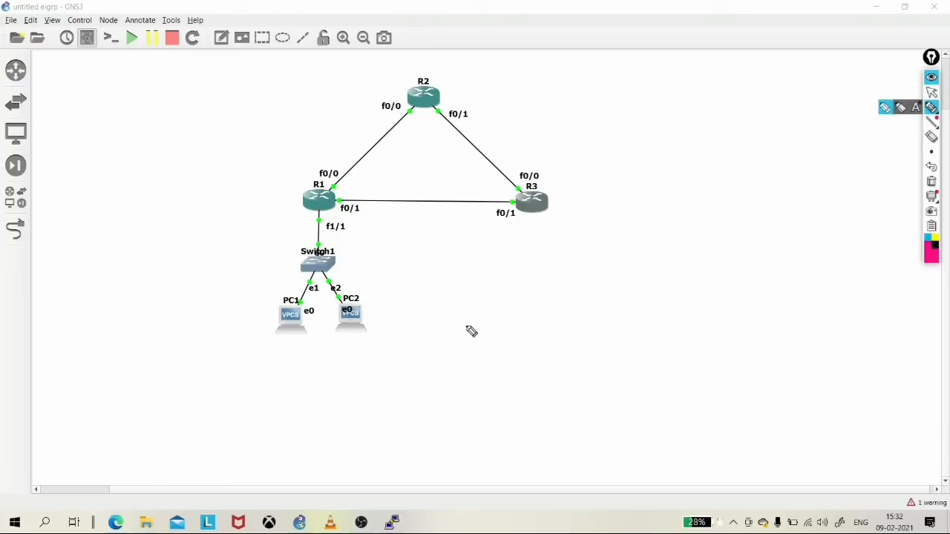
pyautogui.moveTo(461, 326)
pyautogui.mouseDown()
pyautogui.moveTo(497, 331)
pyautogui.moveTo(465, 329)
pyautogui.moveTo(475, 318)
pyautogui.mouseUp()
pyautogui.moveTo(632, 251)
pyautogui.mouseDown()
pyautogui.moveTo(639, 282)
pyautogui.moveTo(643, 247)
pyautogui.mouseUp()
pyautogui.moveTo(635, 395)
pyautogui.mouseDown()
pyautogui.moveTo(664, 431)
pyautogui.moveTo(622, 395)
pyautogui.mouseUp()
pyautogui.moveTo(787, 312)
pyautogui.mouseDown()
pyautogui.moveTo(792, 346)
pyautogui.moveTo(806, 307)
pyautogui.mouseUp()
pyautogui.moveTo(486, 318)
pyautogui.mouseDown()
pyautogui.moveTo(622, 269)
pyautogui.moveTo(772, 316)
pyautogui.mouseUp()
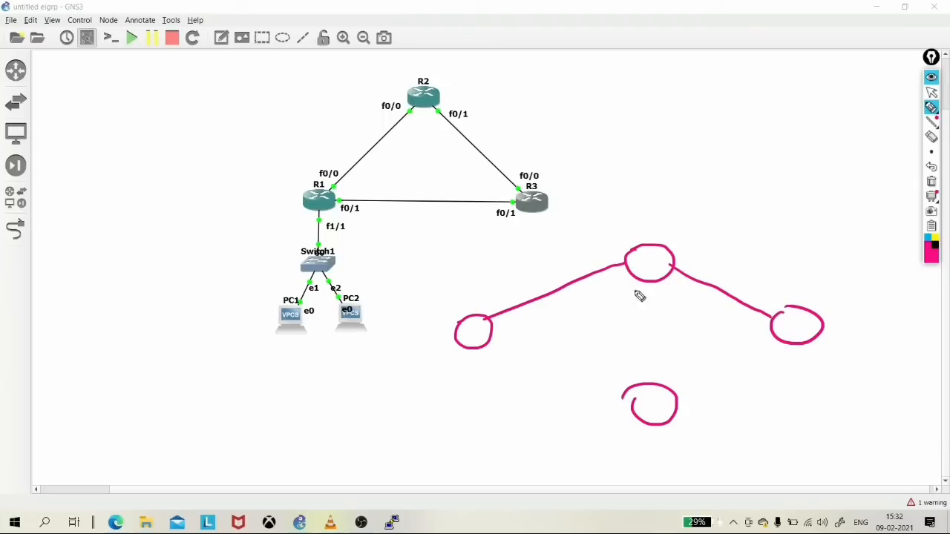
pyautogui.moveTo(476, 347)
pyautogui.mouseDown()
pyautogui.moveTo(629, 397)
pyautogui.moveTo(620, 392)
pyautogui.mouseUp()
pyautogui.moveTo(678, 406)
pyautogui.mouseDown()
pyautogui.moveTo(770, 348)
pyautogui.moveTo(878, 325)
pyautogui.moveTo(865, 364)
pyautogui.mouseUp()
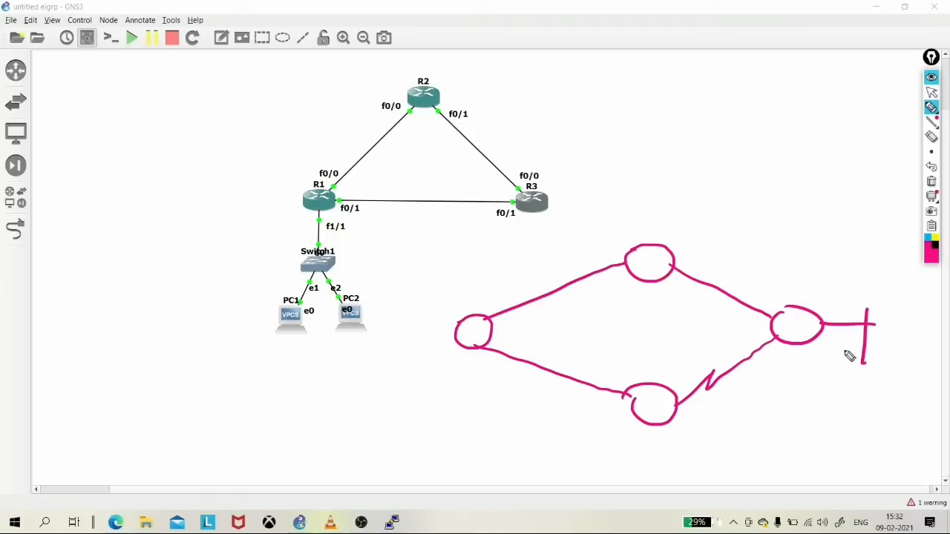
# Step: Number the sketched routers 1 at west, 2 on top, 3 at east and 4 below, and label router 3's stub network 3 3 3 3
pyautogui.moveTo(467, 328); pyautogui.dragTo(467, 343)
pyautogui.moveTo(631, 259); pyautogui.dragTo(654, 278)
pyautogui.moveTo(785, 316); pyautogui.dragTo(785, 336)
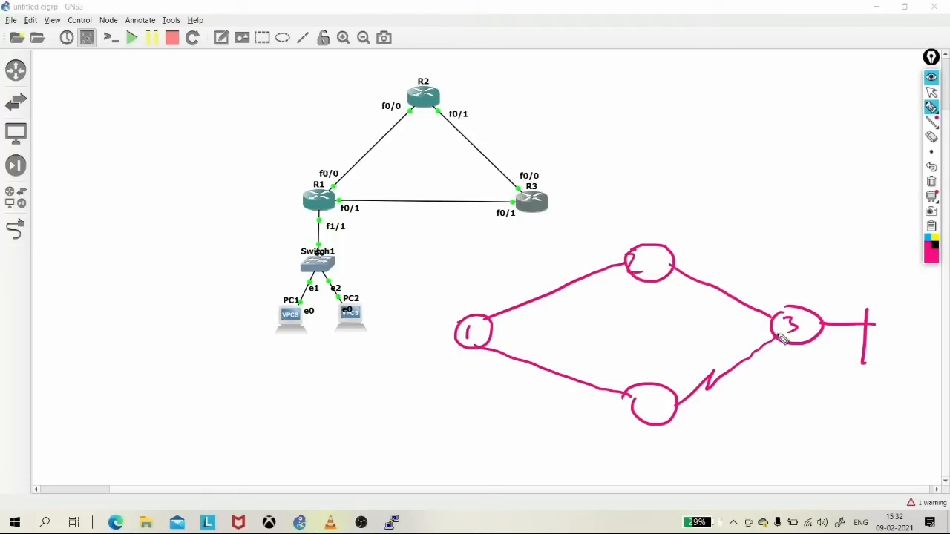
pyautogui.moveTo(649, 396); pyautogui.dragTo(655, 412)
pyautogui.moveTo(867, 342)
pyautogui.mouseDown()
pyautogui.moveTo(866, 359)
pyautogui.moveTo(921, 351)
pyautogui.mouseUp()
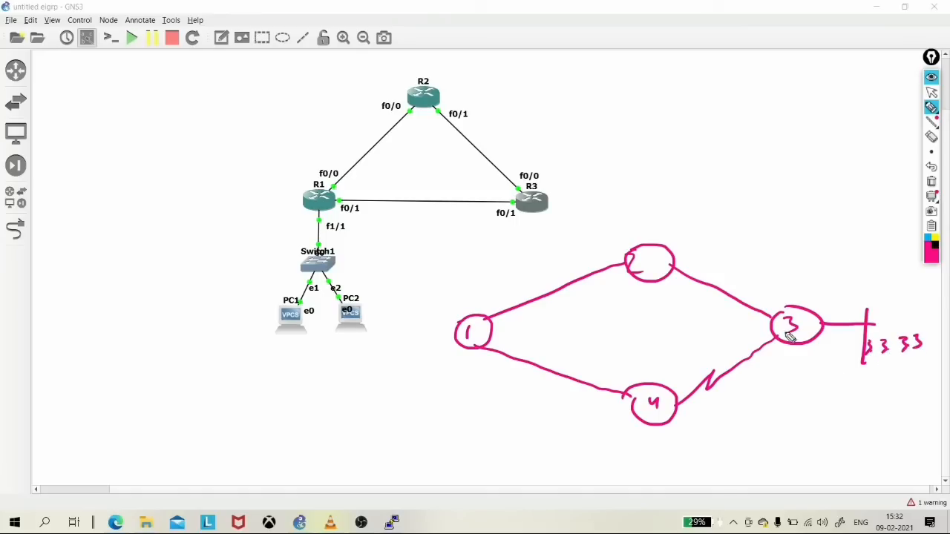
# Step: Draw a stub network off sketched router 1, label it 1.1.1.1 and circle the label
pyautogui.moveTo(455, 336)
pyautogui.mouseDown()
pyautogui.moveTo(429, 333)
pyautogui.moveTo(416, 359)
pyautogui.mouseUp()
pyautogui.moveTo(342, 371)
pyautogui.mouseDown()
pyautogui.moveTo(335, 400)
pyautogui.moveTo(411, 386)
pyautogui.mouseUp()
pyautogui.click(351, 382)
pyautogui.click(375, 380)
pyautogui.click(399, 380)
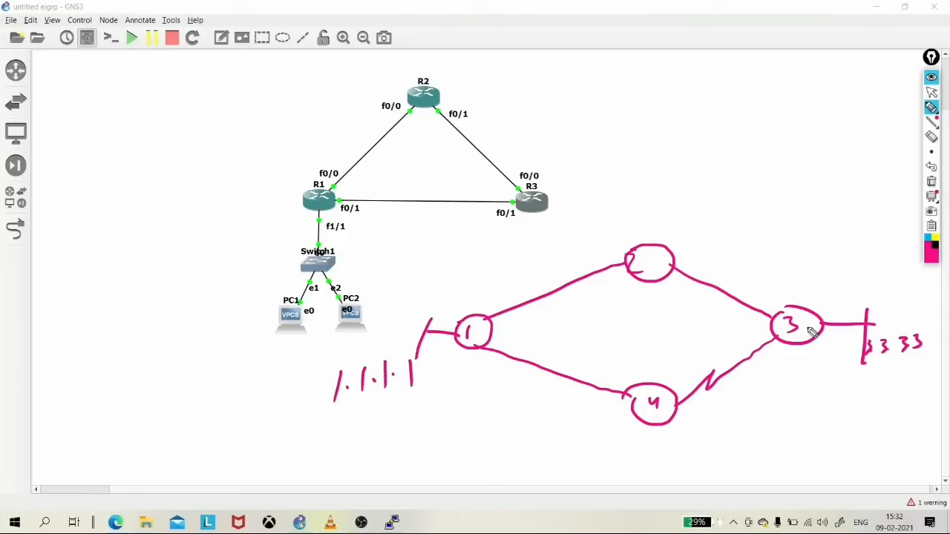
pyautogui.moveTo(400, 339); pyautogui.dragTo(440, 365)
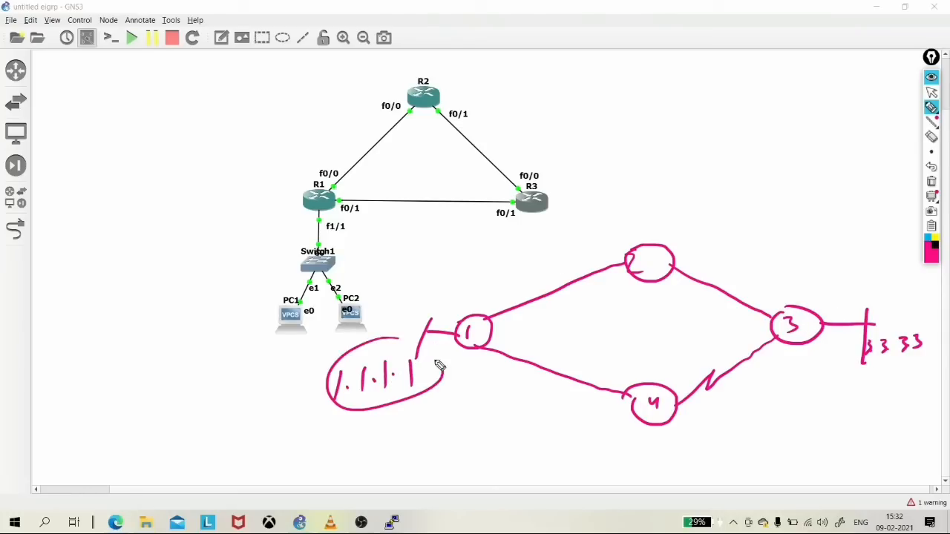
# Step: Draw path arrows from router 1 via routers 2 and 4 toward router 3, and circle and thicken the serial link between routers 4 and 3
pyautogui.moveTo(475, 290)
pyautogui.mouseDown()
pyautogui.moveTo(721, 260)
pyautogui.moveTo(710, 264)
pyautogui.mouseUp()
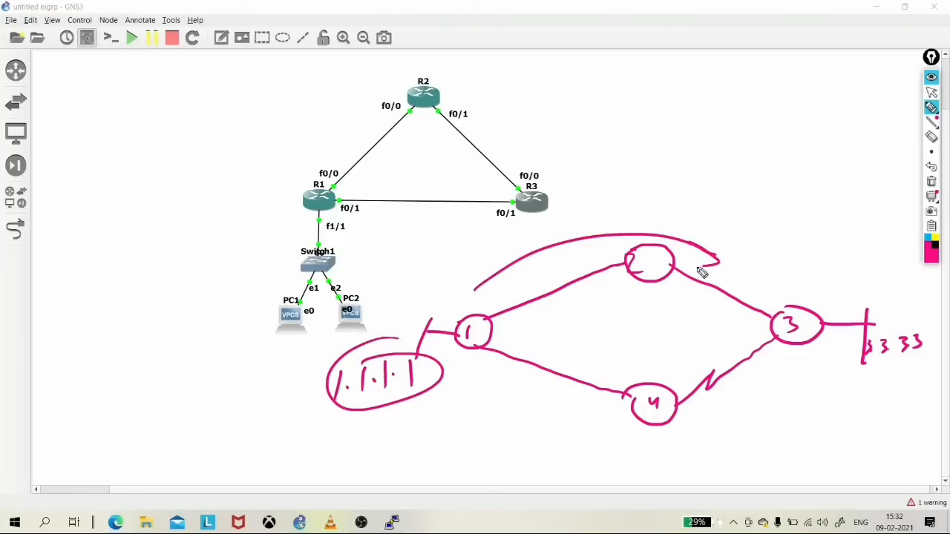
pyautogui.moveTo(494, 409)
pyautogui.mouseDown()
pyautogui.moveTo(753, 370)
pyautogui.moveTo(753, 379)
pyautogui.mouseUp()
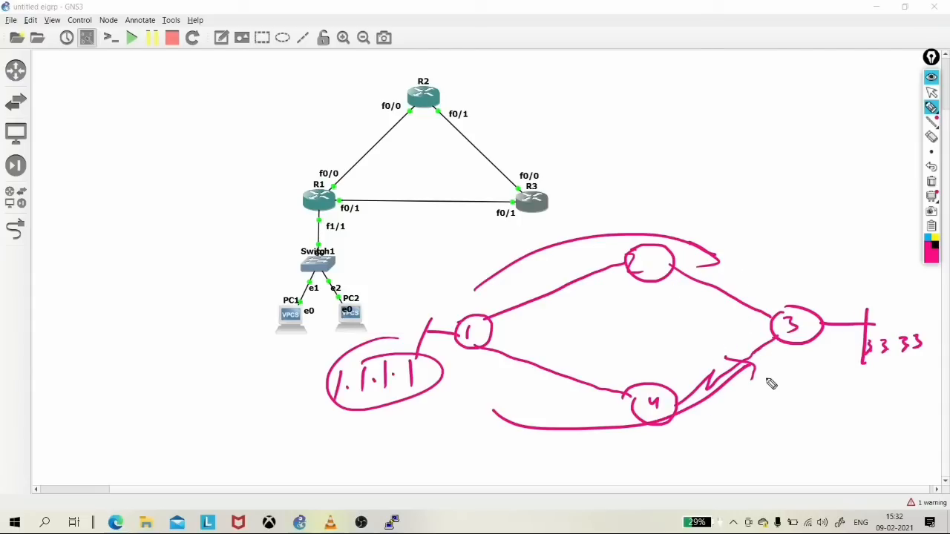
pyautogui.moveTo(754, 359); pyautogui.dragTo(731, 380)
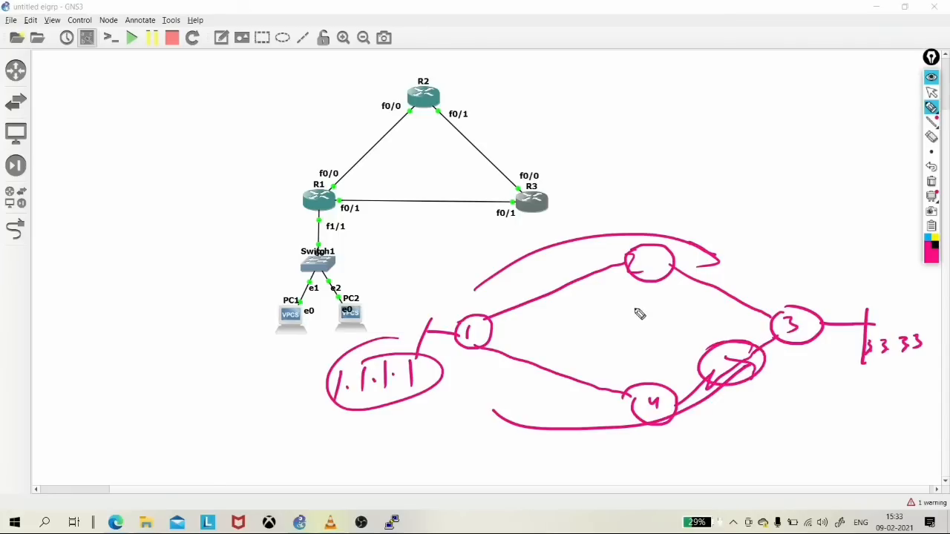
pyautogui.moveTo(673, 415); pyautogui.dragTo(776, 340)
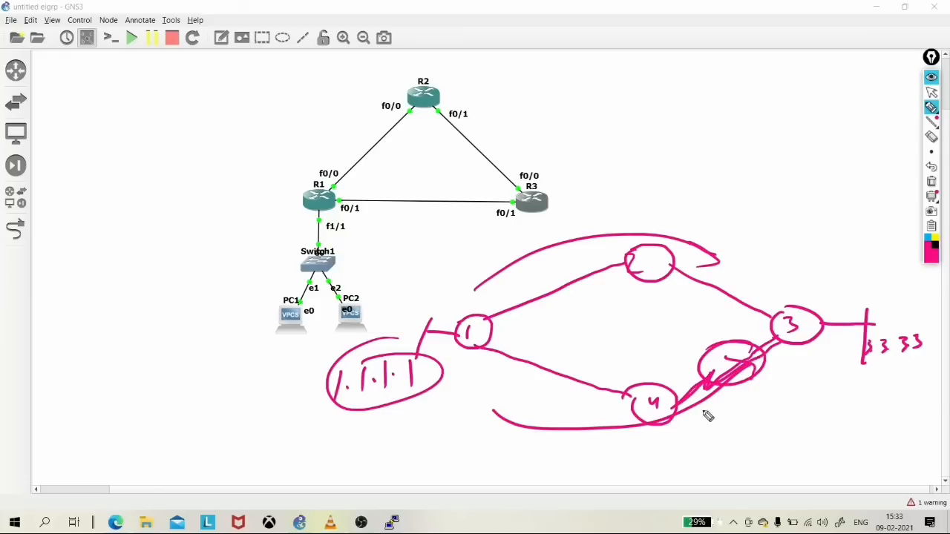
pyautogui.moveTo(484, 398)
pyautogui.mouseDown()
pyautogui.moveTo(505, 417)
pyautogui.moveTo(675, 411)
pyautogui.moveTo(768, 373)
pyautogui.moveTo(759, 371)
pyautogui.mouseUp()
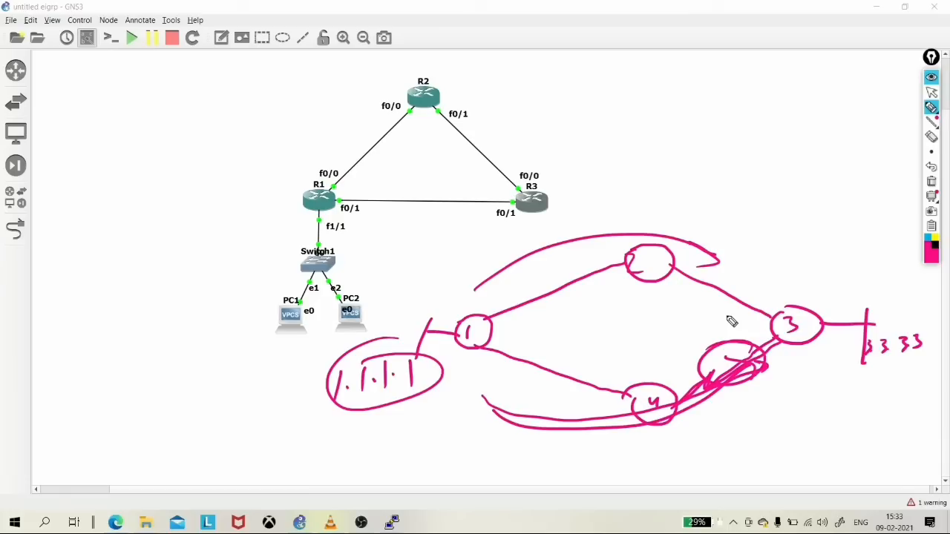
# Step: Circle router 3's end of the link to router 2 and tick the 2–3 and 1–2 links
pyautogui.moveTo(776, 315)
pyautogui.mouseDown()
pyautogui.moveTo(776, 331)
pyautogui.moveTo(759, 314)
pyautogui.moveTo(769, 310)
pyautogui.mouseUp()
pyautogui.moveTo(735, 280)
pyautogui.mouseDown()
pyautogui.moveTo(712, 308)
pyautogui.moveTo(754, 283)
pyautogui.mouseUp()
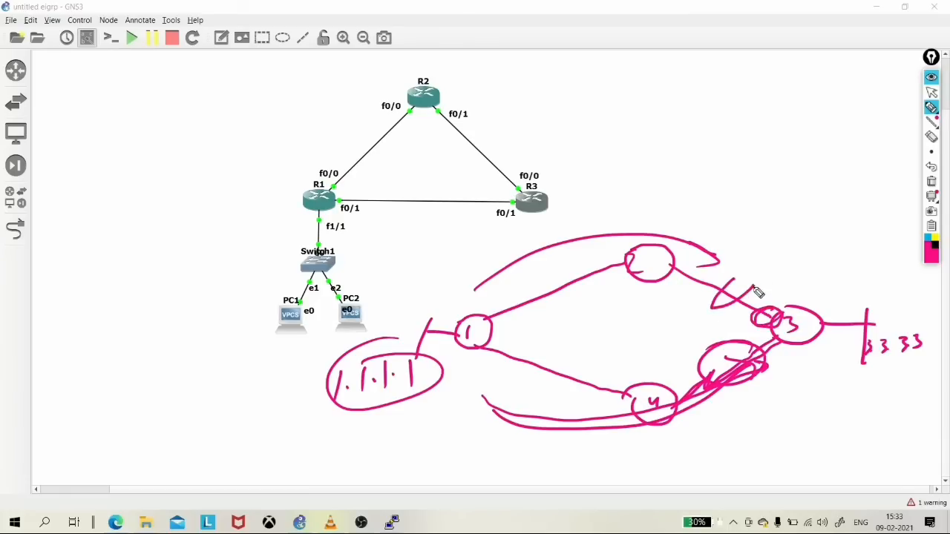
pyautogui.moveTo(549, 284)
pyautogui.mouseDown()
pyautogui.moveTo(557, 295)
pyautogui.moveTo(589, 267)
pyautogui.moveTo(566, 297)
pyautogui.moveTo(589, 266)
pyautogui.mouseUp()
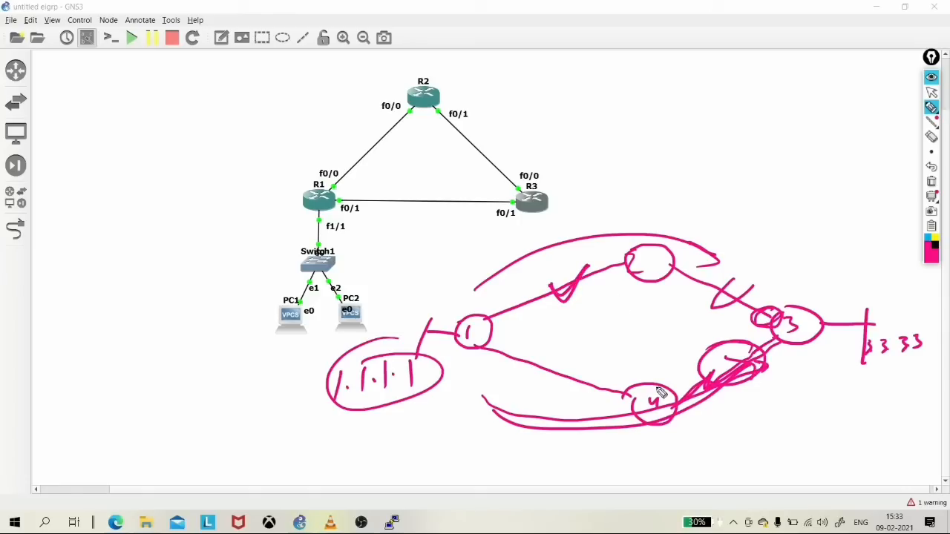